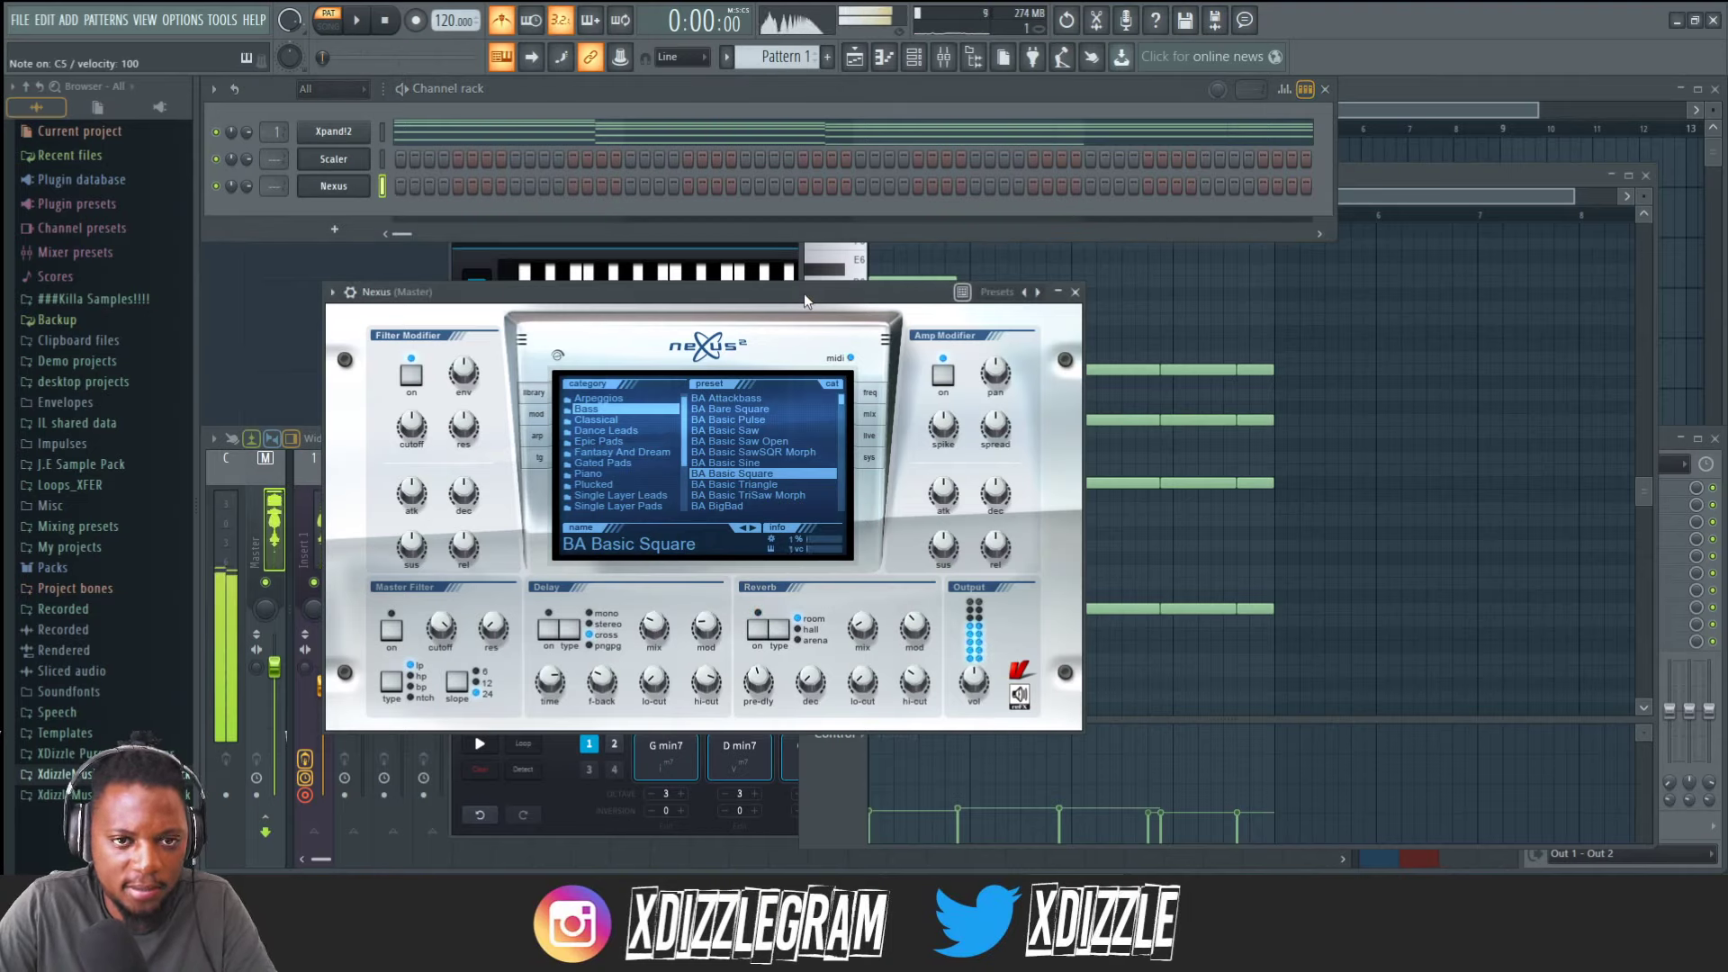
Open the piano roll for the Nexus channel and move its window clear of the mixer.
key("b")
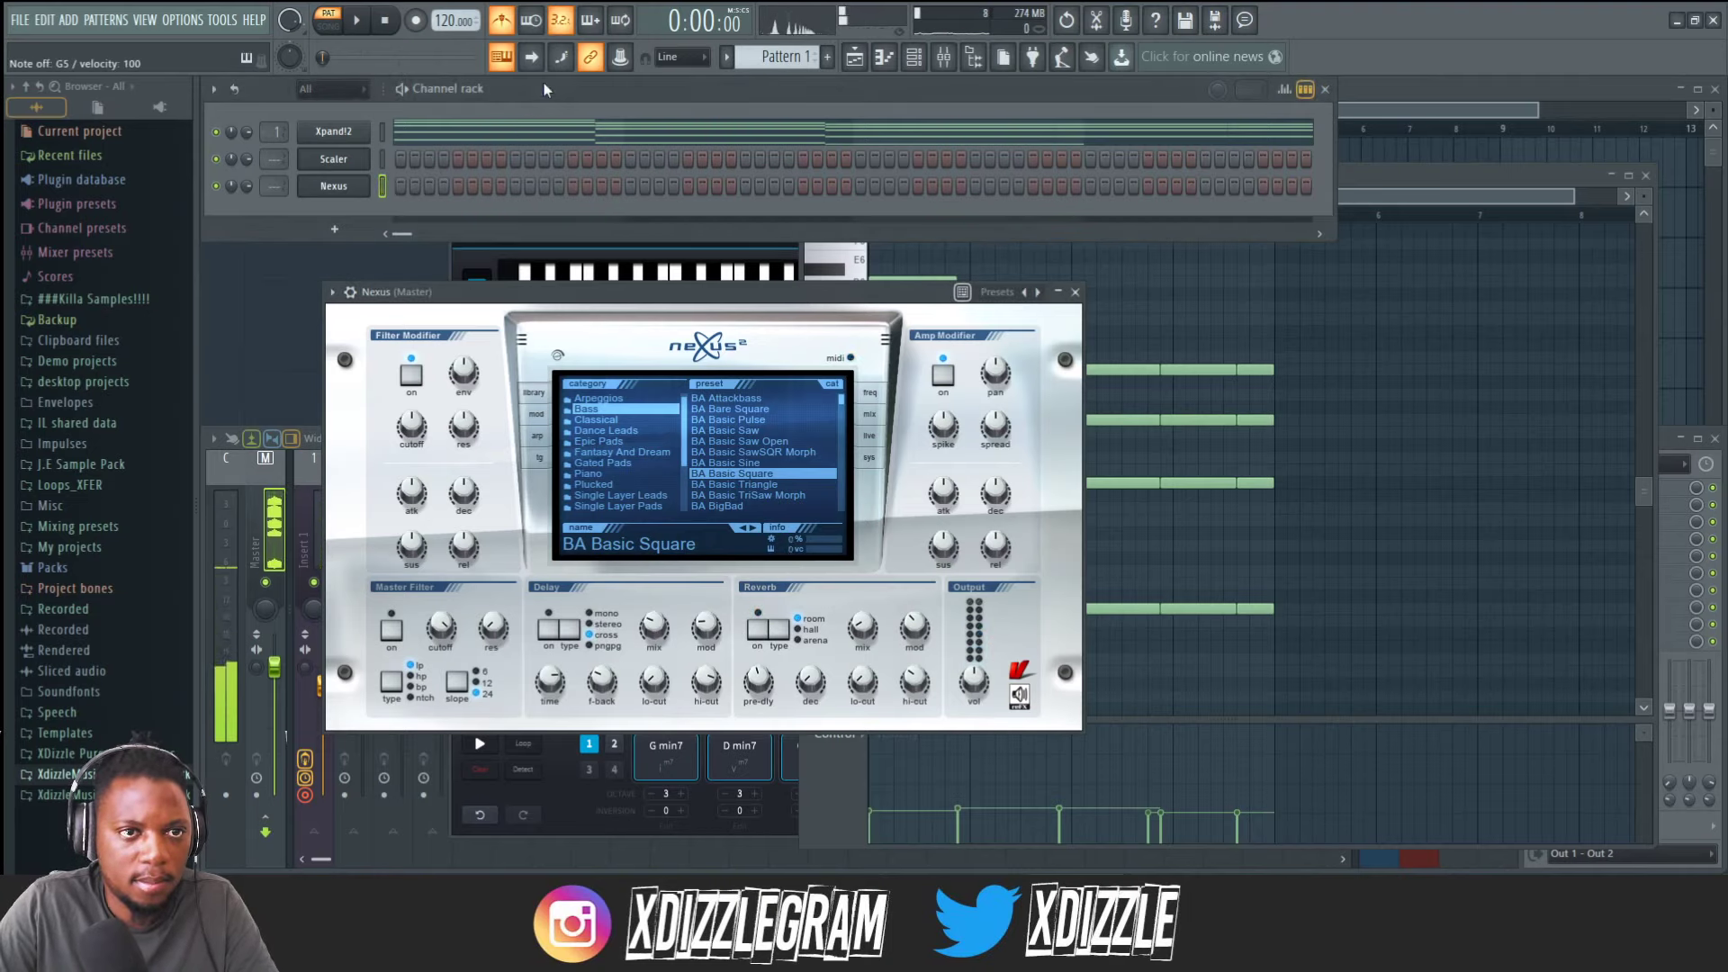
right_click(365, 185)
left_click(430, 181)
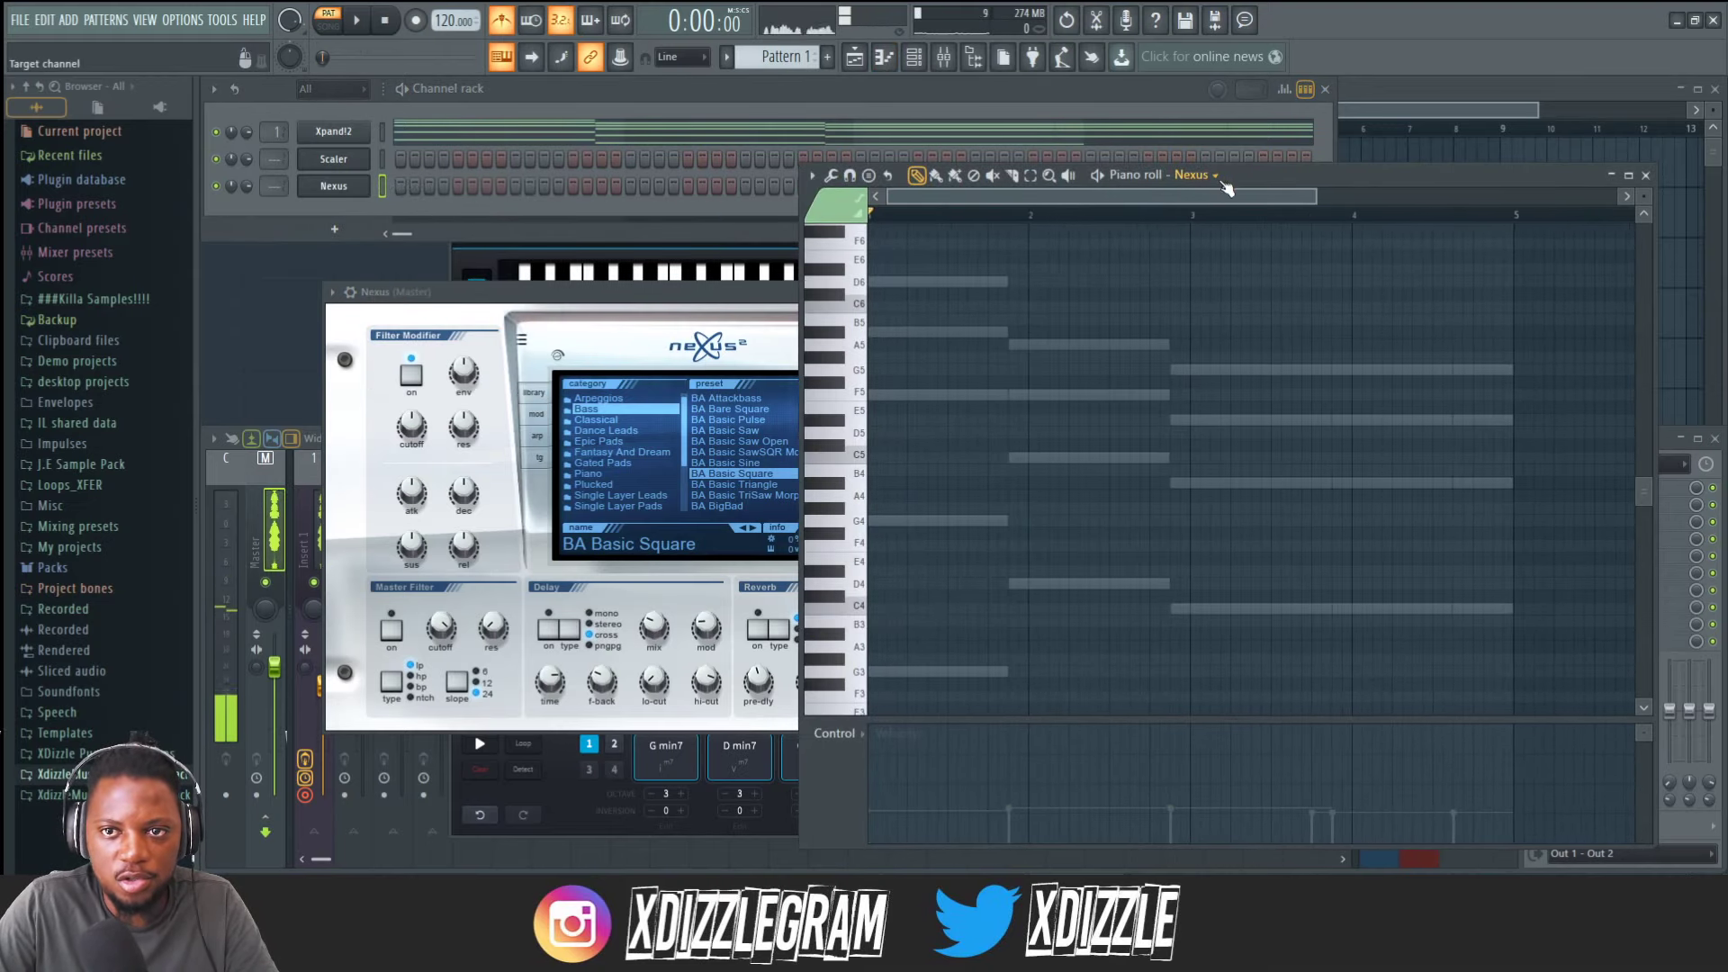
left_click_drag(1246, 176, 922, 179)
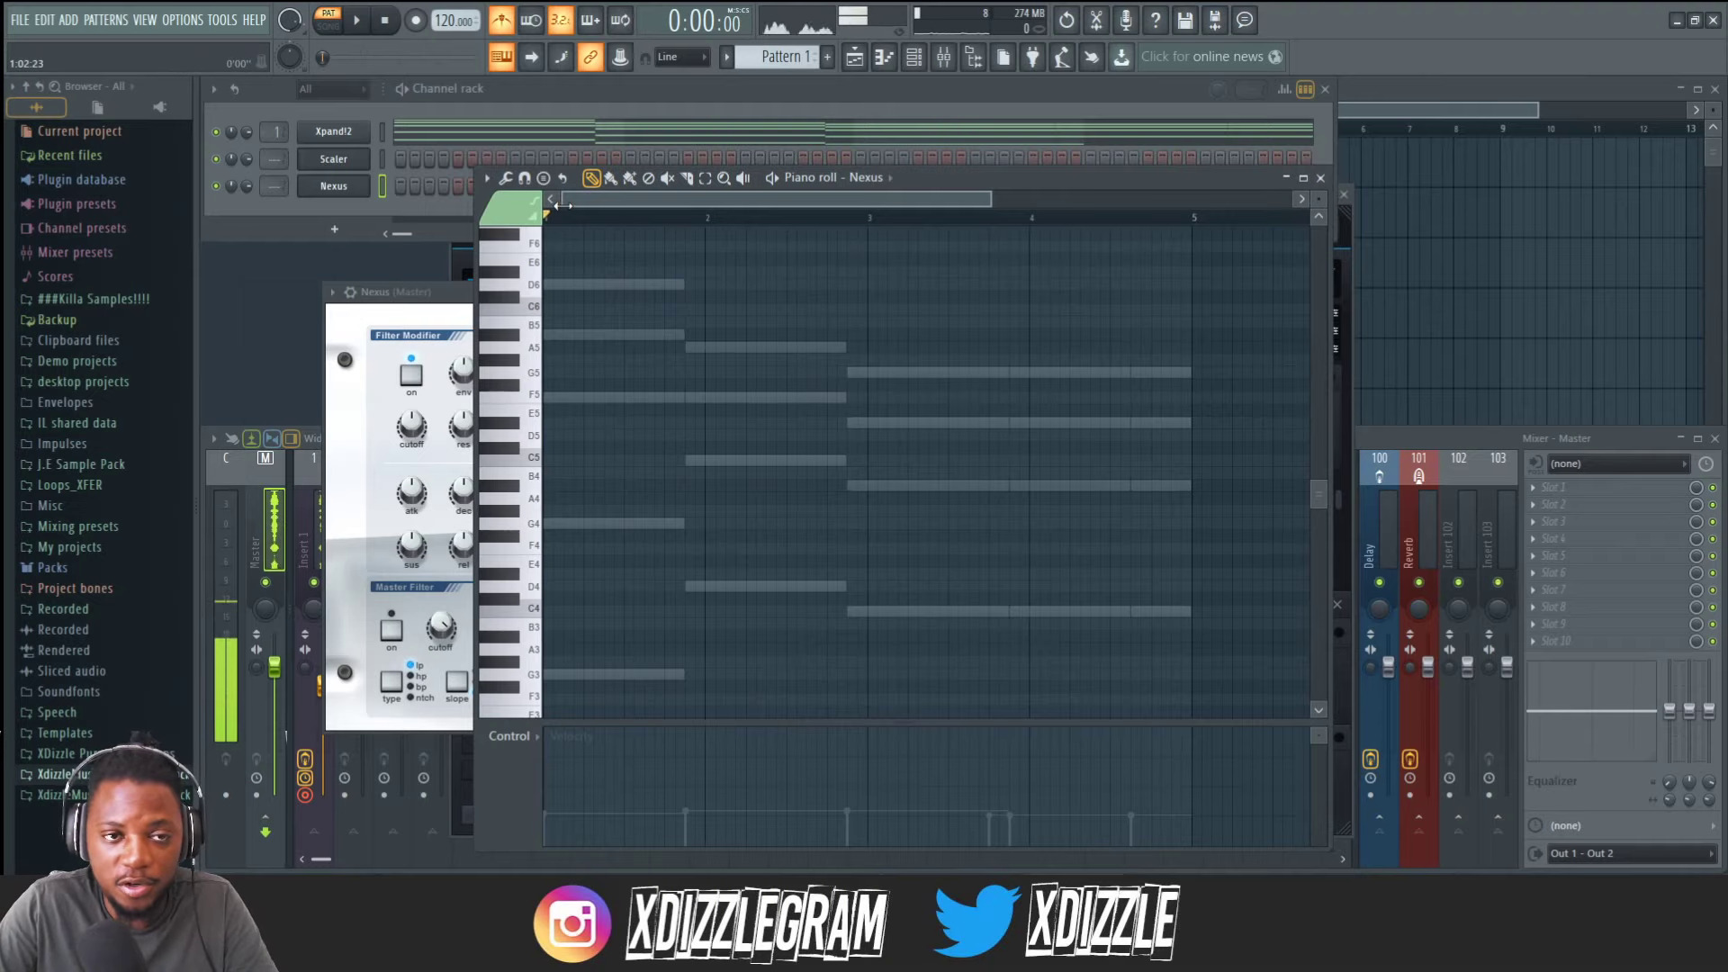
Enable editable ghosts in the Nexus piano roll and try raising a ghost note from A5 to A#5.
left_click(487, 180)
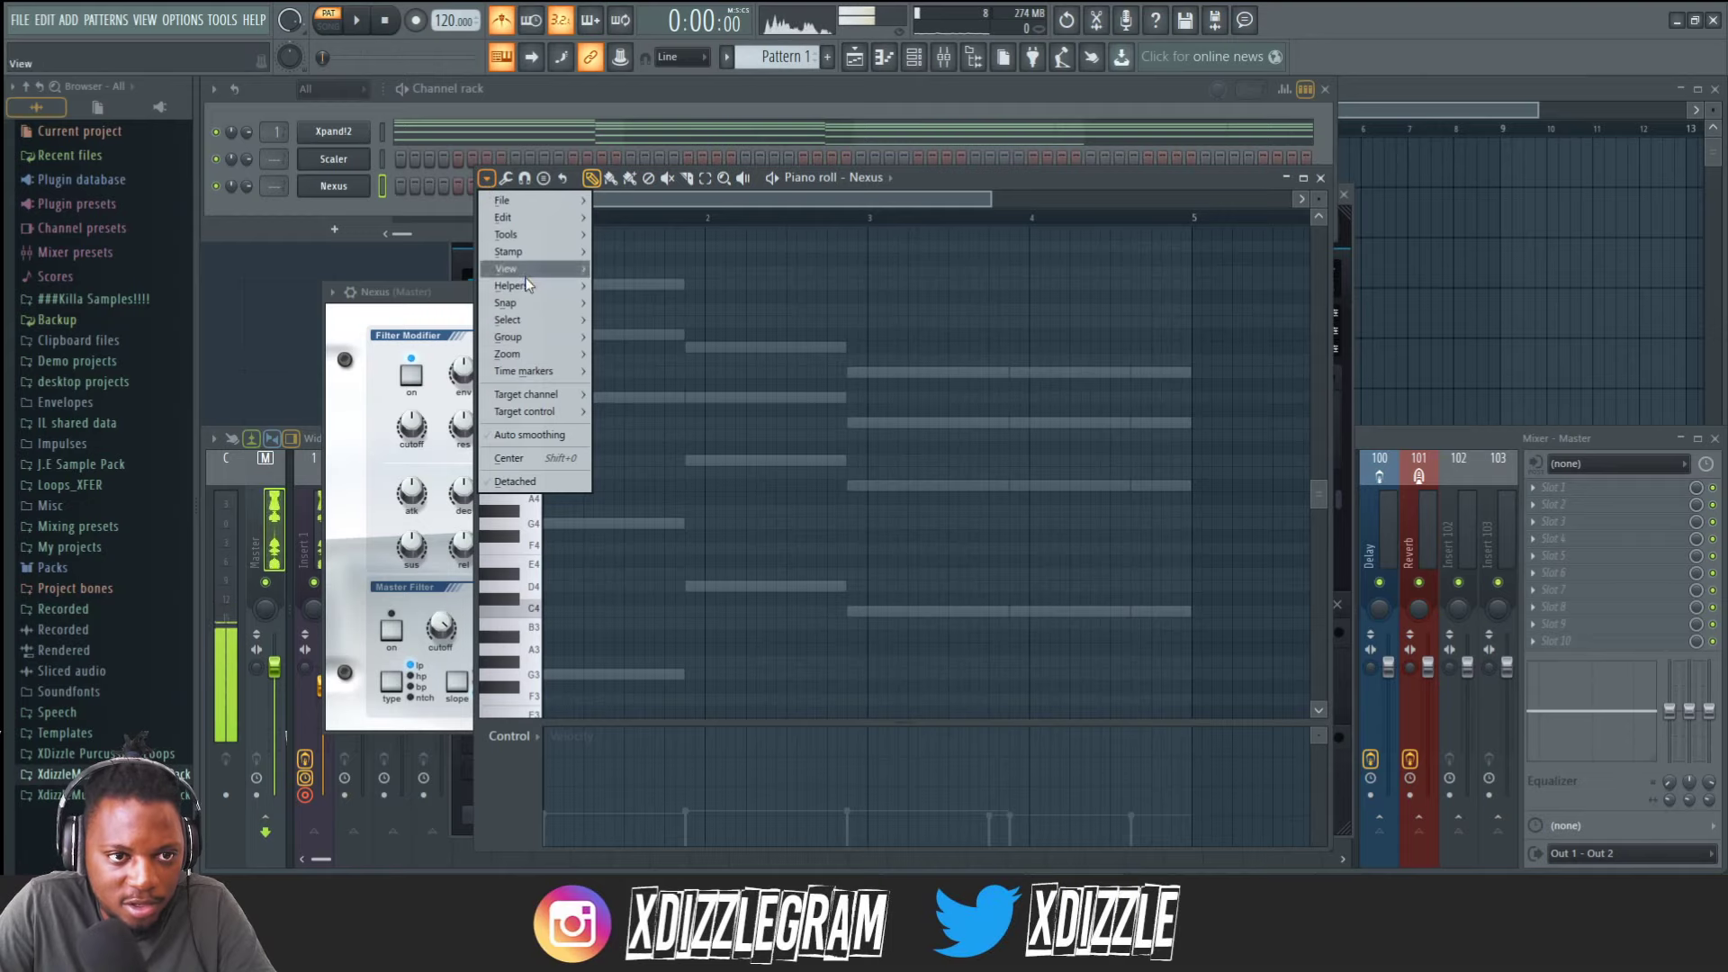
mouse_move(539, 293)
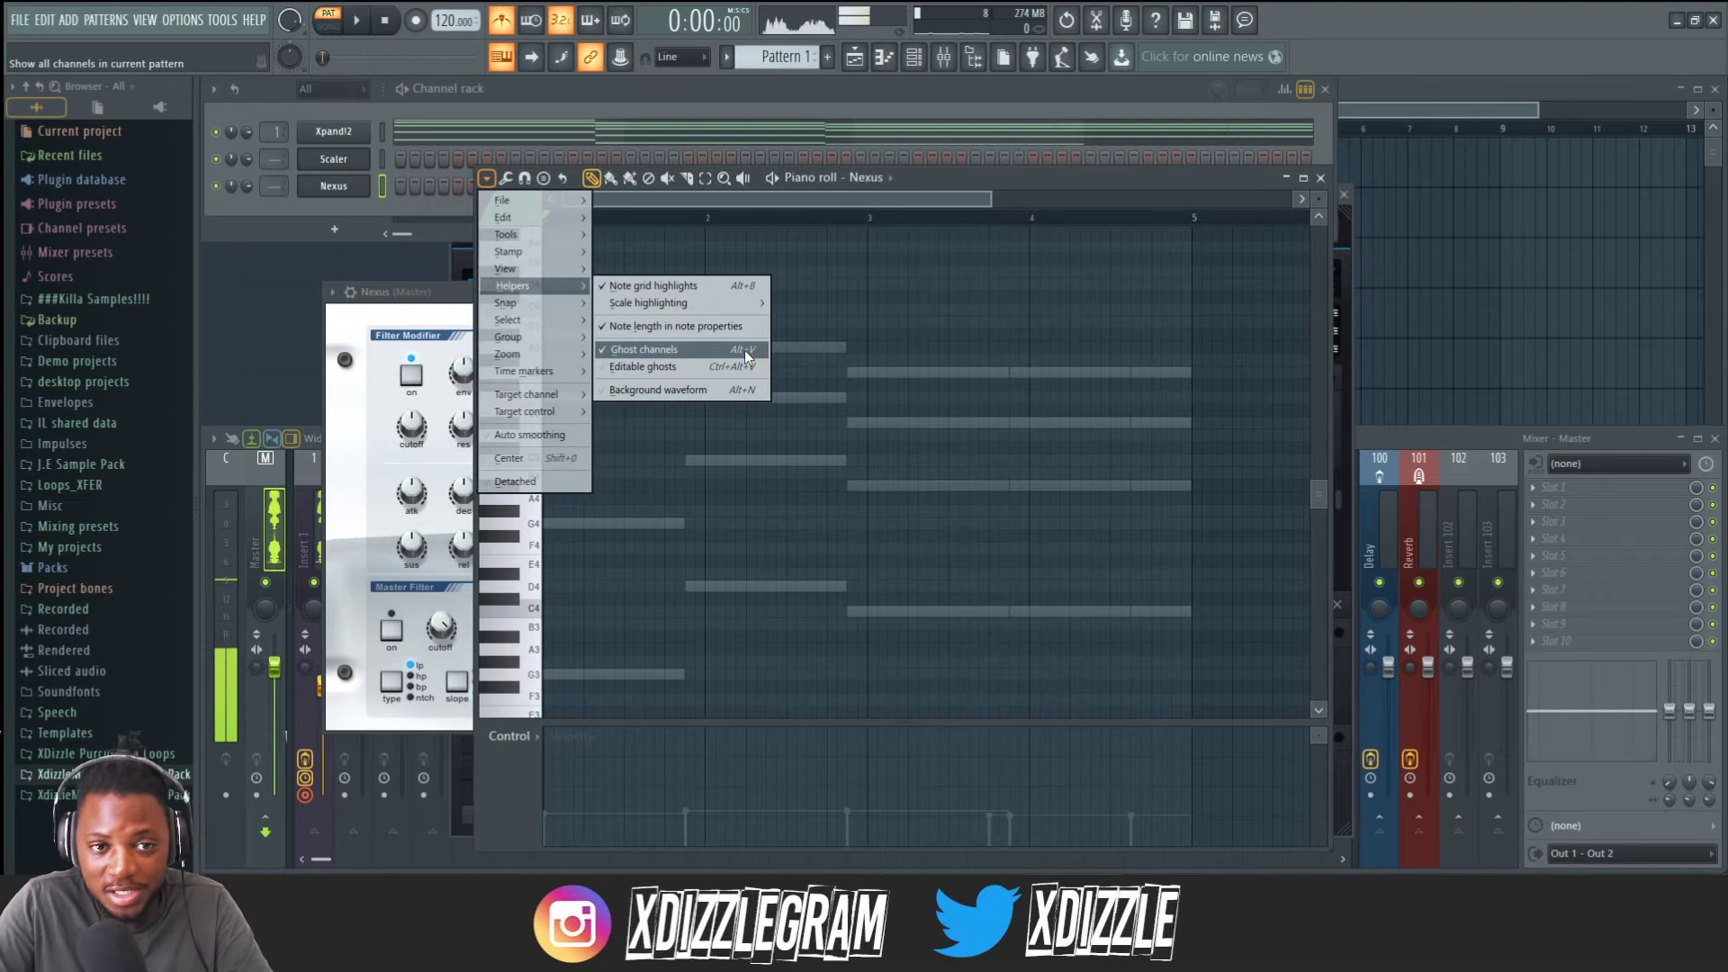
left_click(664, 369)
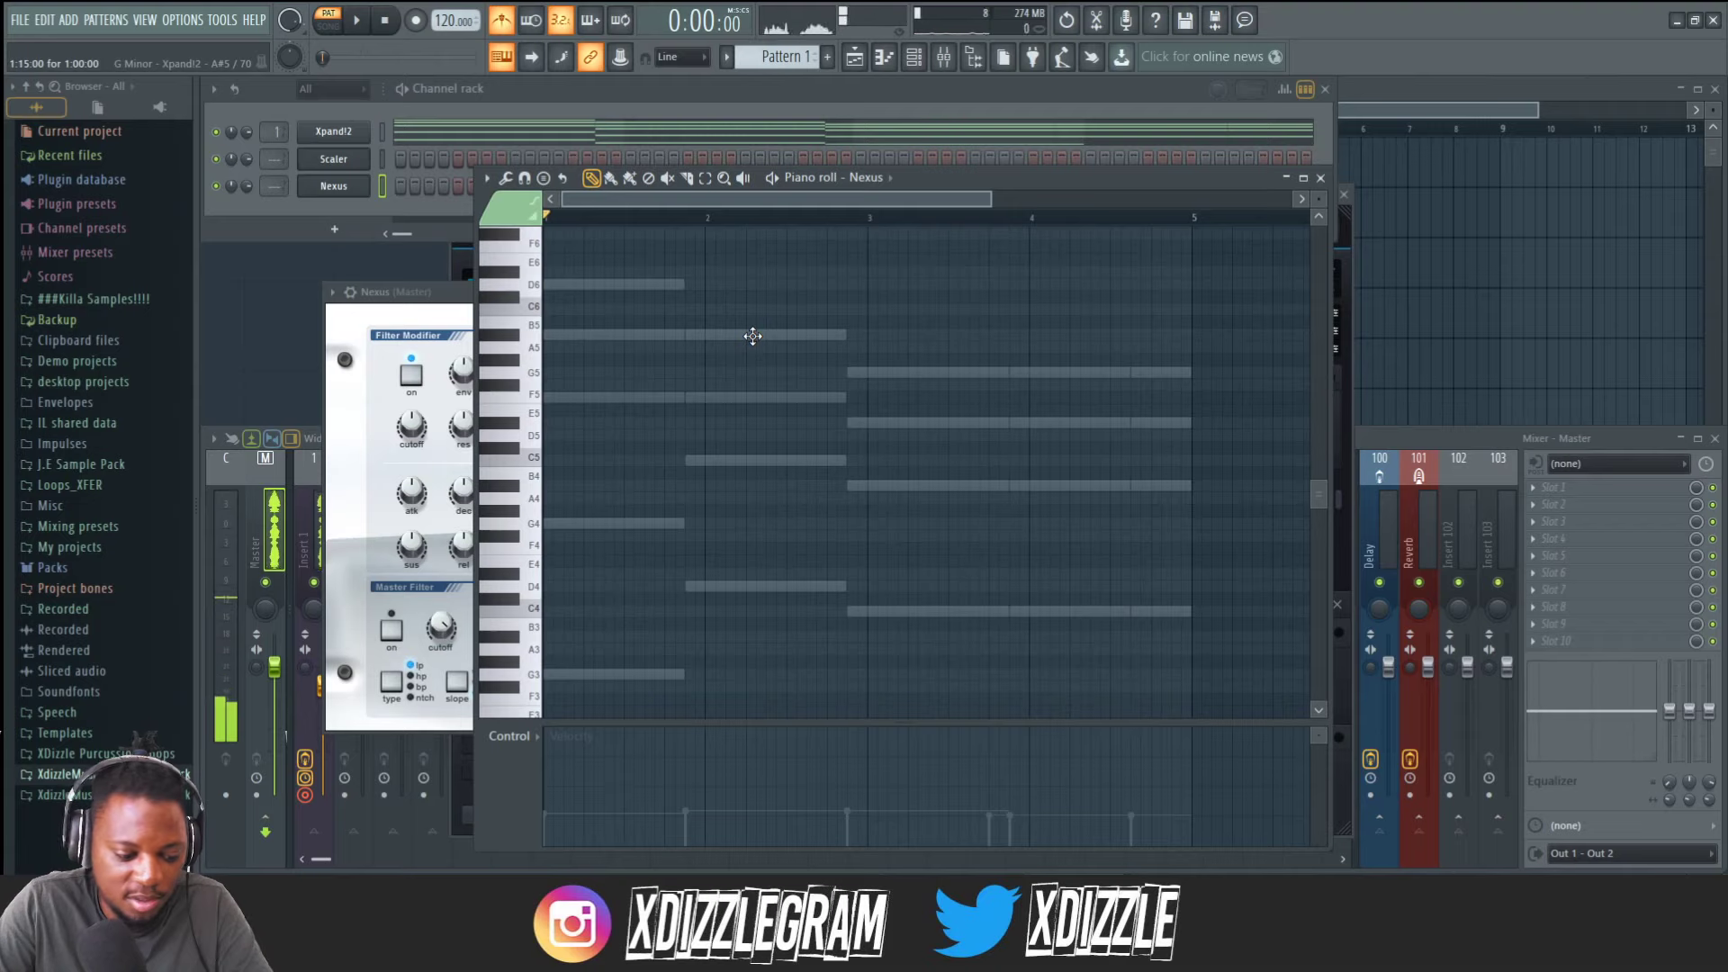
Undo the ghost note move and turn editable ghosts back off.
key("ctrl+z")
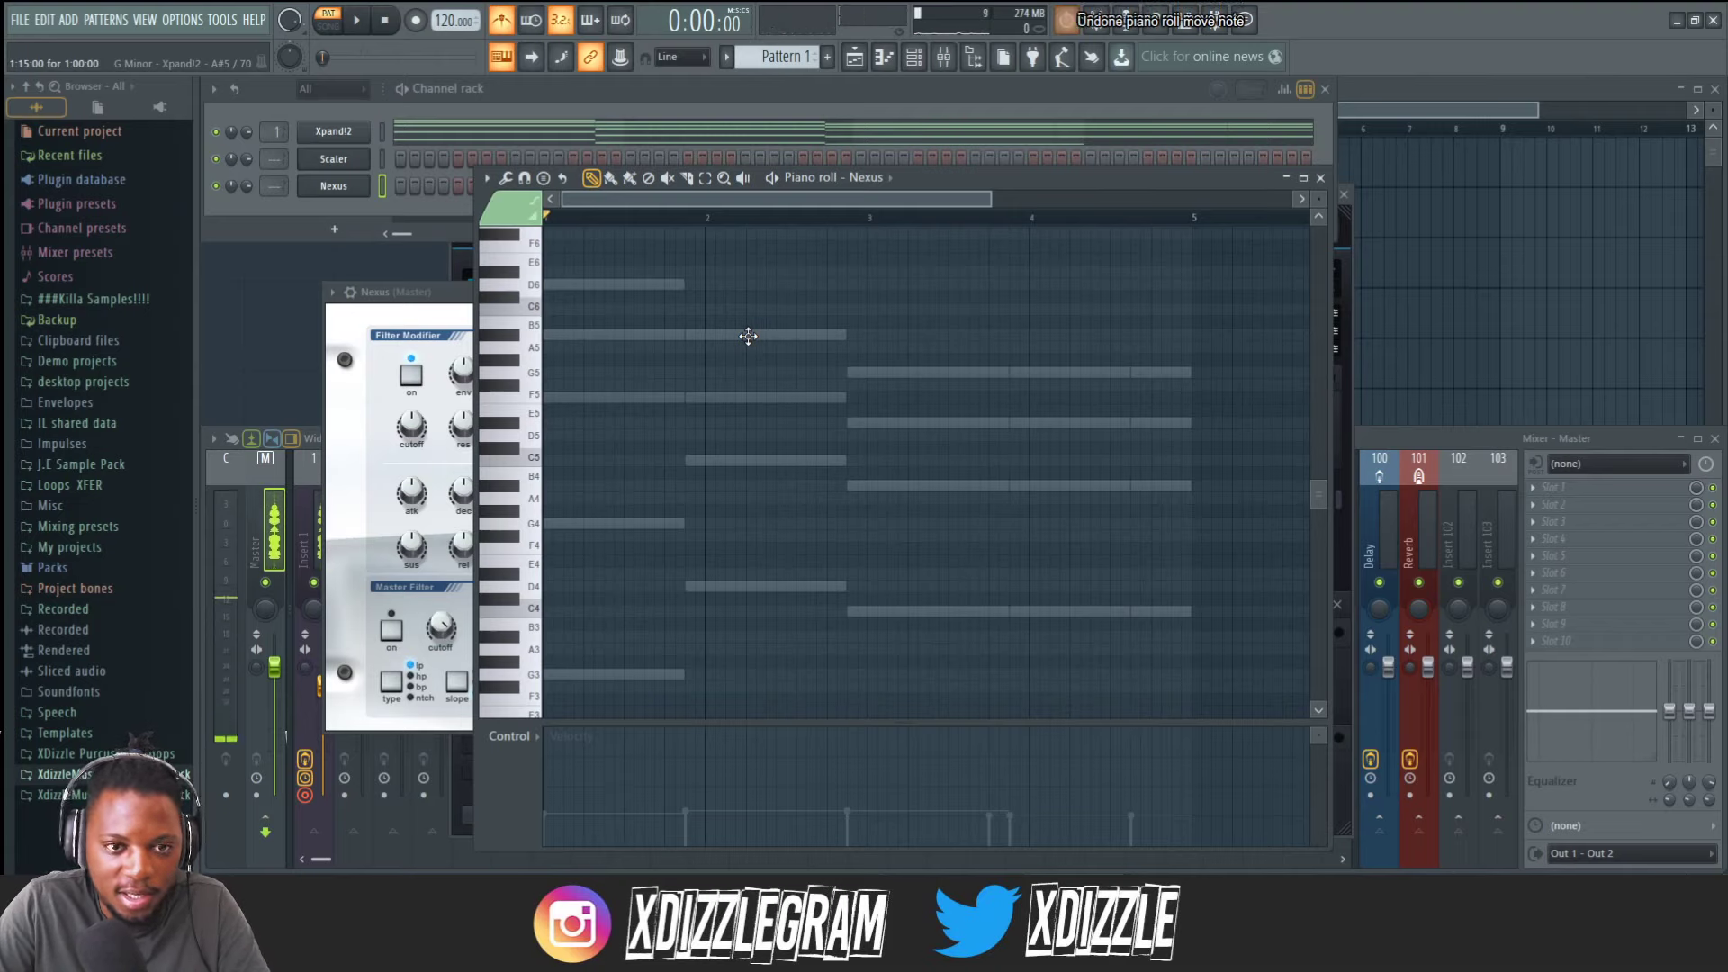
key("ctrl+z")
left_click(487, 177)
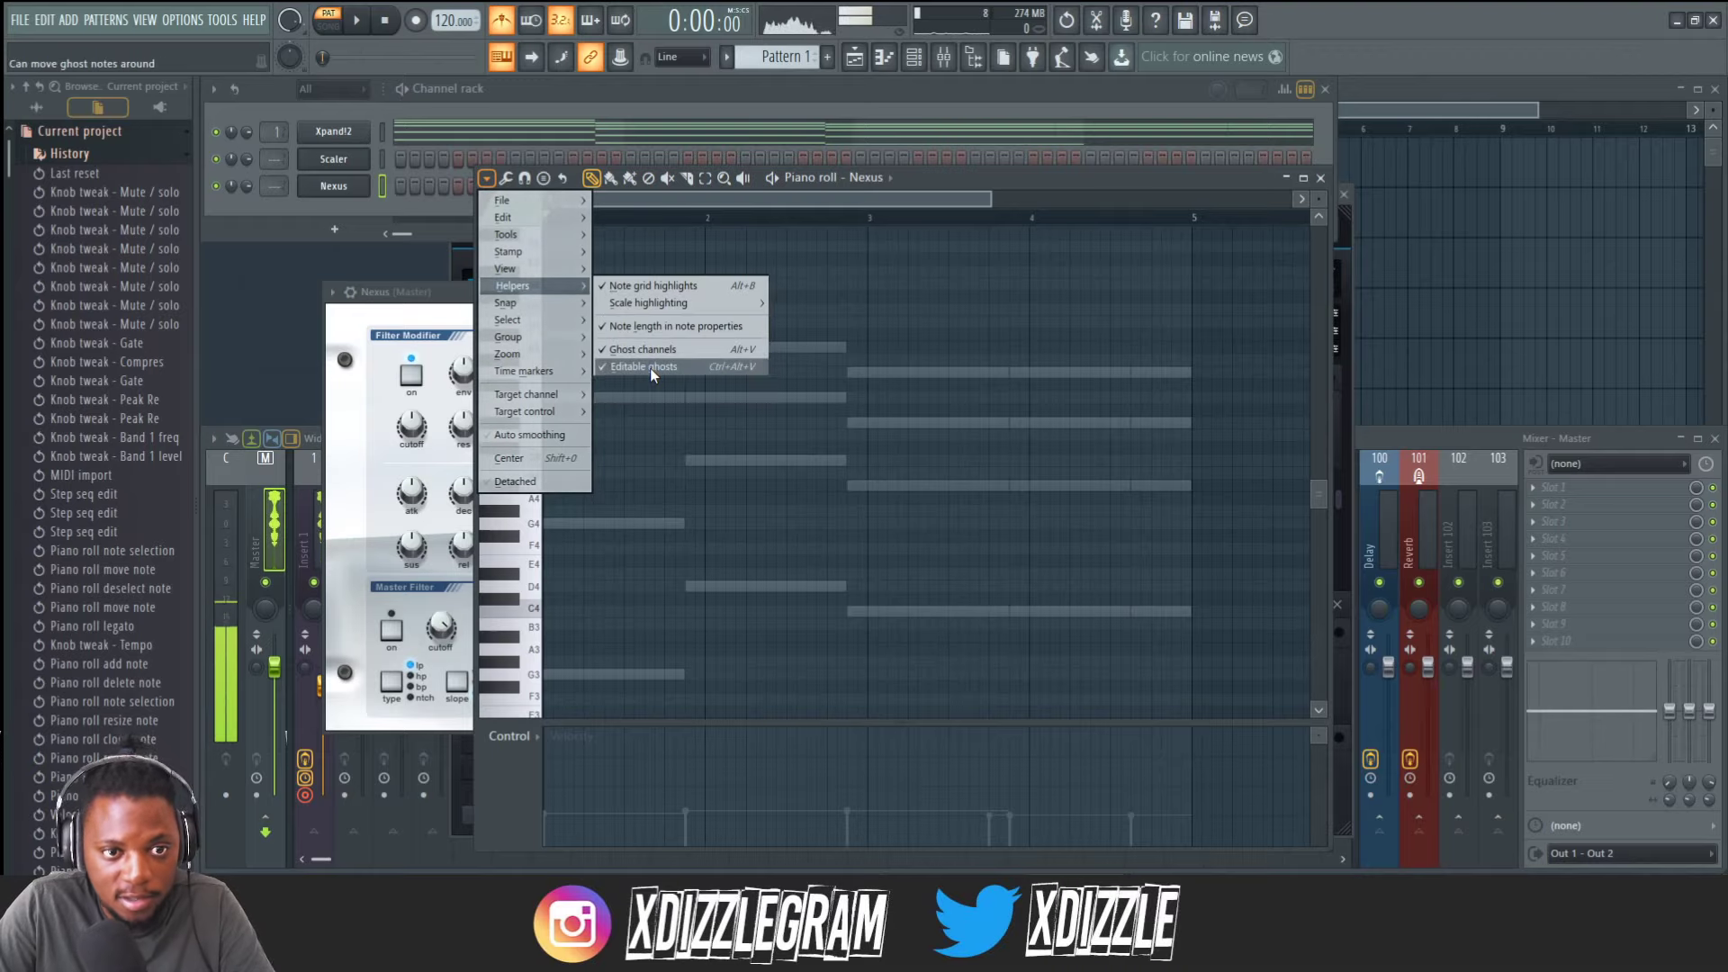
left_click(650, 369)
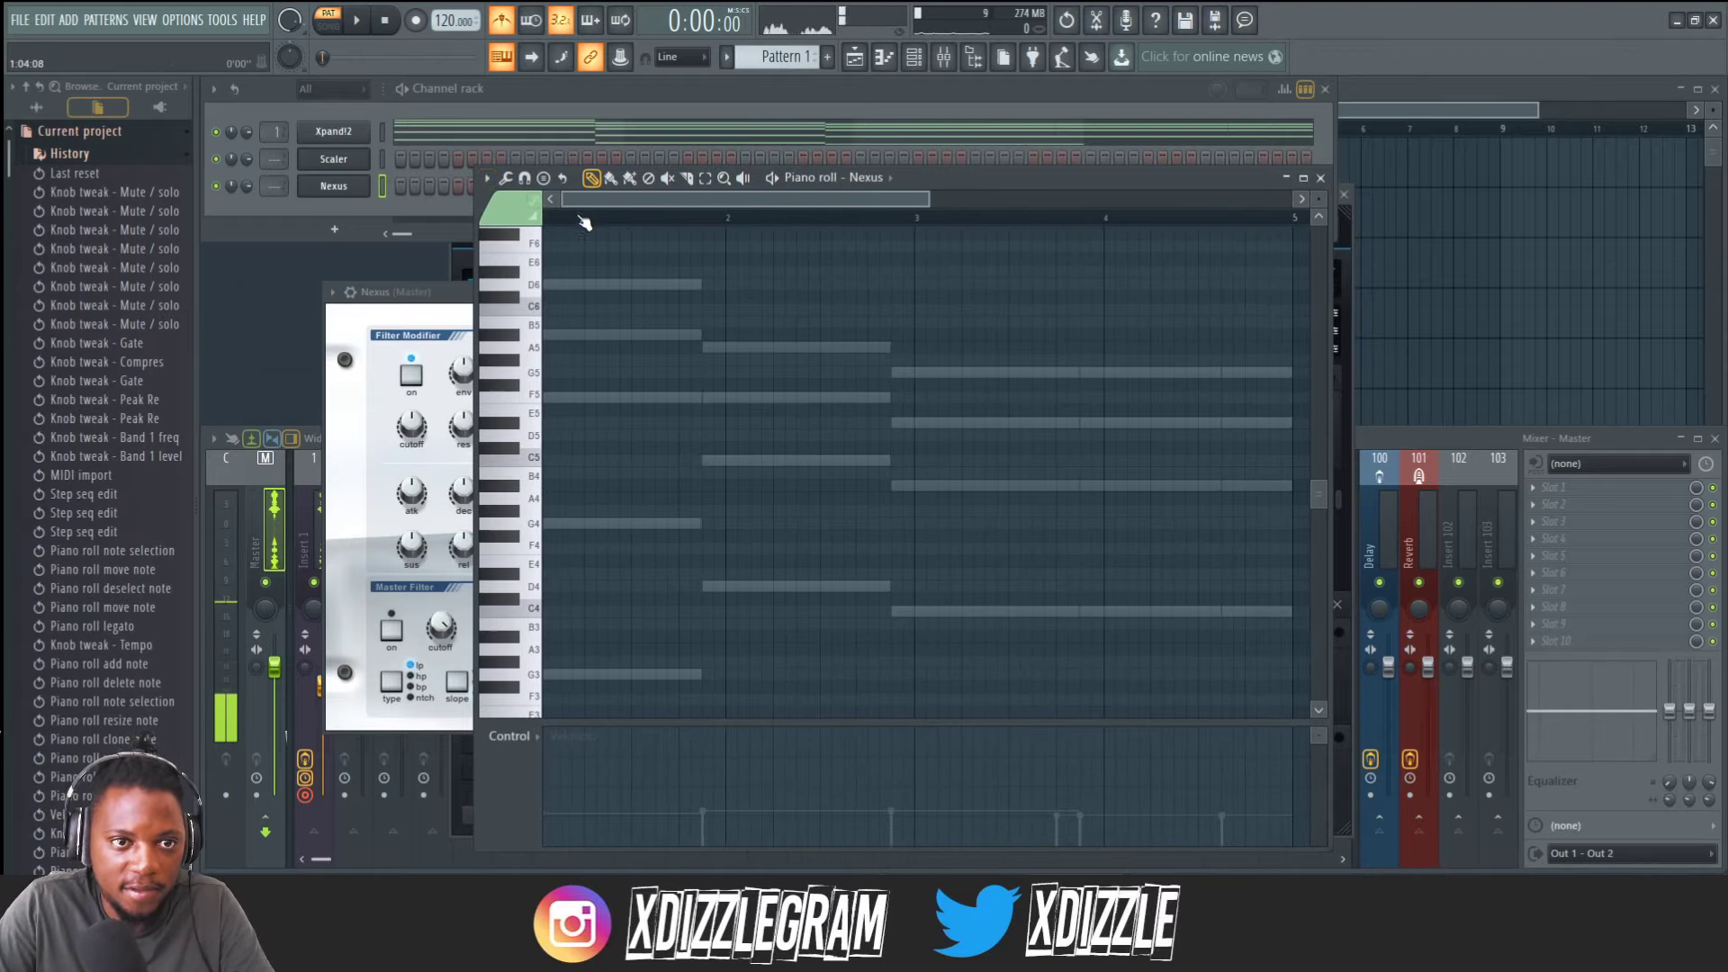
Add the missing low C3 notes in the Xpand!2 piano roll so the bass line reaches bar 5.
double_click(939, 180)
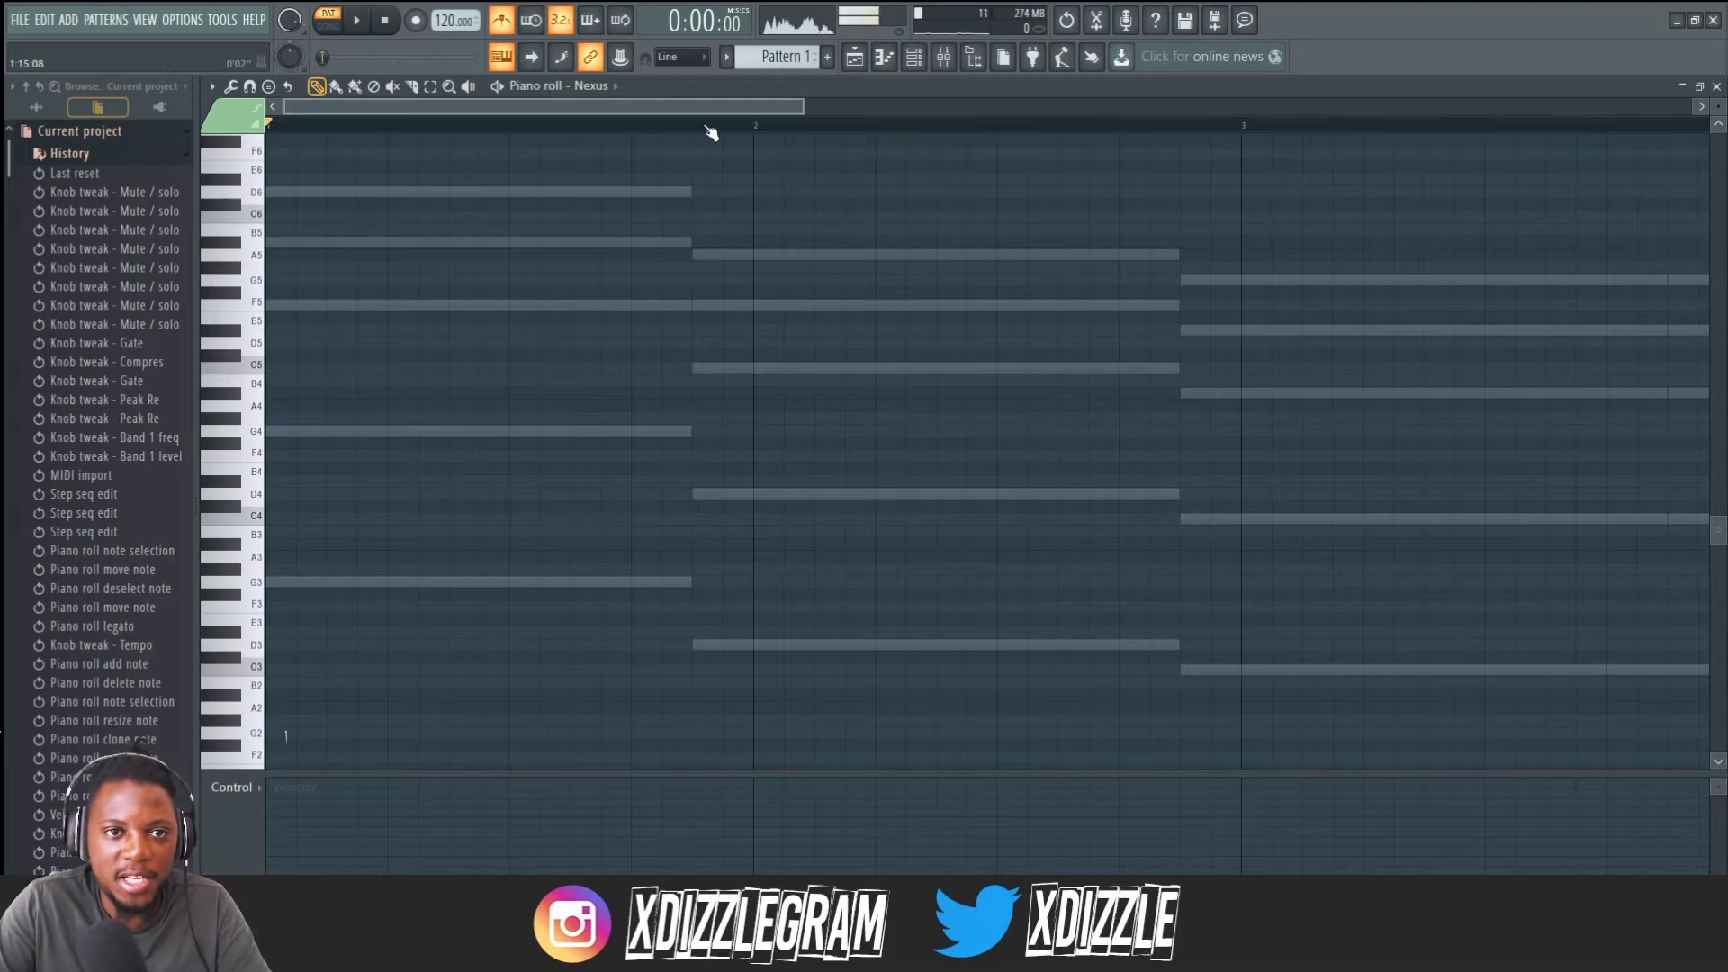
scroll(711, 133, "down", 3)
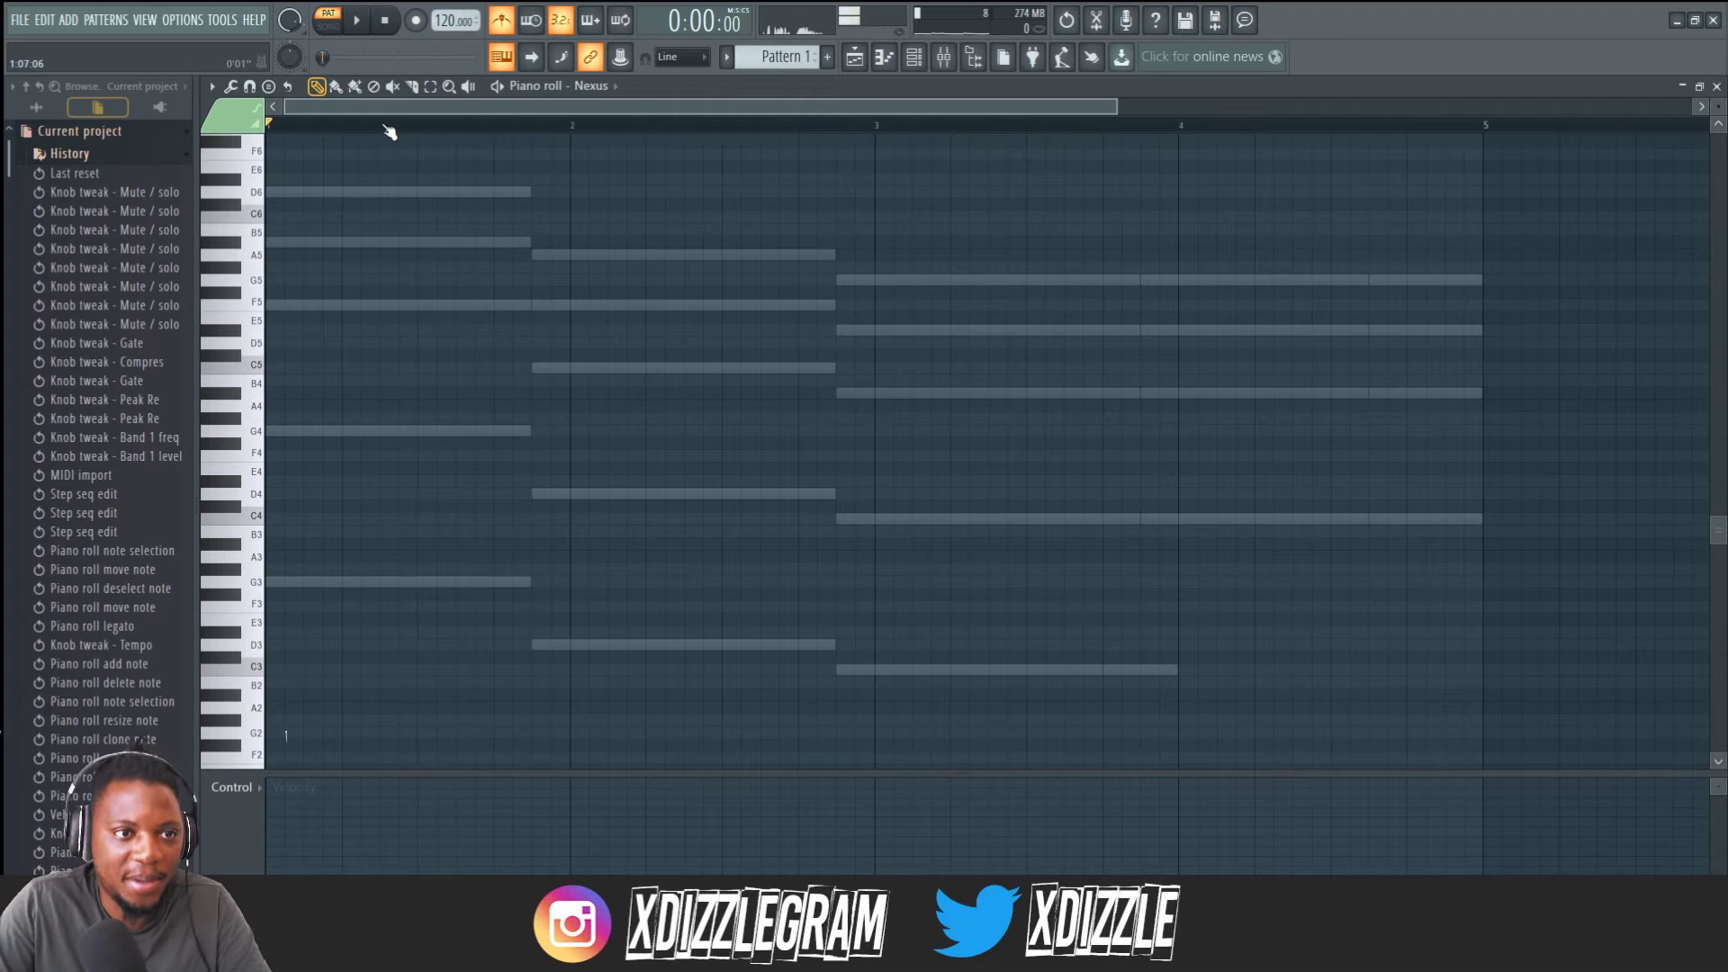
double_click(661, 86)
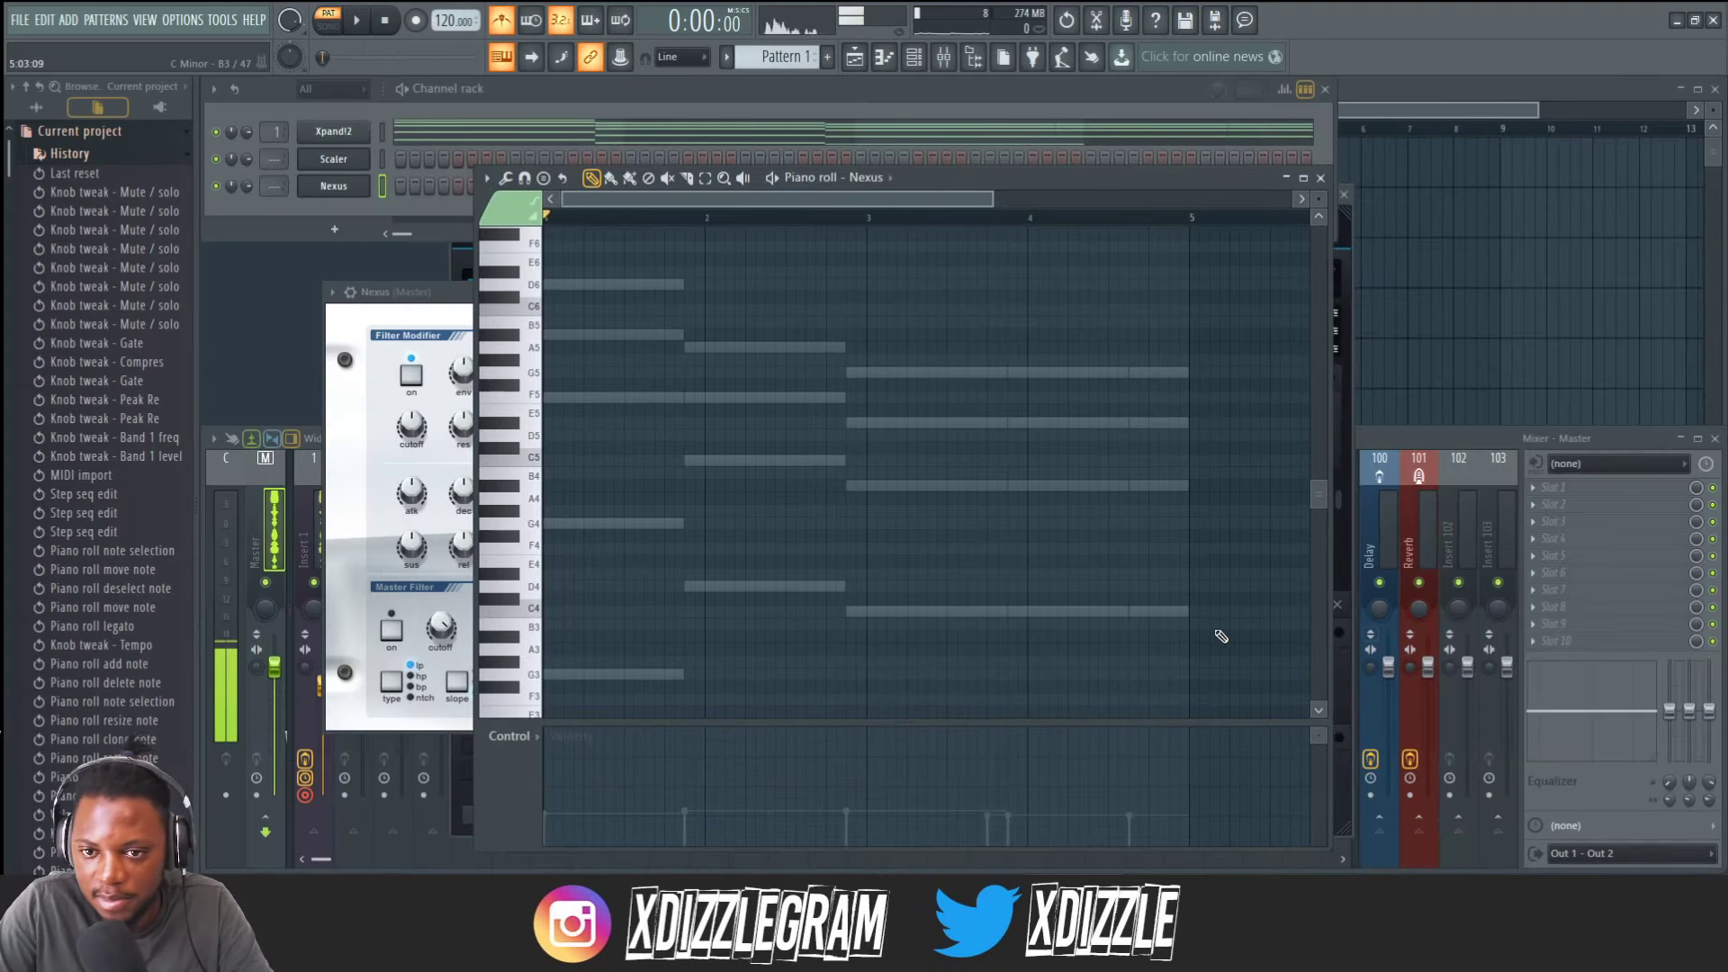
left_click(648, 135)
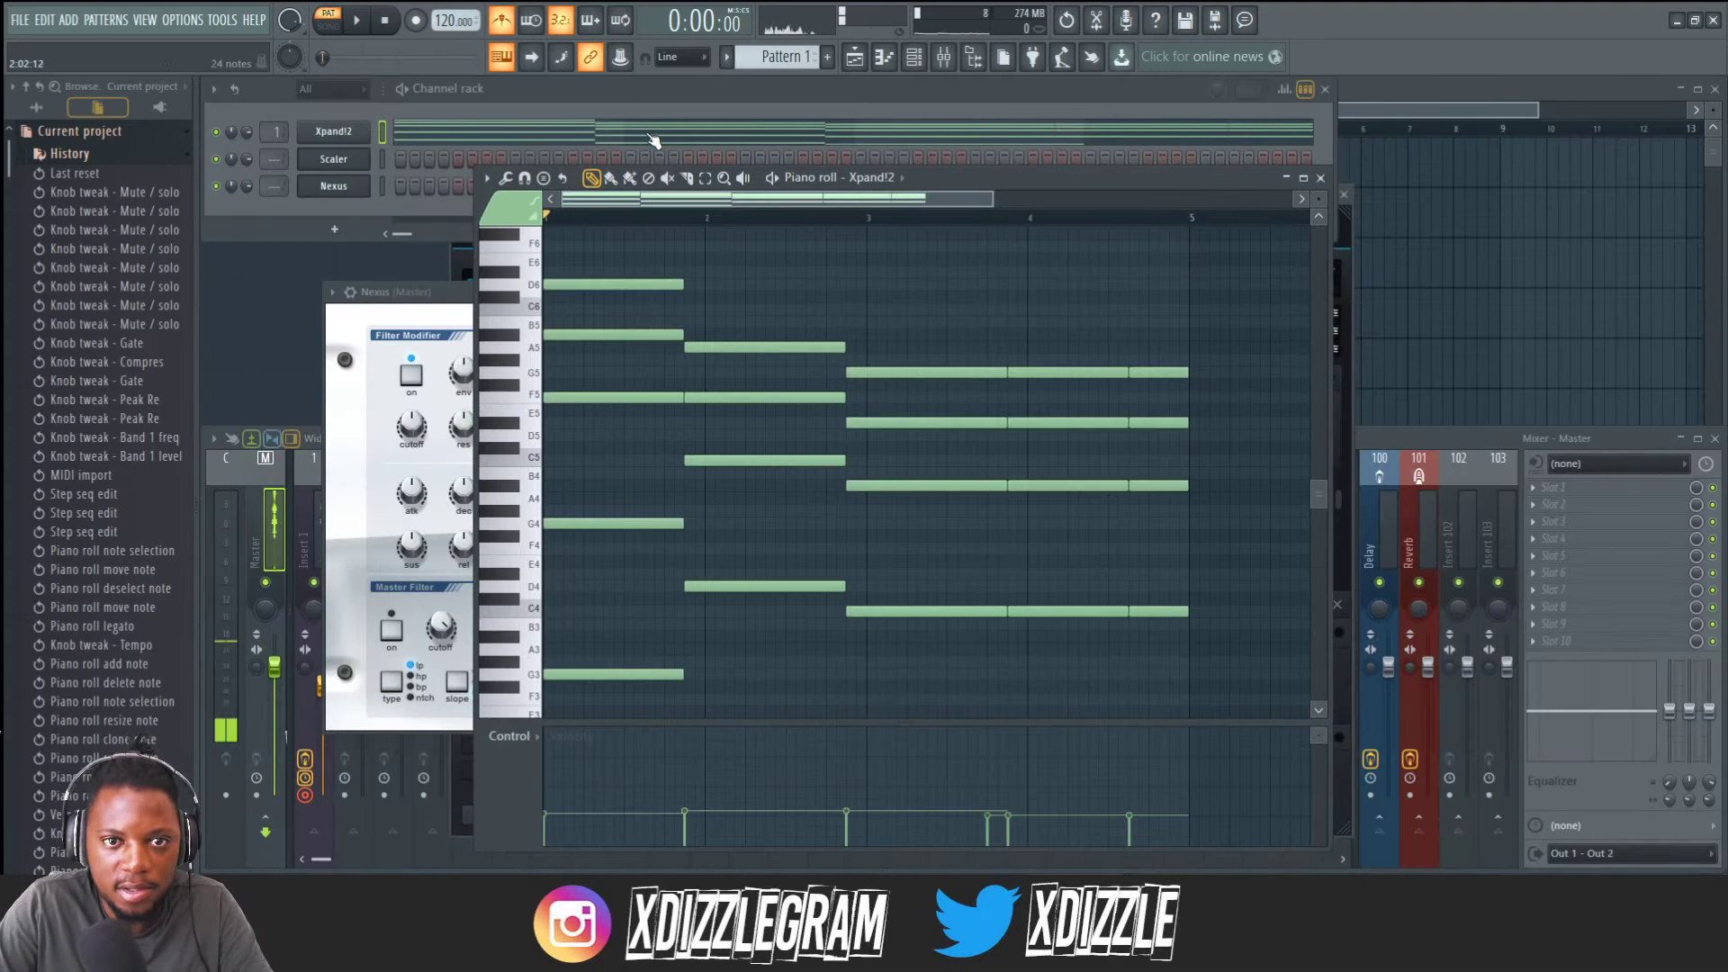
scroll(927, 392, "down", 4)
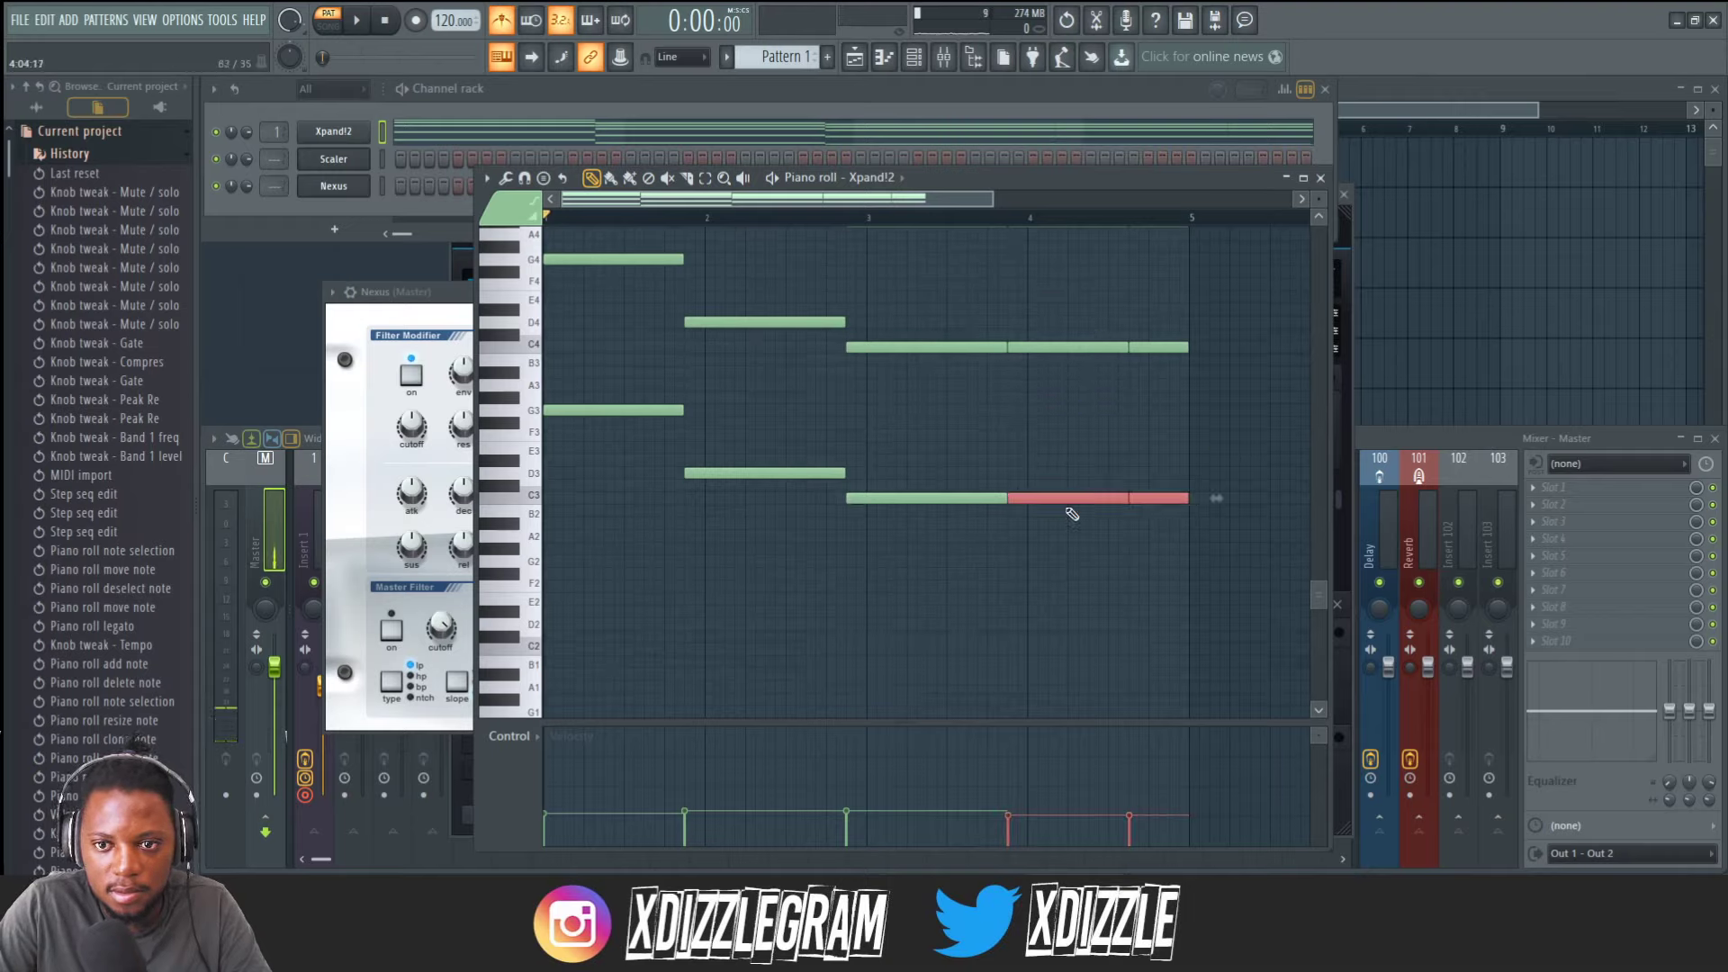
Reopen the Nexus channel's piano roll, maximised, with all of the ghost chord notes in view.
right_click(360, 185)
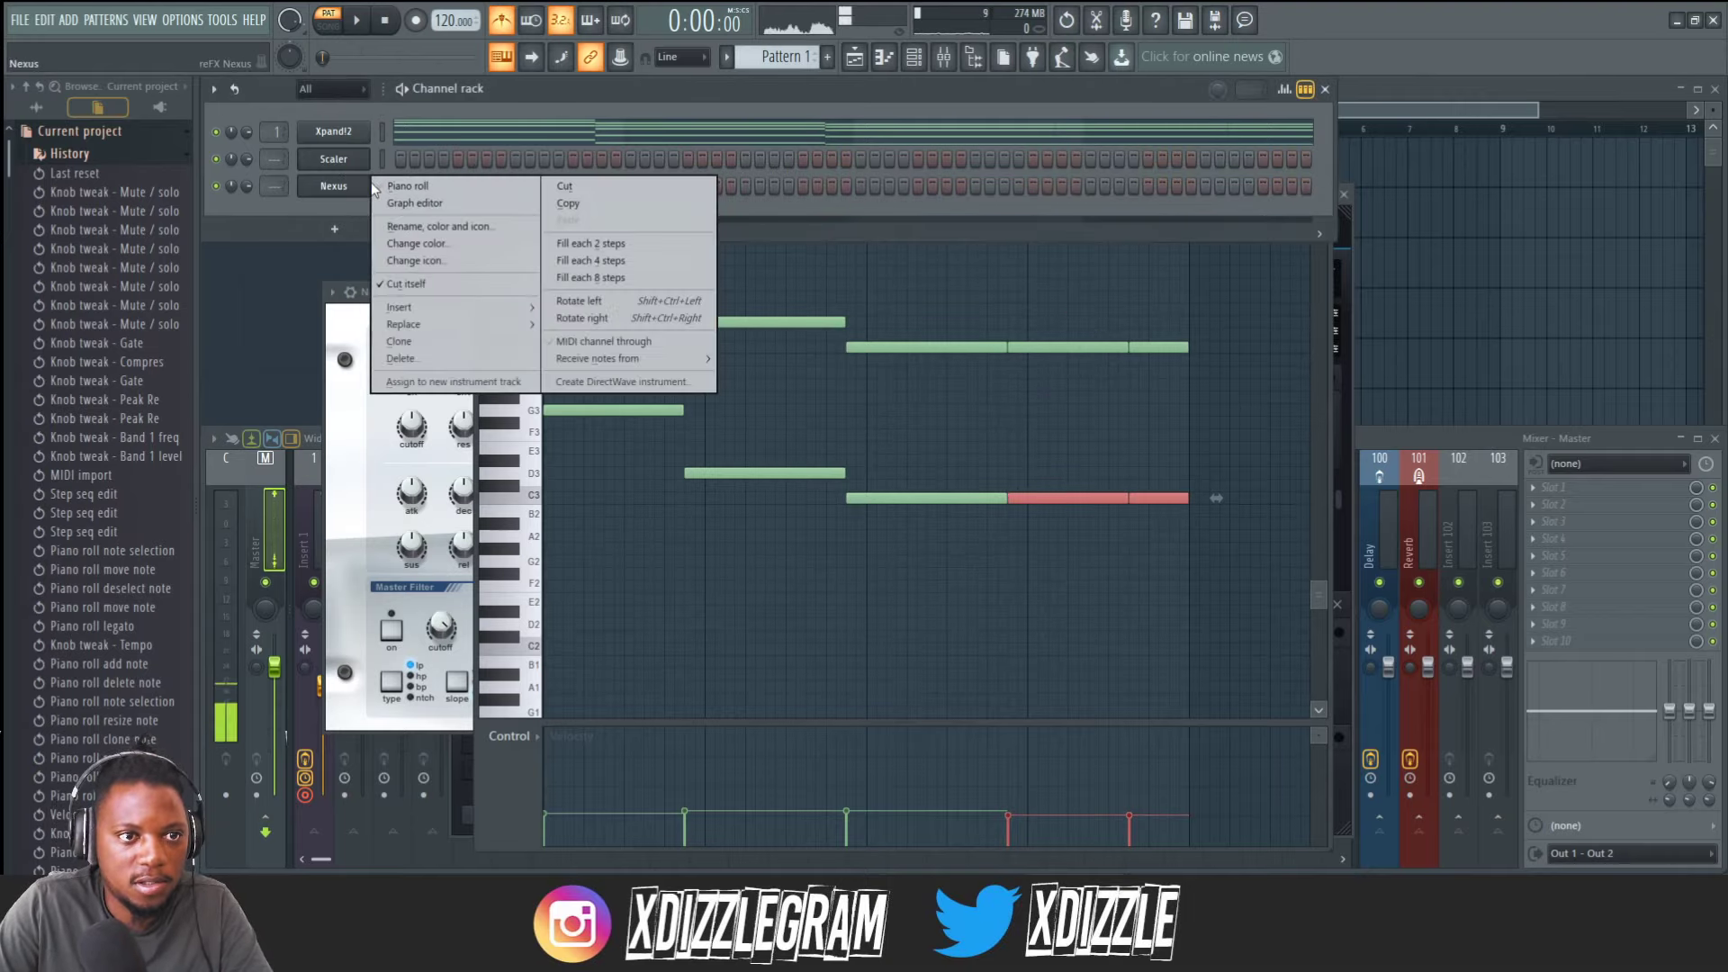
left_click(414, 180)
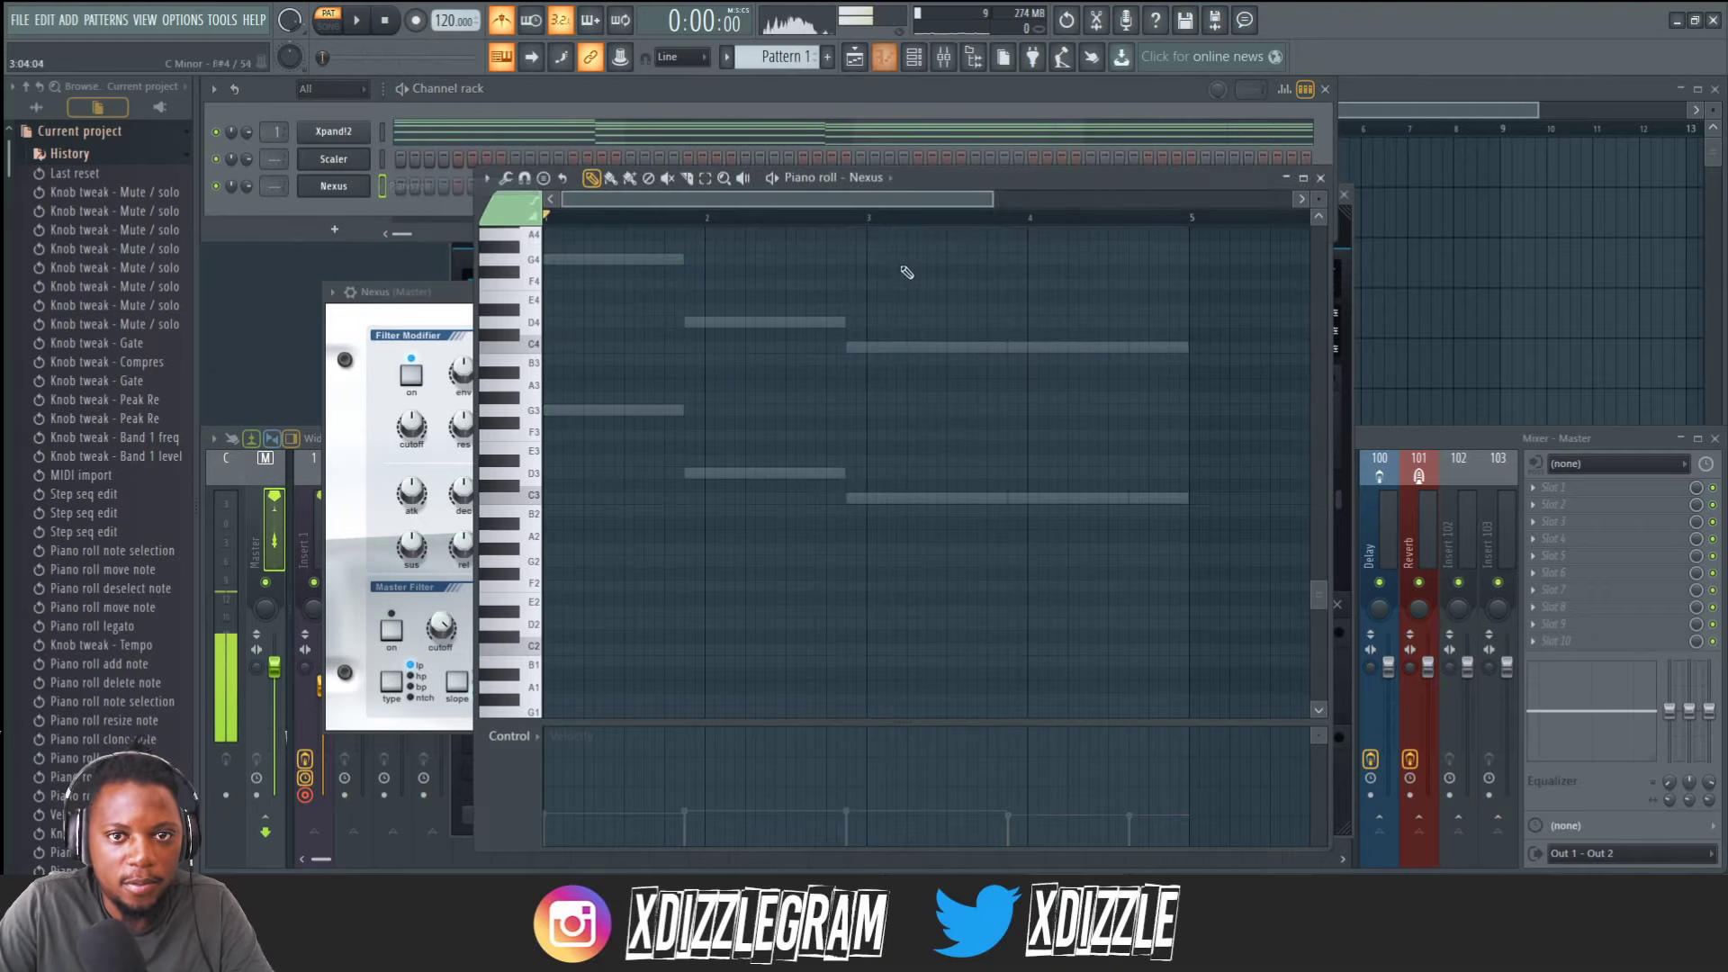
double_click(990, 178)
scroll(774, 297, "up", 5)
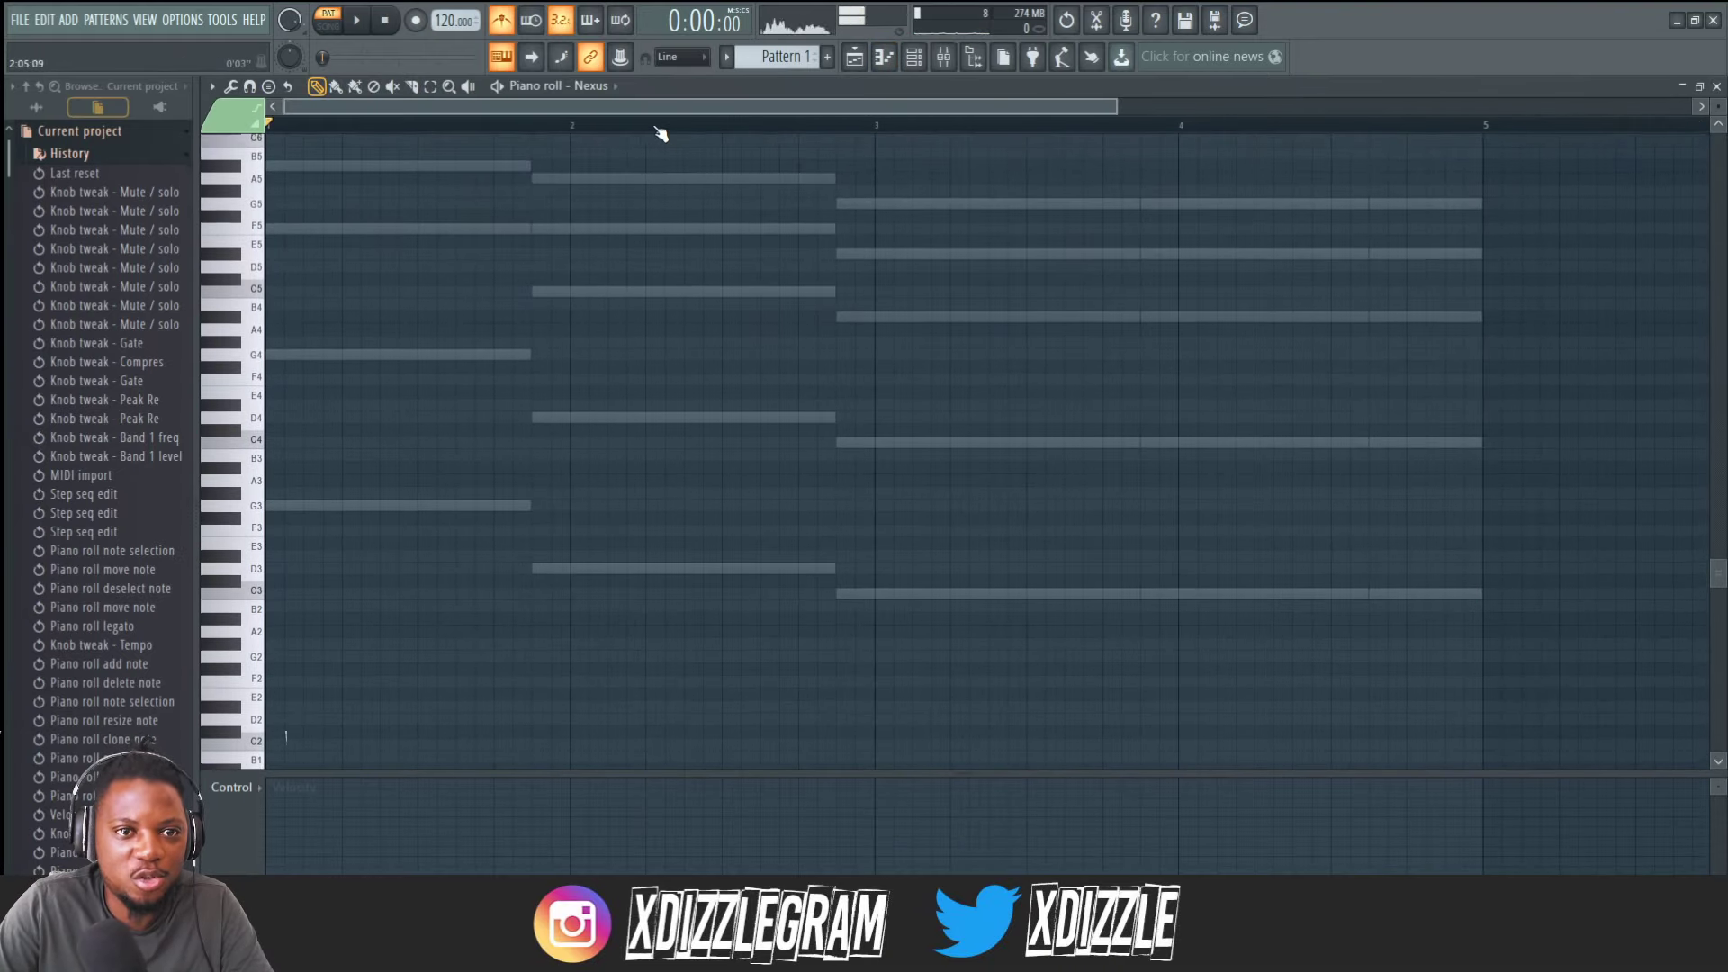
scroll(662, 133, "down", 3)
scroll(587, 231, "up", 3)
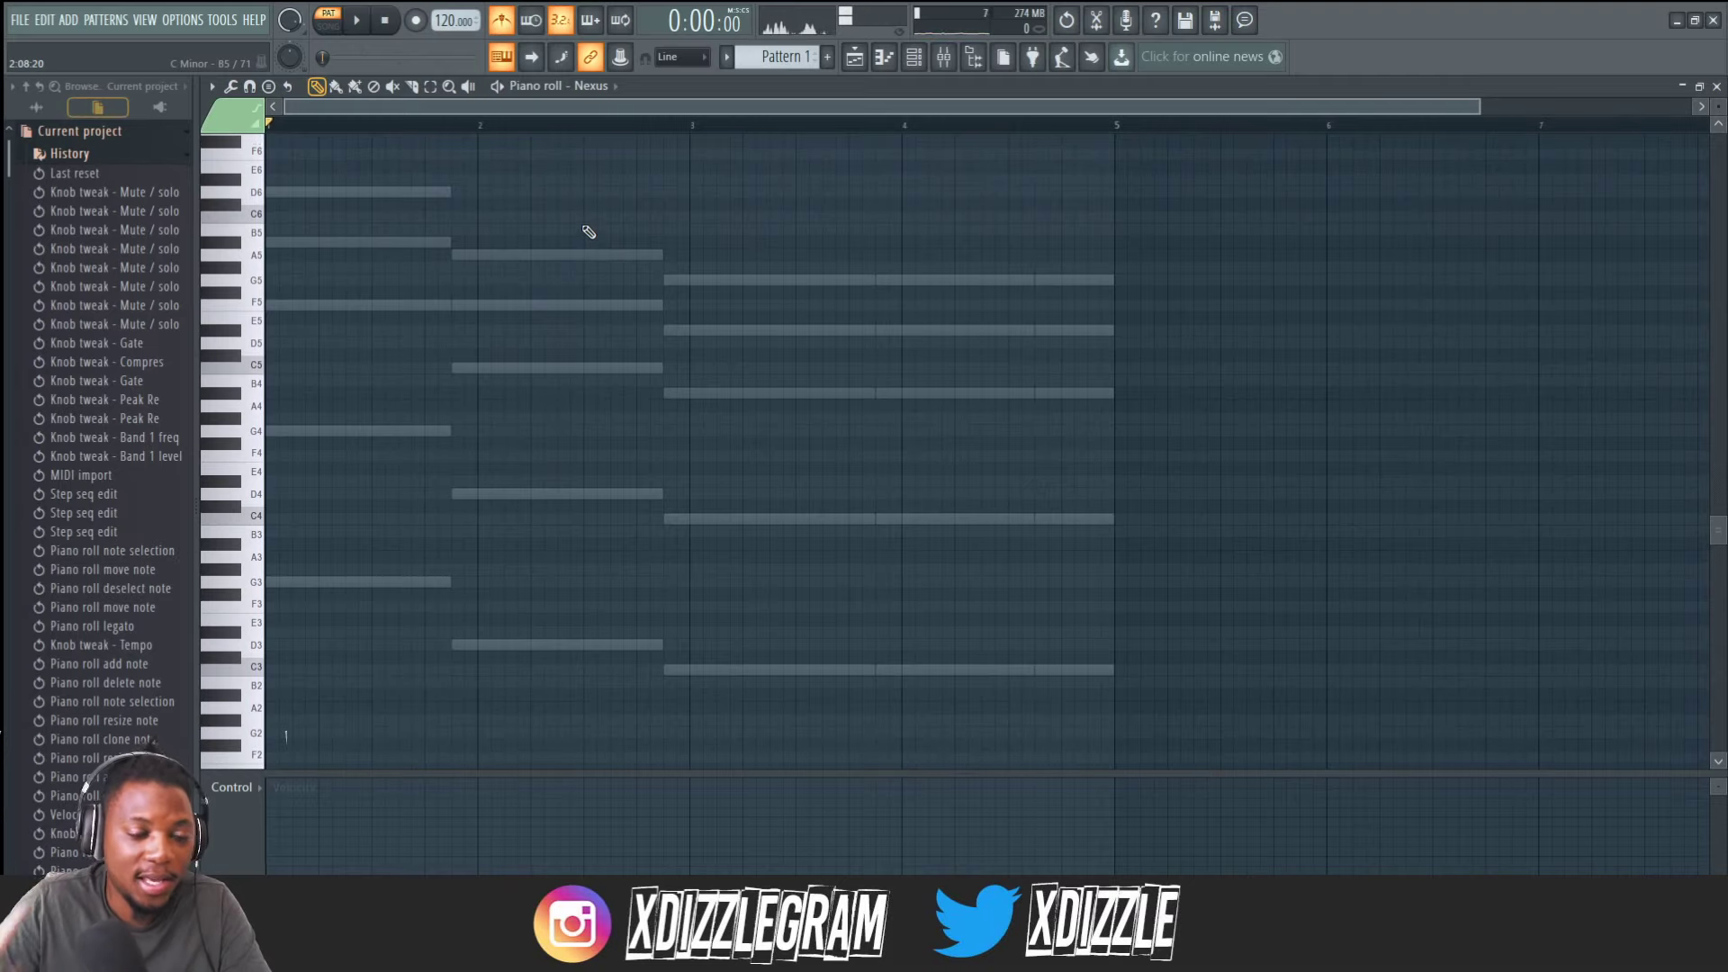
Place a rhythm of short G3 notes along the first ghost chord, shifting the third and fourth notes earlier.
scroll(306, 131, "up", 3)
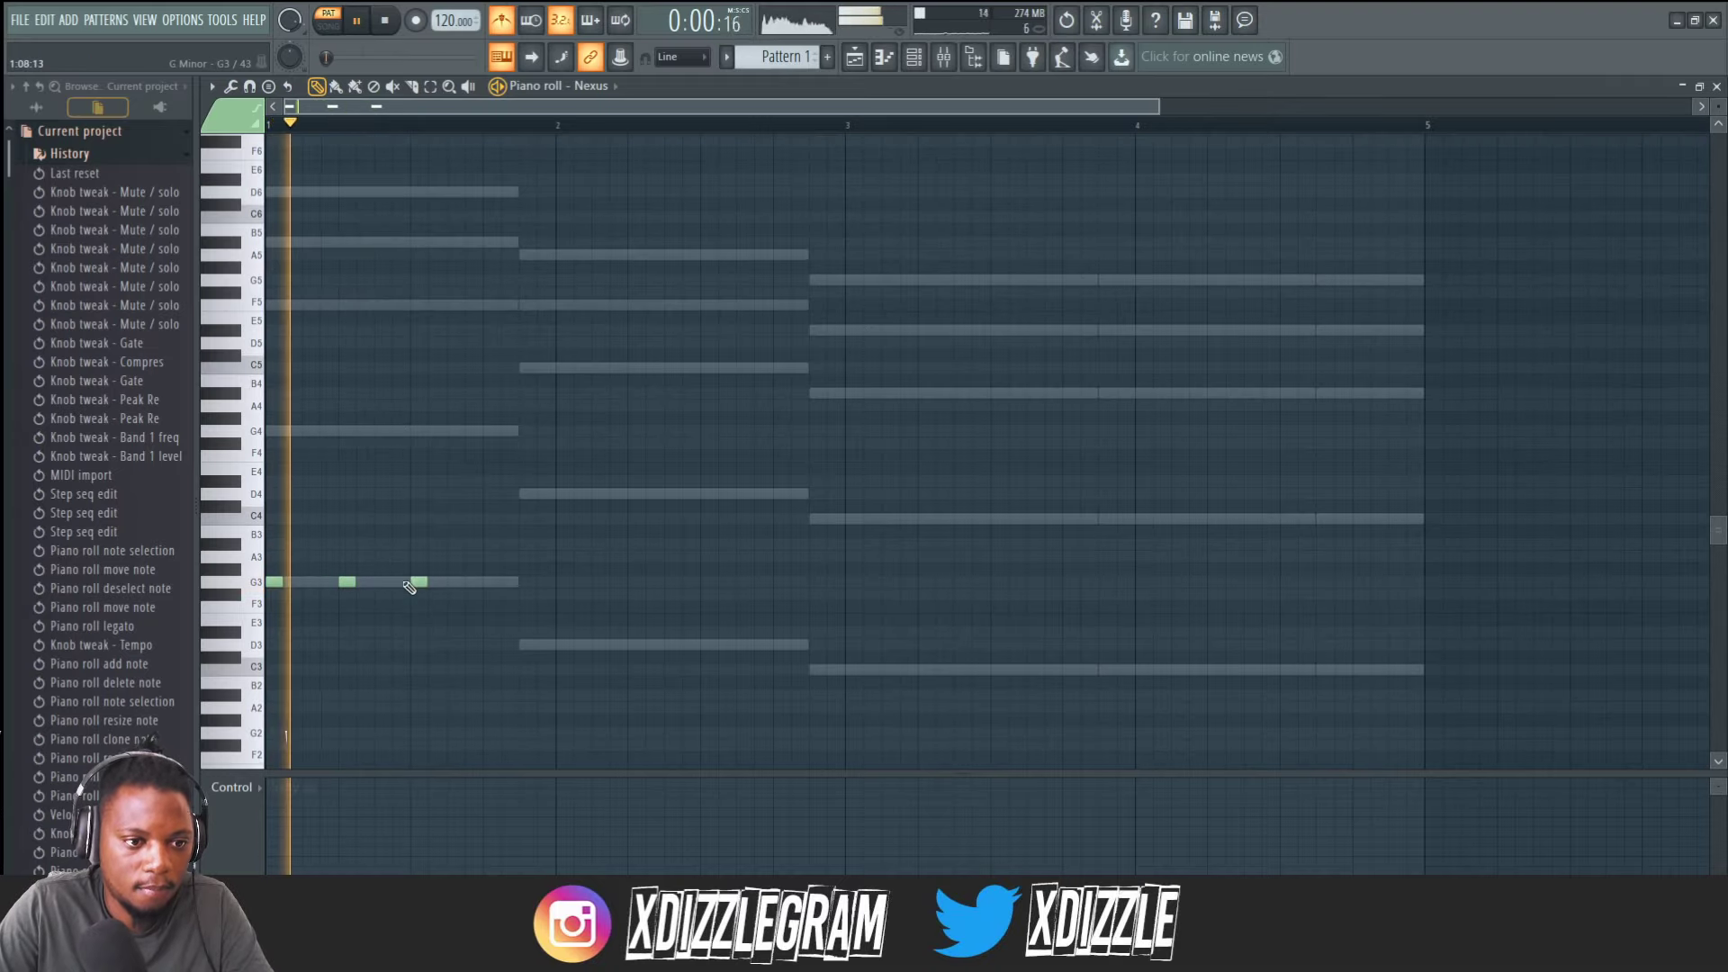
left_click_drag(417, 583, 400, 583)
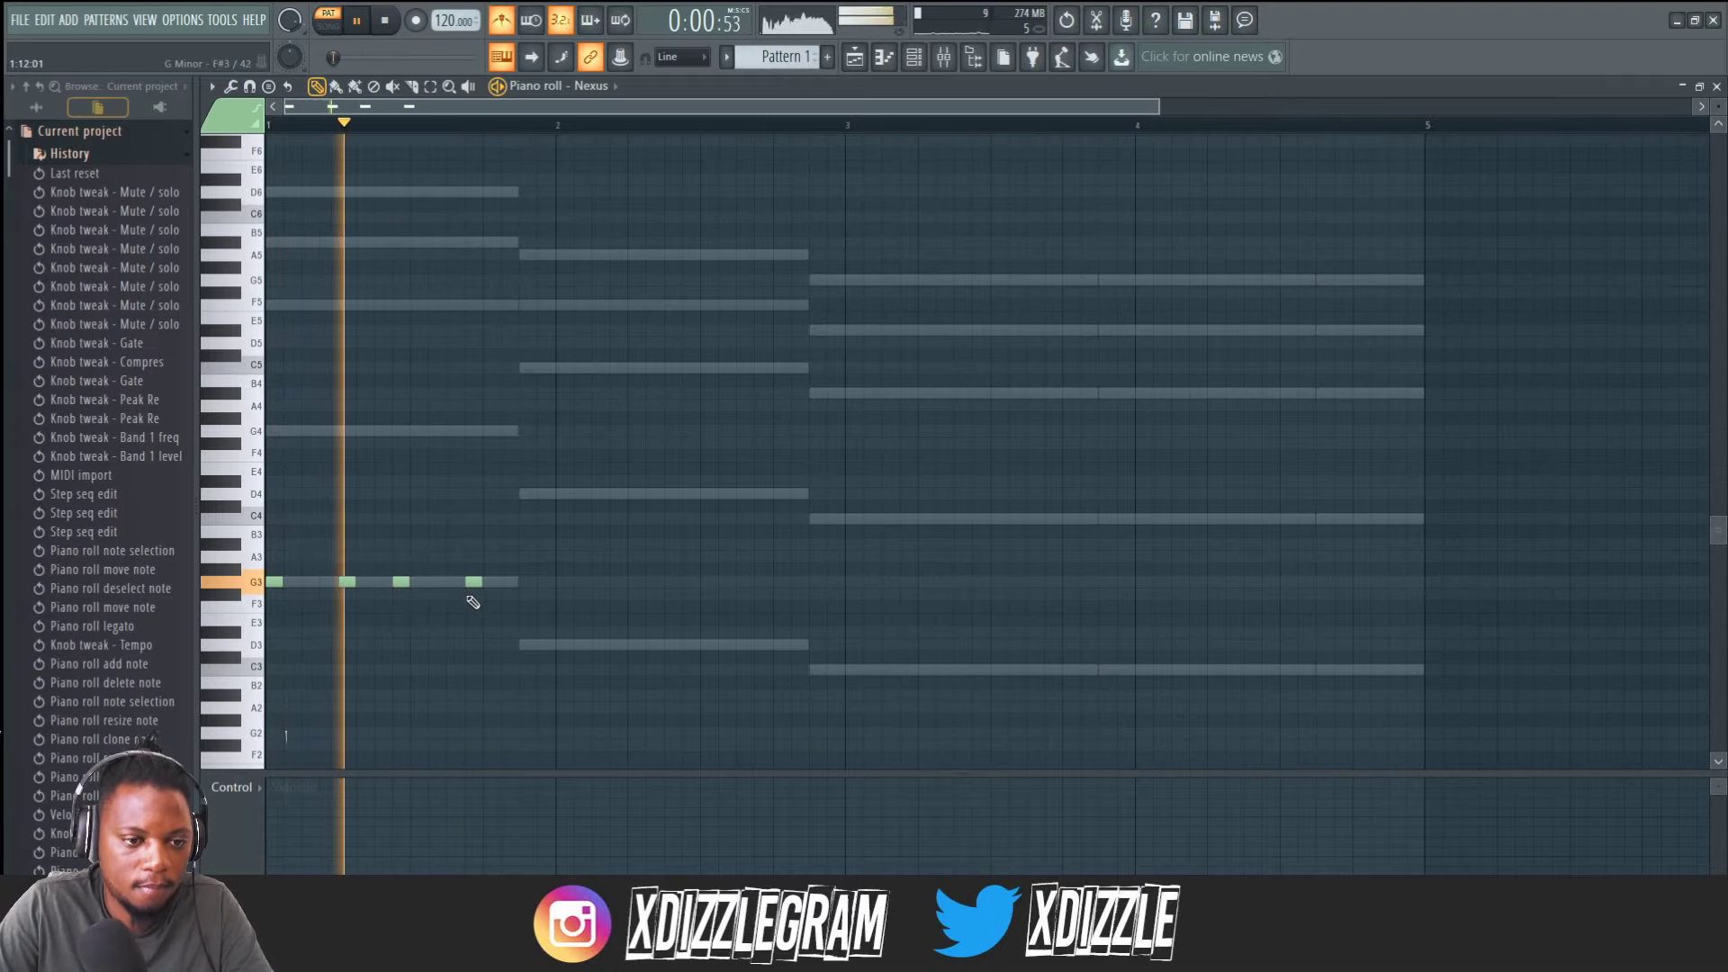
left_click(459, 584)
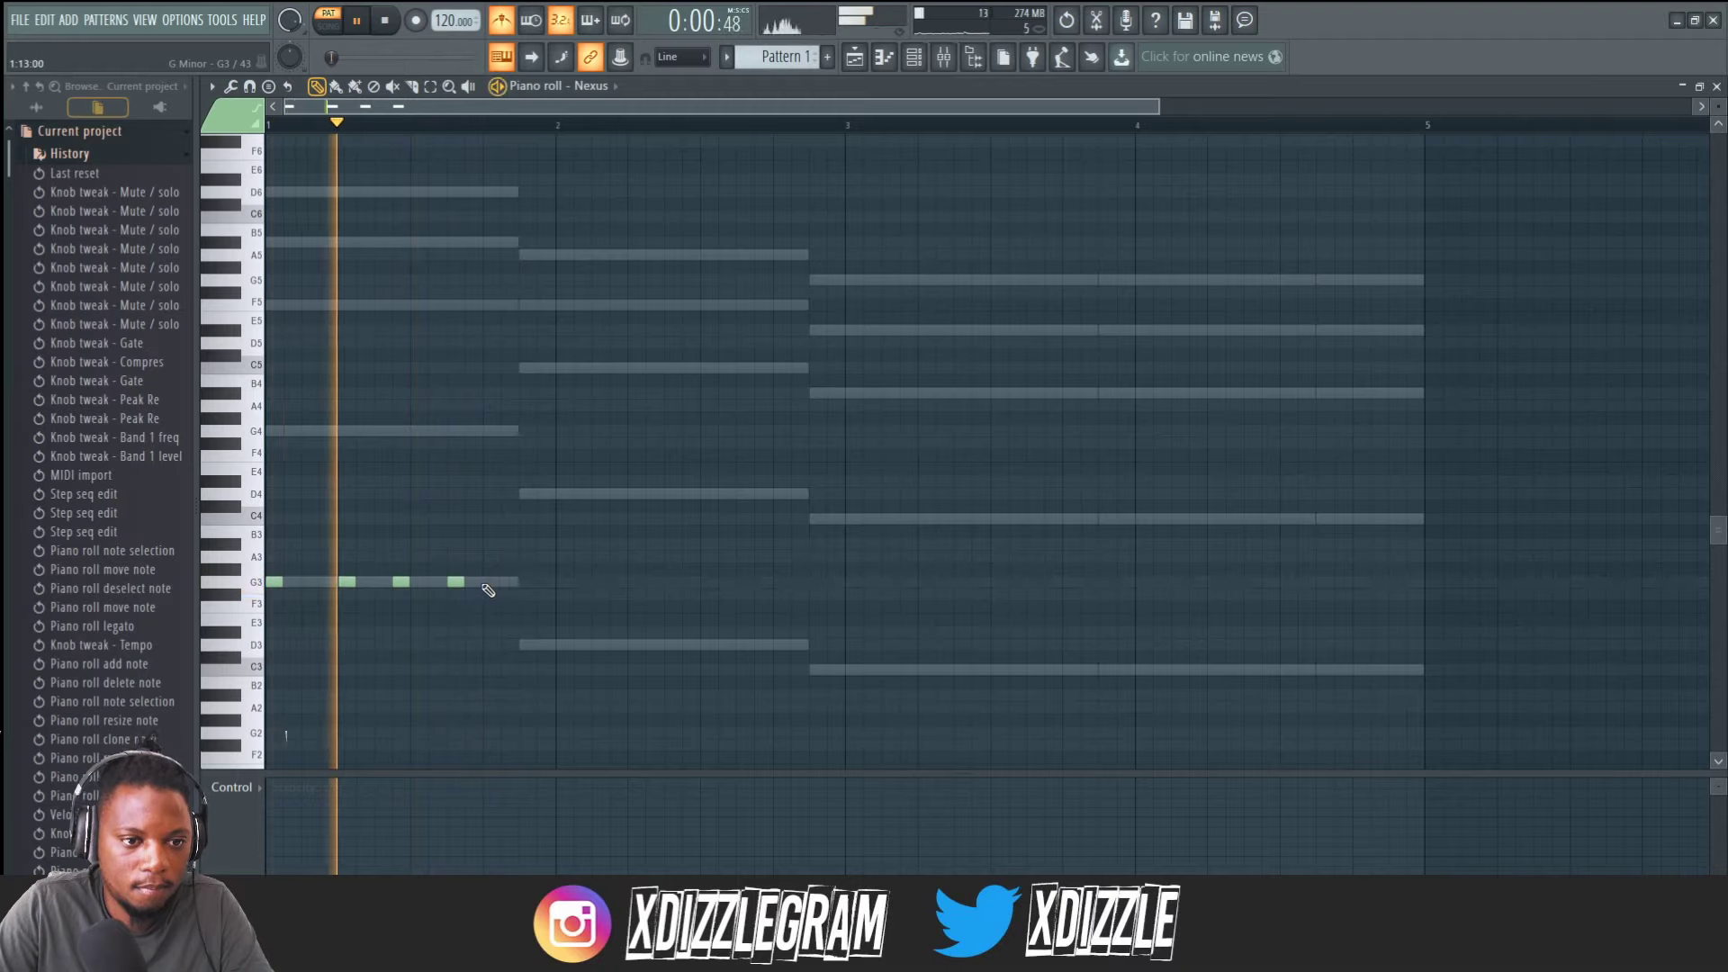
left_click(493, 584)
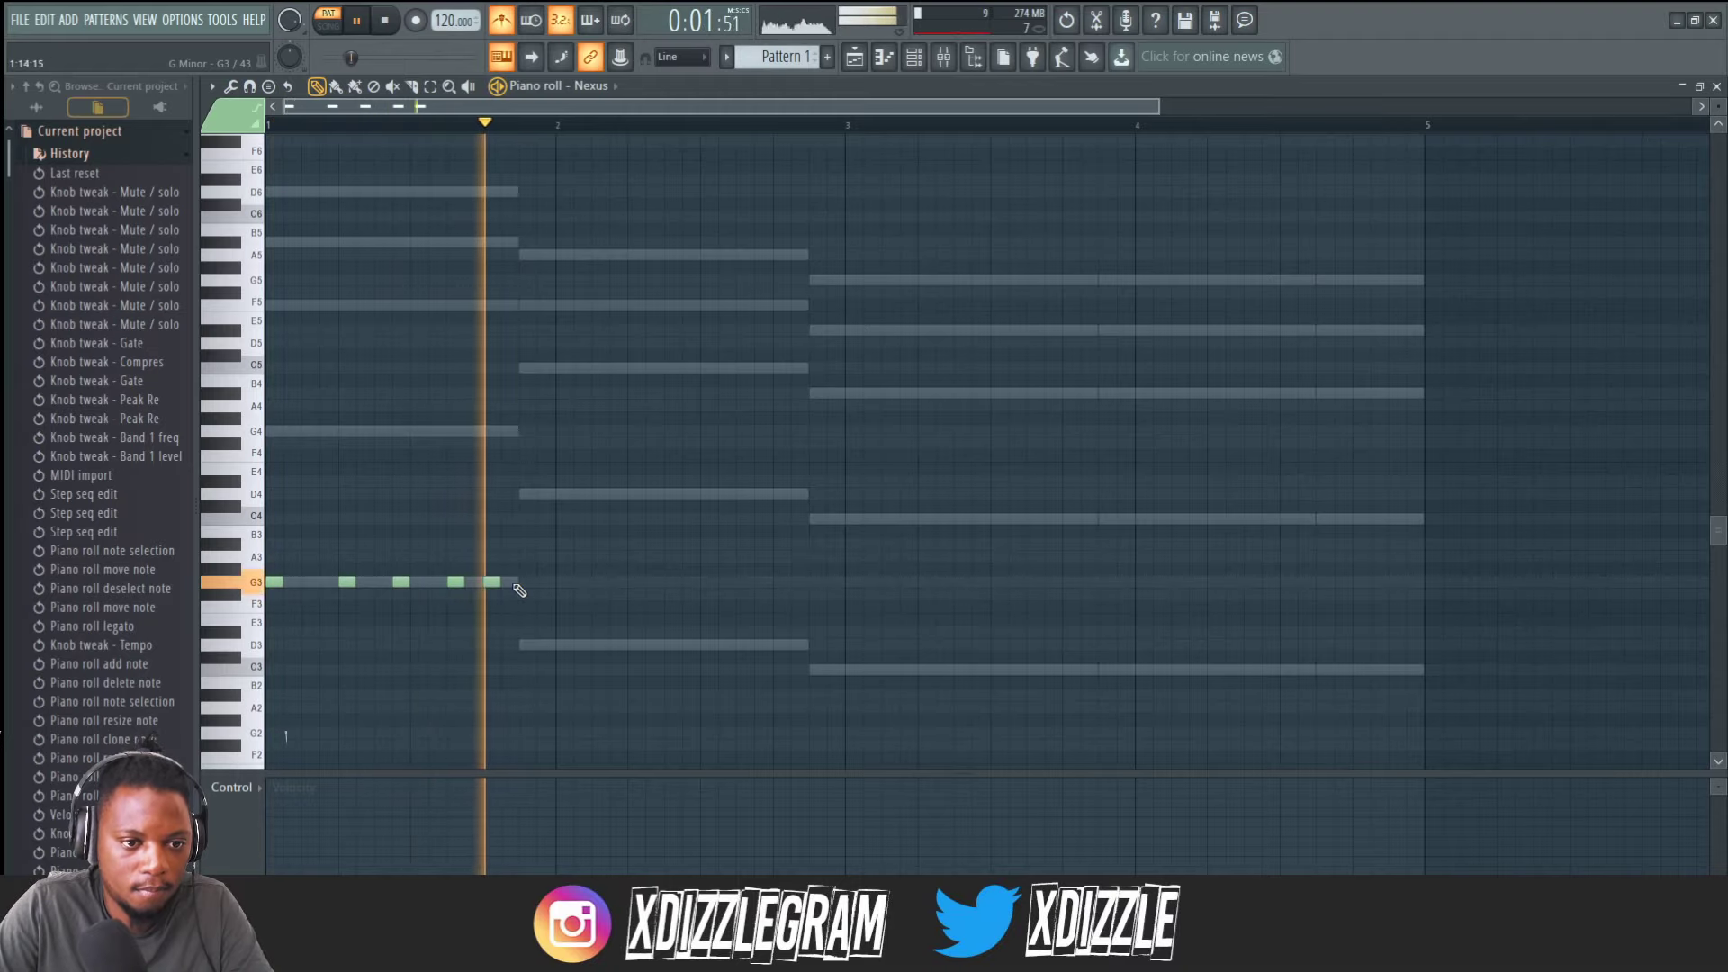
Place a short D4 note at the start of the second ghost chord and five short D3 notes along its root.
left_click(527, 495)
key("space")
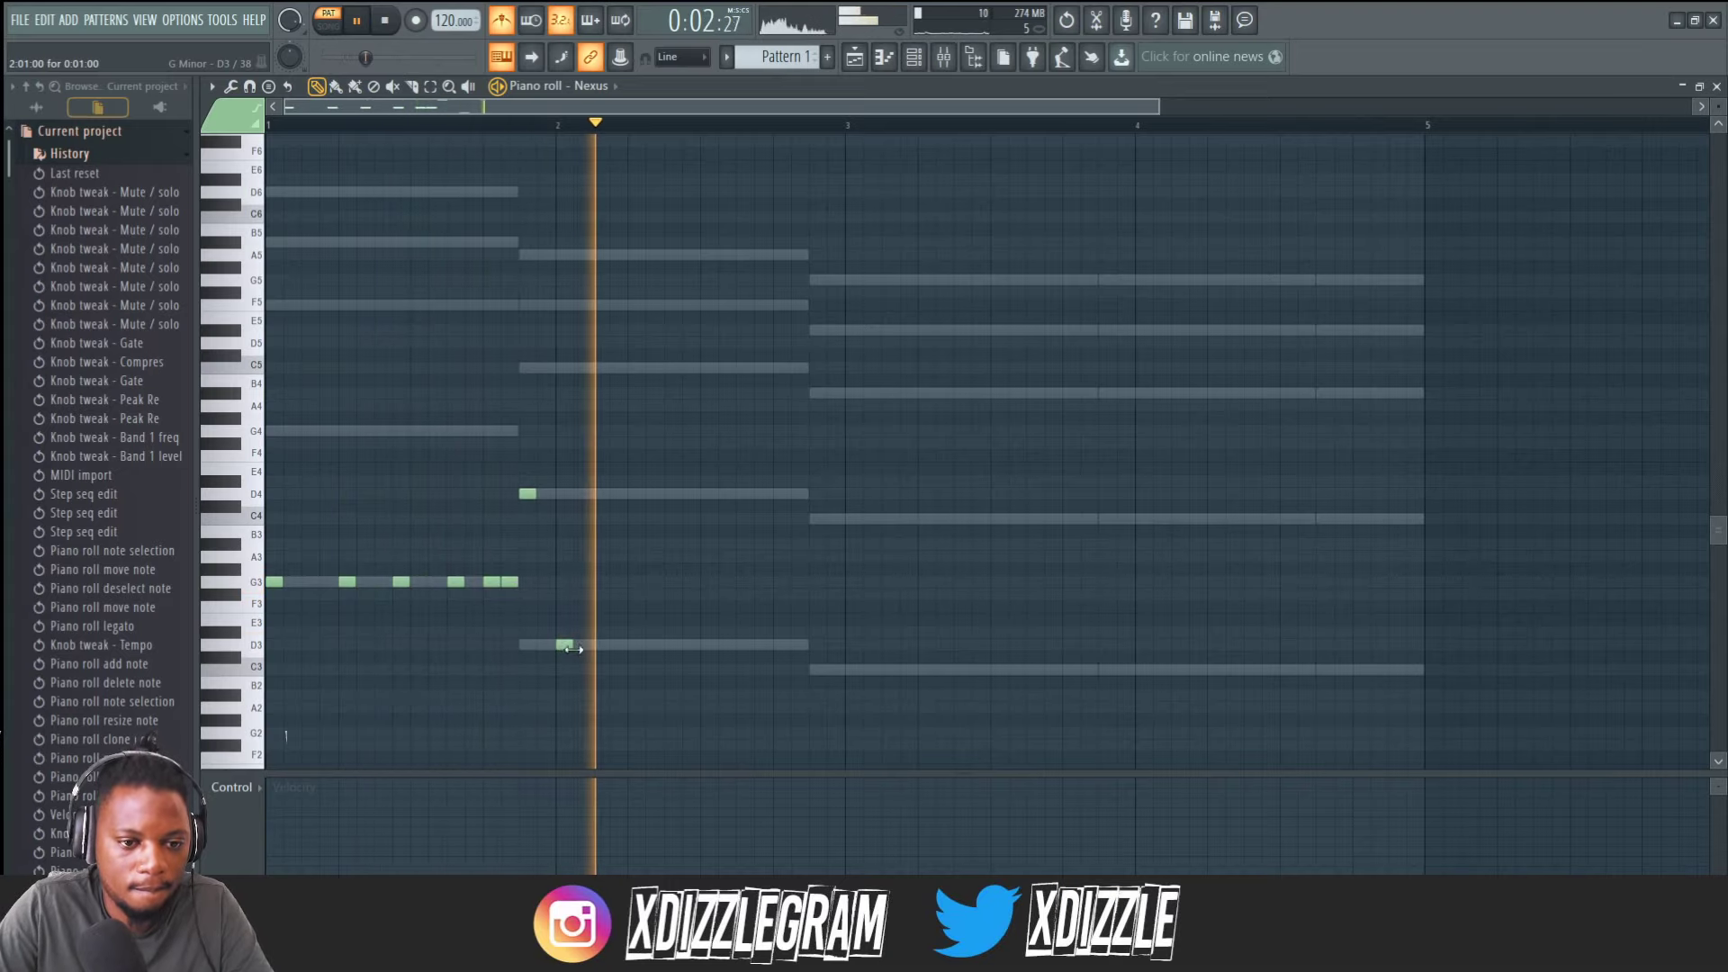
key("space")
left_click(619, 645)
left_click(671, 644)
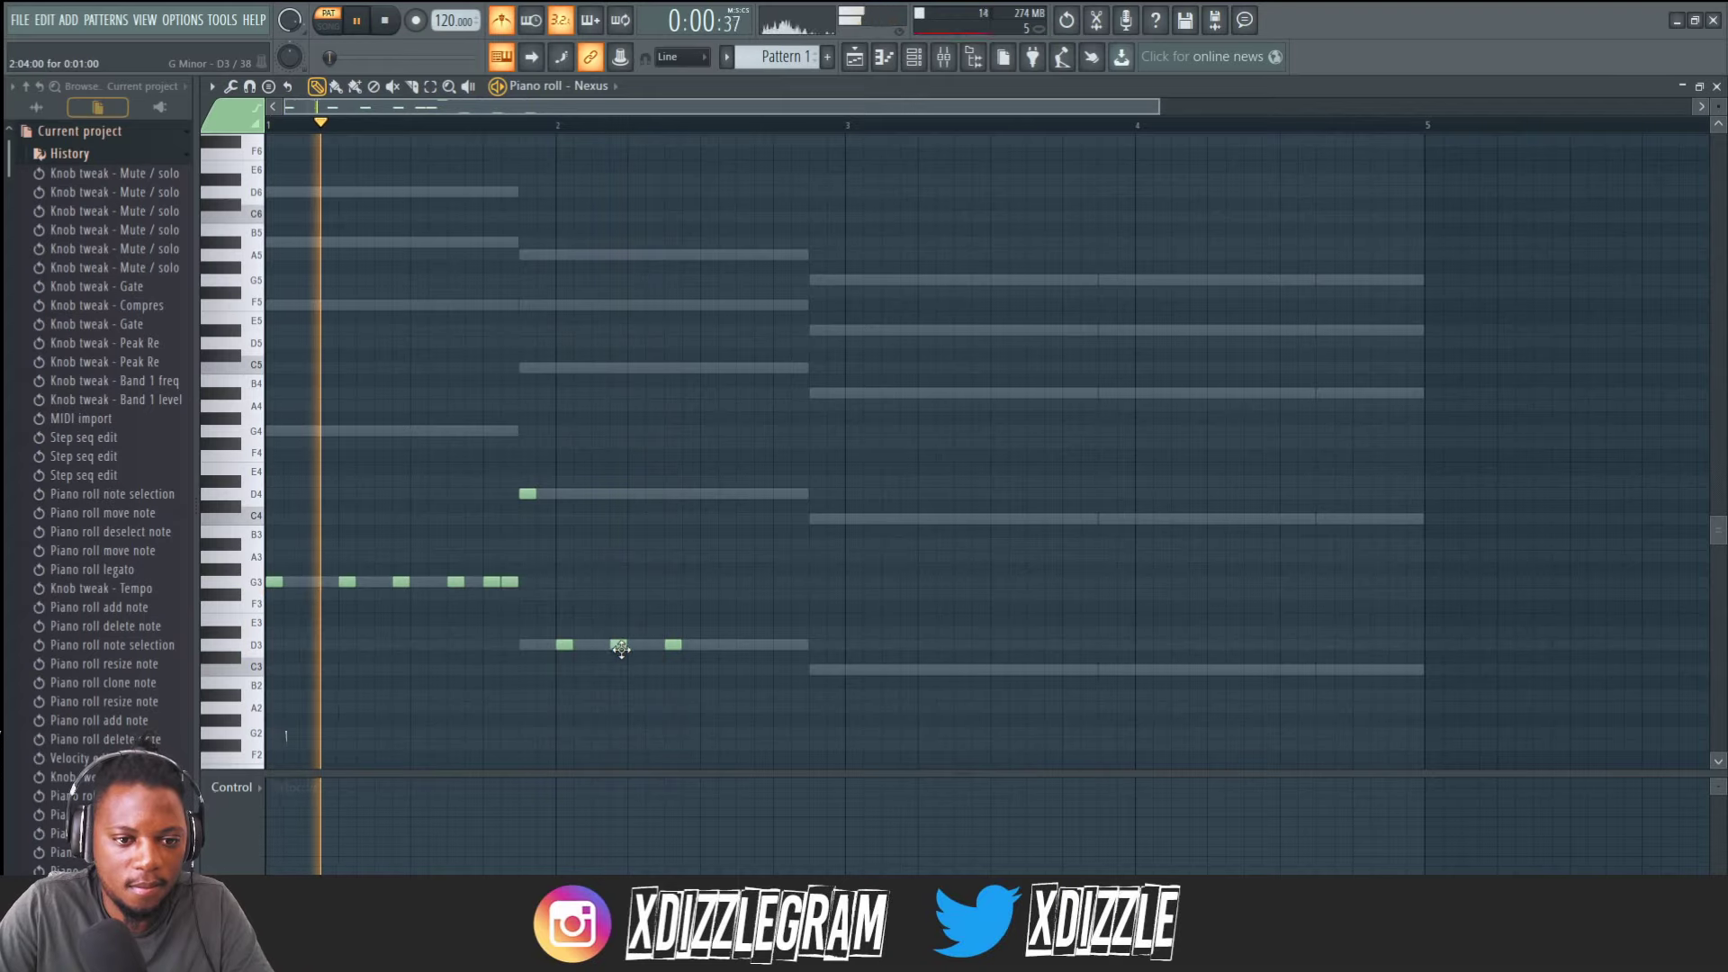
left_click_drag(618, 644, 691, 644)
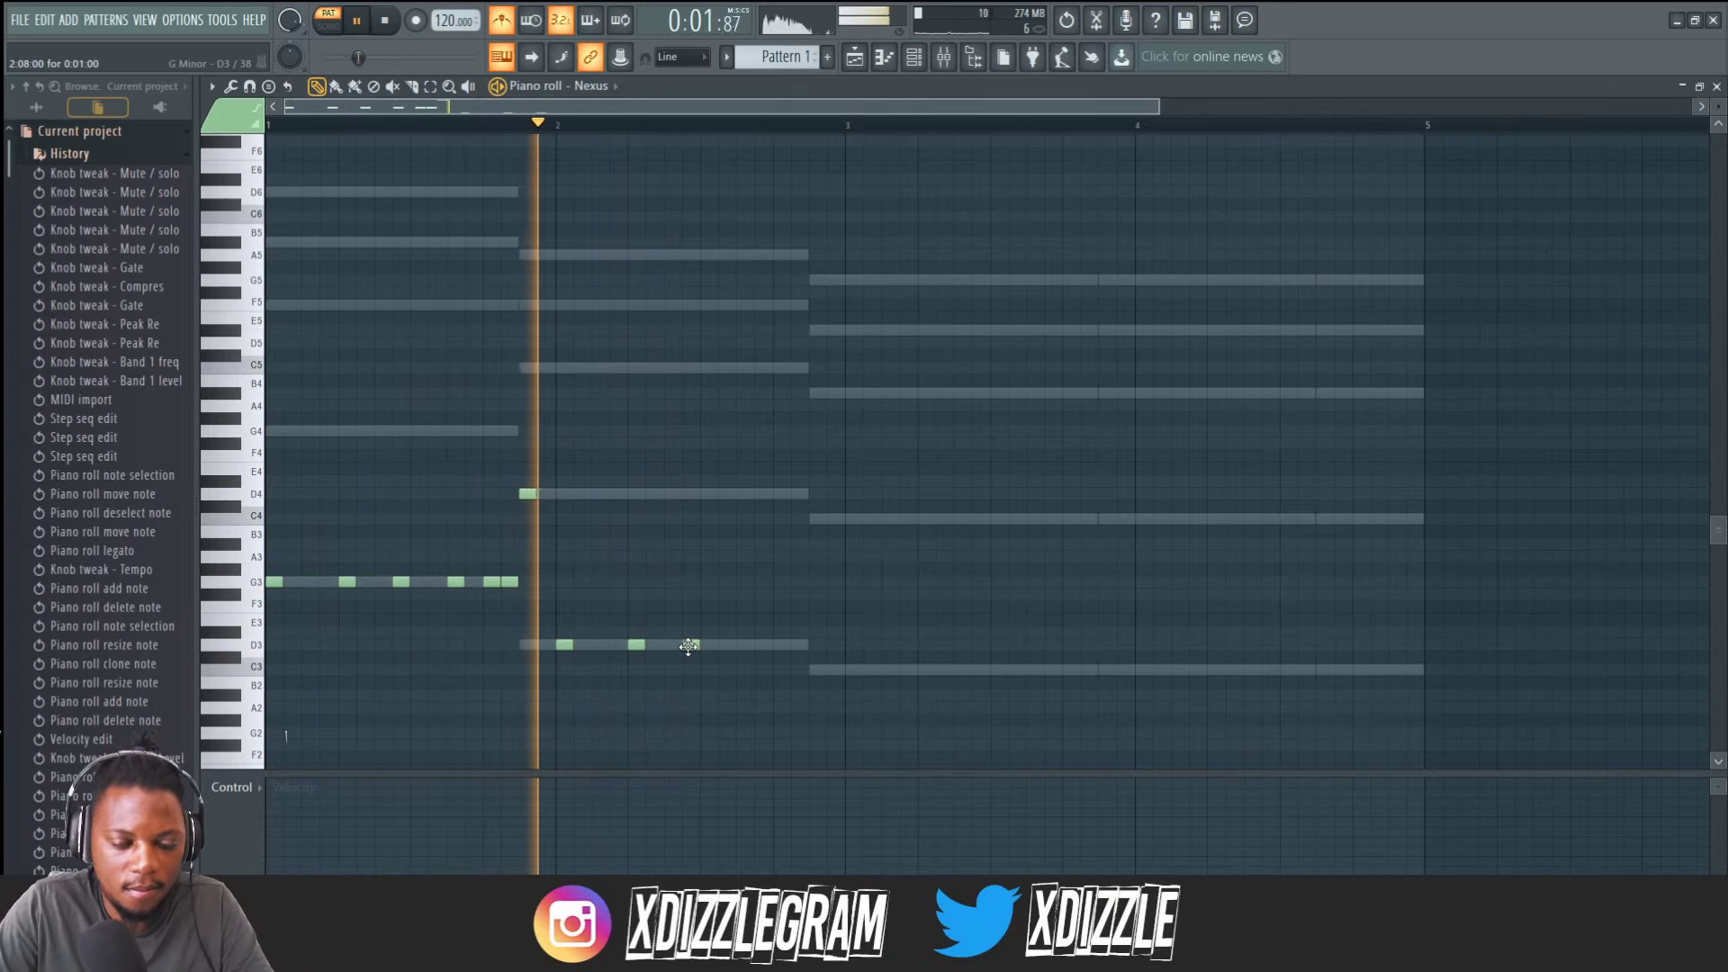
left_click(745, 646)
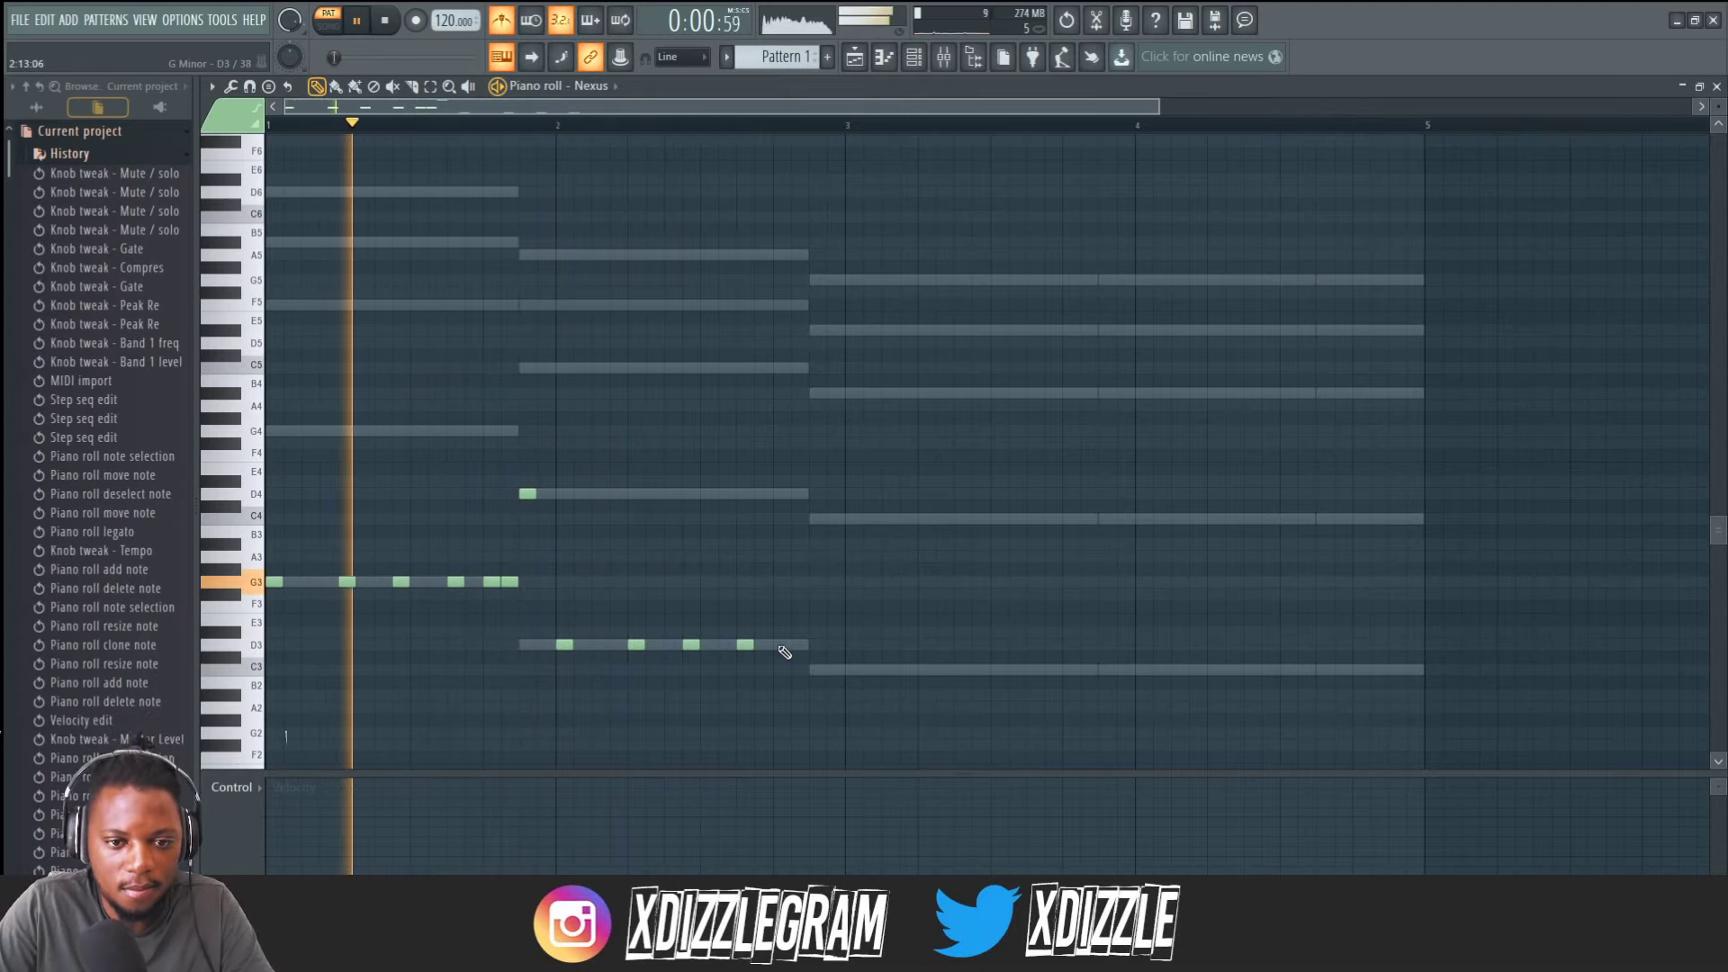
left_click(783, 645)
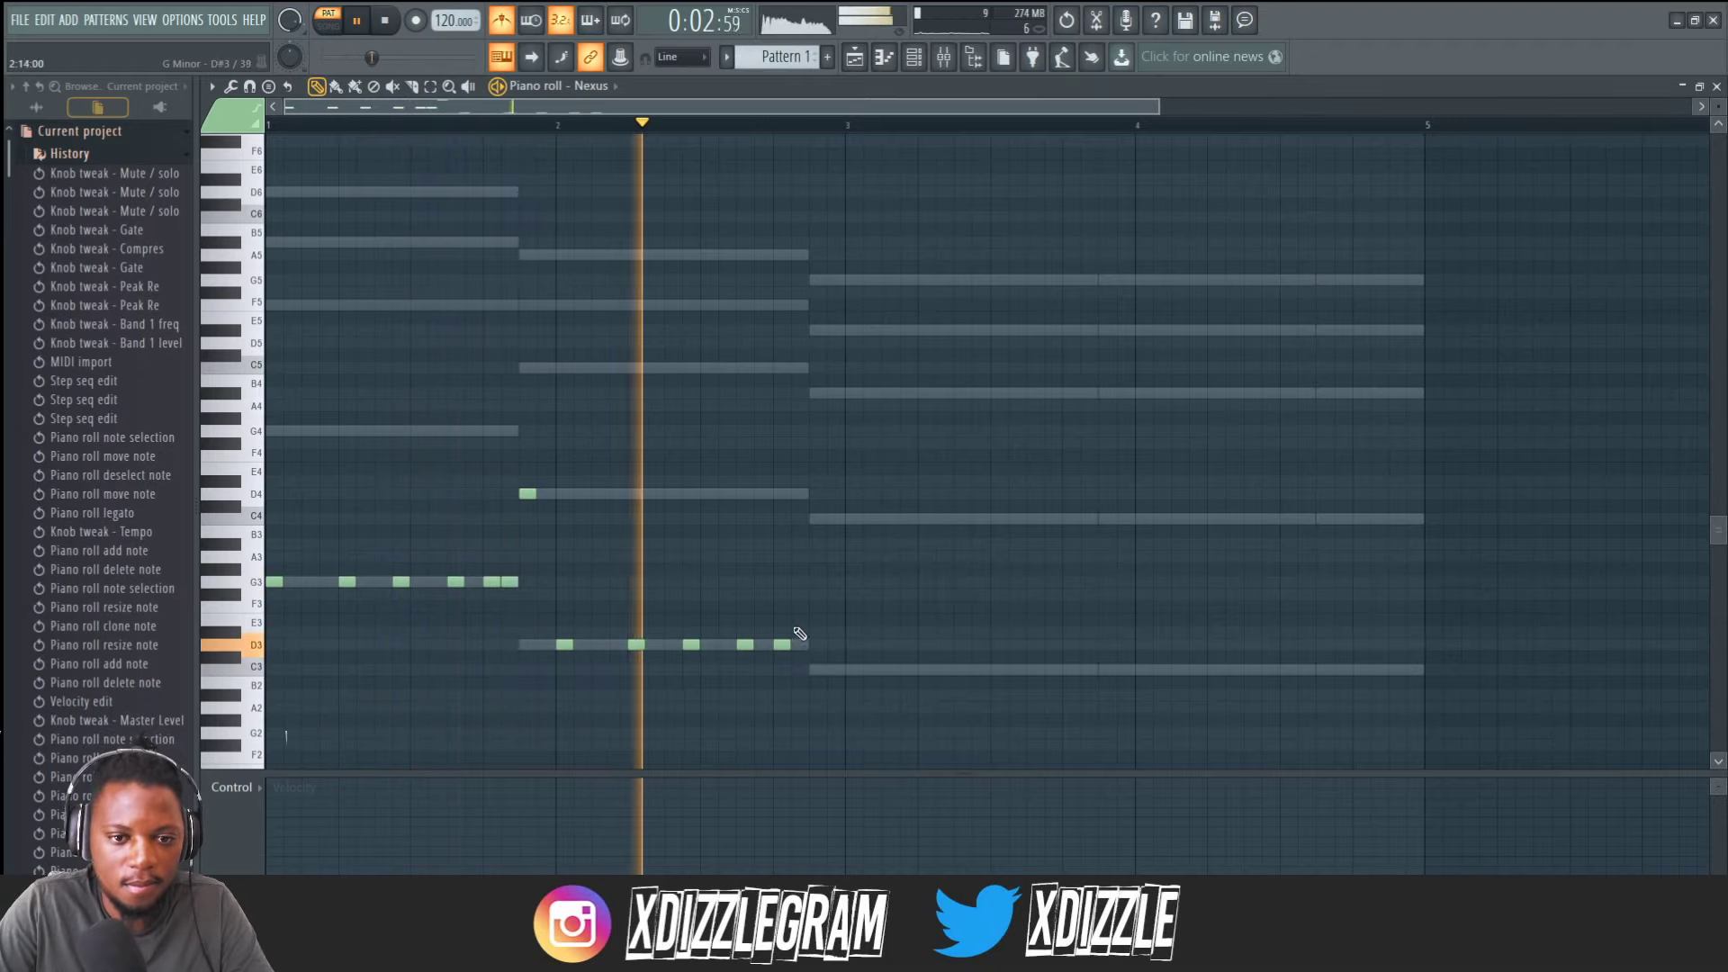
Try a short F#3 note at the end of the second chord, replacing it with a D4 note.
left_click(799, 594)
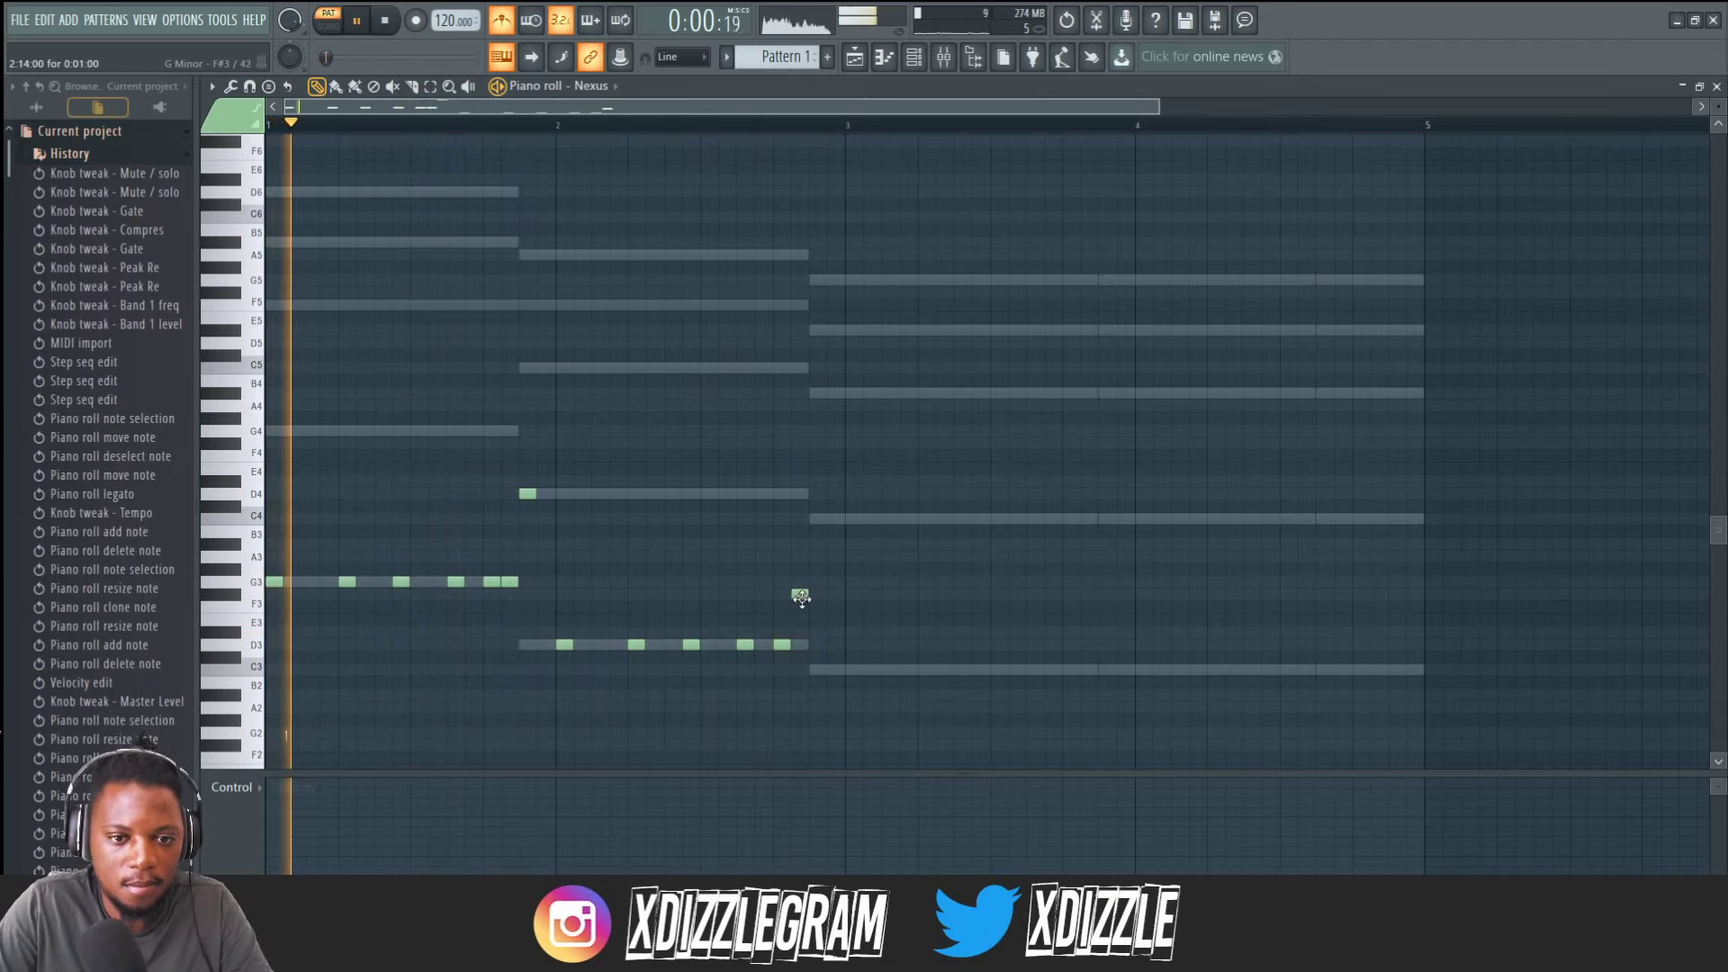
right_click(799, 595)
left_click(799, 495)
Start the third chord's bass with short A#4, D#5 and C4 notes, the C4 on the bar 3 line.
left_click(813, 519)
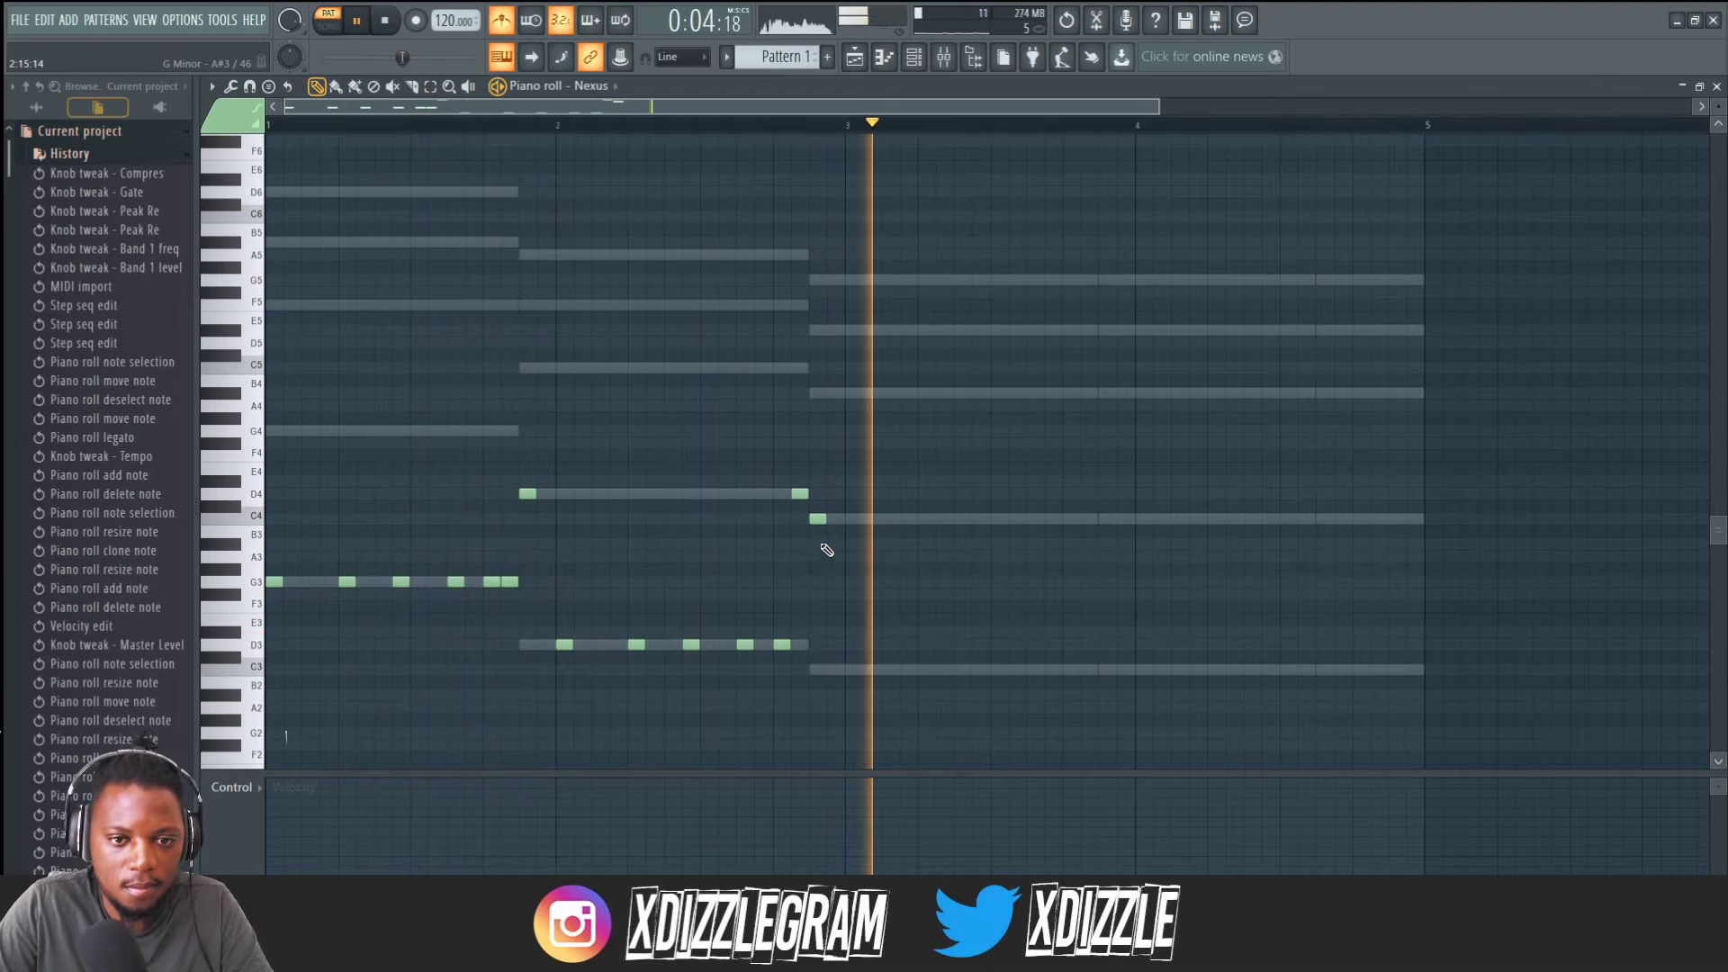
left_click_drag(817, 519, 815, 393)
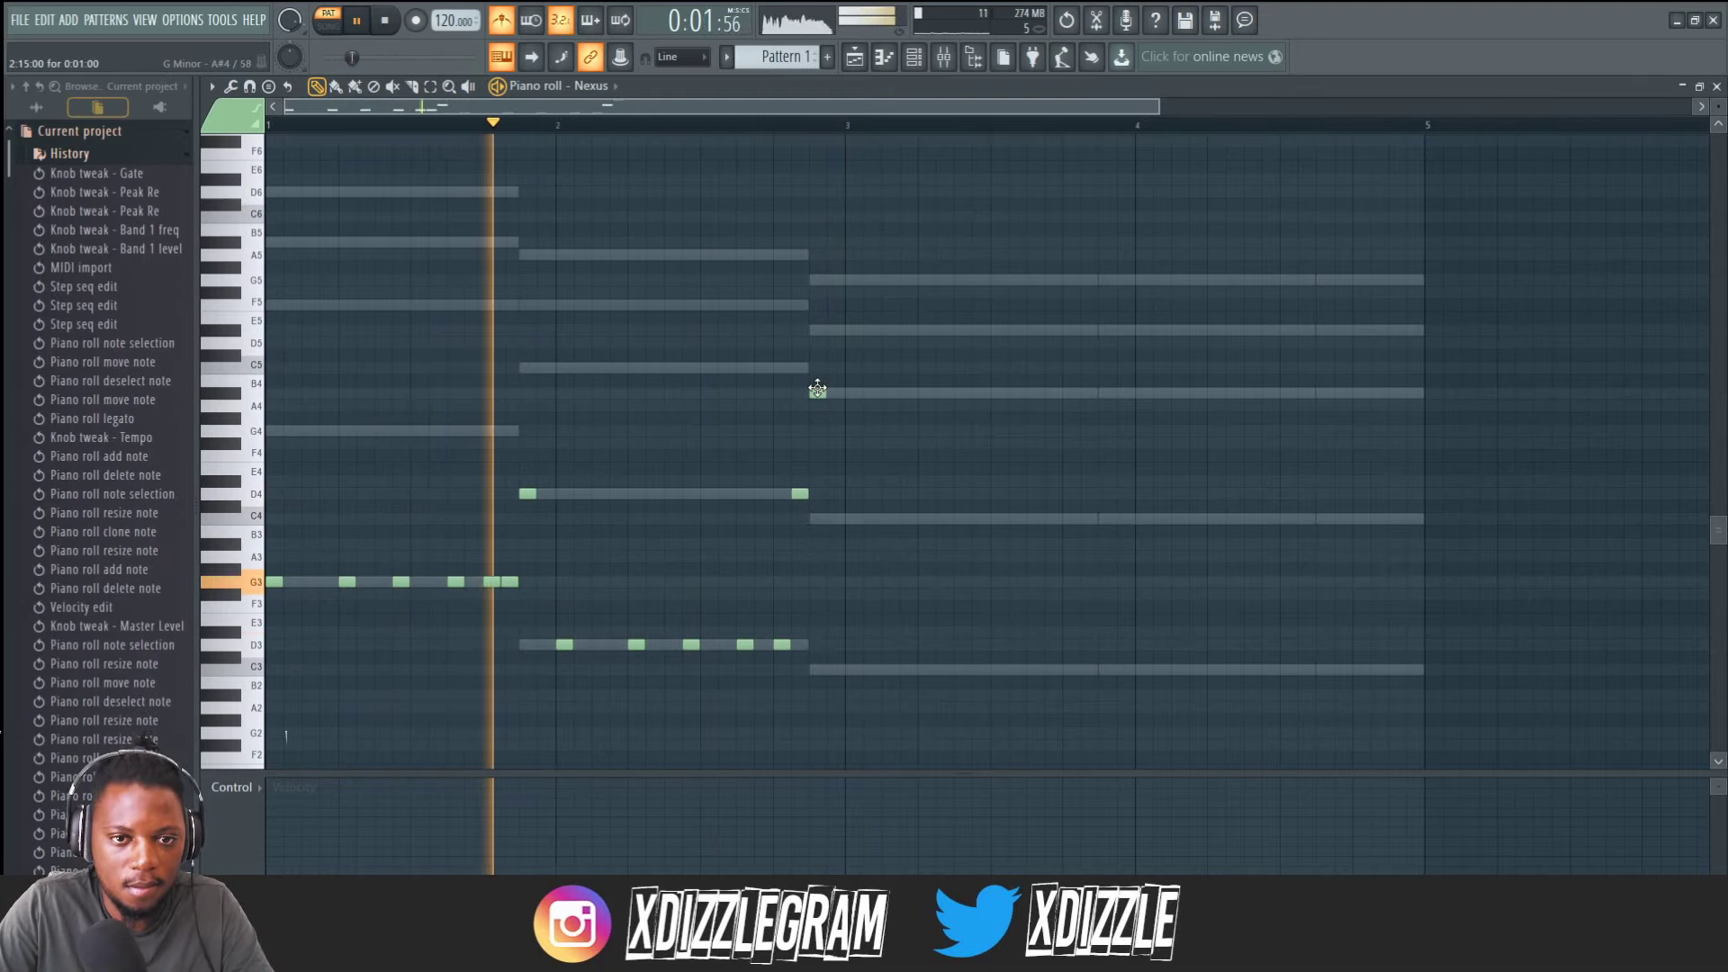
left_click(849, 520)
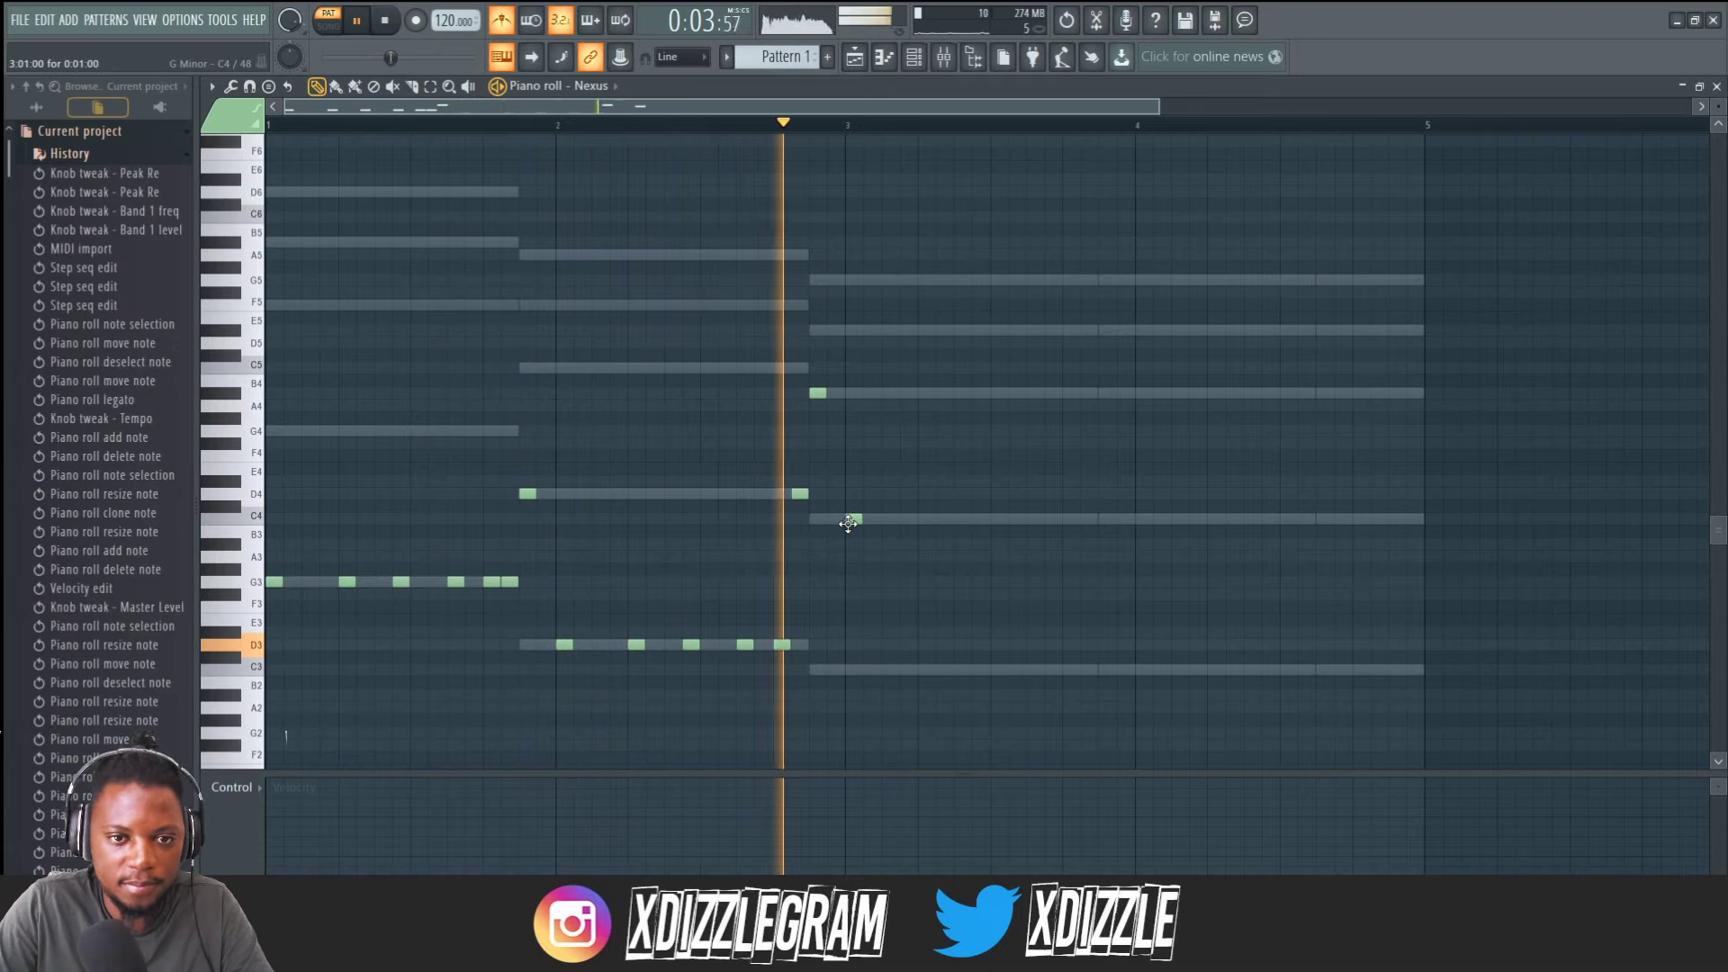
left_click(837, 333)
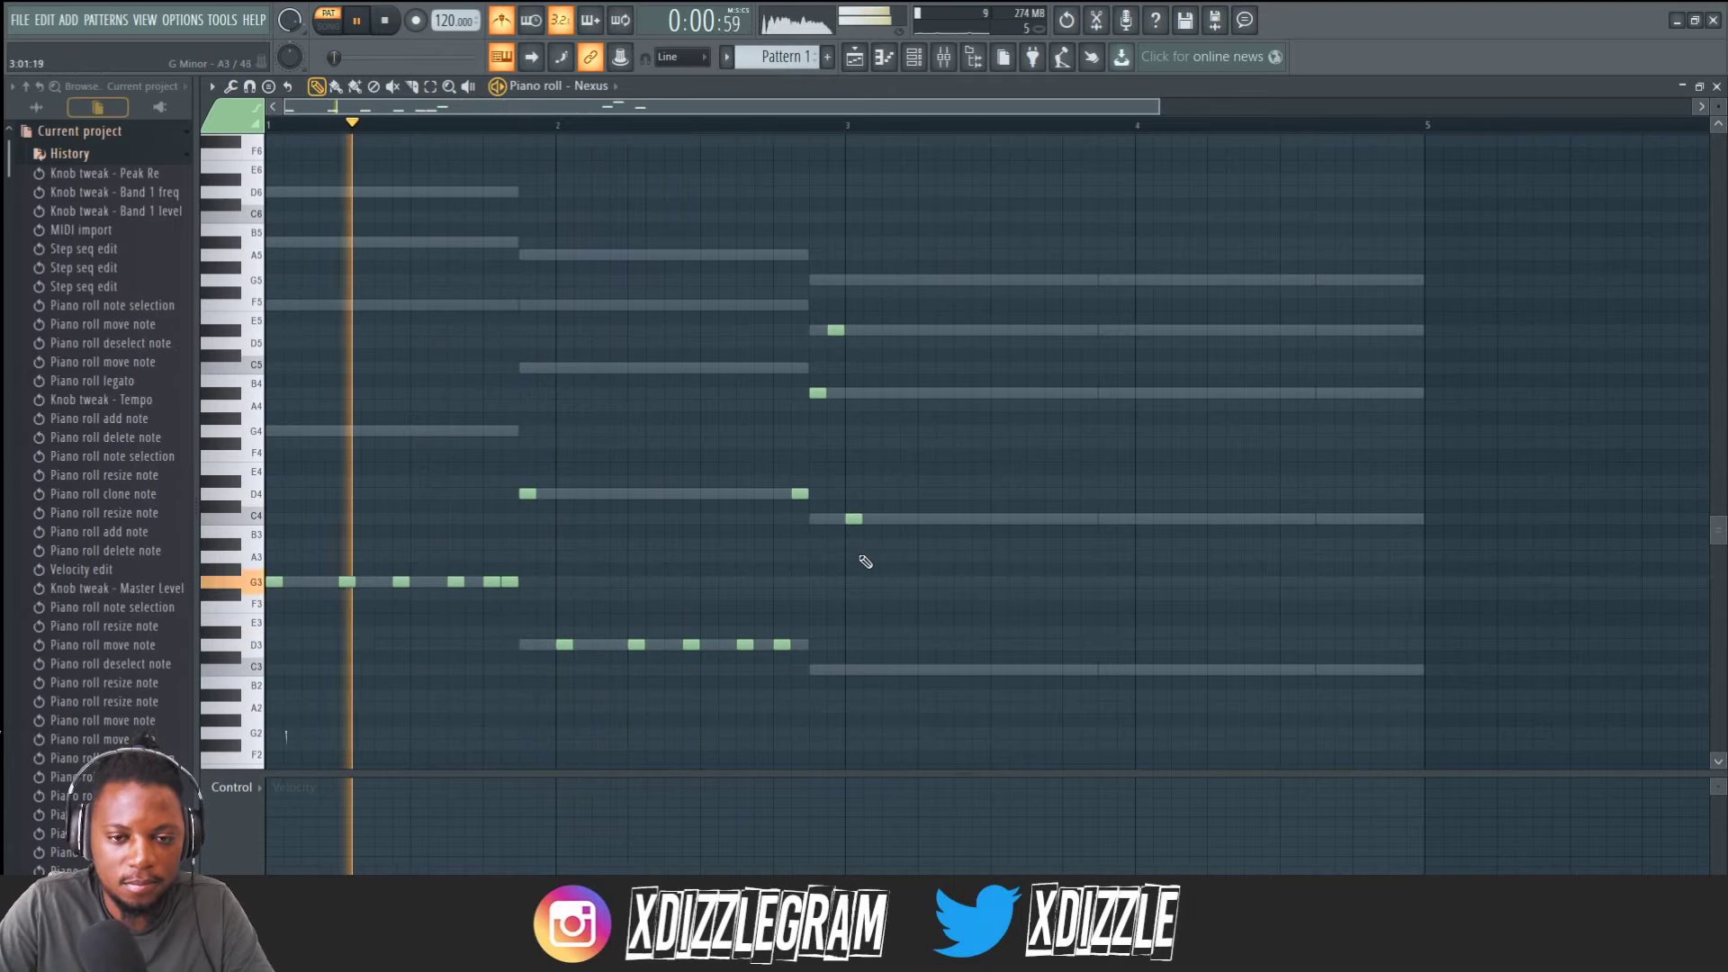
Add two more short C4 notes in bar 3, at steps 5 and 8, checking the rhythm with playback.
left_click(908, 519)
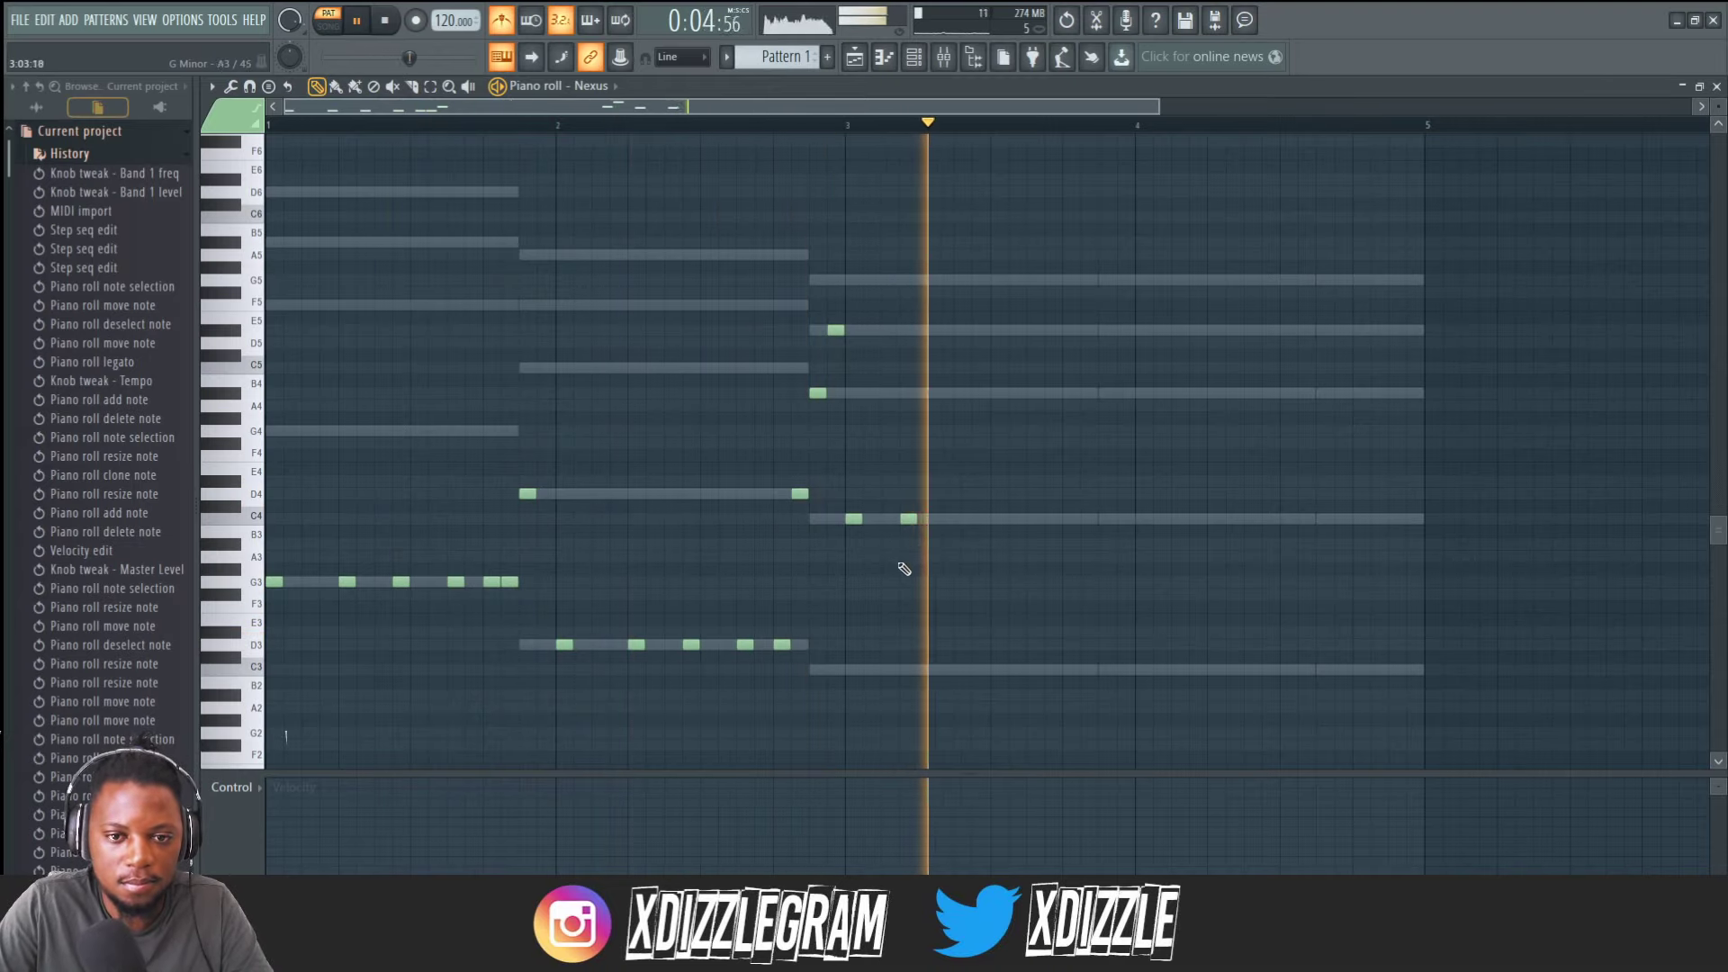
key("space")
left_click_drag(905, 519, 918, 519)
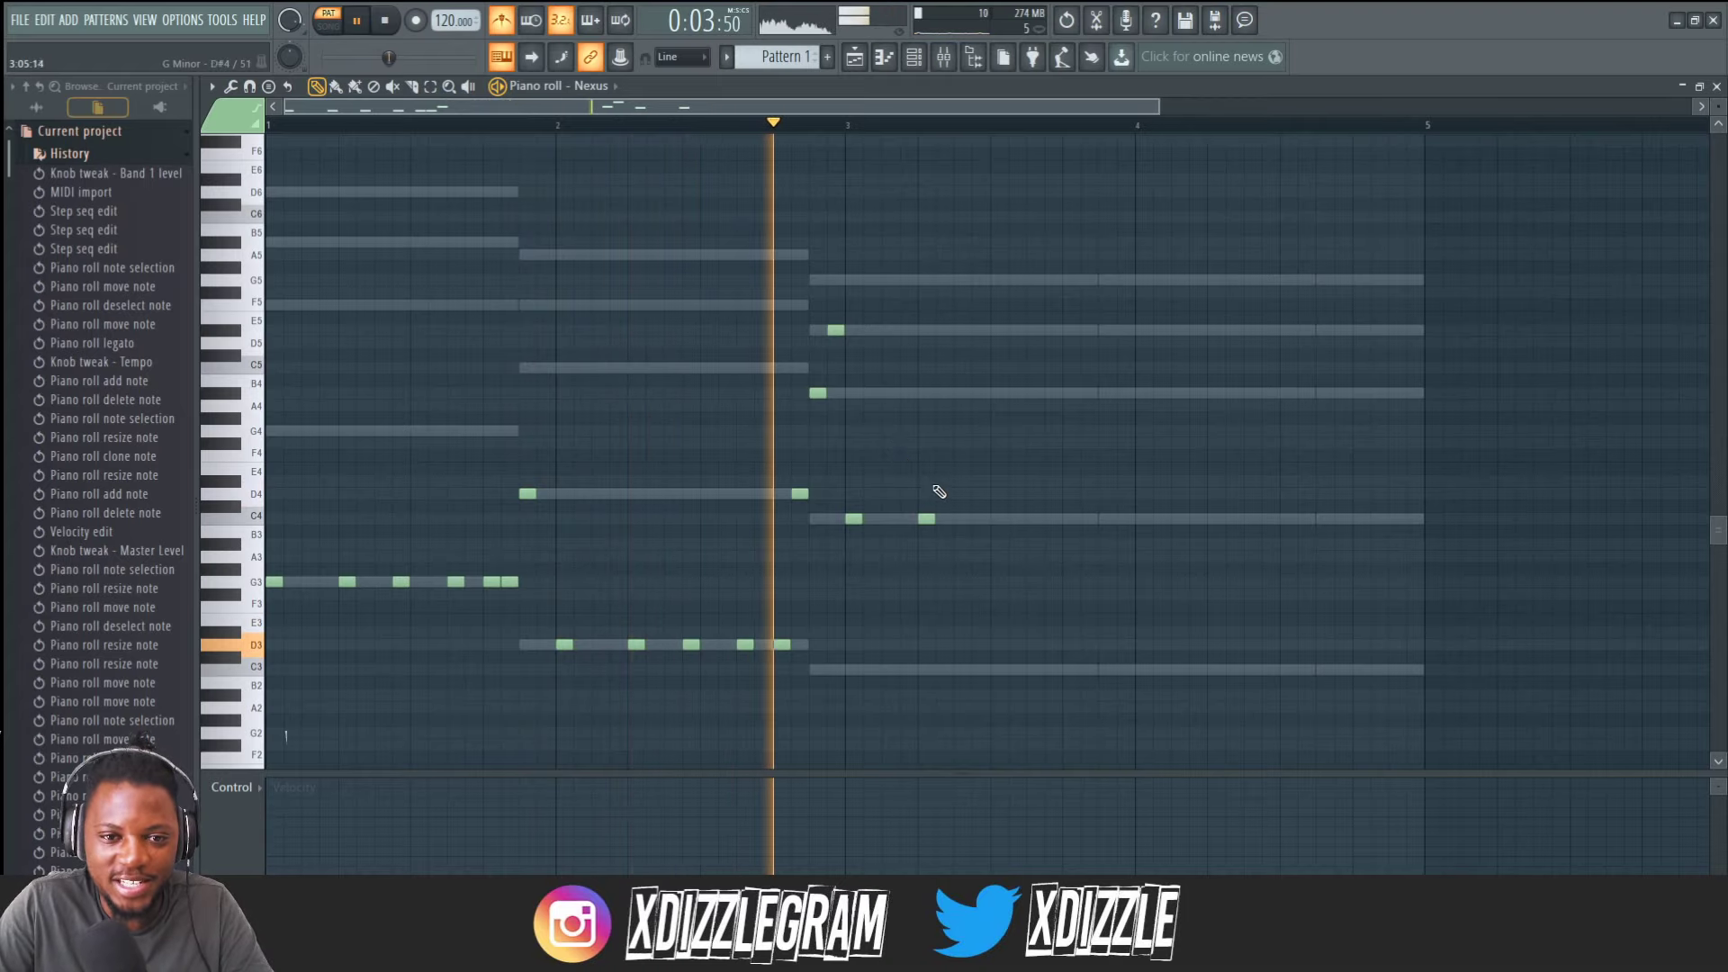
left_click(981, 519)
key("space")
key("space")
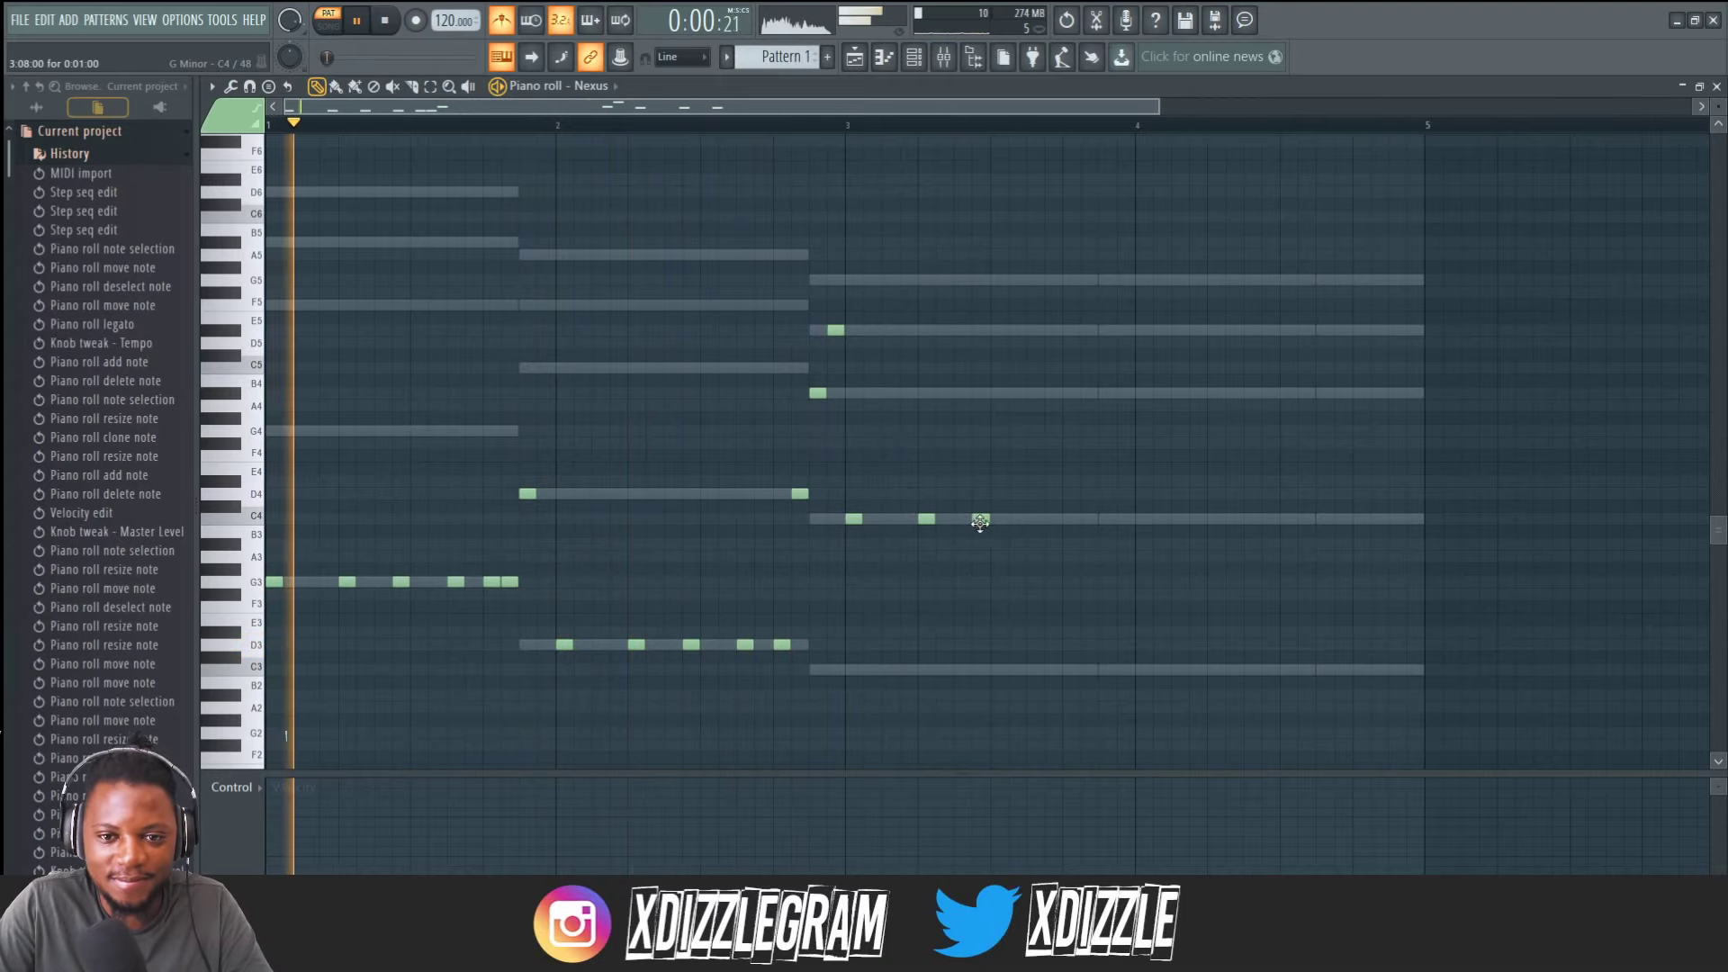
Extend the bass with short C4 notes at steps 11, 13 and 15 of bar 3 and step 1 of bar 4, checking with playback.
left_click(1054, 519)
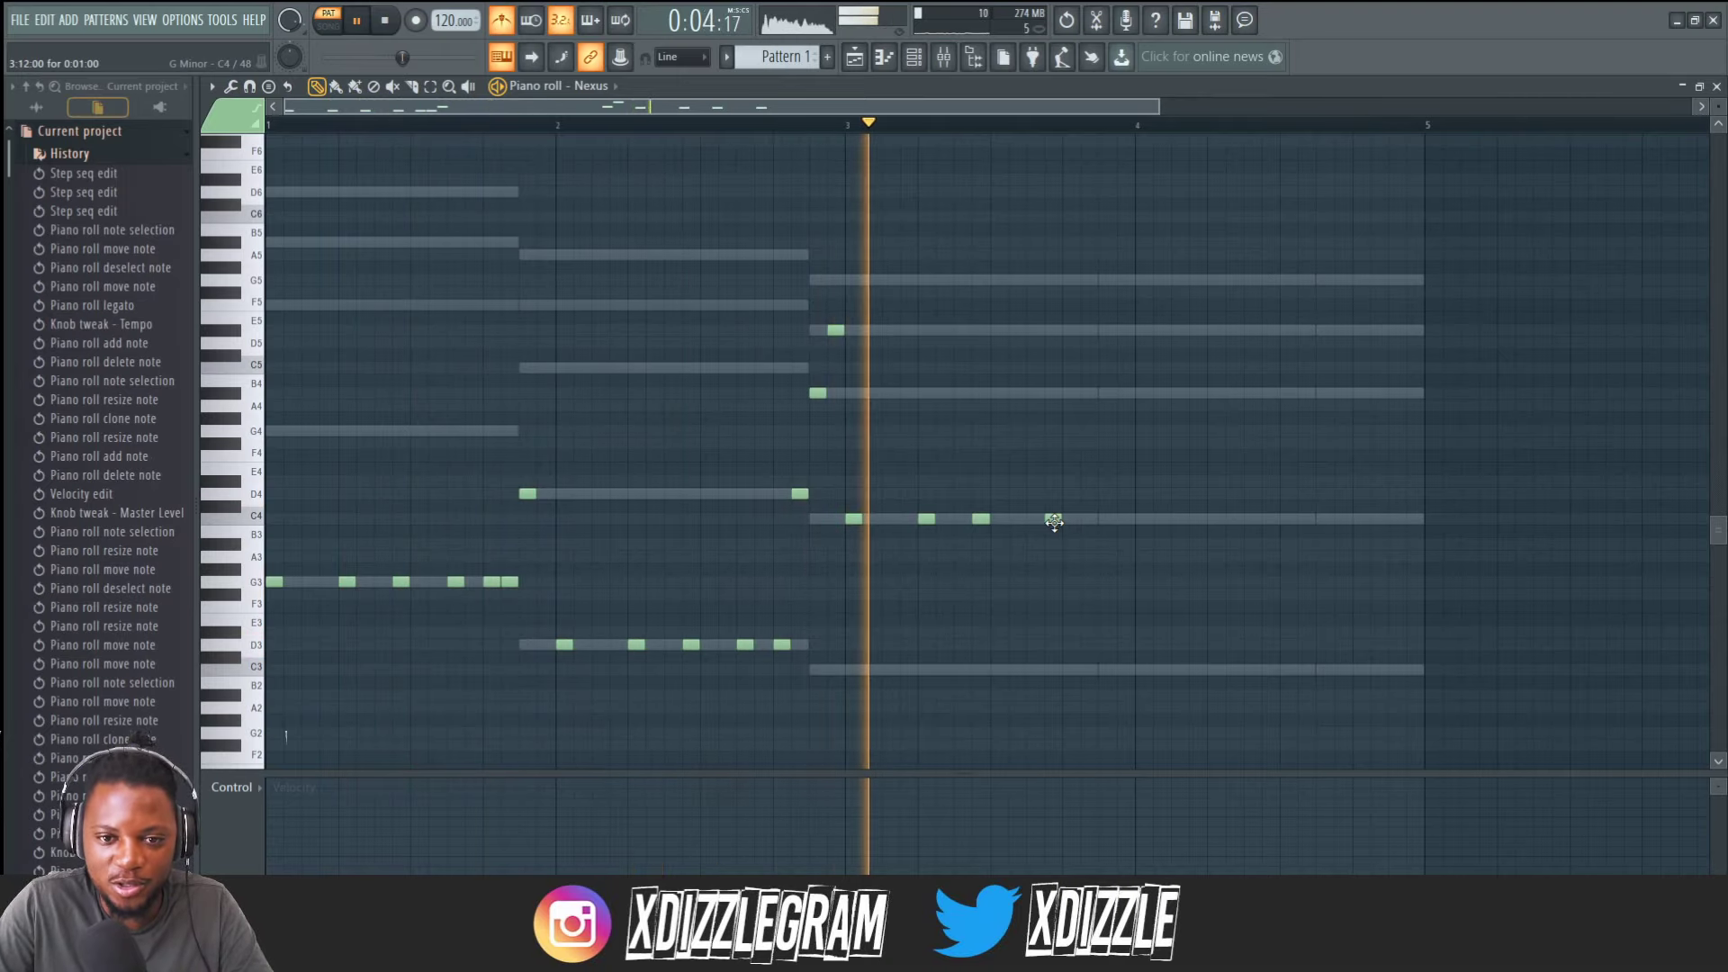
key("space")
key("space")
mouse_move(1055, 519)
left_mouse_down()
mouse_move(1036, 520)
mouse_move(1143, 521)
mouse_move(1071, 519)
left_mouse_up()
left_click(1103, 520)
left_click(1125, 519)
key("space")
key("space")
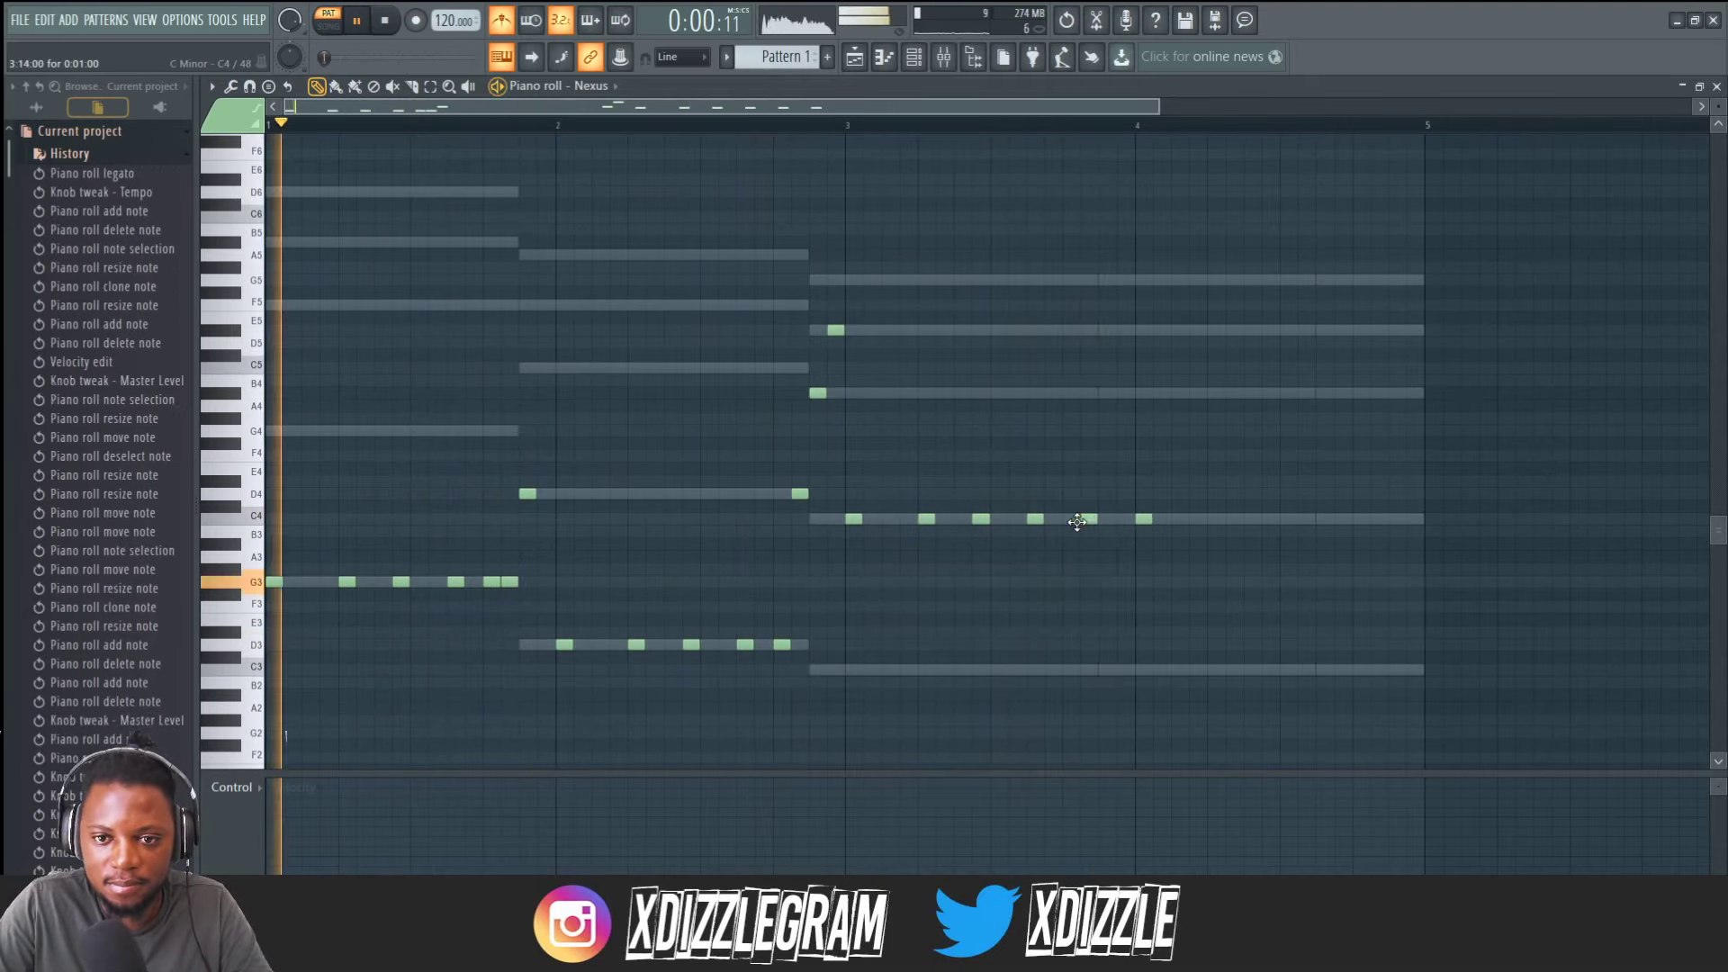
left_click(1125, 520)
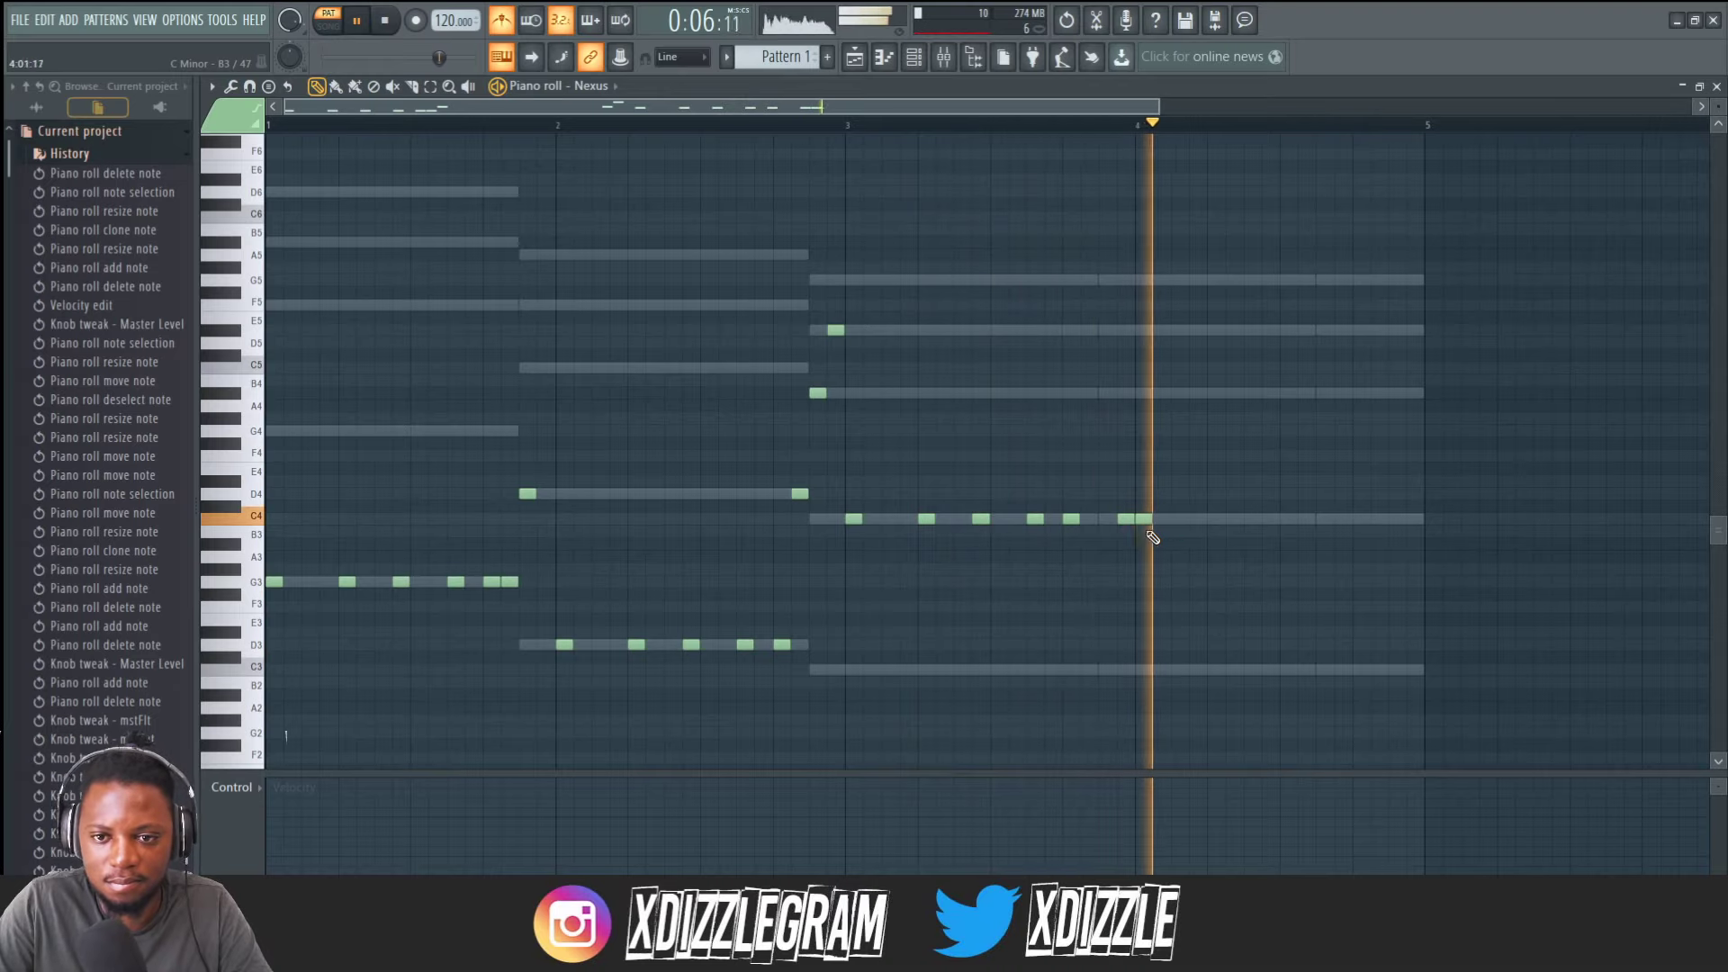
Place short C4 notes at steps 5, 8, 11 and 15 of bar 4 and an A#4 note at step 16.
left_click(1216, 520)
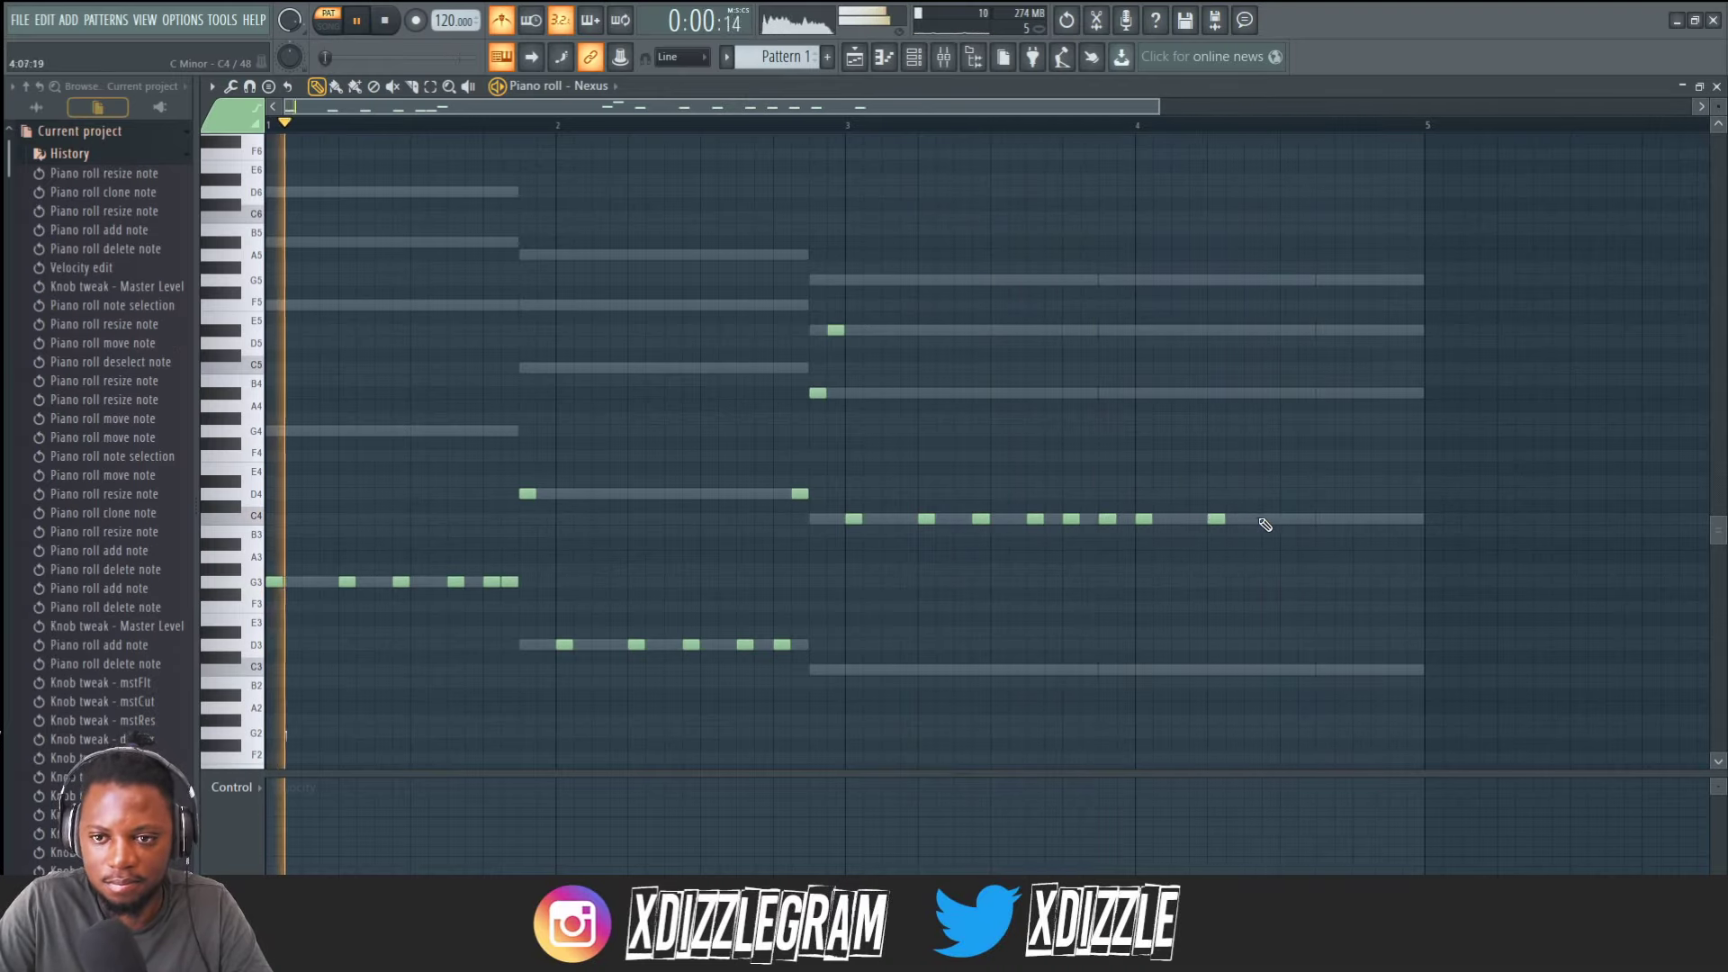
left_click(1270, 519)
left_click(1325, 519)
left_click(1396, 519)
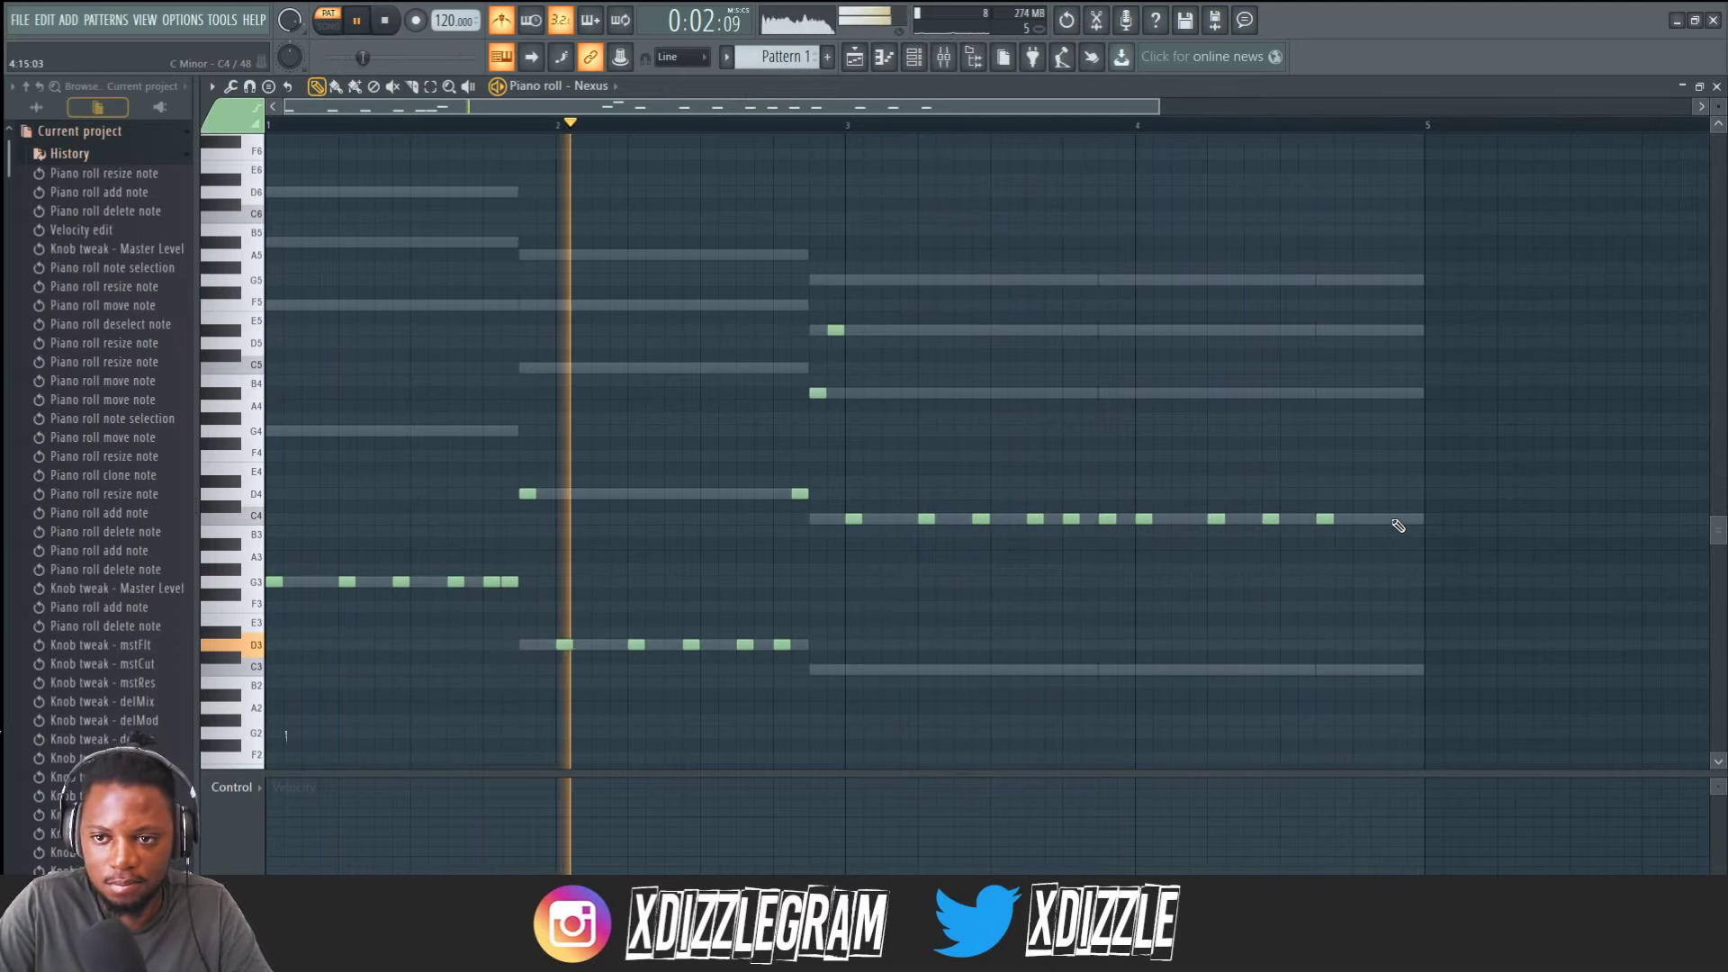
left_click(1414, 393)
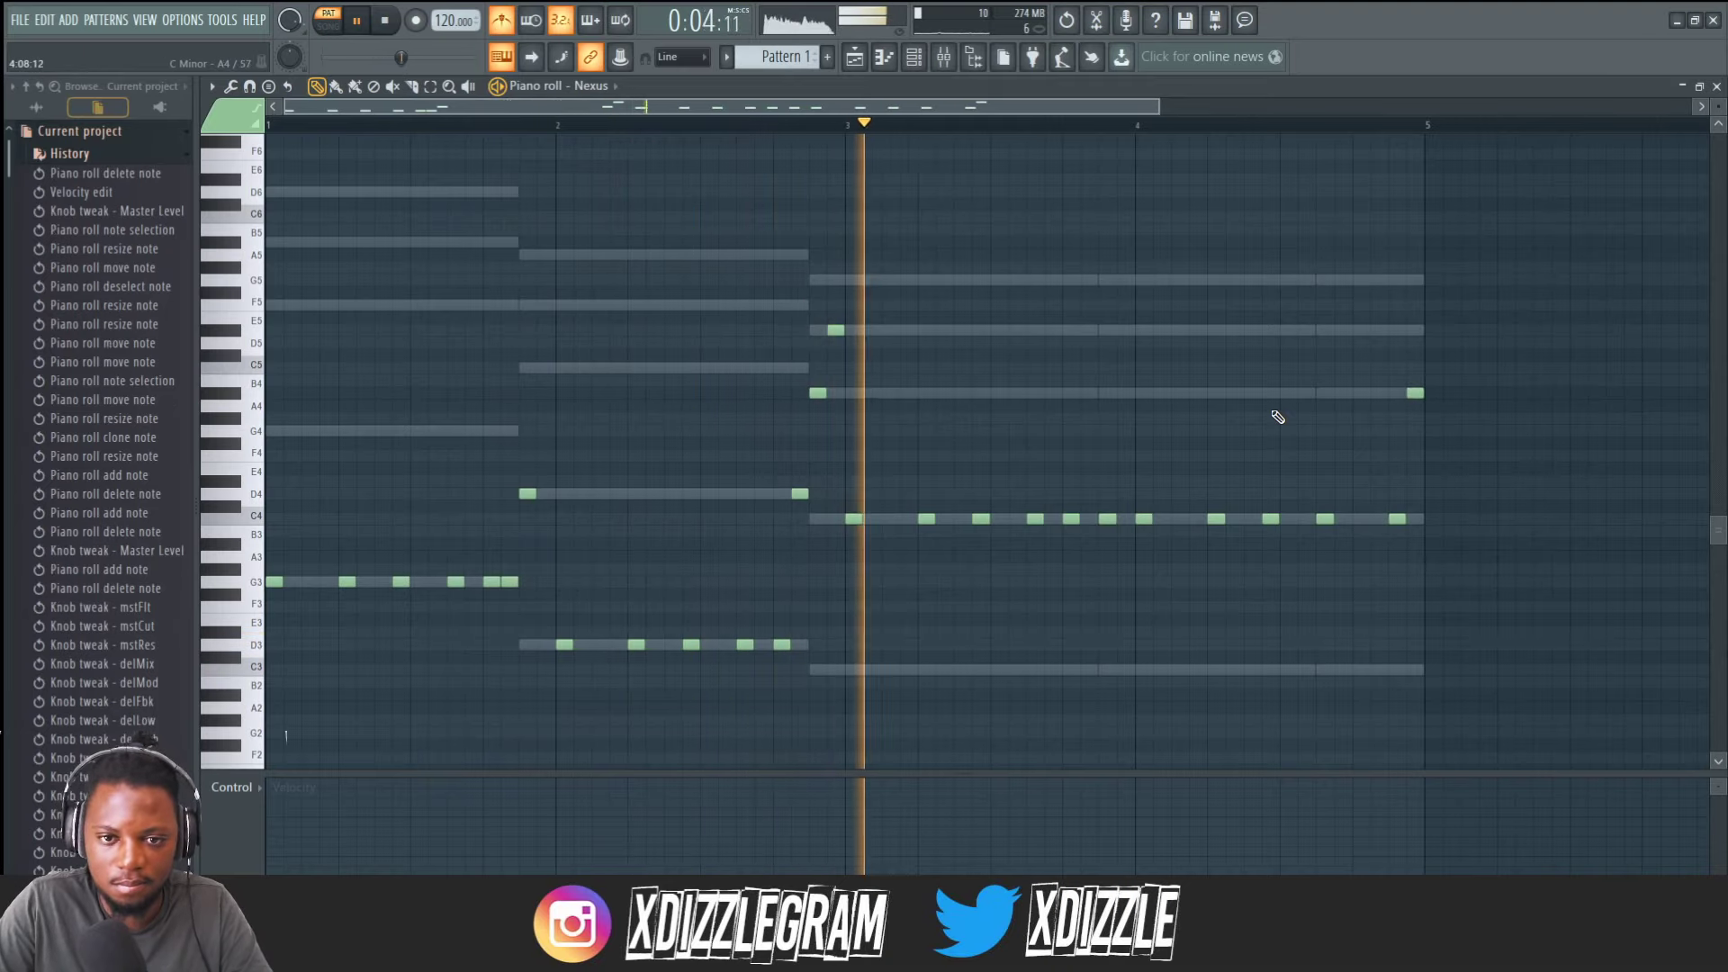
Raise bar 3's step 15 bass note to A#4, and add a C4 at bar 4 step 13 and a D#5 at bar 3 step 16.
left_click_drag(1103, 519, 1099, 393)
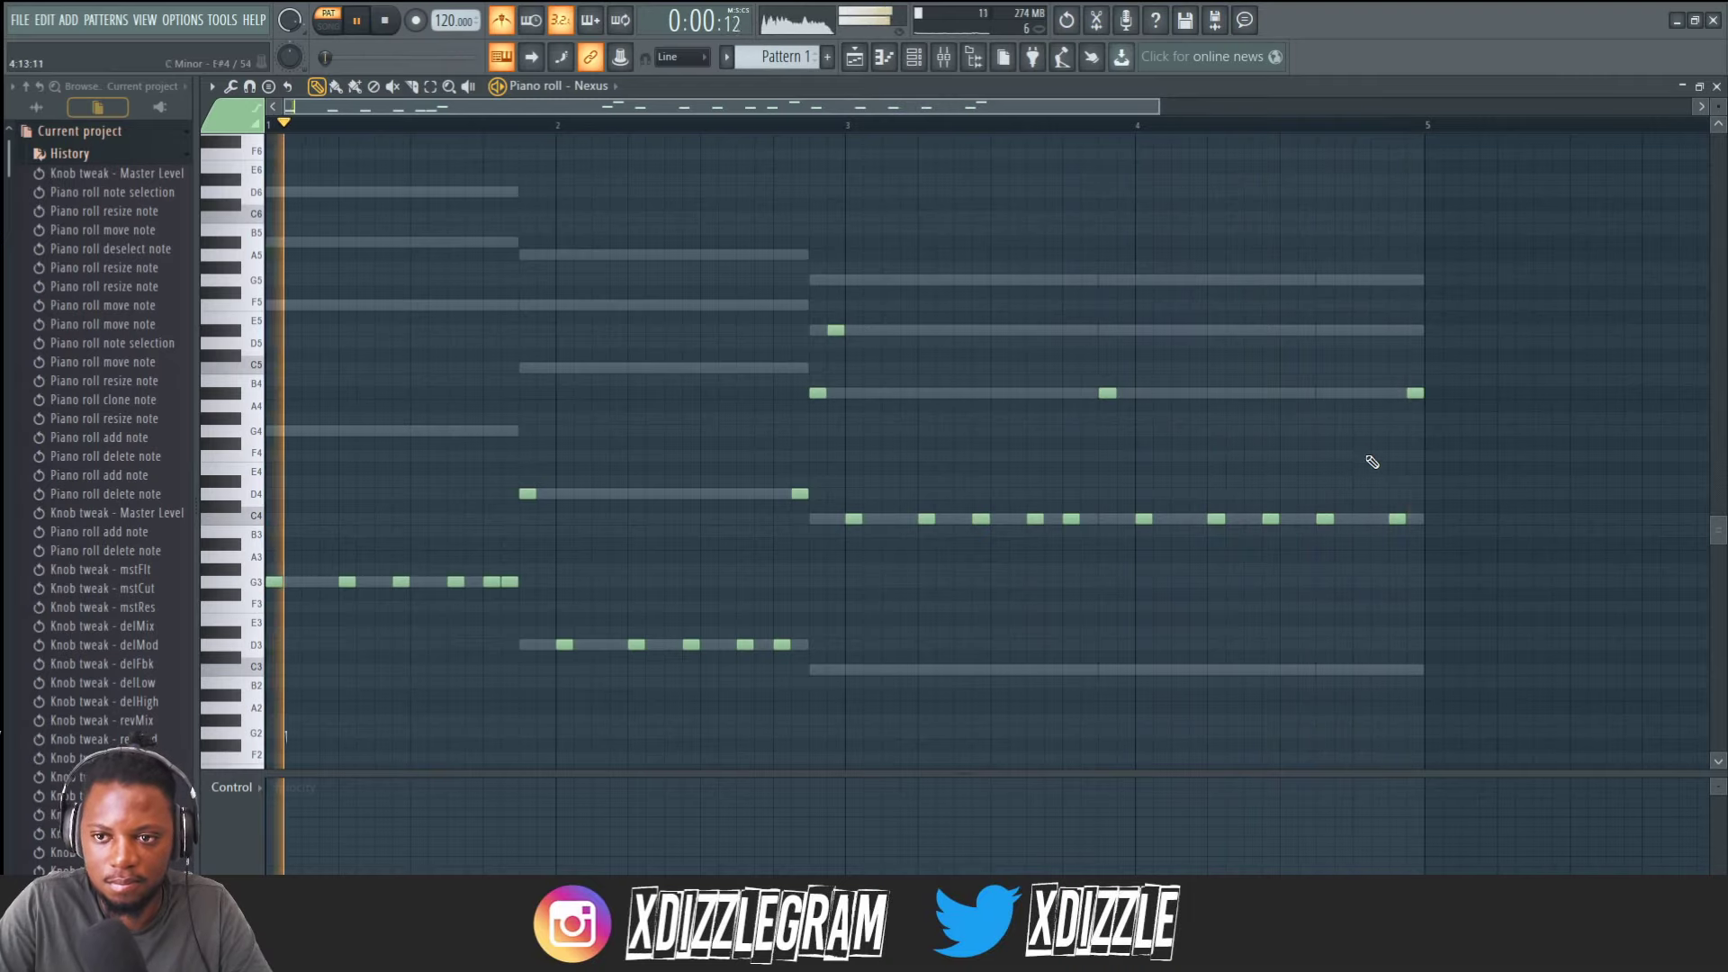
left_click(1362, 519)
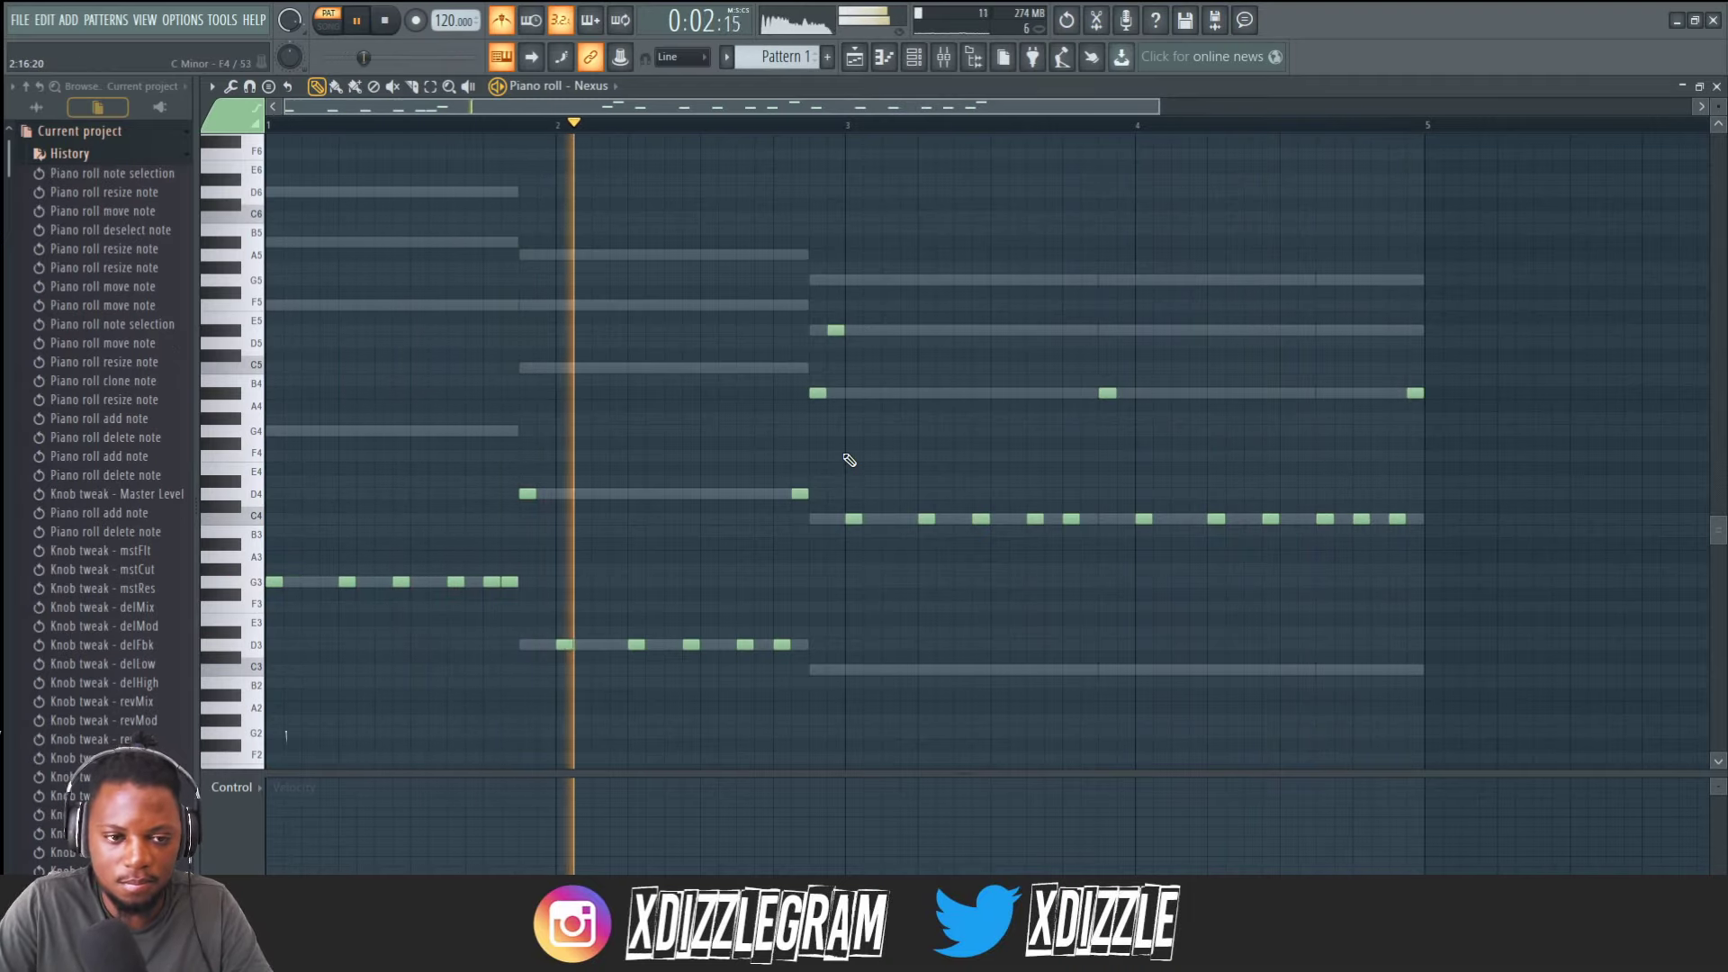
scroll(846, 461, "down", 2)
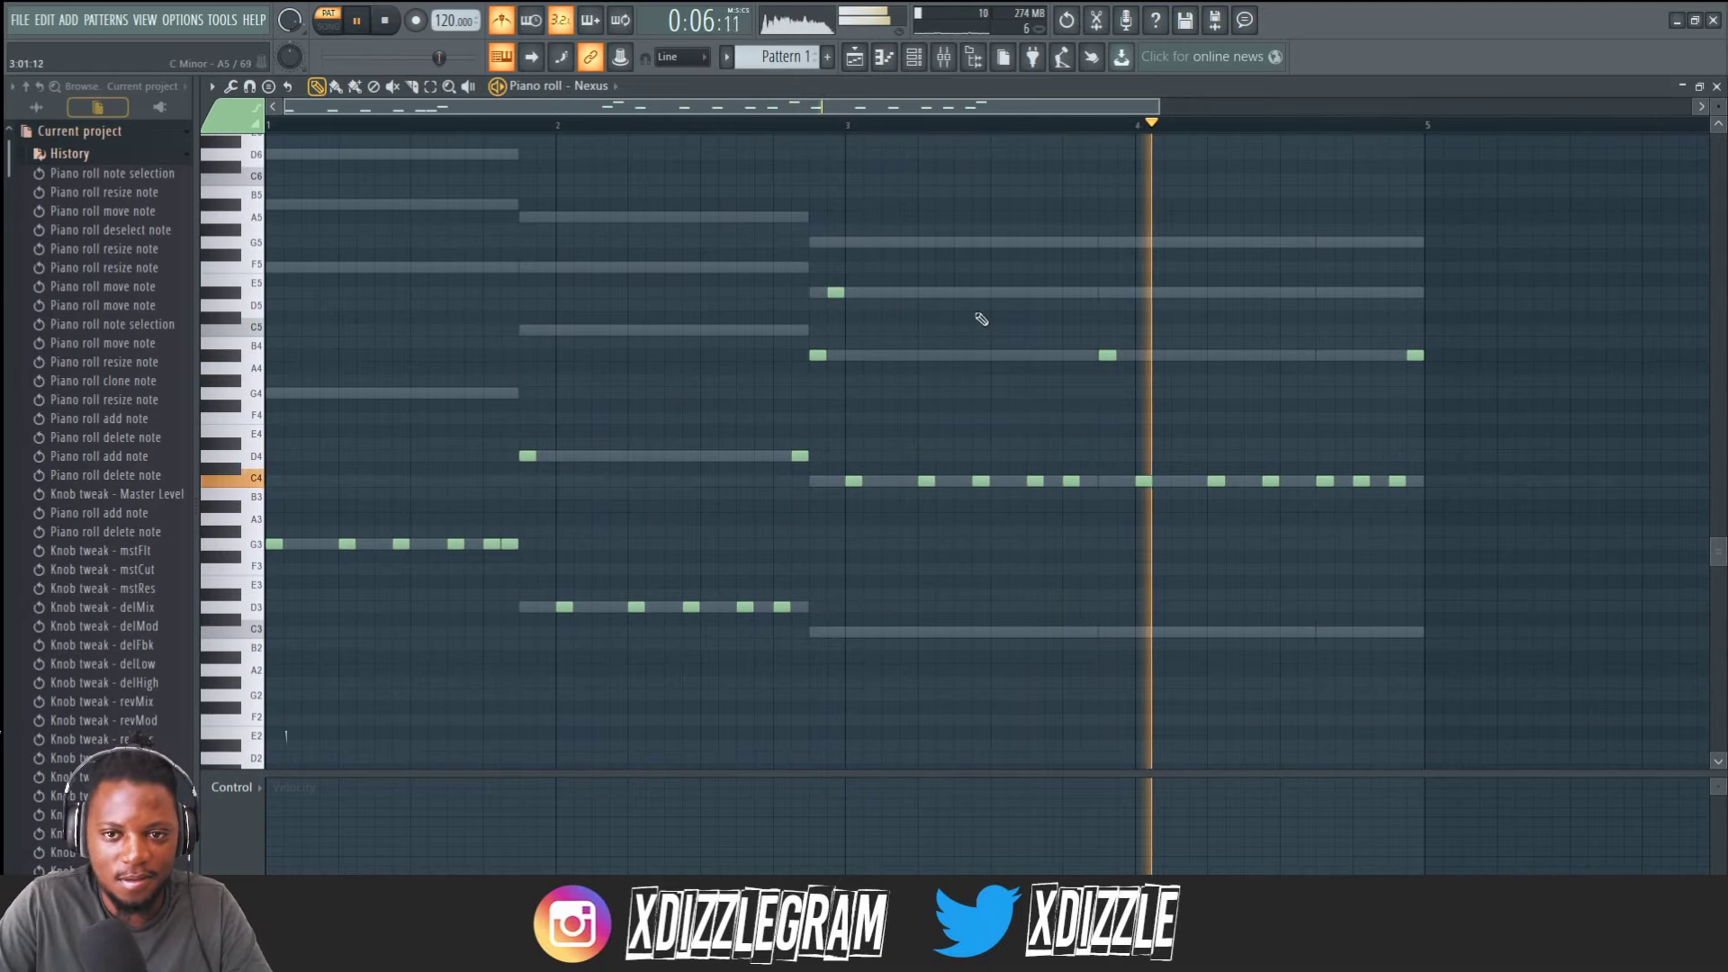
left_click(1125, 292)
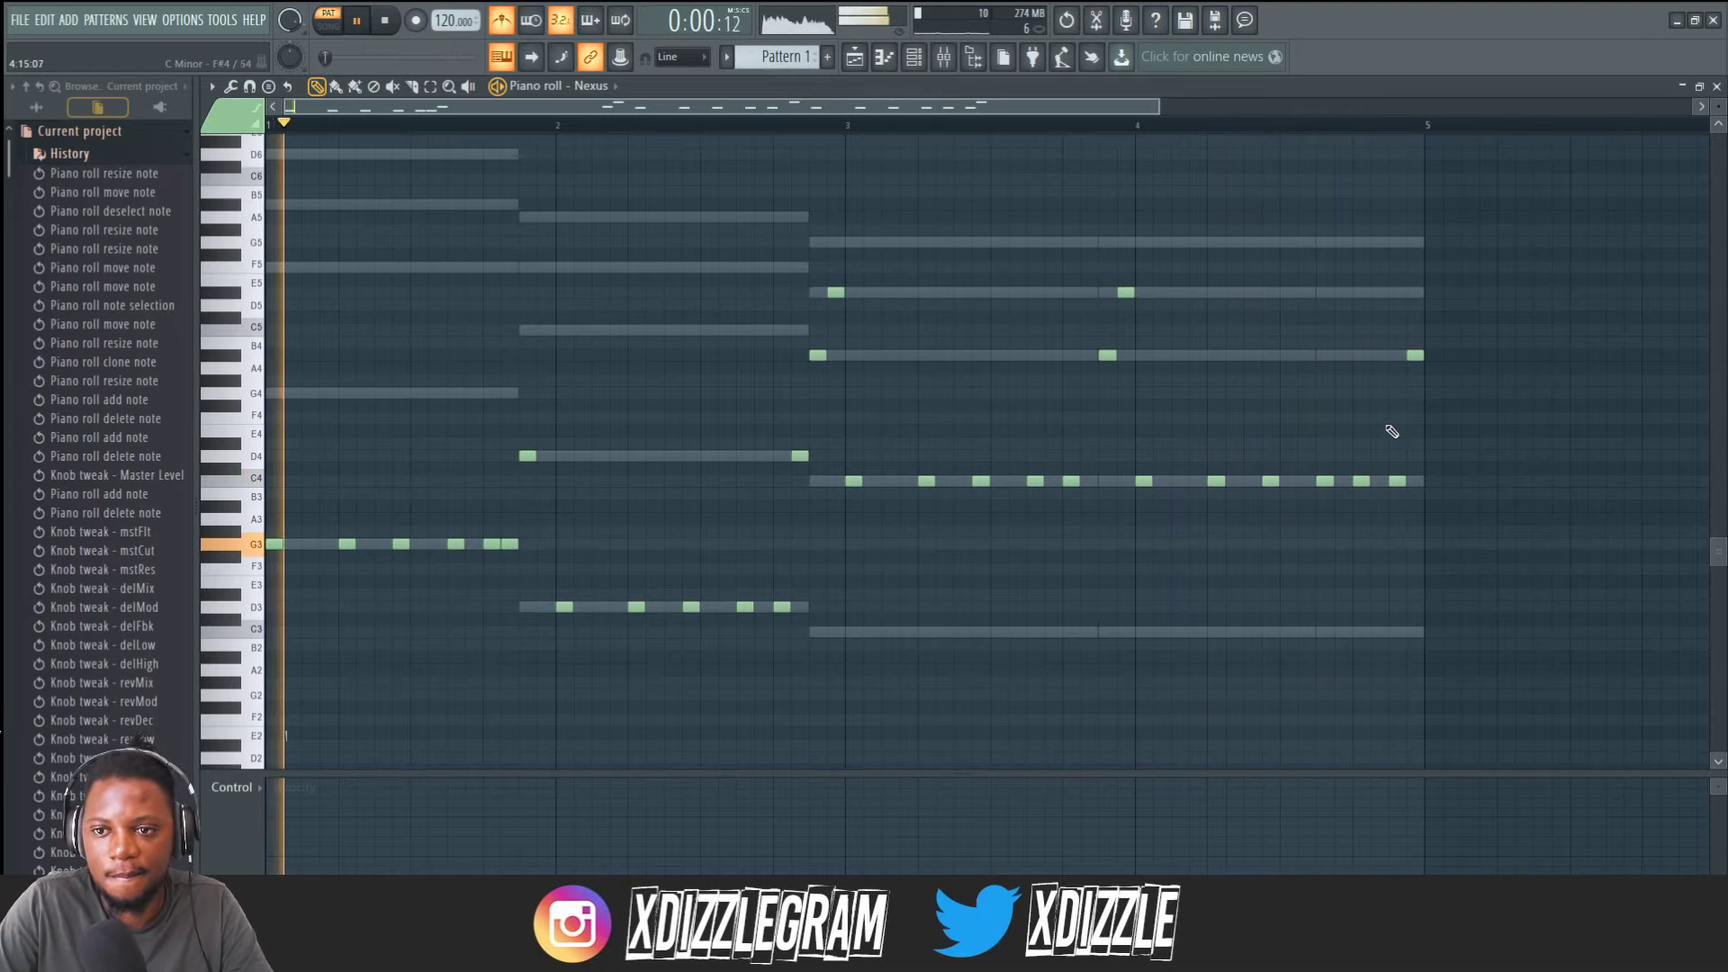
End bar 4 with a D#5 note at step 15 and an A#4 note at step 16, trying G#5 as the final note.
left_click_drag(1392, 485, 1414, 292)
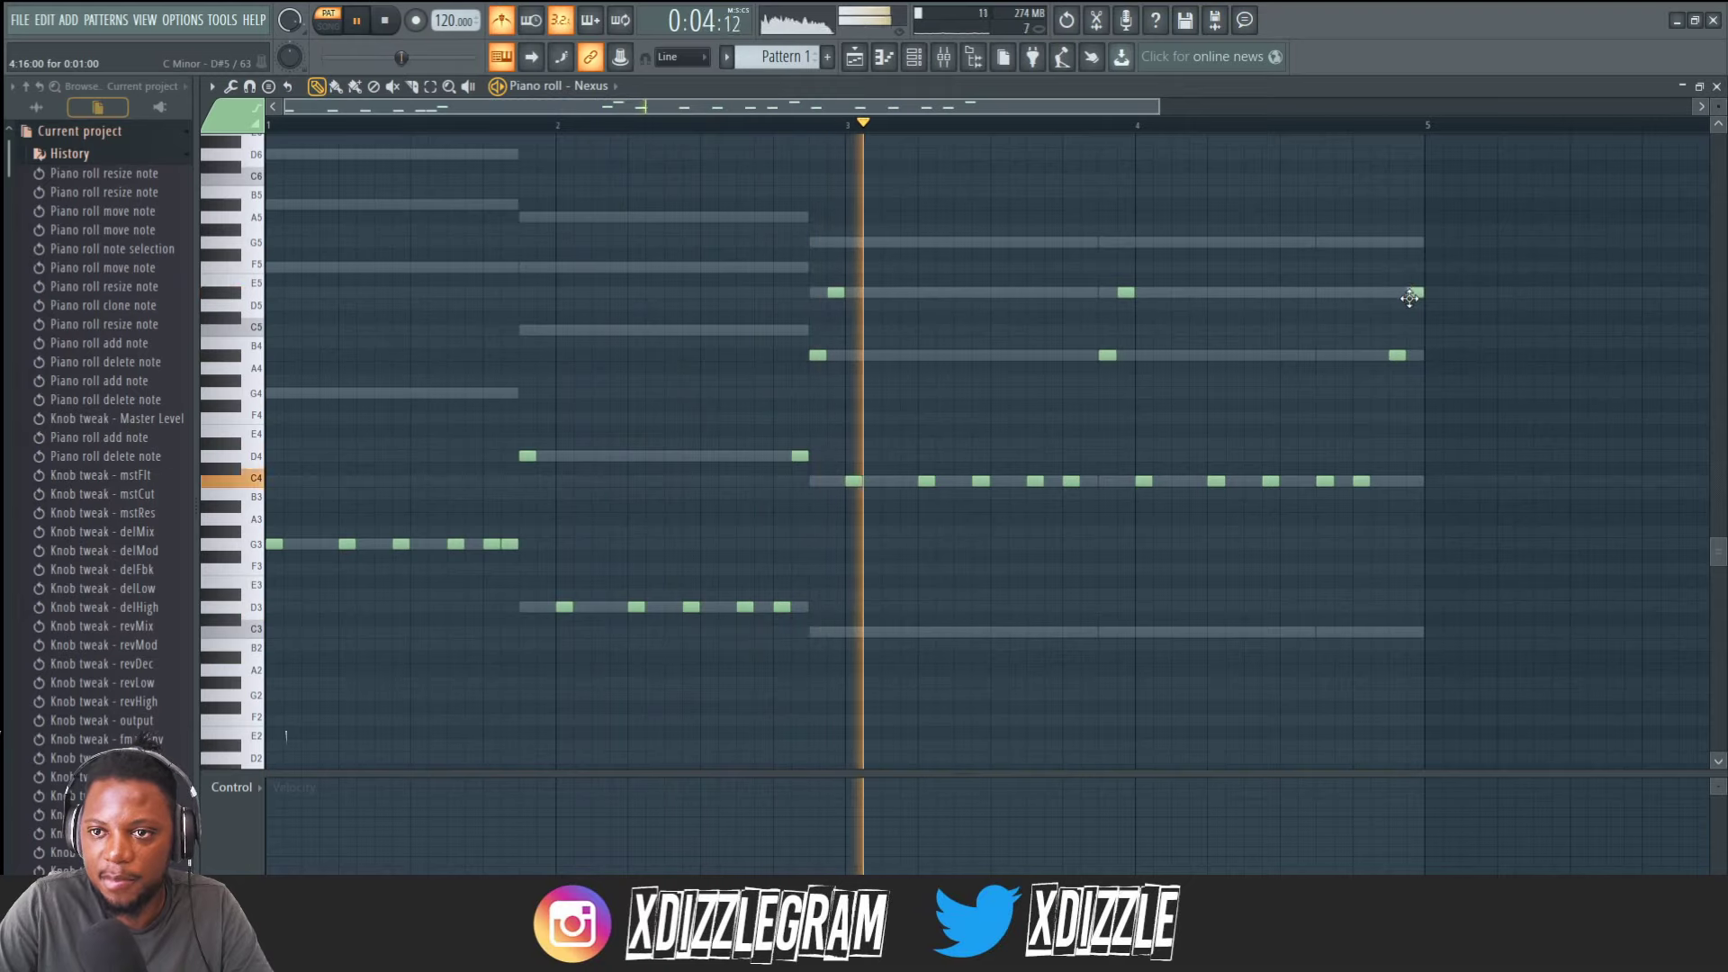
scroll(859, 111, "down", 3)
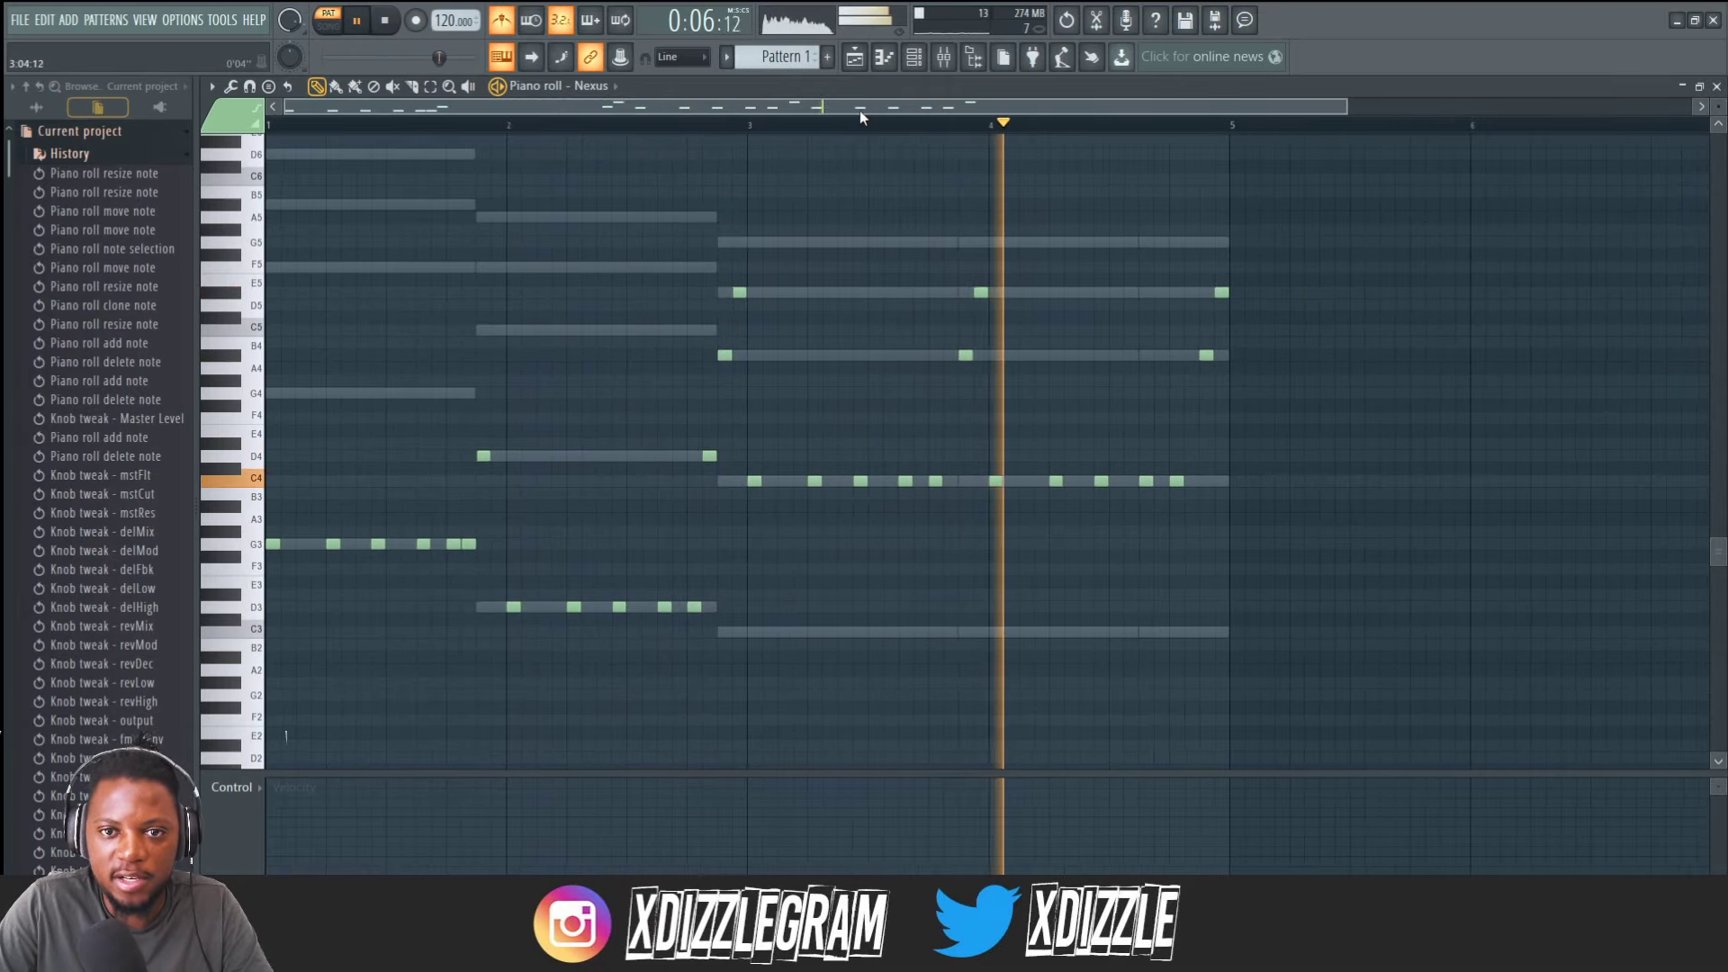
left_click_drag(1212, 292, 1212, 244)
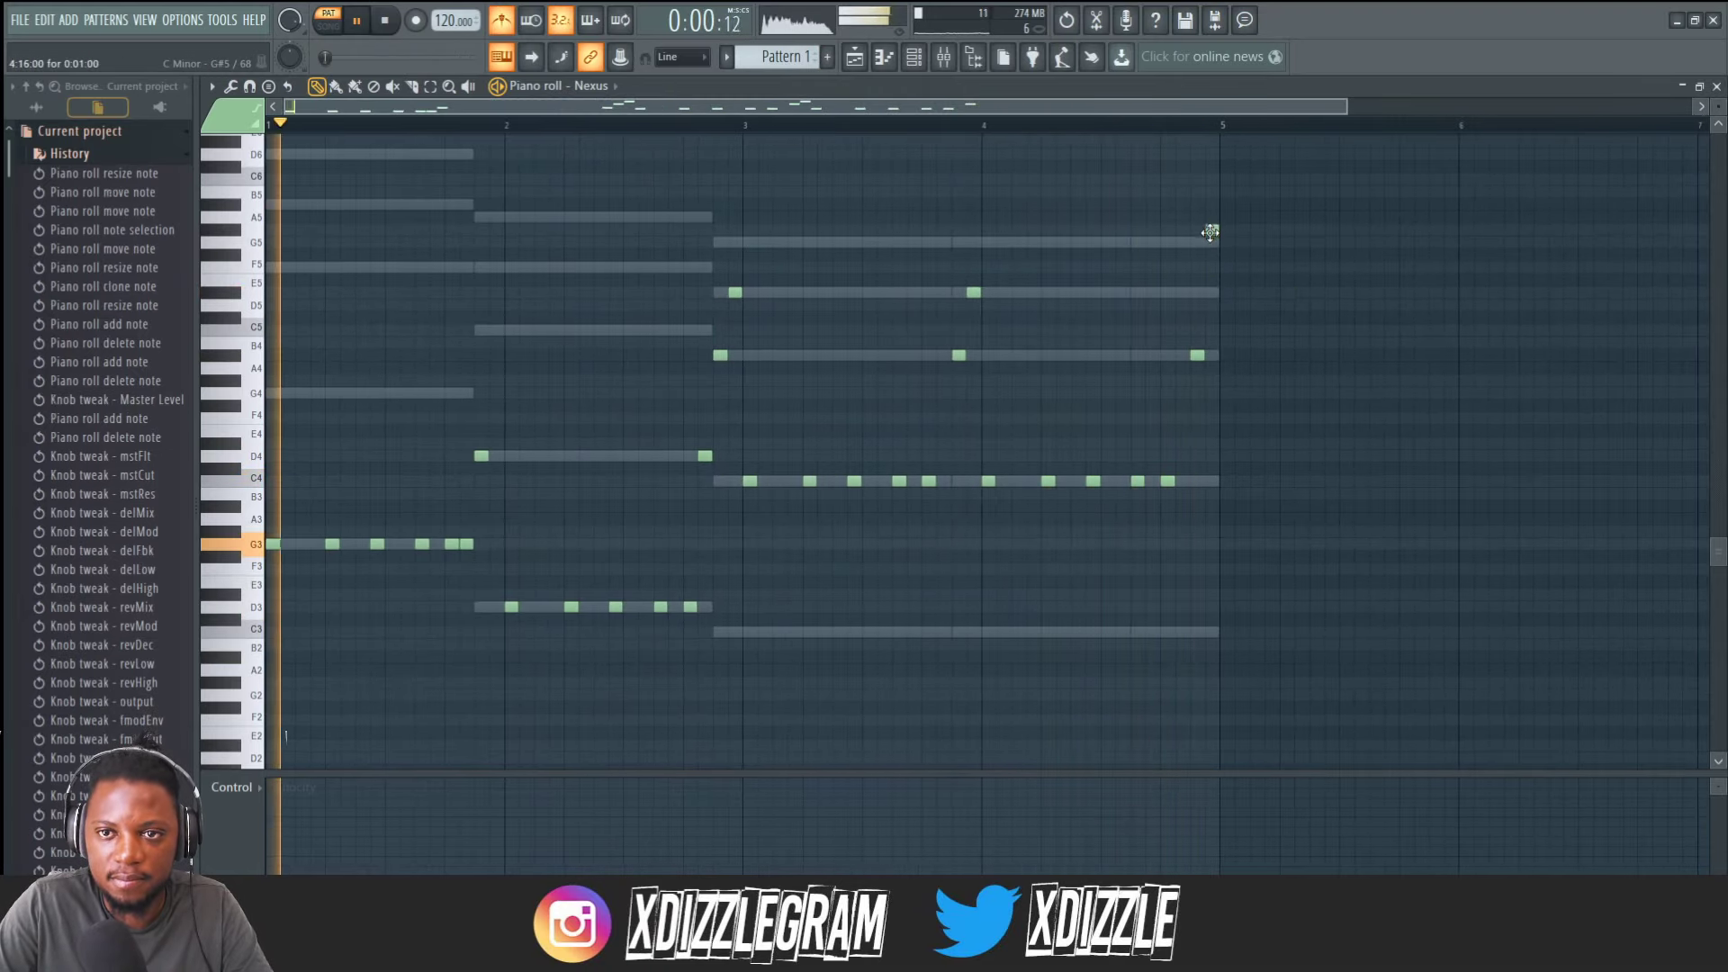
key("ctrl+z")
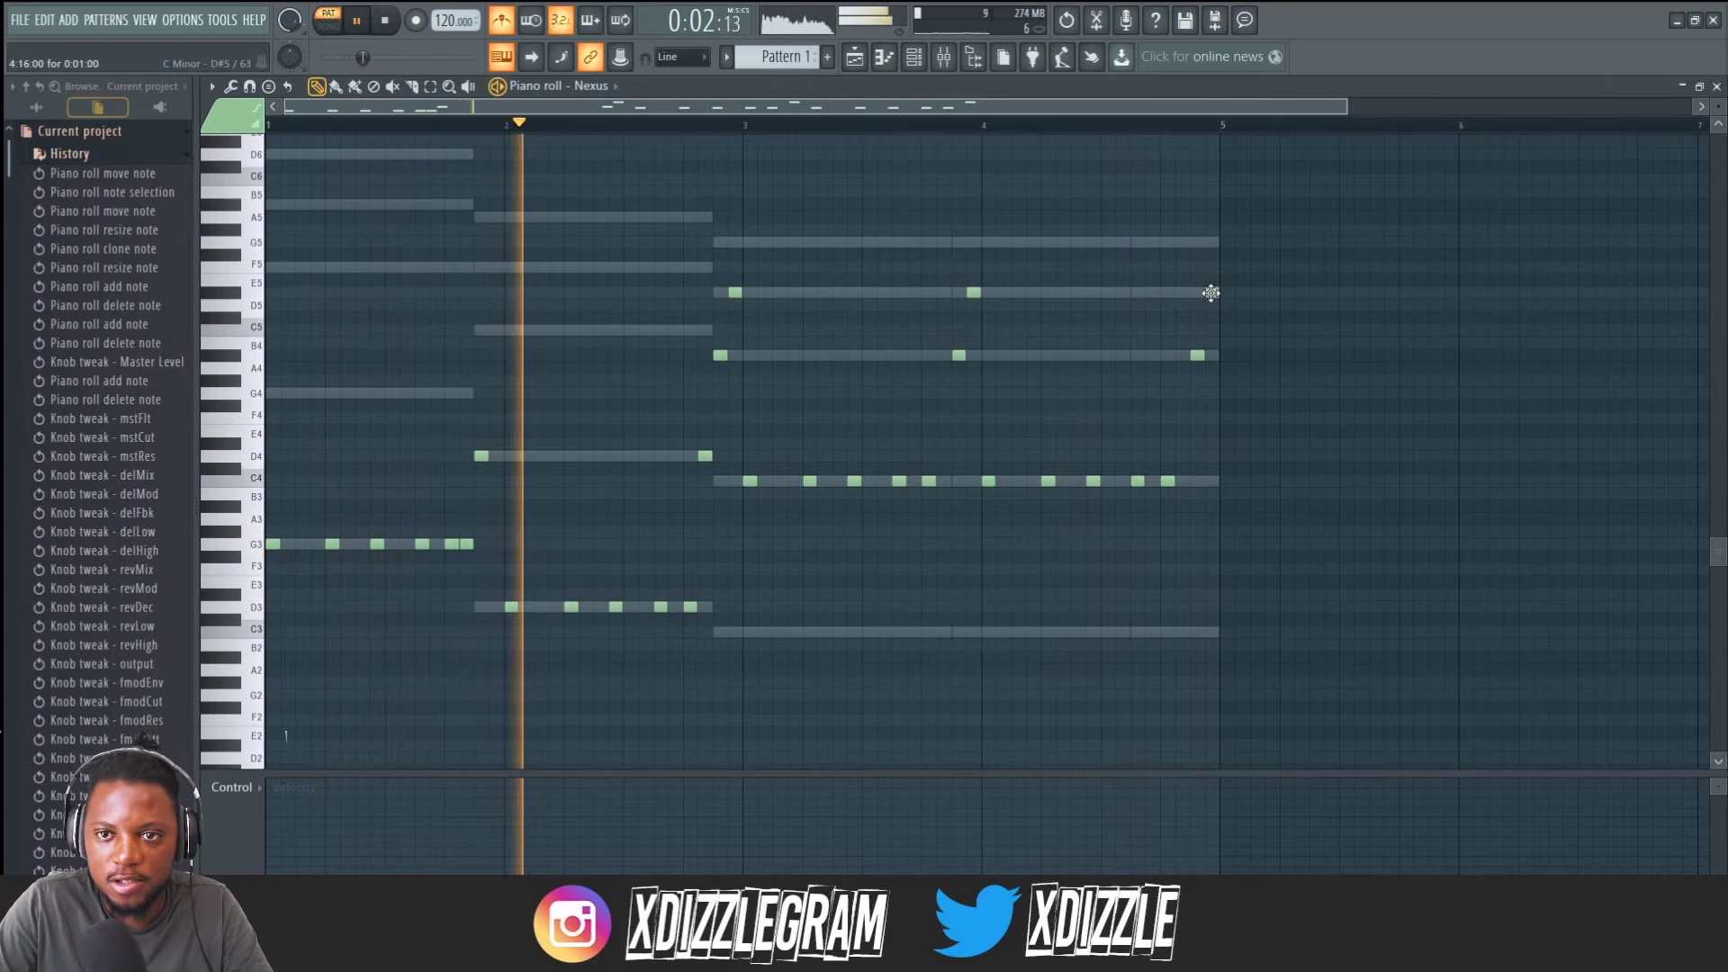
left_click_drag(1197, 353, 1199, 293)
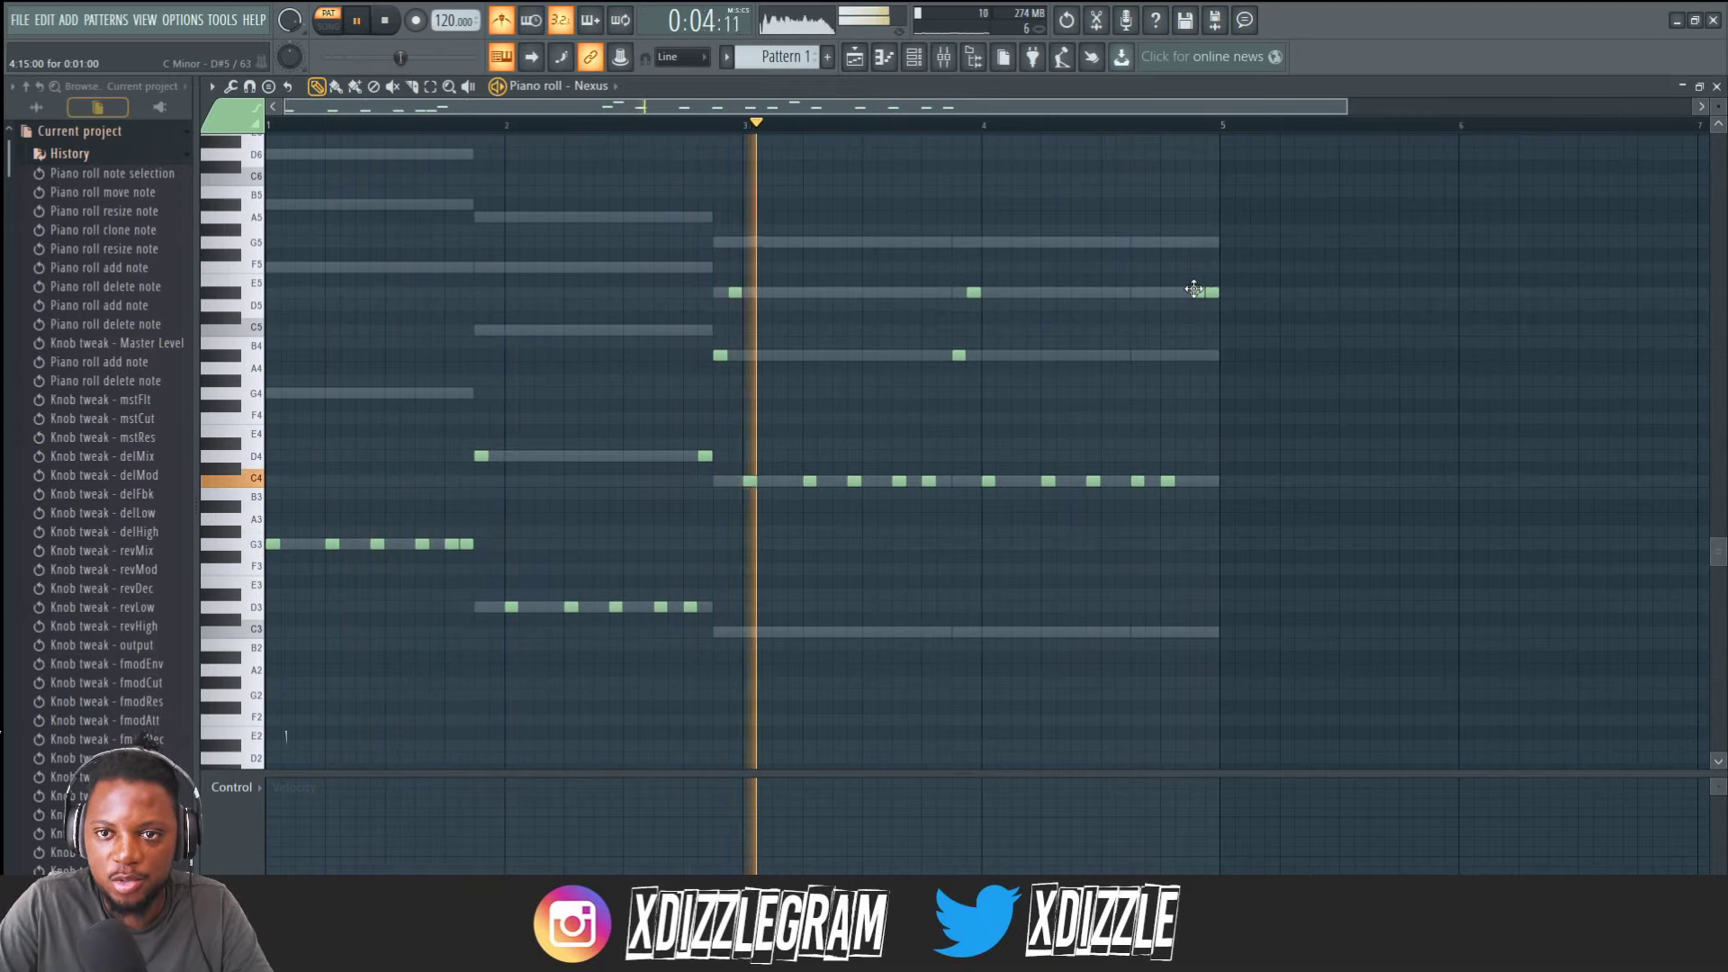
key("ctrl+z")
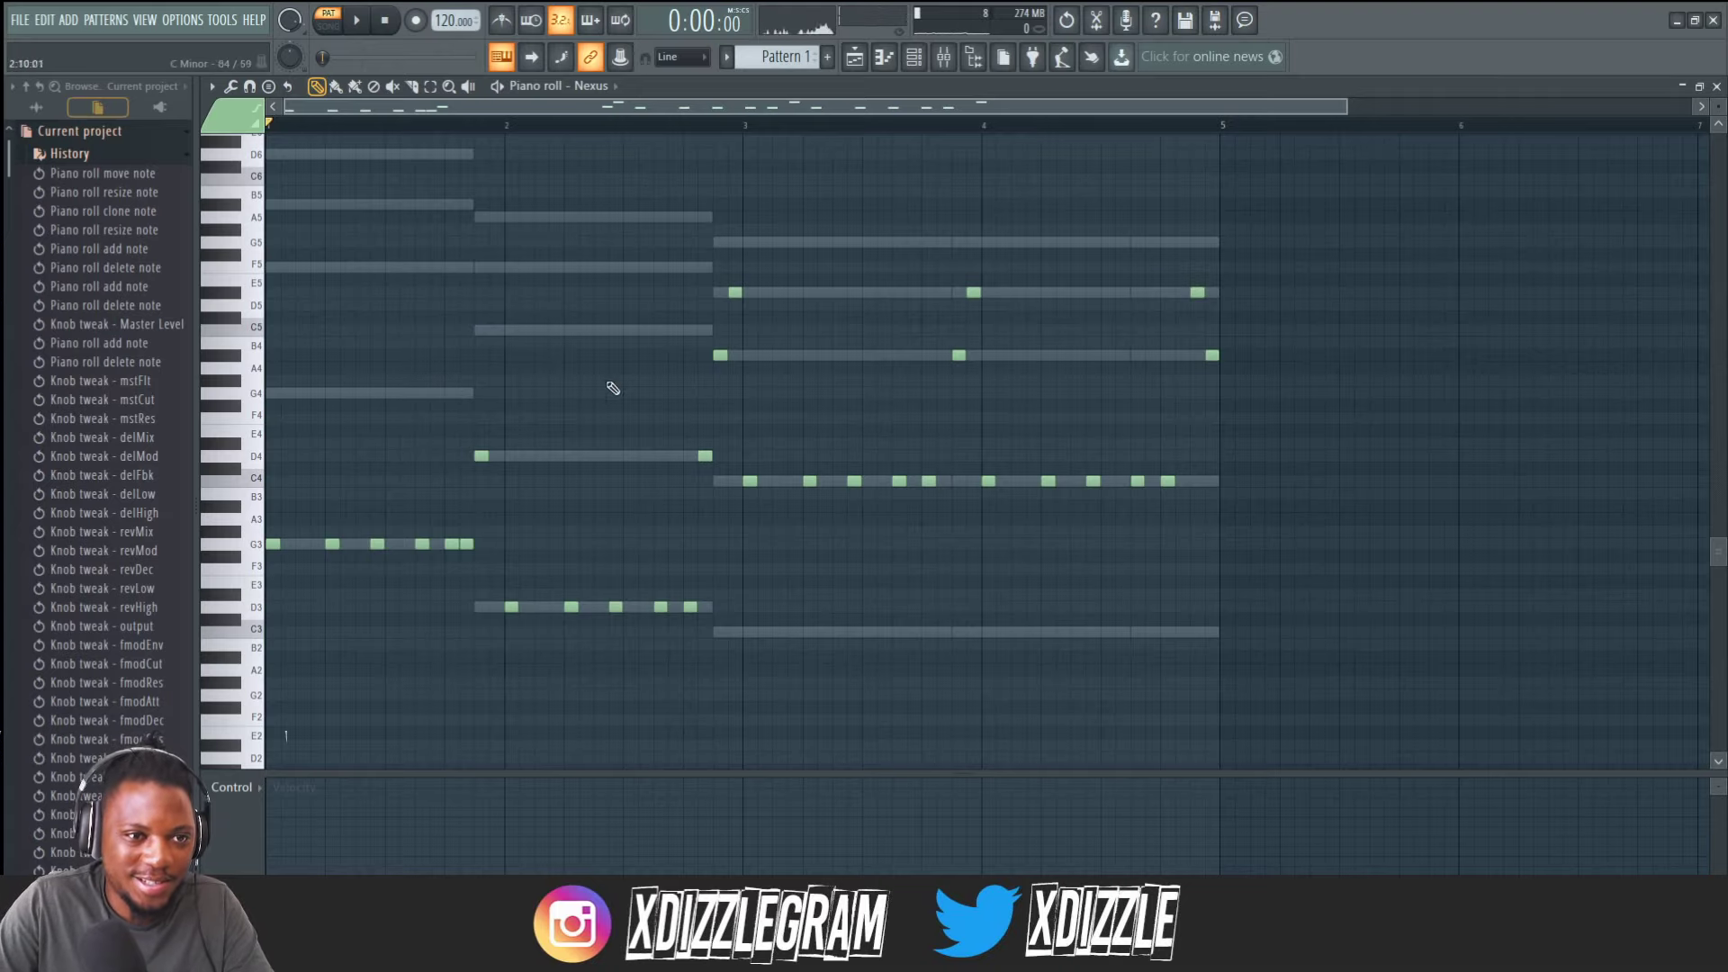
Restore the piano roll to a floating window and clone the Nexus channel.
scroll(349, 131, "up", 2)
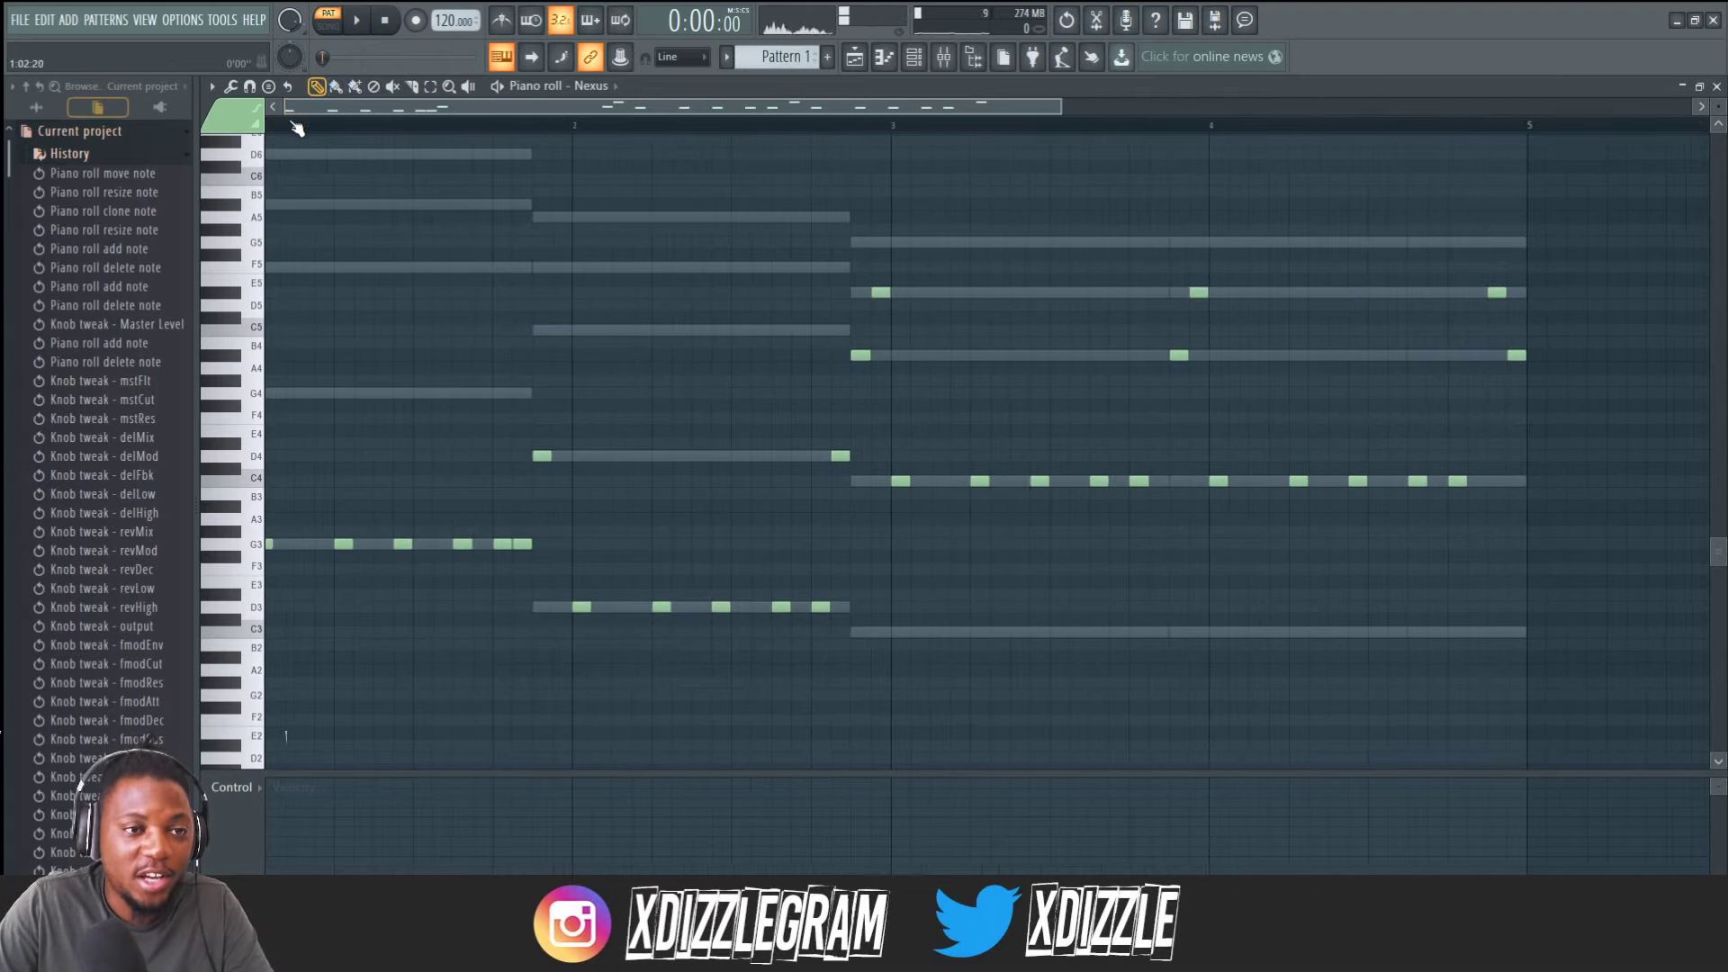
double_click(666, 88)
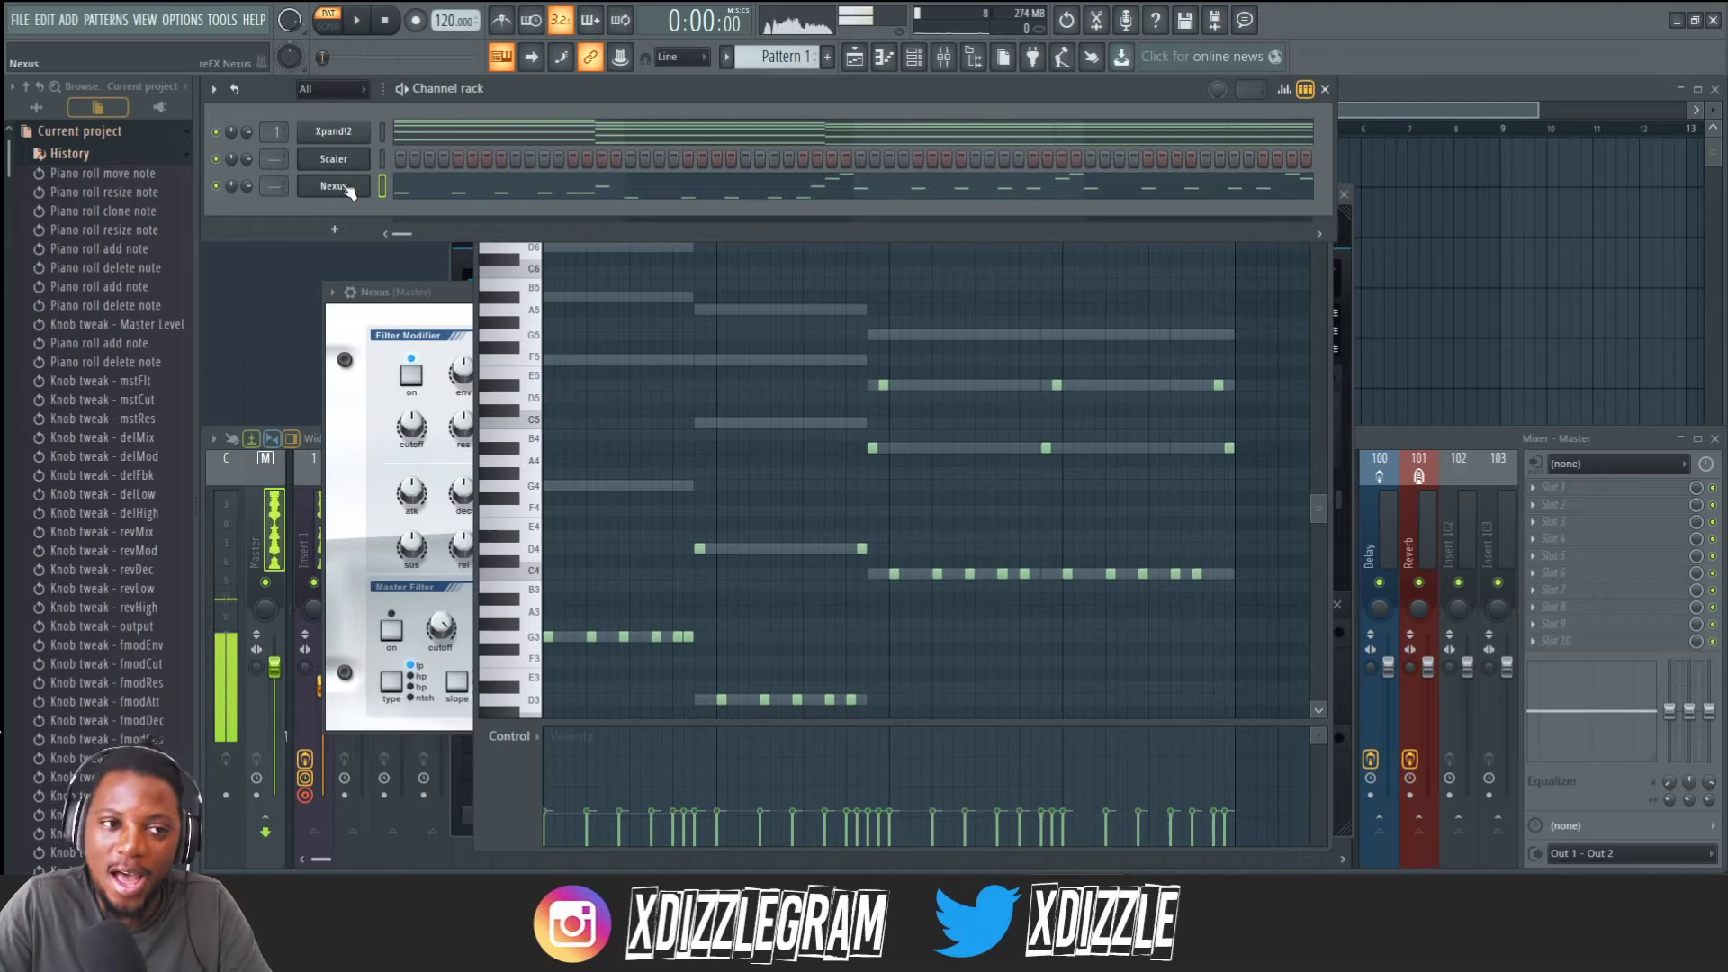
right_click(350, 191)
left_click(421, 344)
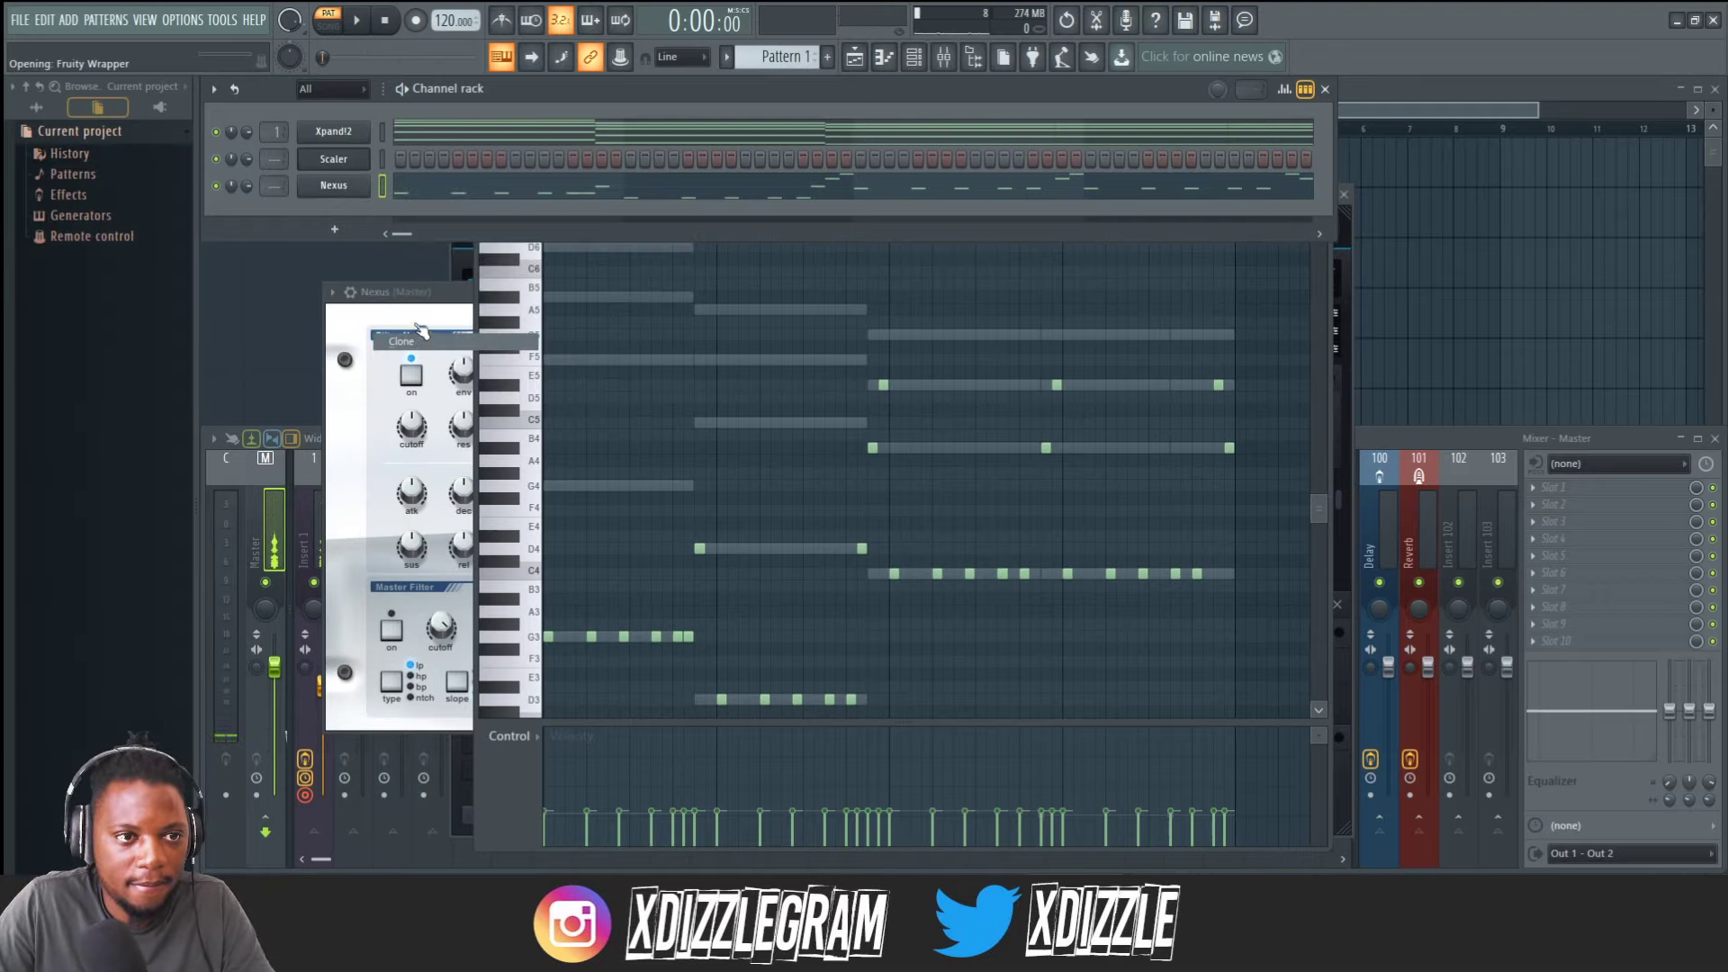
left_click_drag(634, 328, 656, 342)
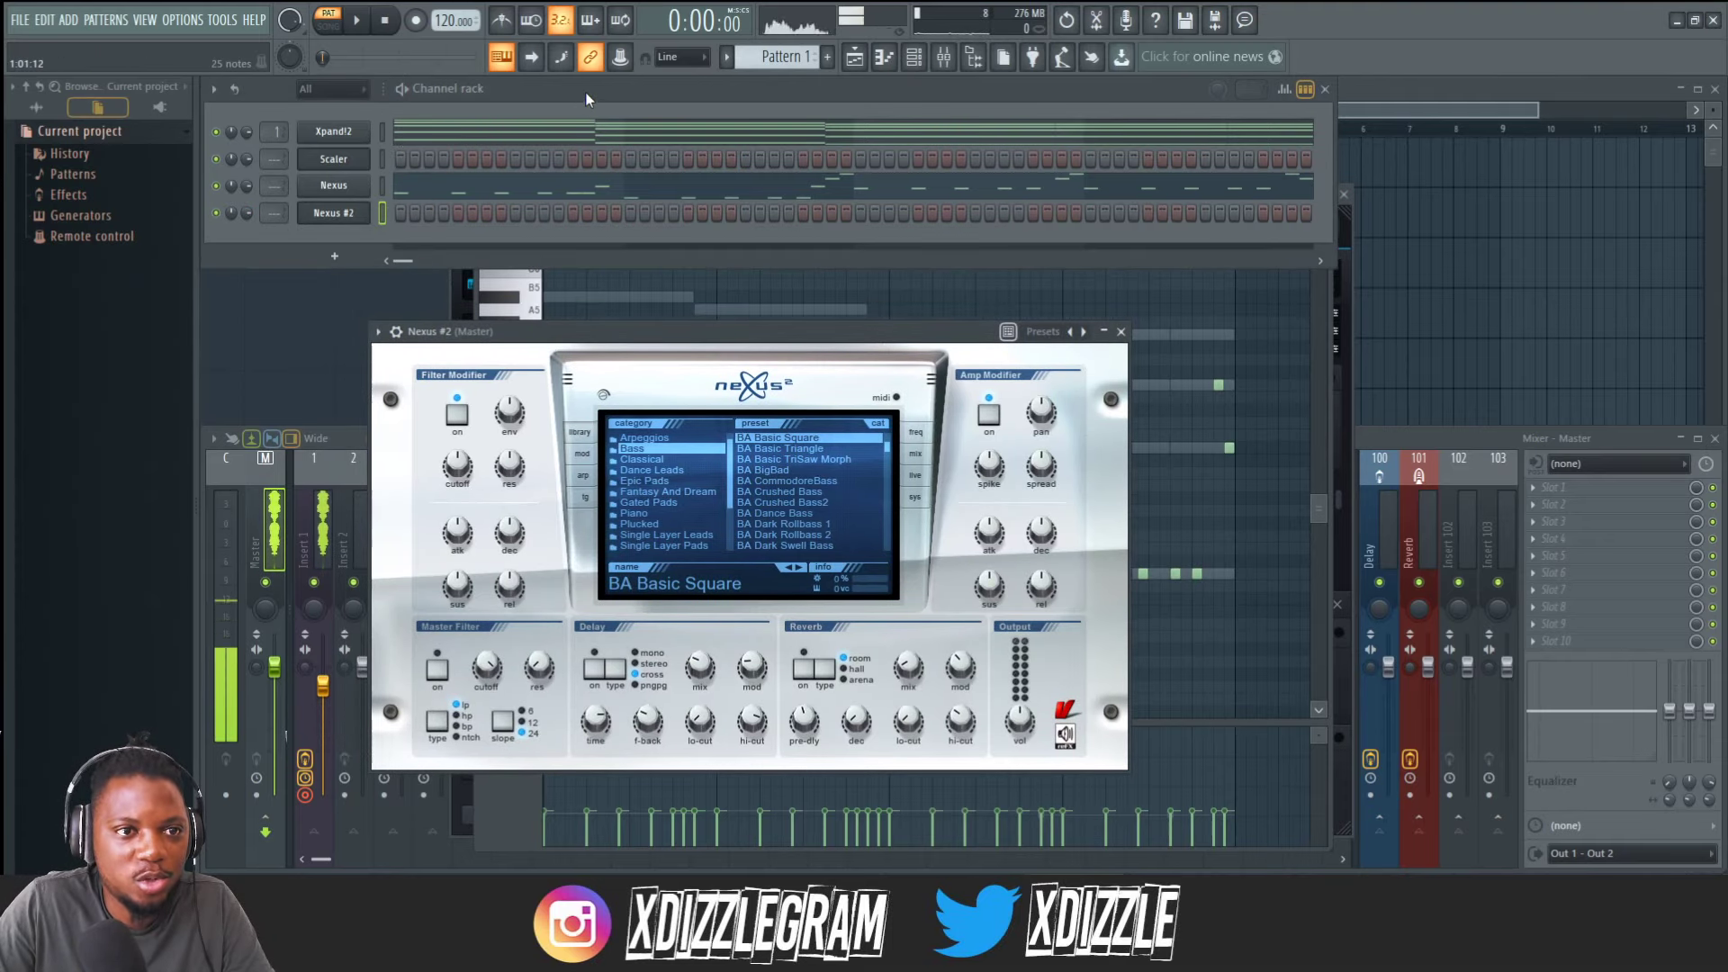
Copy the Xpand!2 chords into the Nexus #2 channel and open its piano roll.
left_click(382, 132)
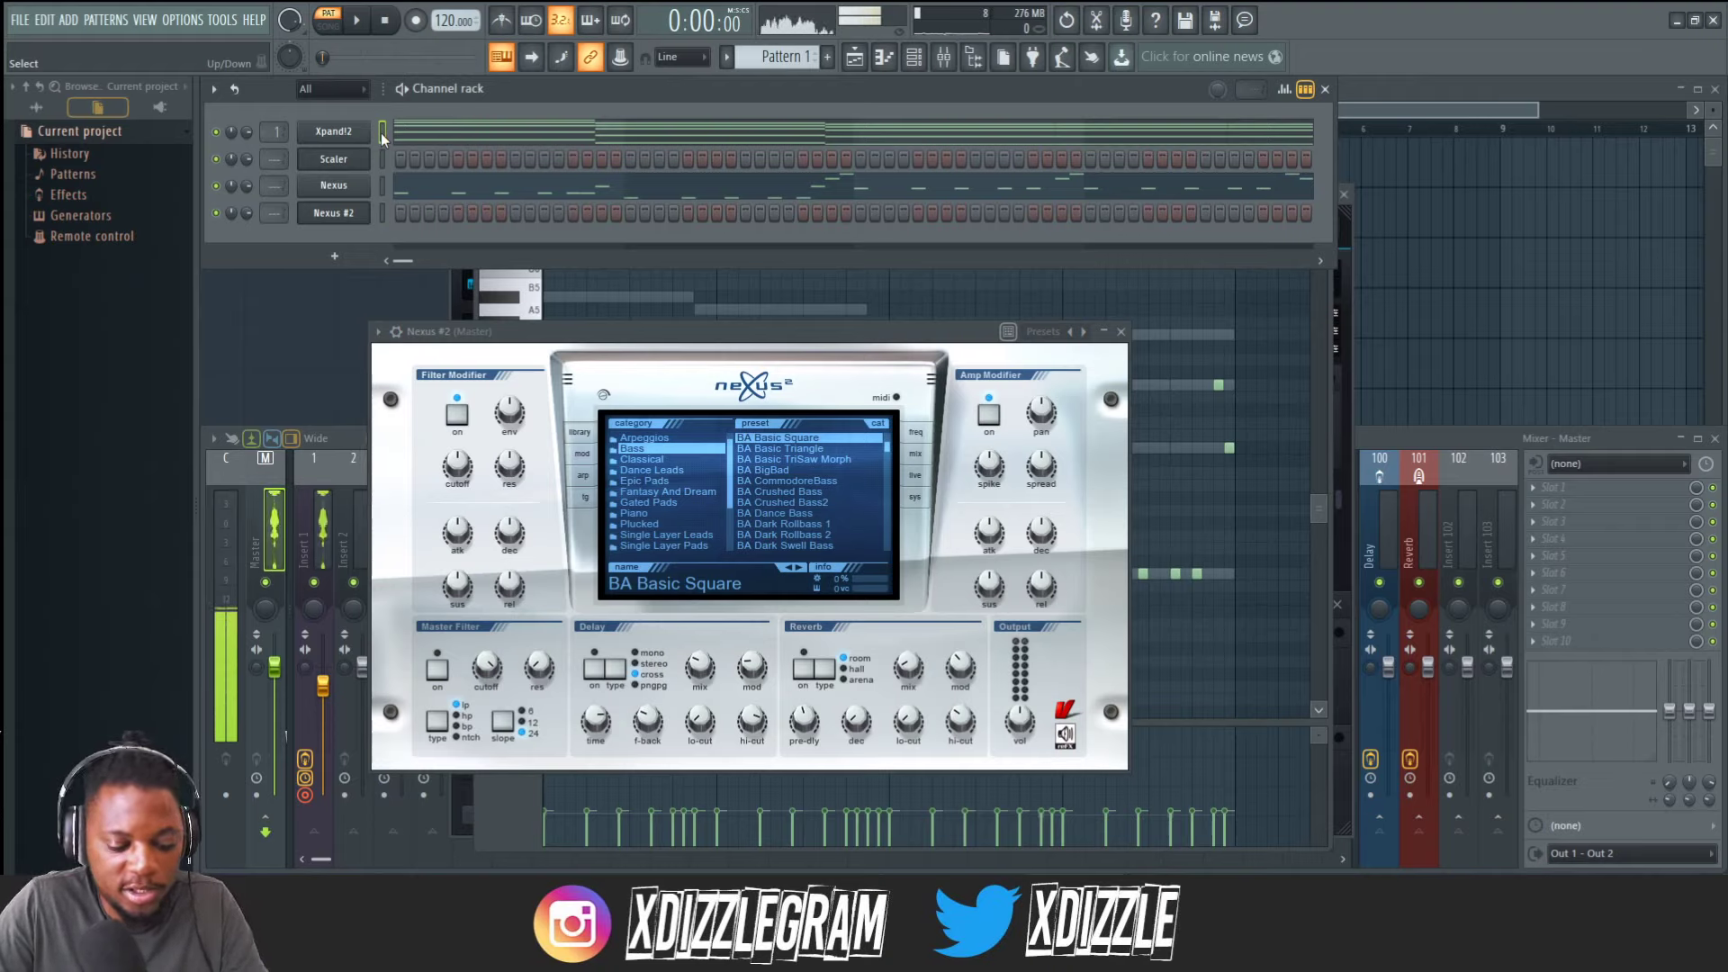
left_click(379, 213)
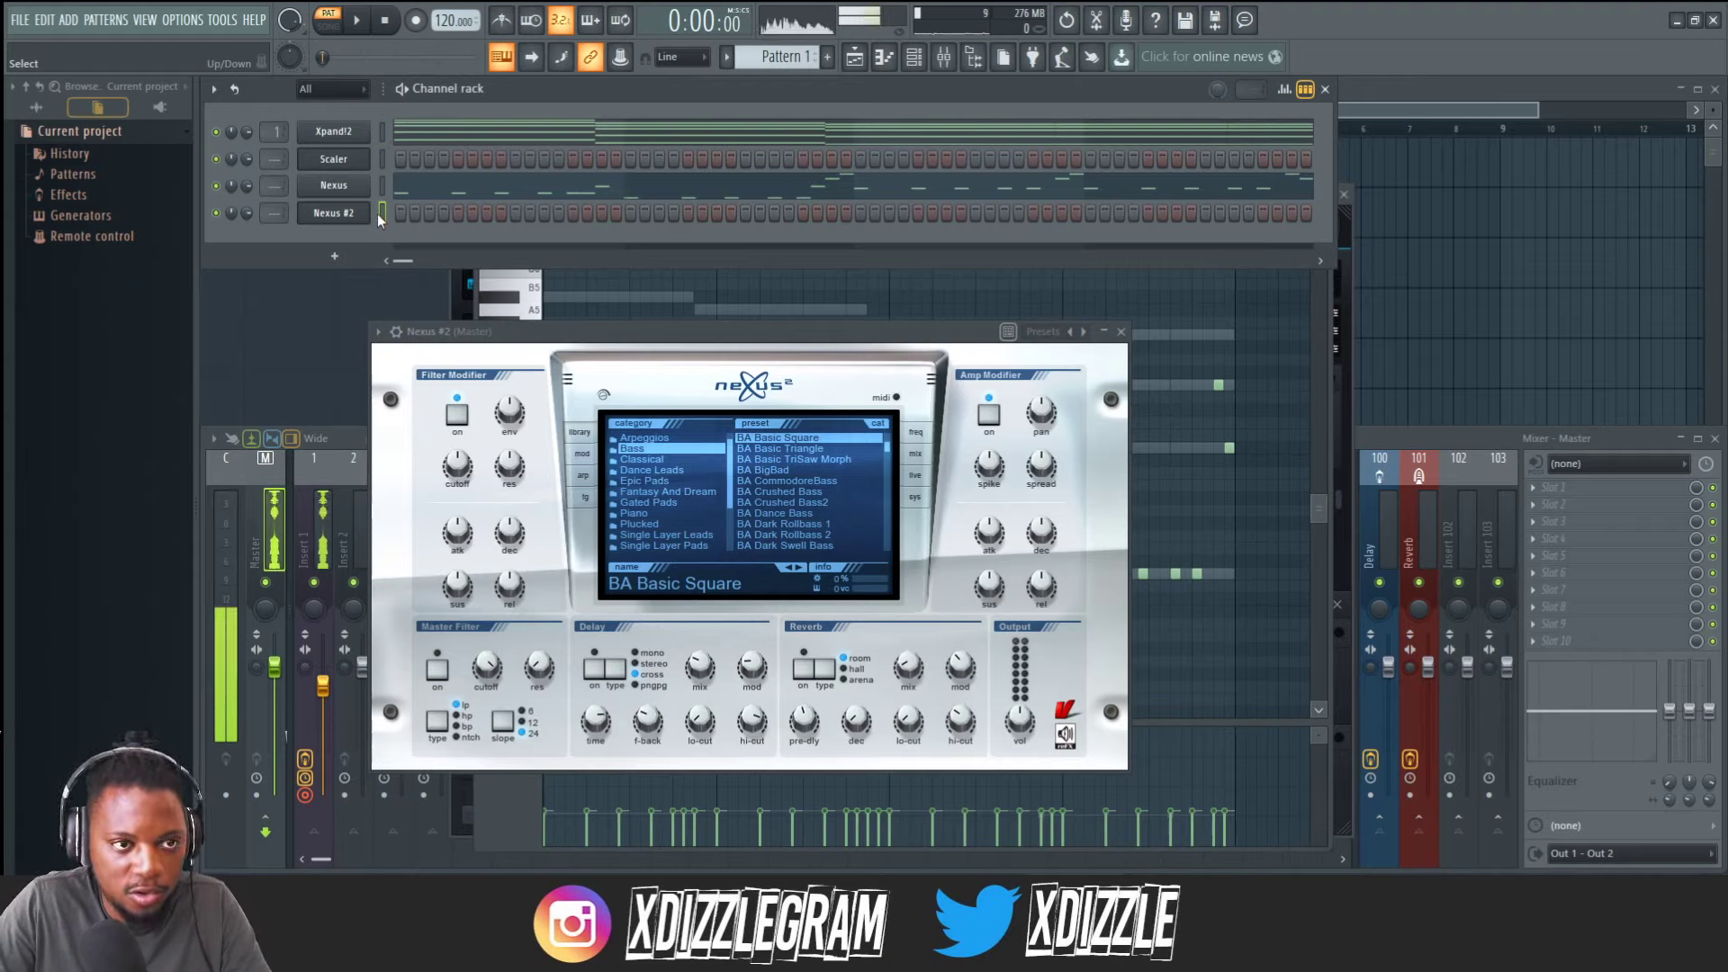
key("ctrl+v")
left_click(456, 216)
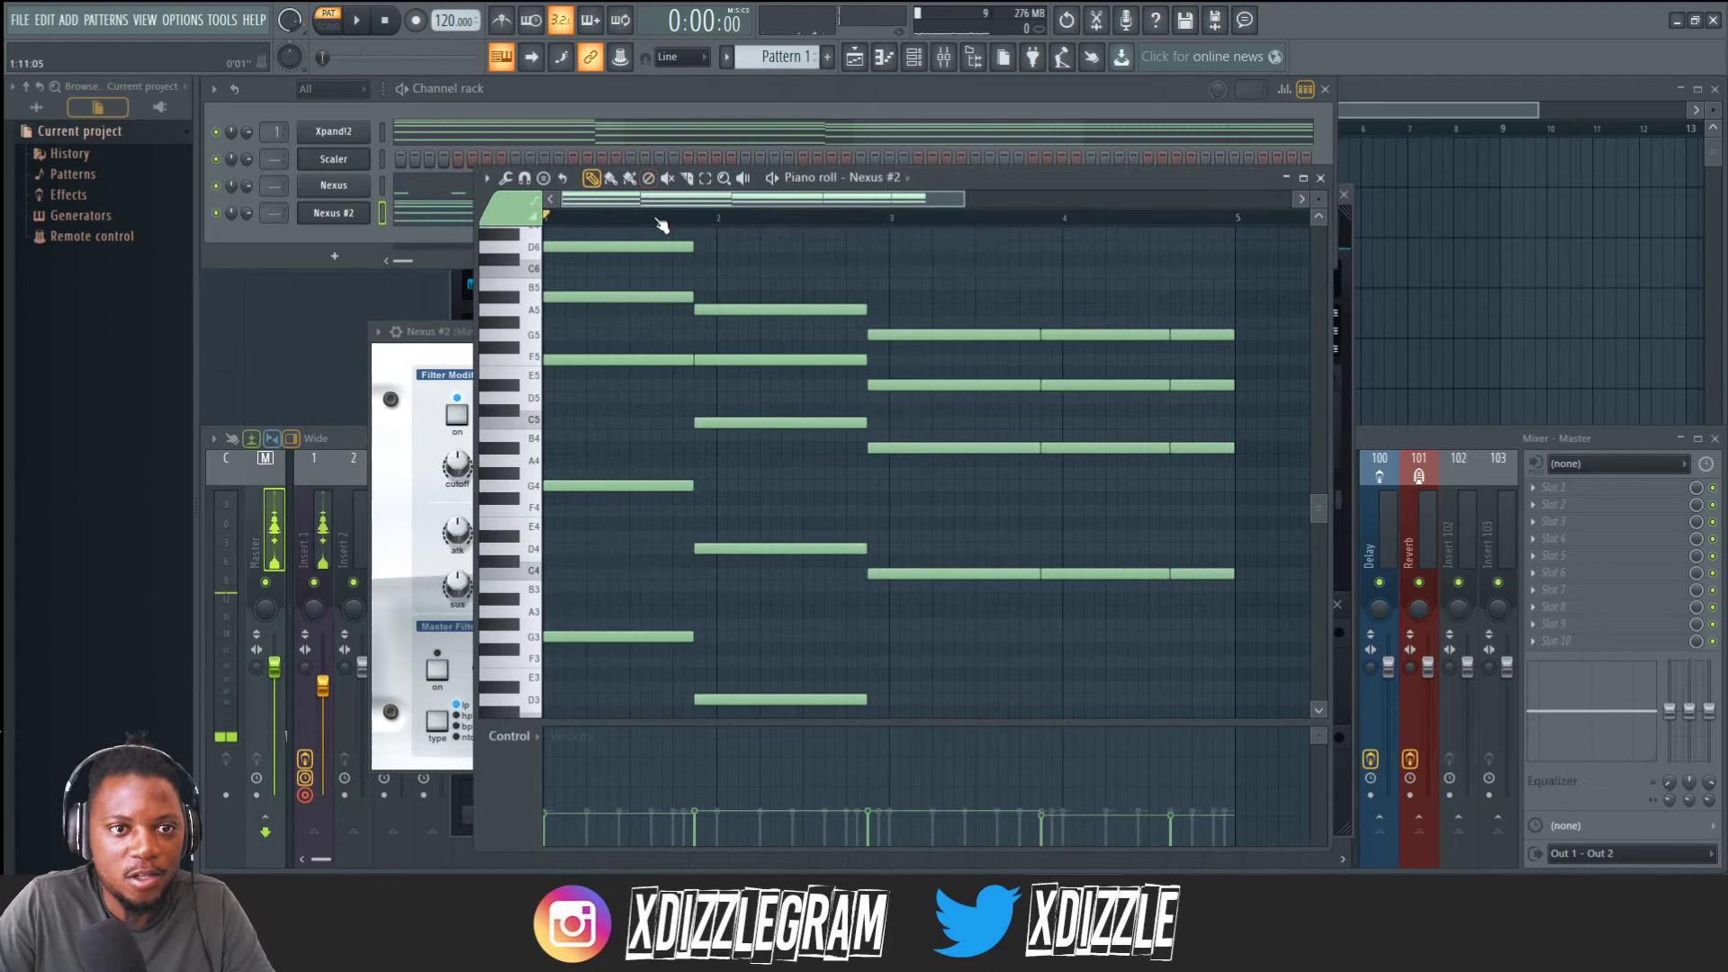
Enlarge the Nexus #2 piano roll window and mute every note of the copied chords.
scroll(658, 220, "up", 2)
left_click_drag(614, 205, 589, 205)
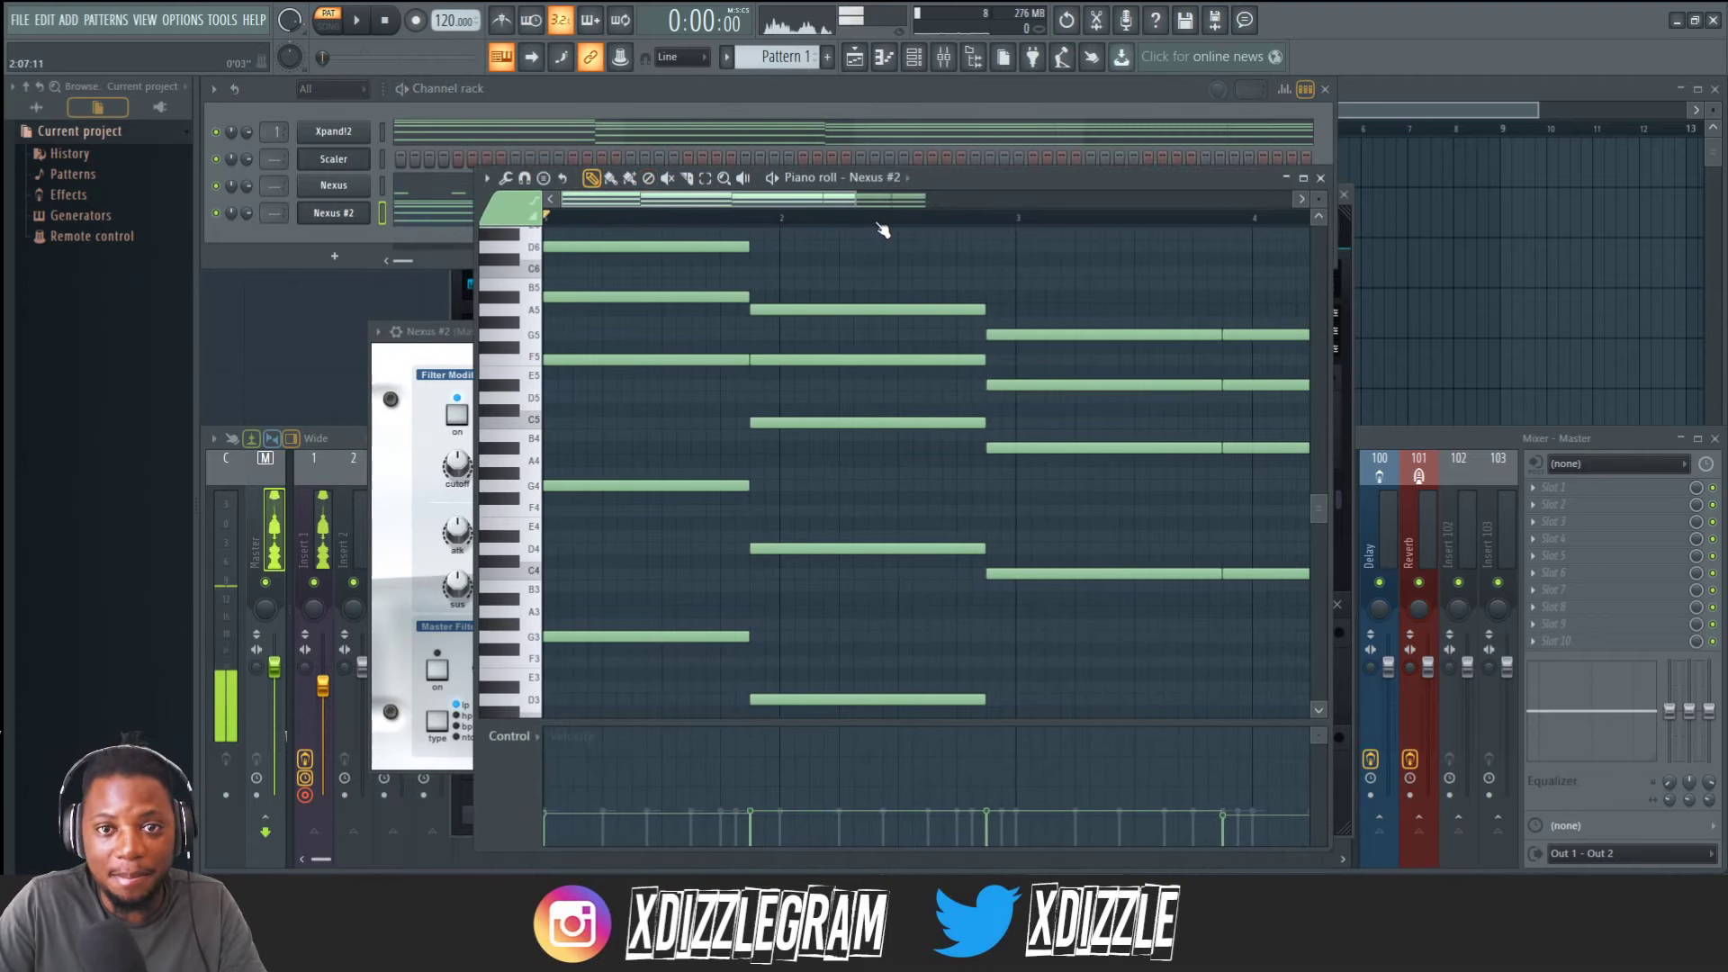
left_click_drag(994, 180, 881, 135)
left_click_drag(1219, 241, 1589, 248)
scroll(918, 179, "down", 3)
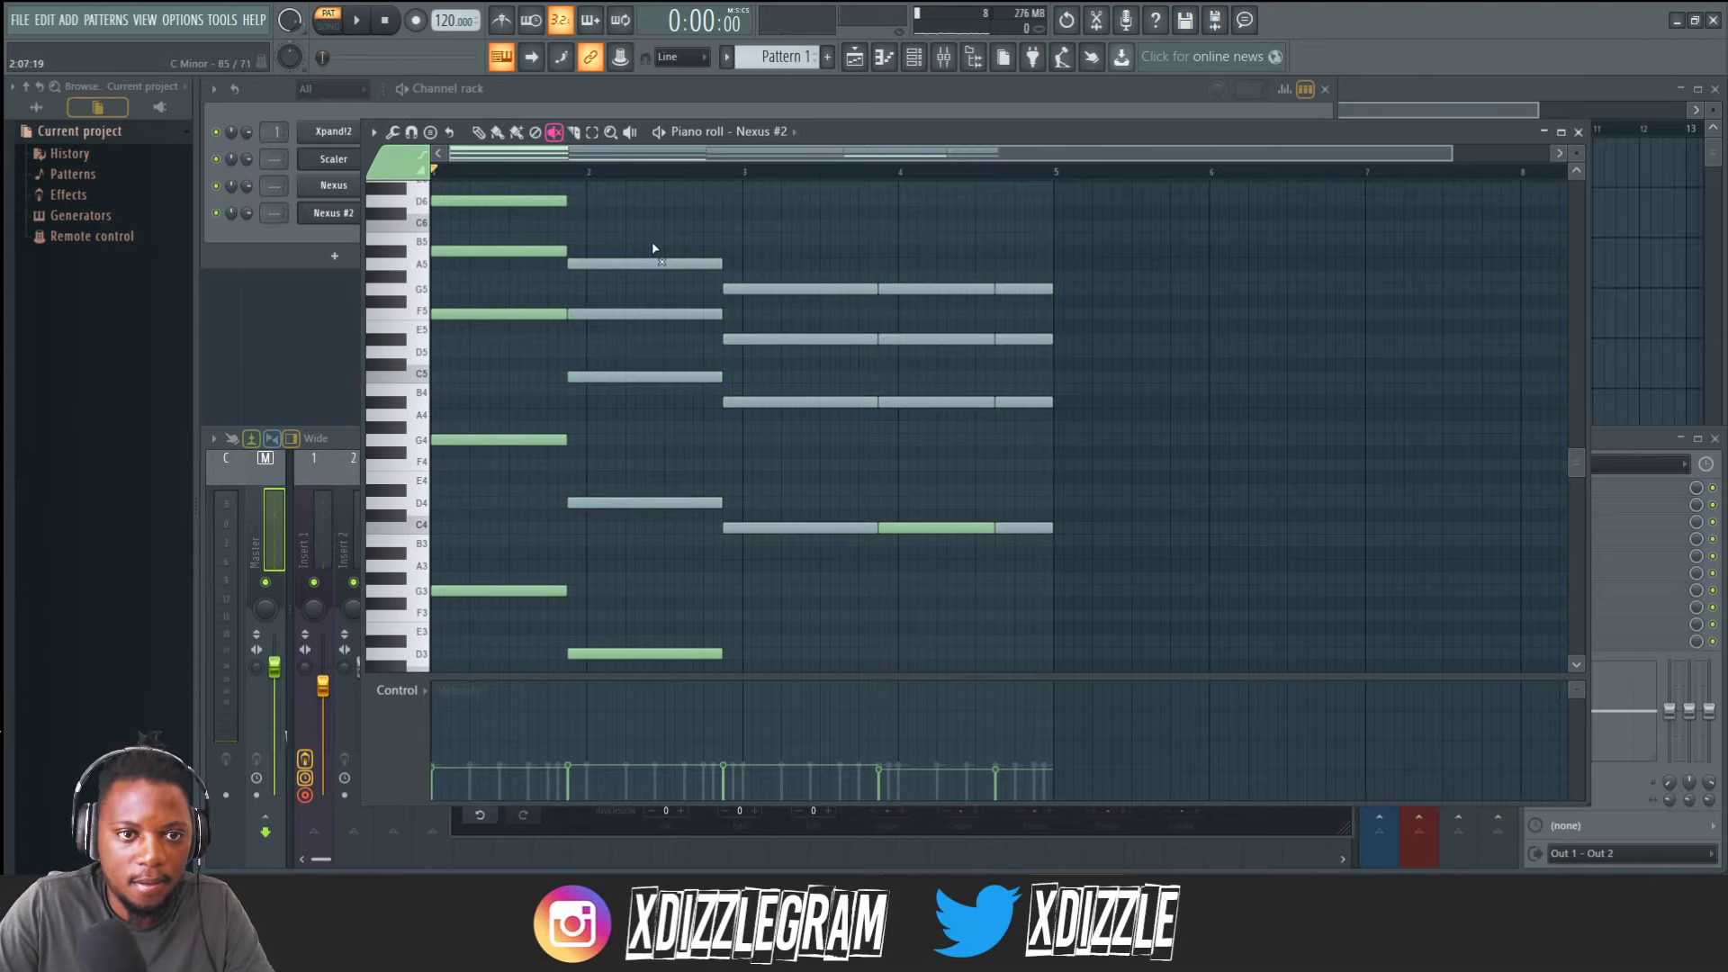
left_click(709, 653)
scroll(726, 639, "down", 1)
left_click(949, 495)
left_click(833, 644)
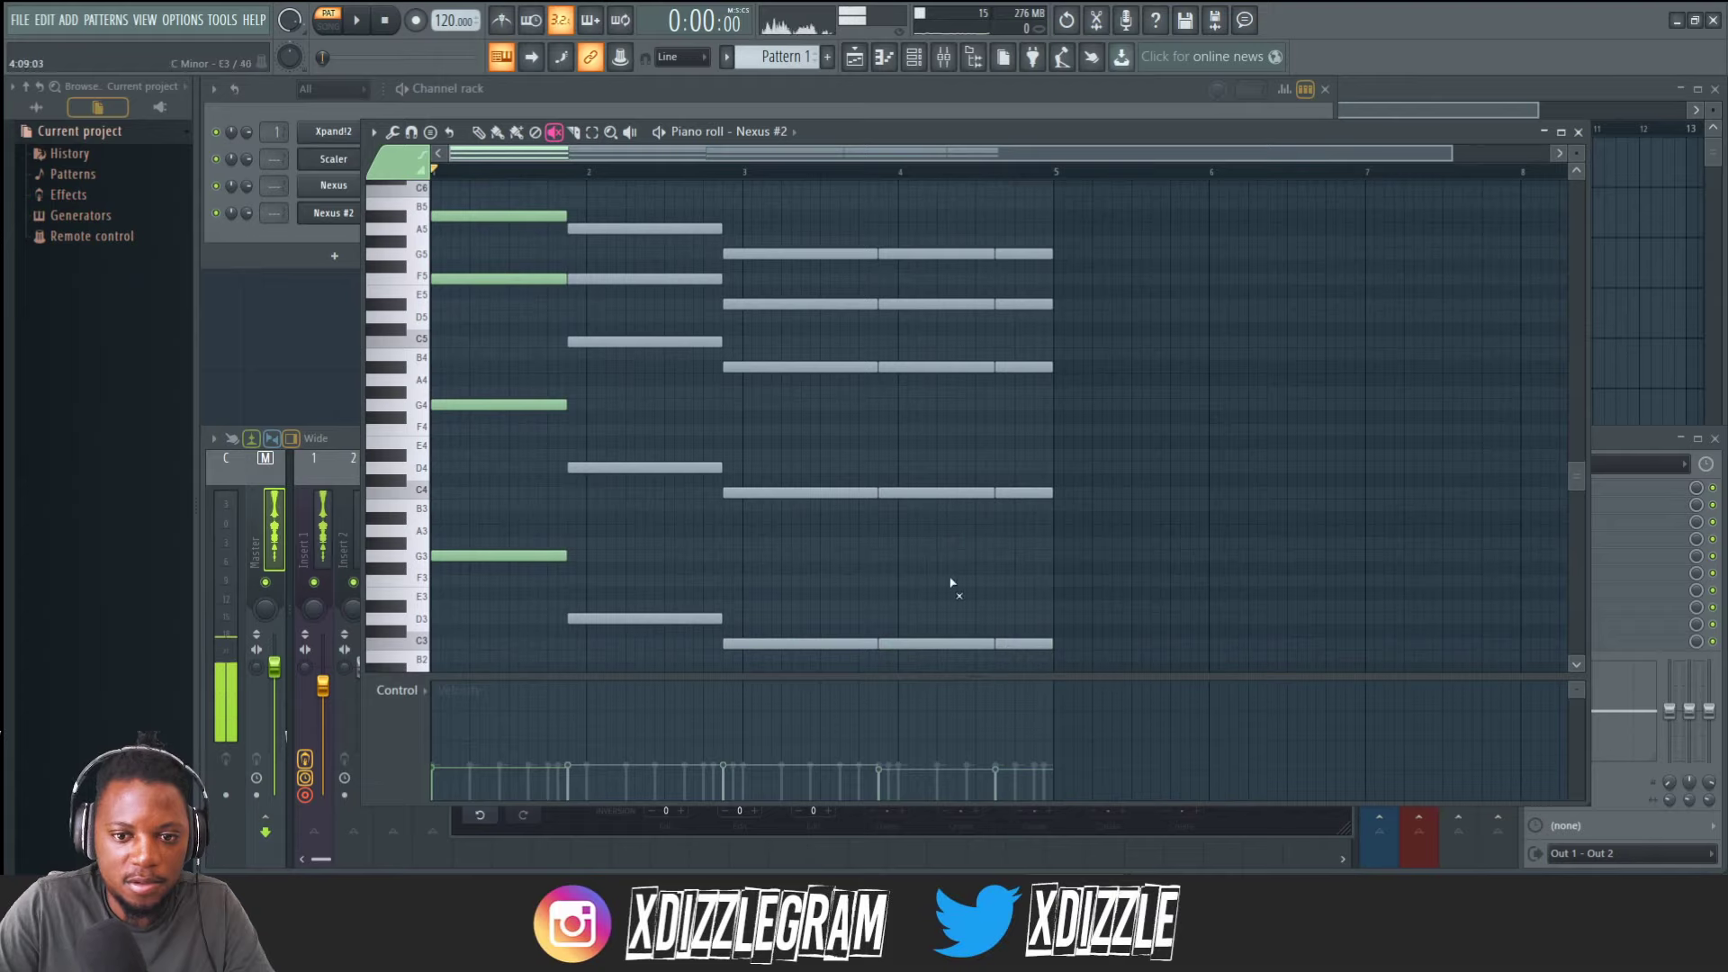
left_click_drag(479, 185, 518, 594)
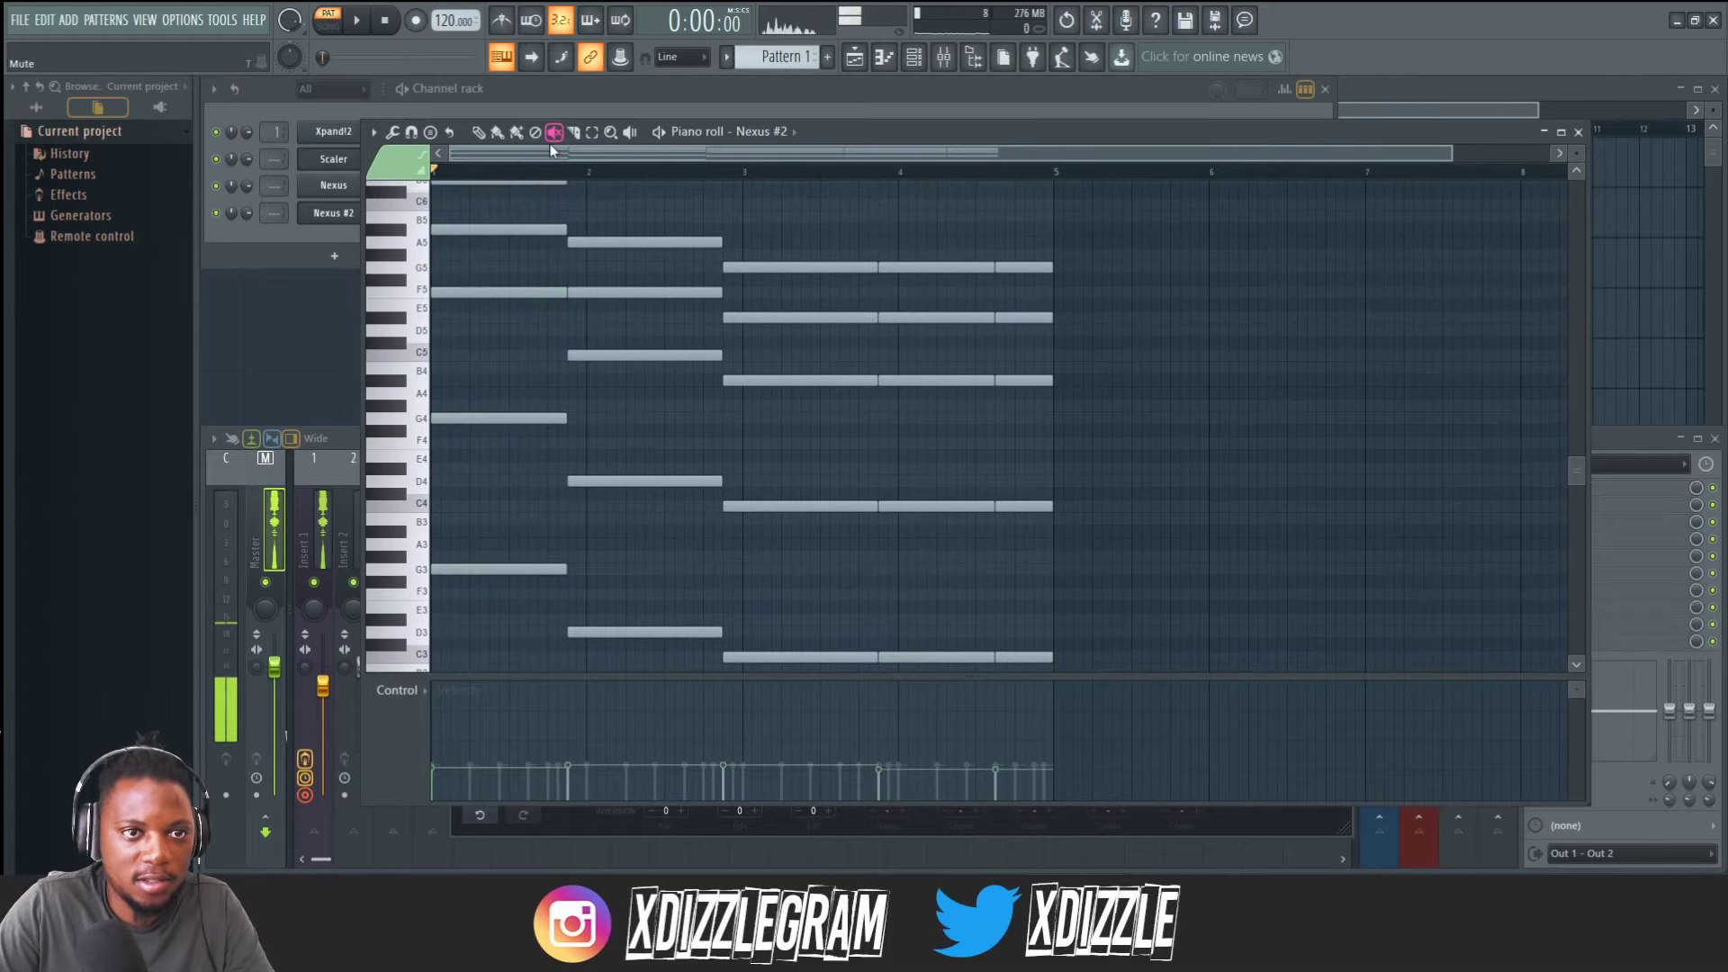
scroll(542, 170, "up", 1)
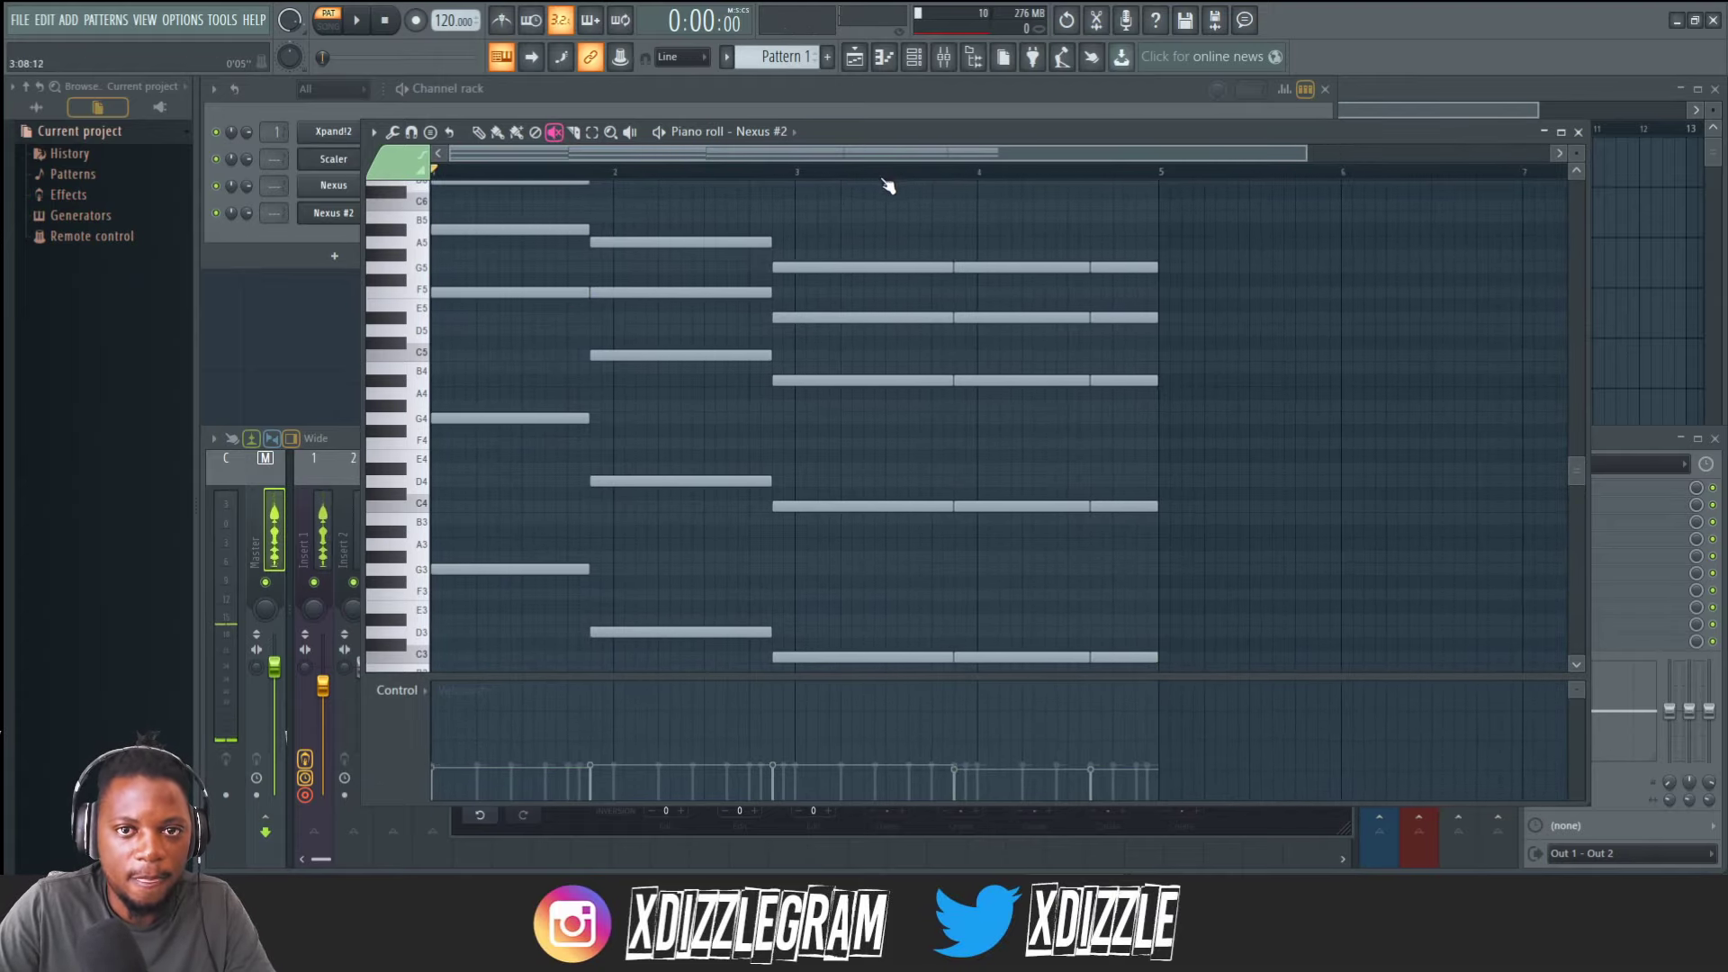
Maximize the piano roll and unmute G4 in the first chord and D4 in the second, trying C3 for the third during playback.
double_click(909, 129)
scroll(351, 171, "up", 2)
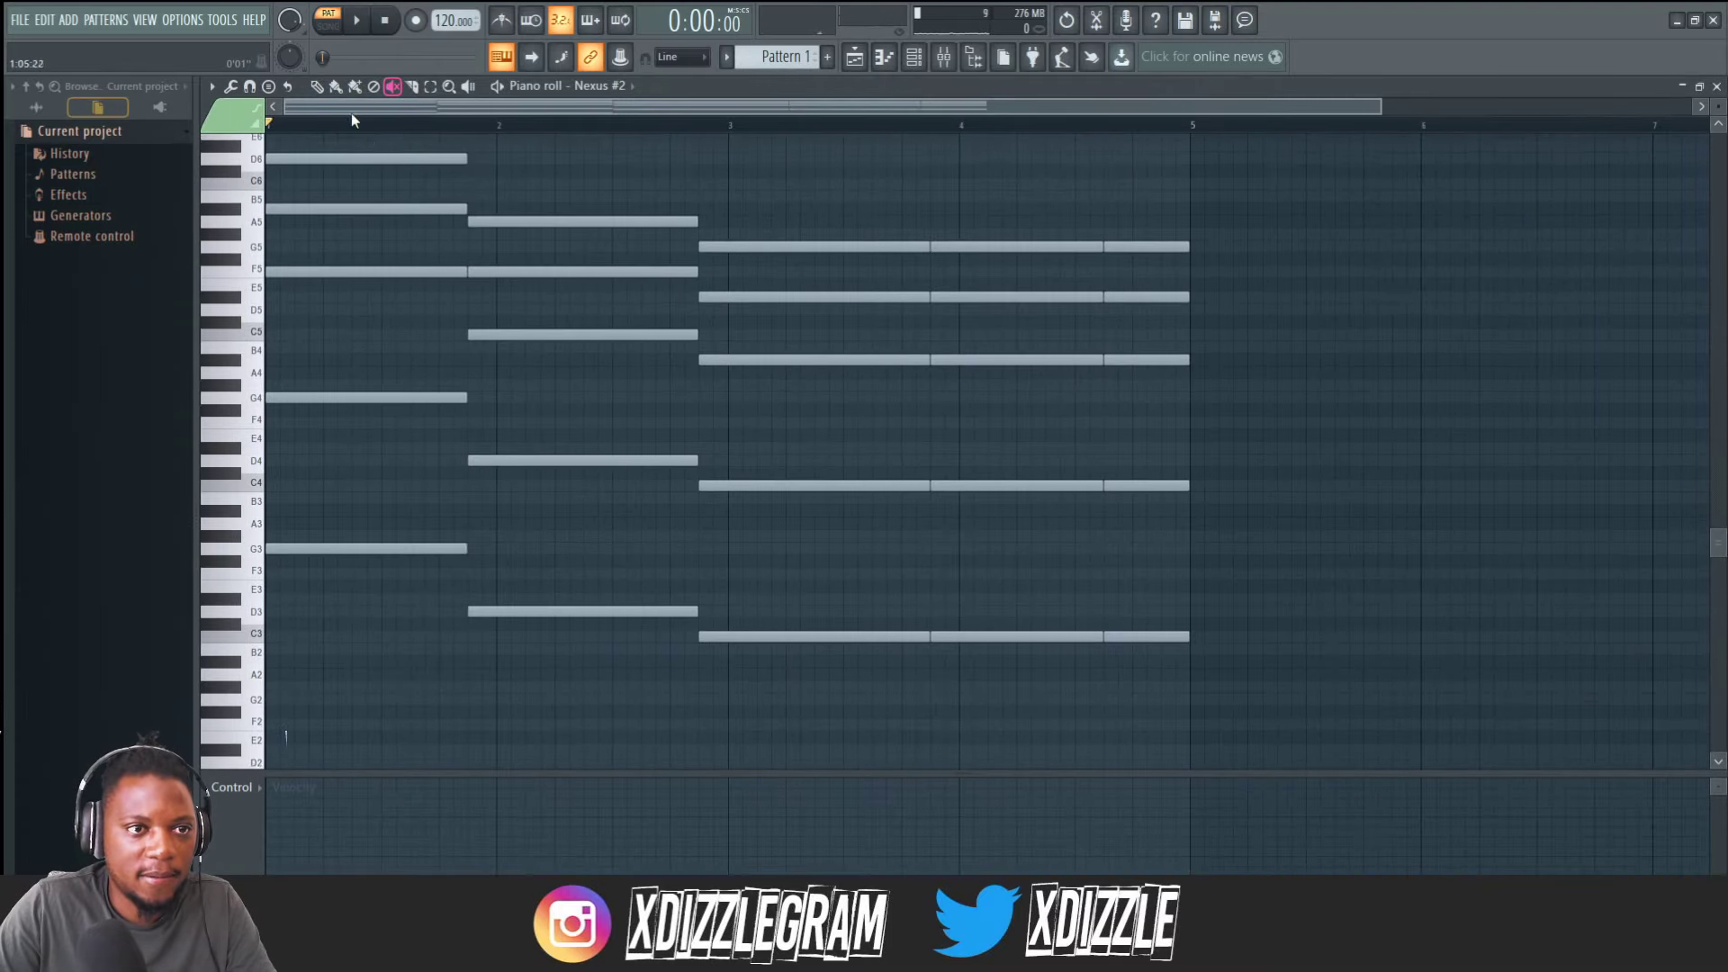
scroll(304, 129, "up", 2)
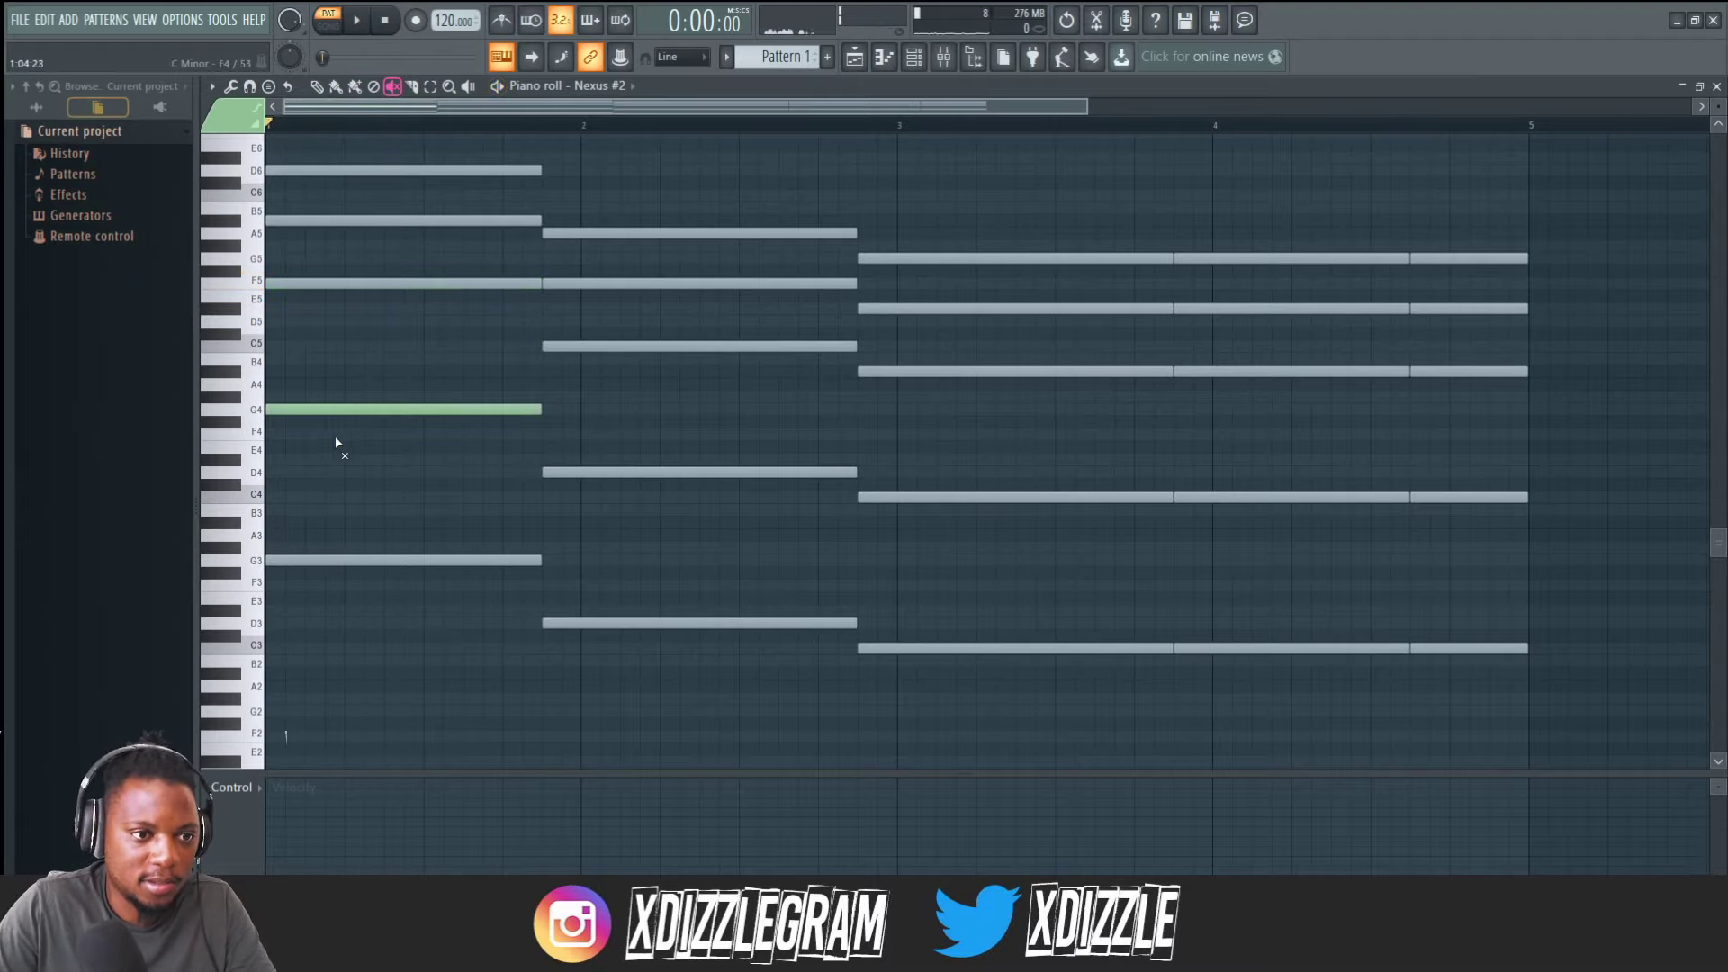
key("space")
left_click(581, 473)
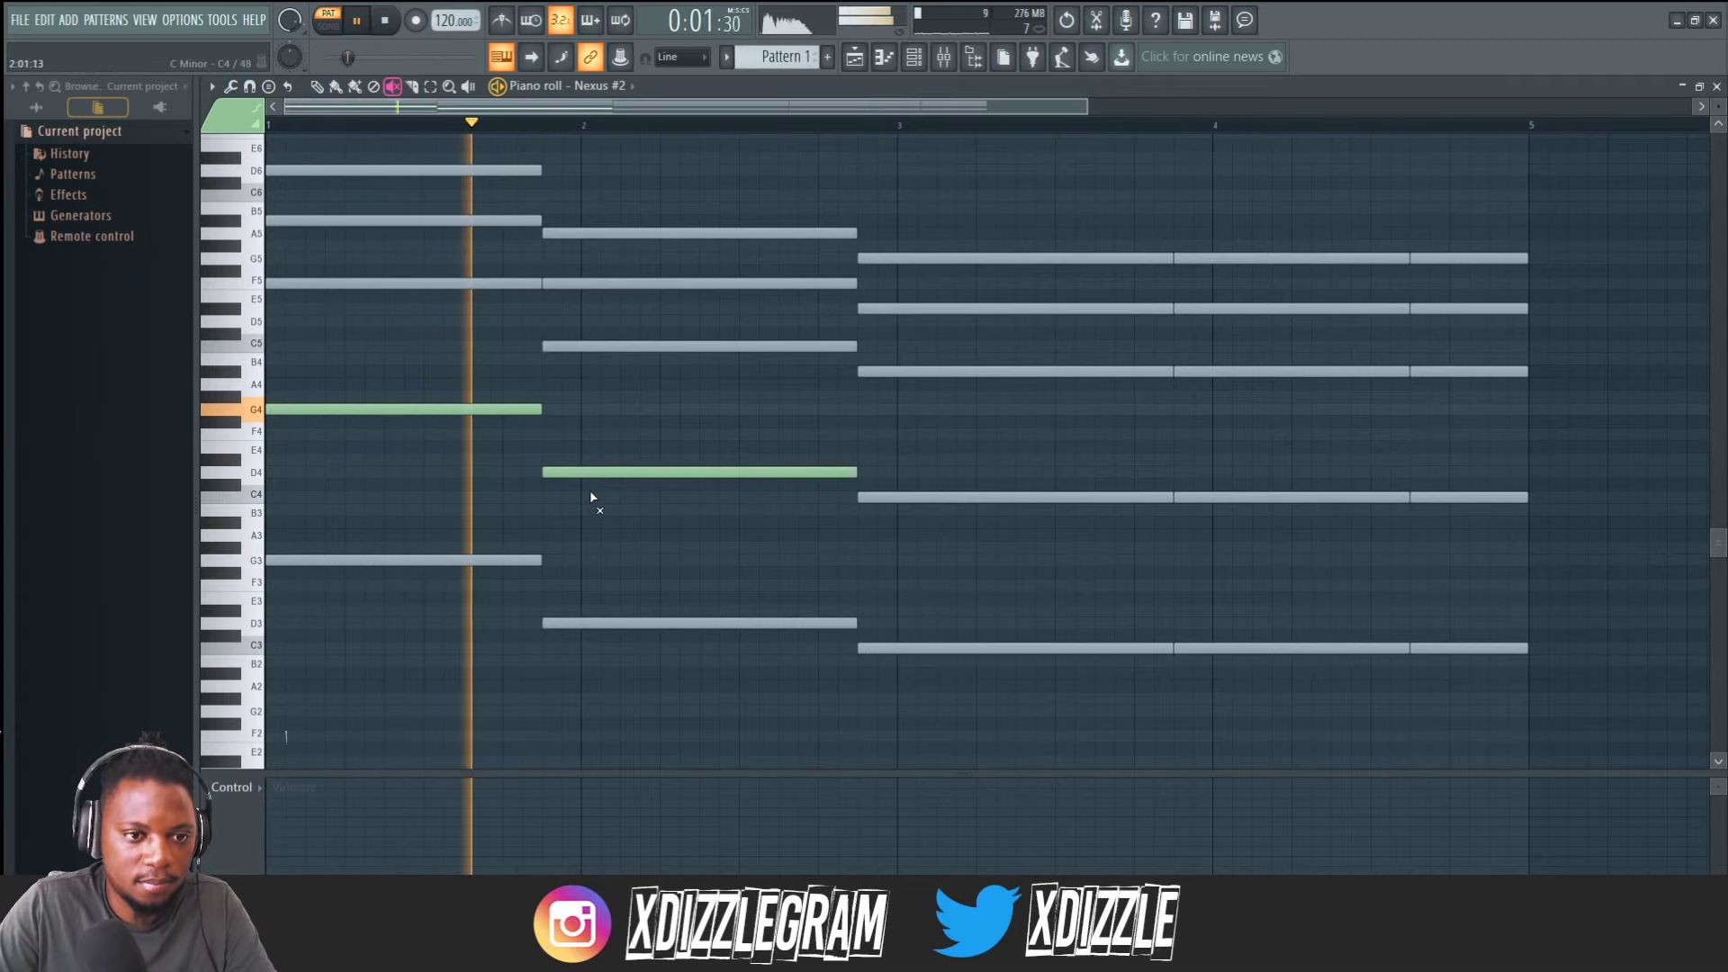
left_click(923, 652)
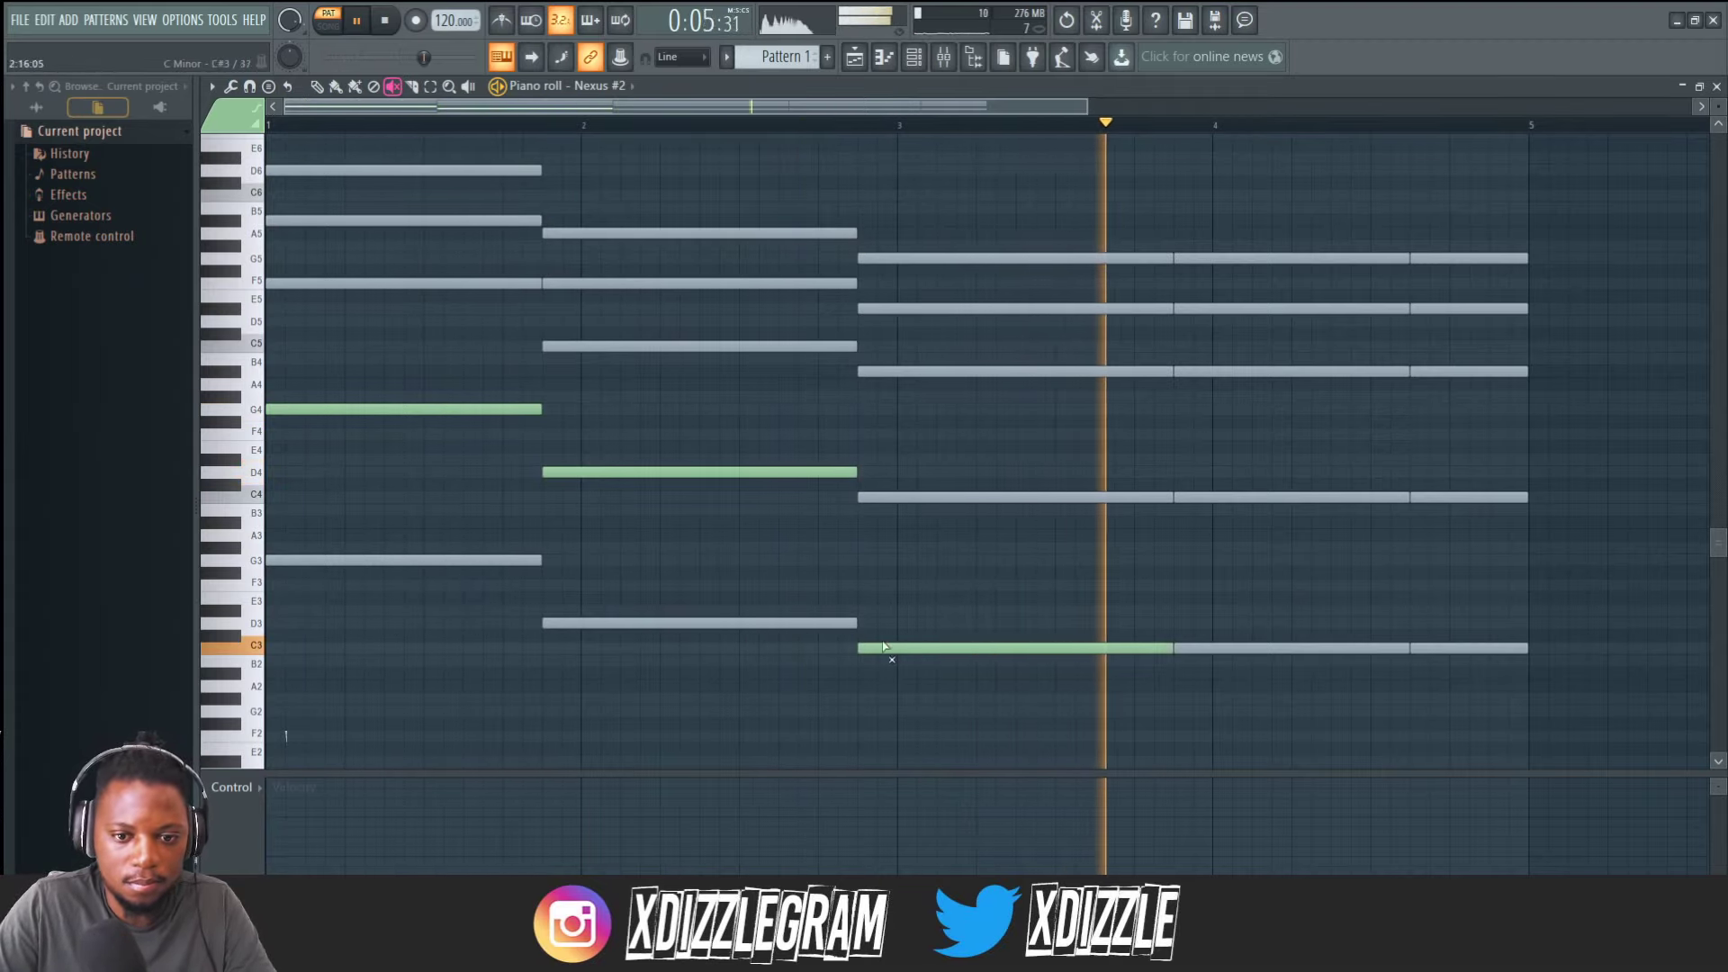
Mute the third chord's C3, unmute its C4, D#5 in the fourth chord and C4 in the last, and play the line.
key("space")
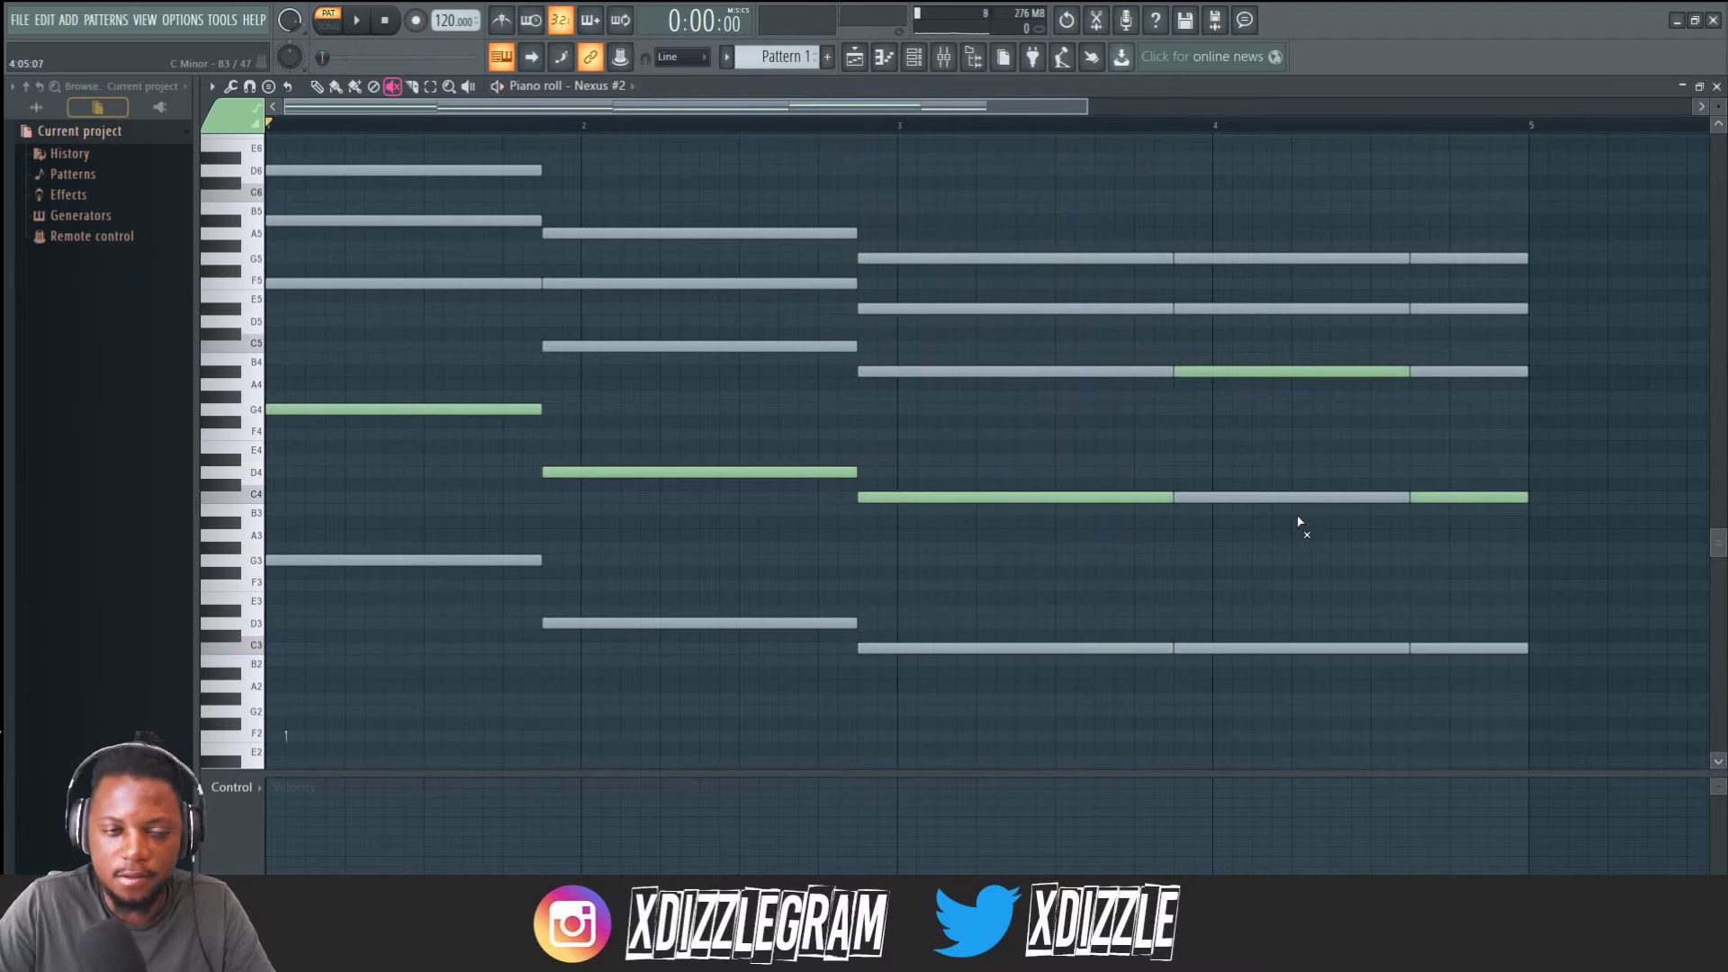
key("space")
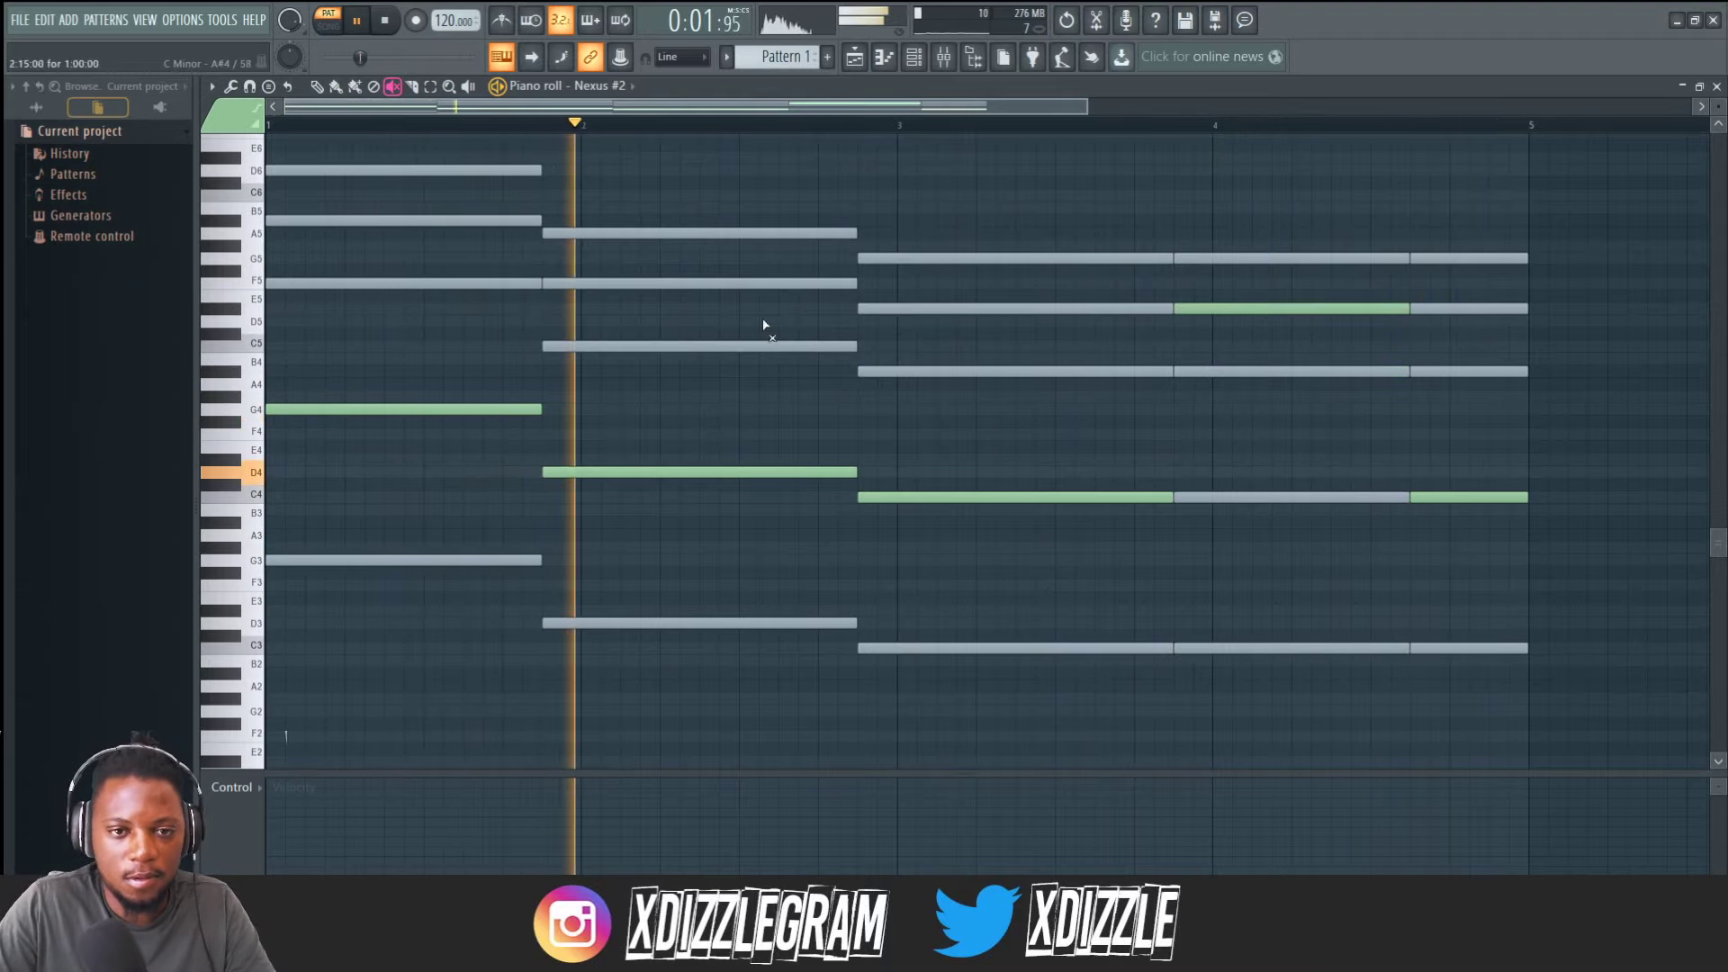
scroll(882, 342, "down", 2)
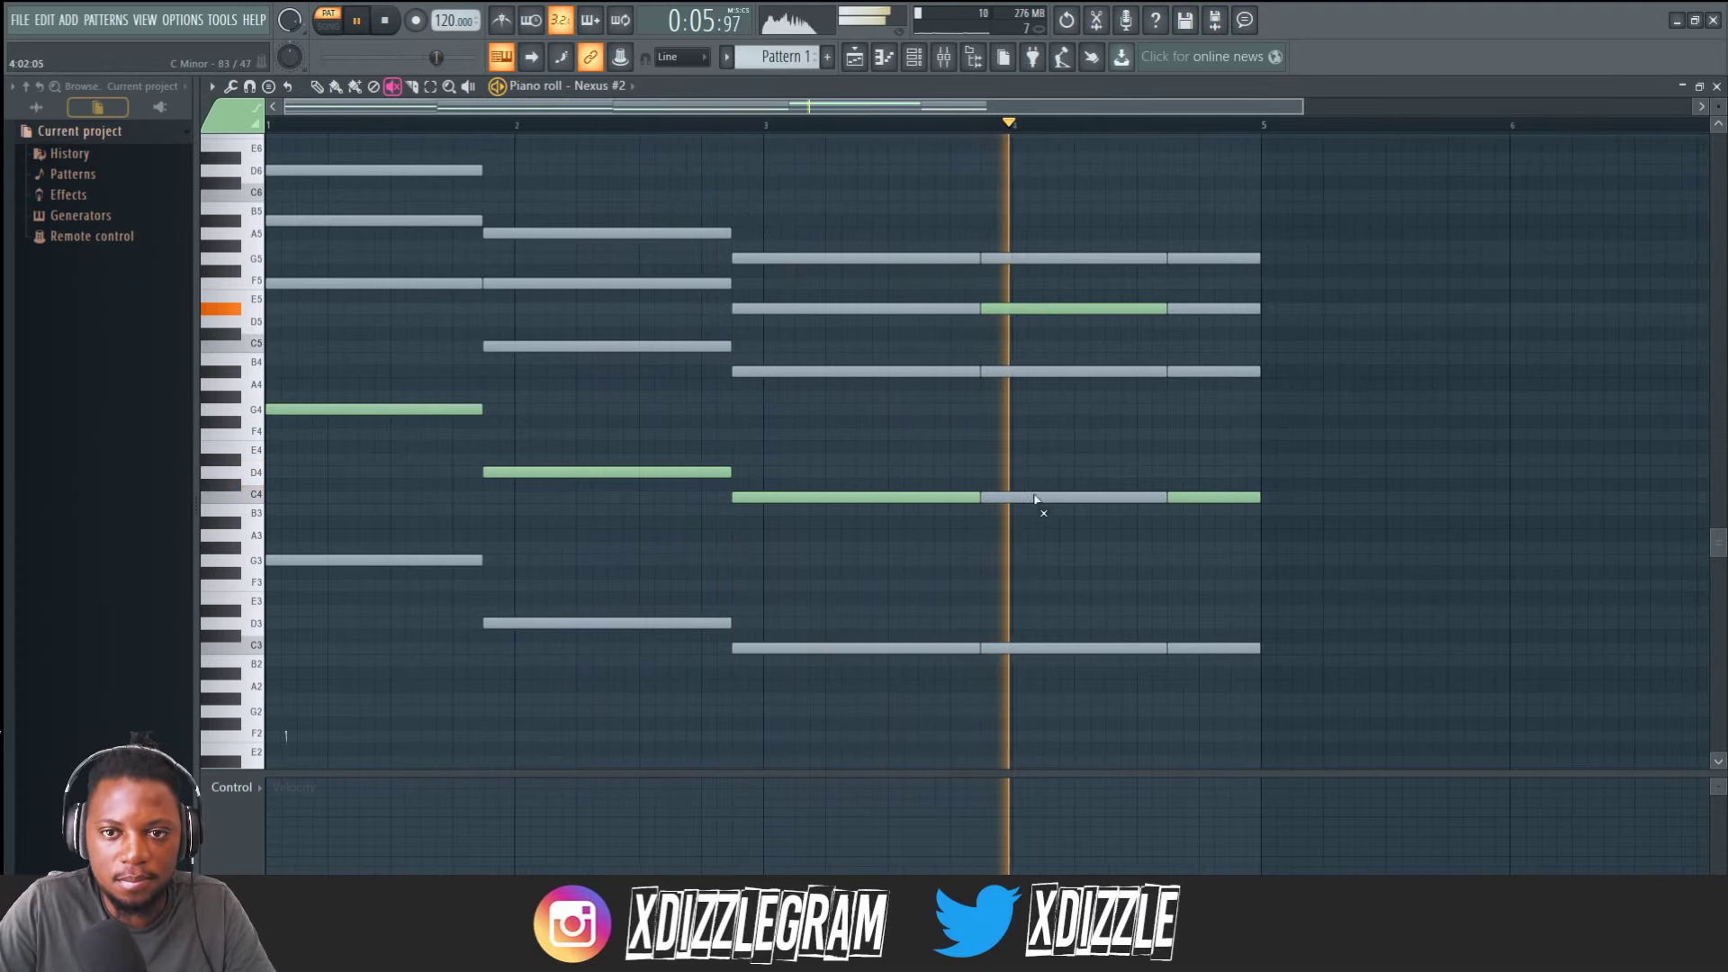
Mute D#5 in the fourth chord, try C3 in its place, settle on unmuting C4 instead, and play the line.
left_click_drag(1030, 308, 1028, 657)
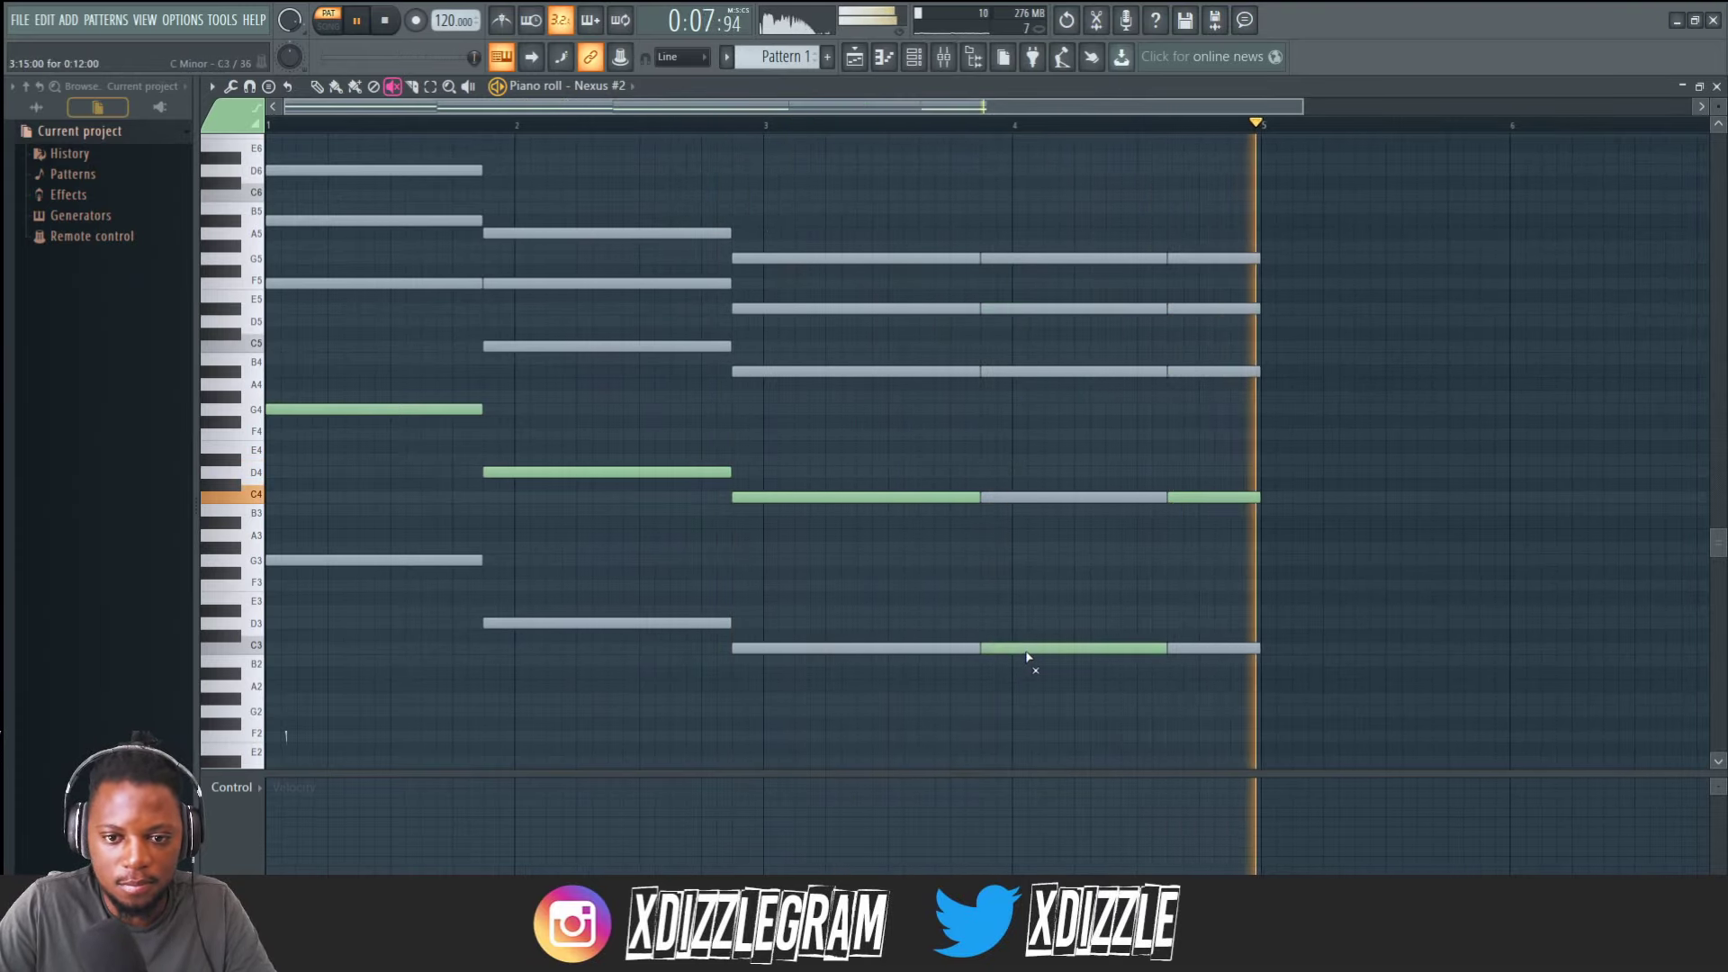
scroll(474, 129, "down", 2)
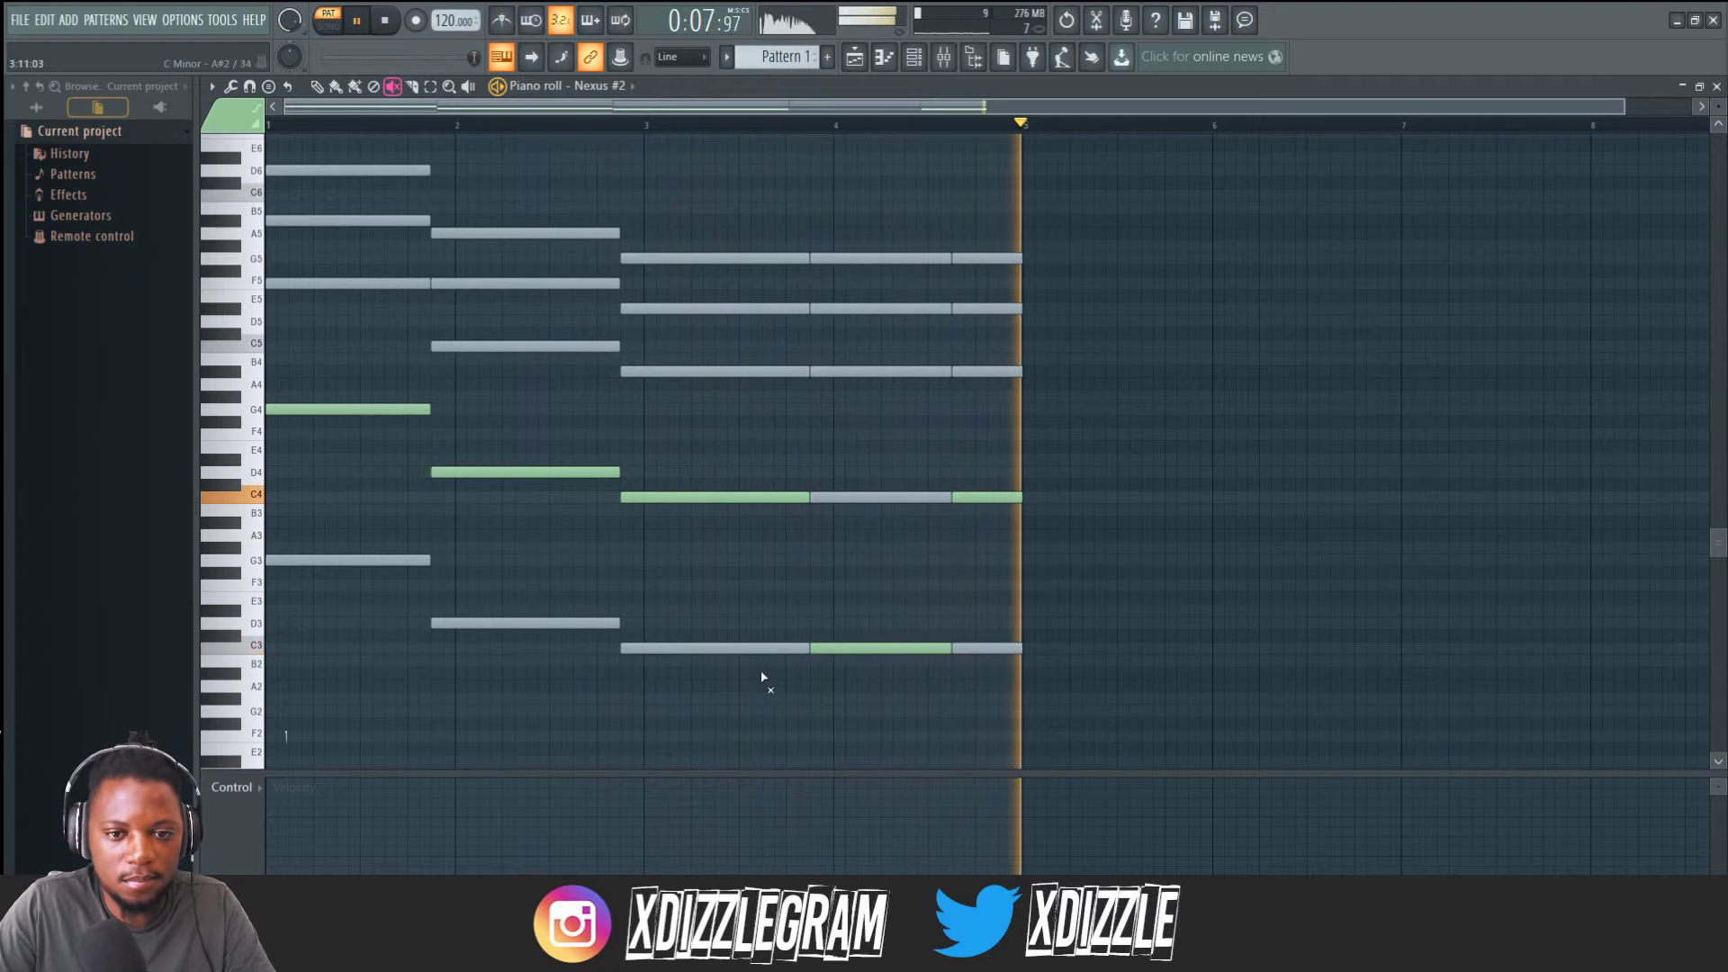
left_click(871, 648)
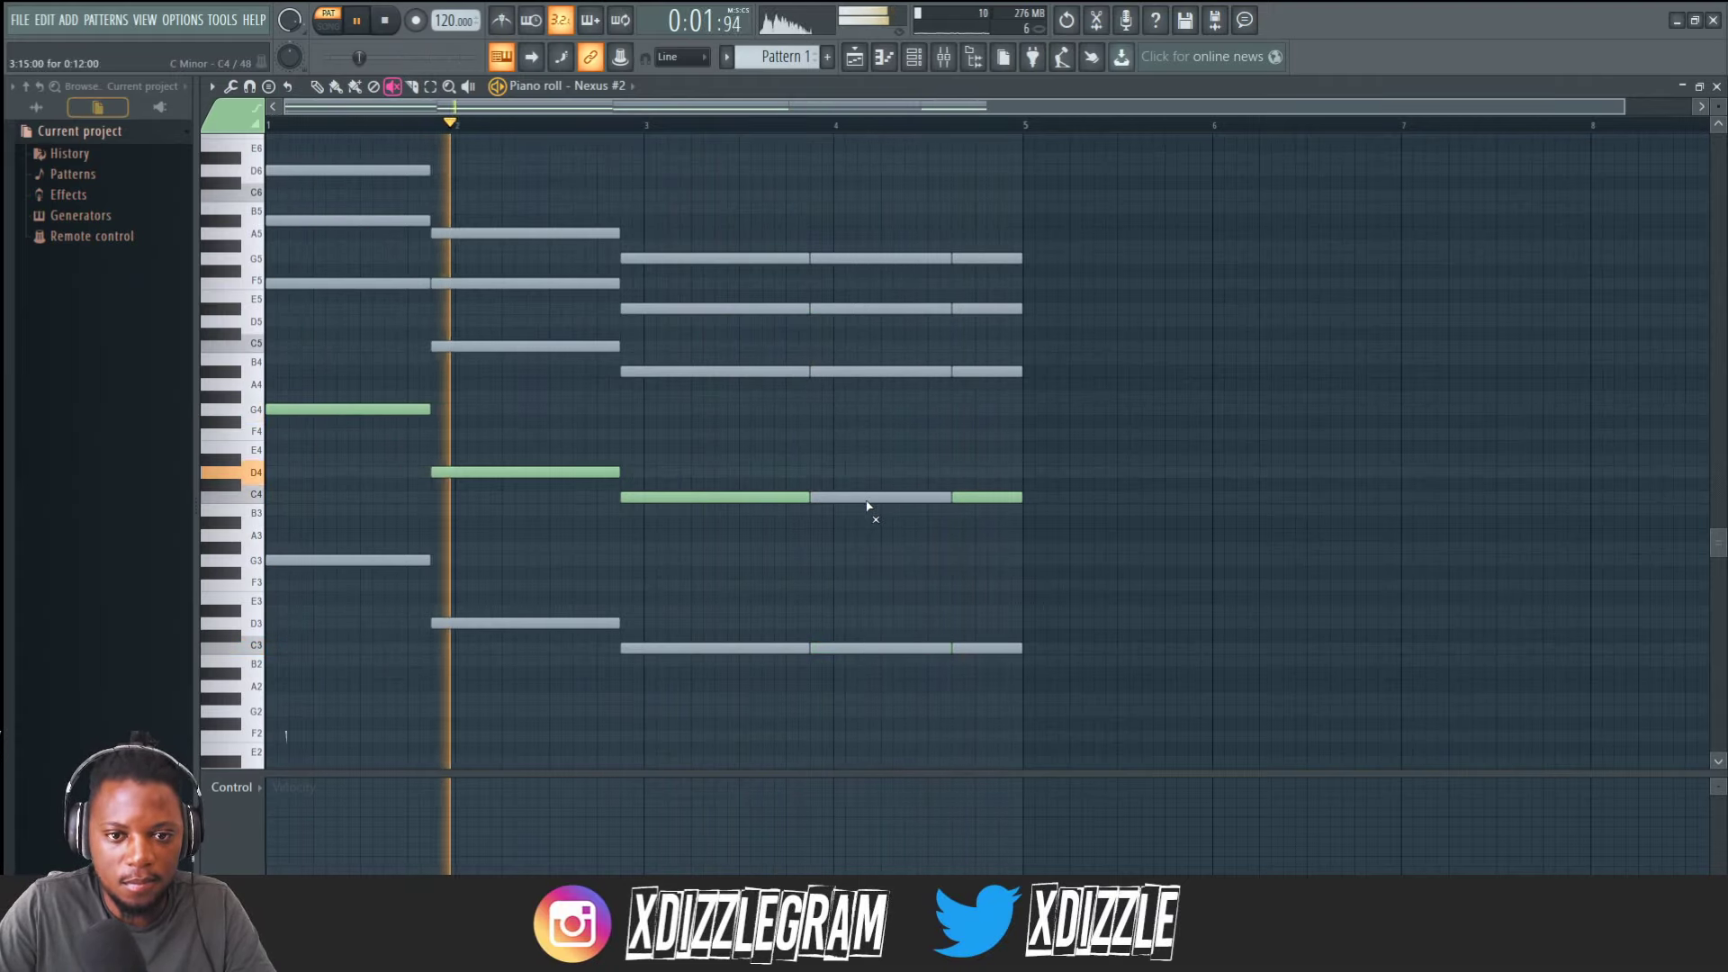
left_click(866, 500)
scroll(303, 130, "up", 2)
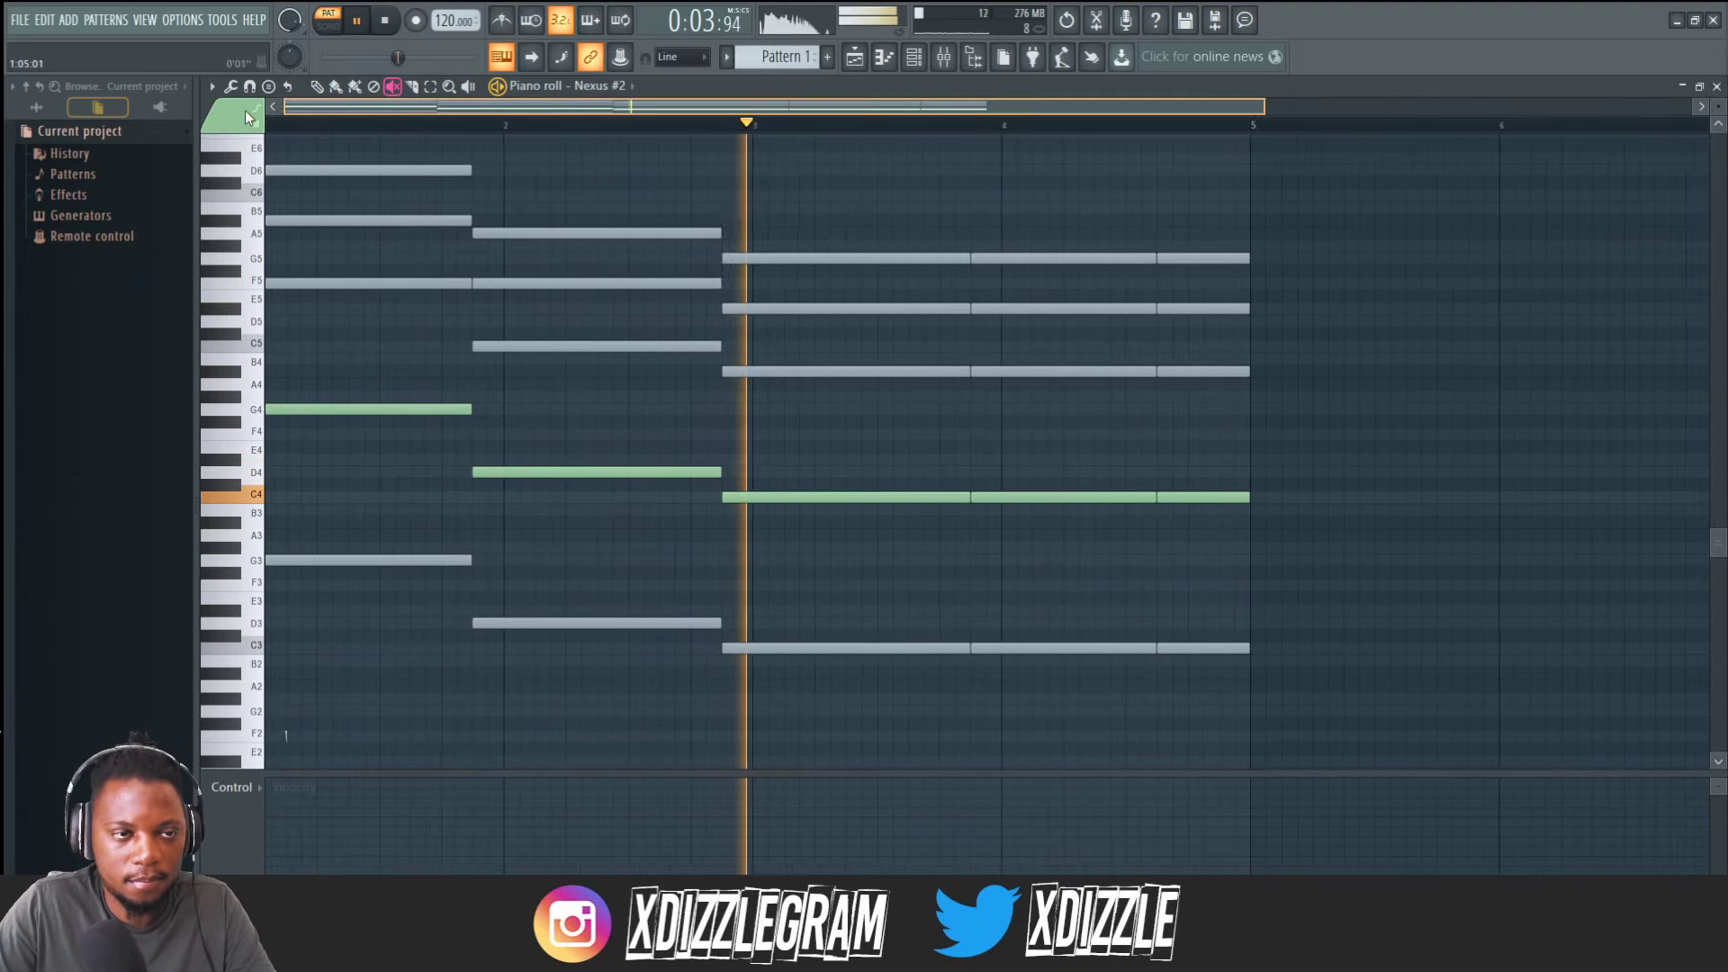
scroll(440, 130, "down", 2)
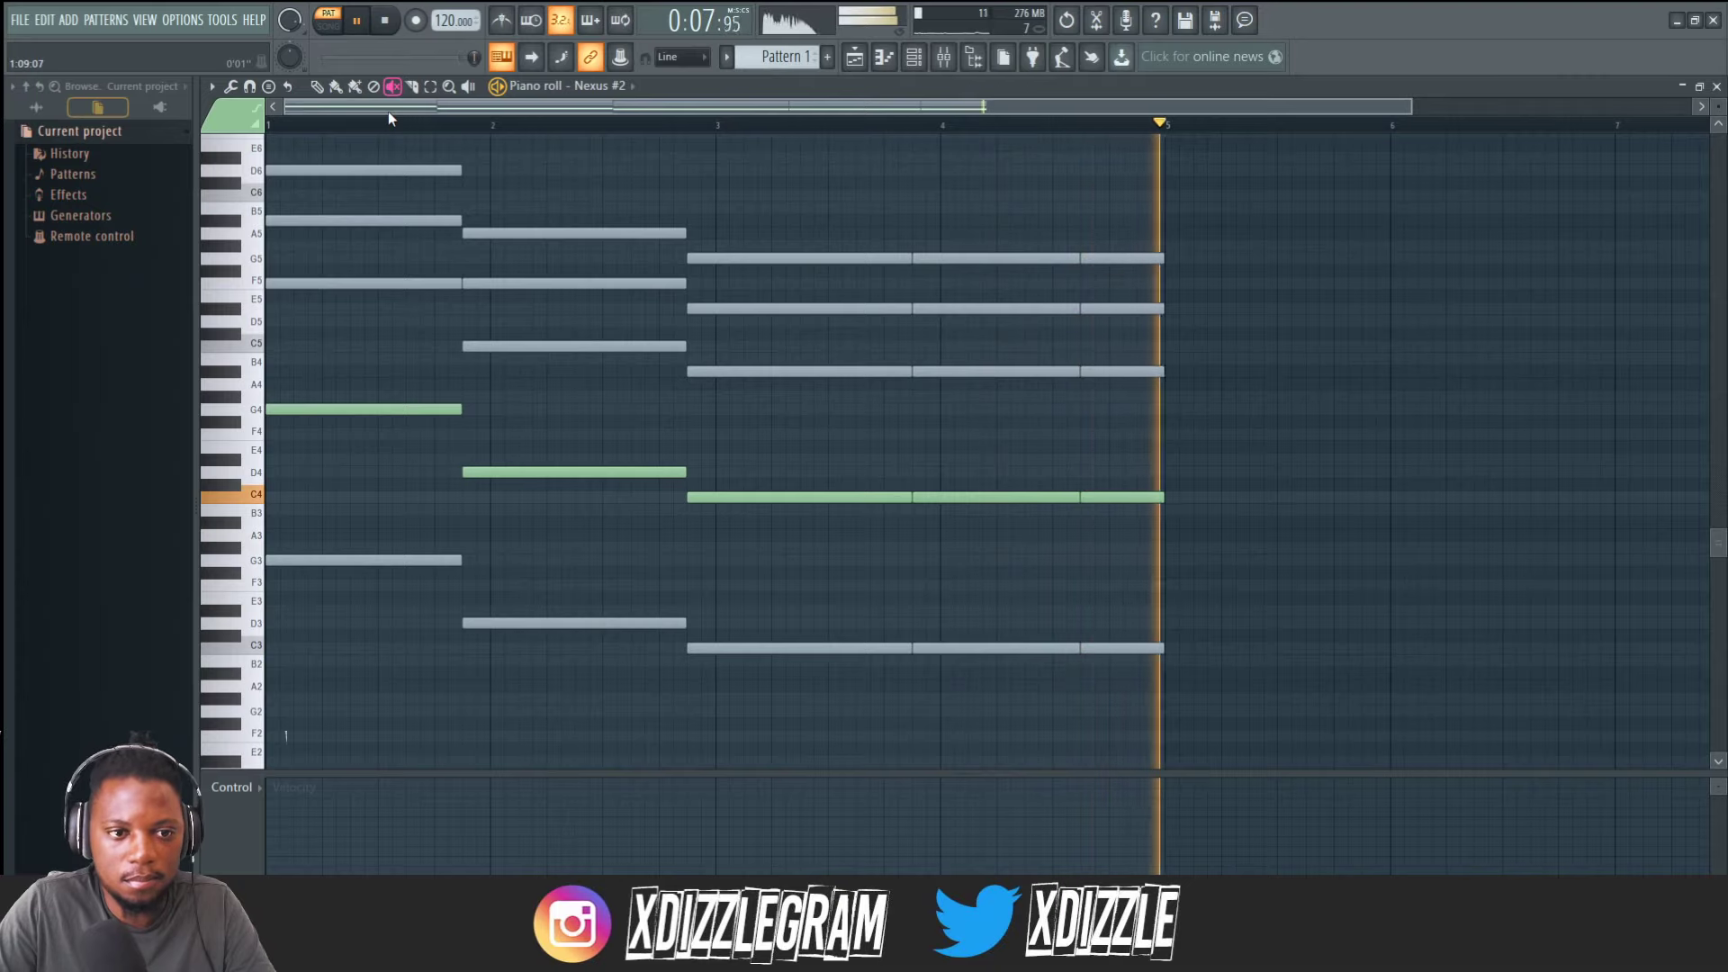
scroll(324, 132, "up", 1)
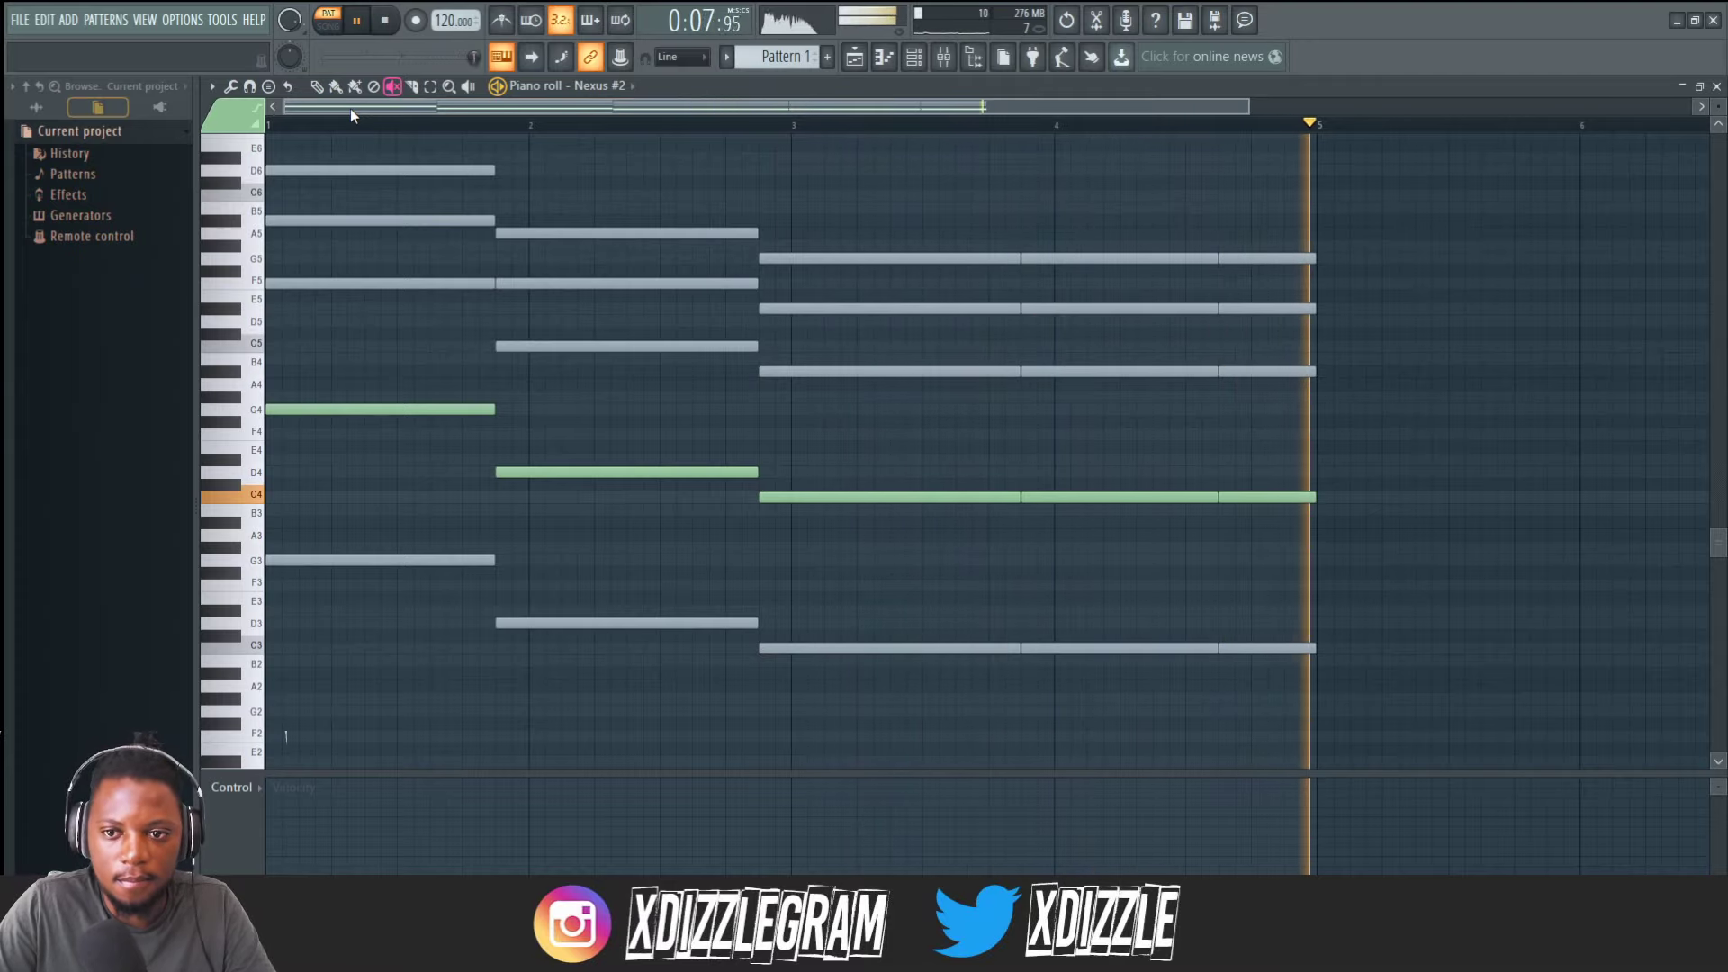
Slice the first chord's G4 into four segments and mute the original Nexus channel.
key("space")
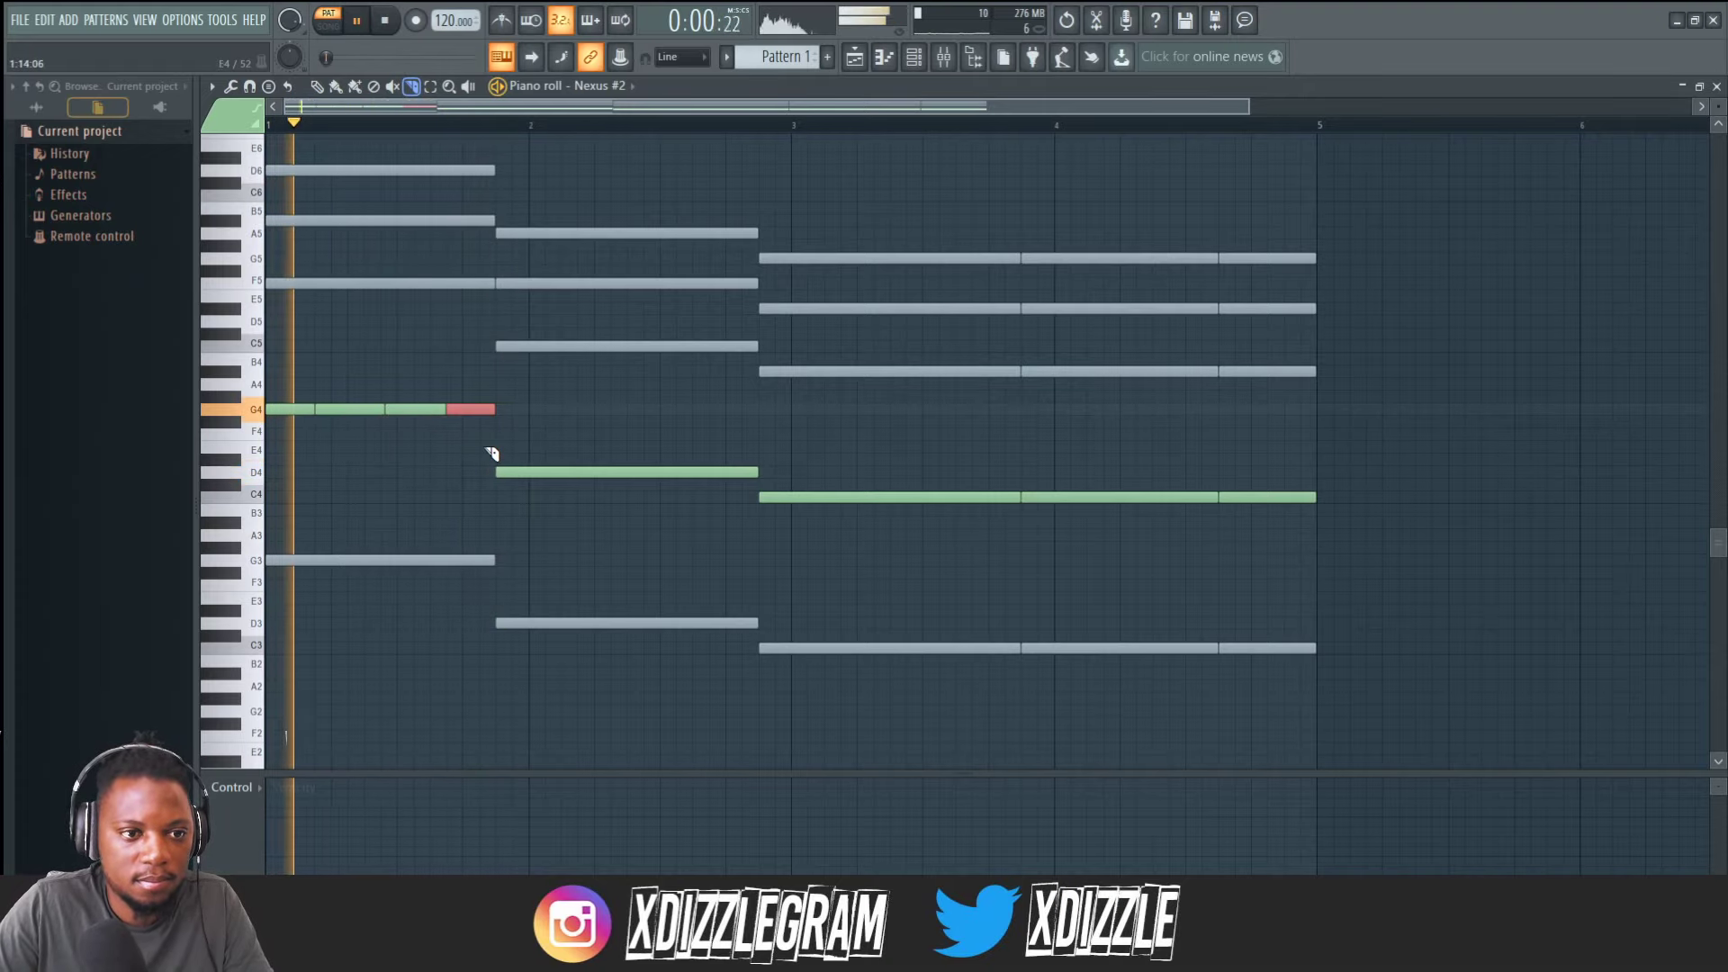
key("space")
double_click(683, 86)
key("F6")
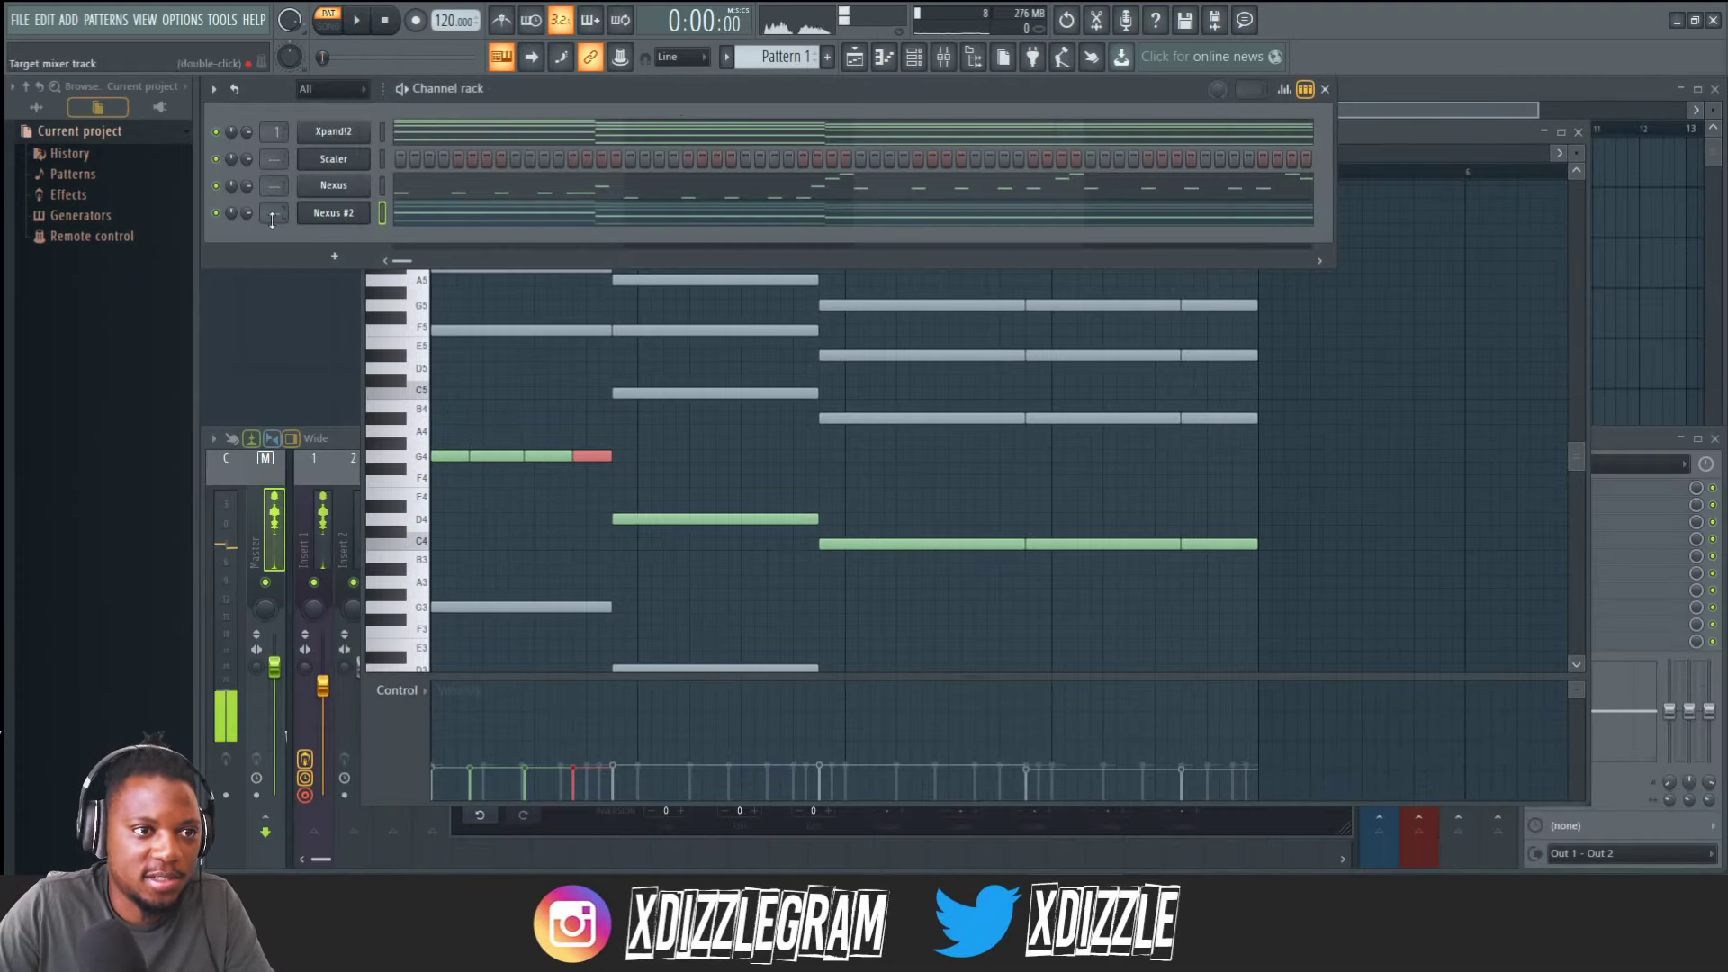
key("space")
left_click(1400, 135)
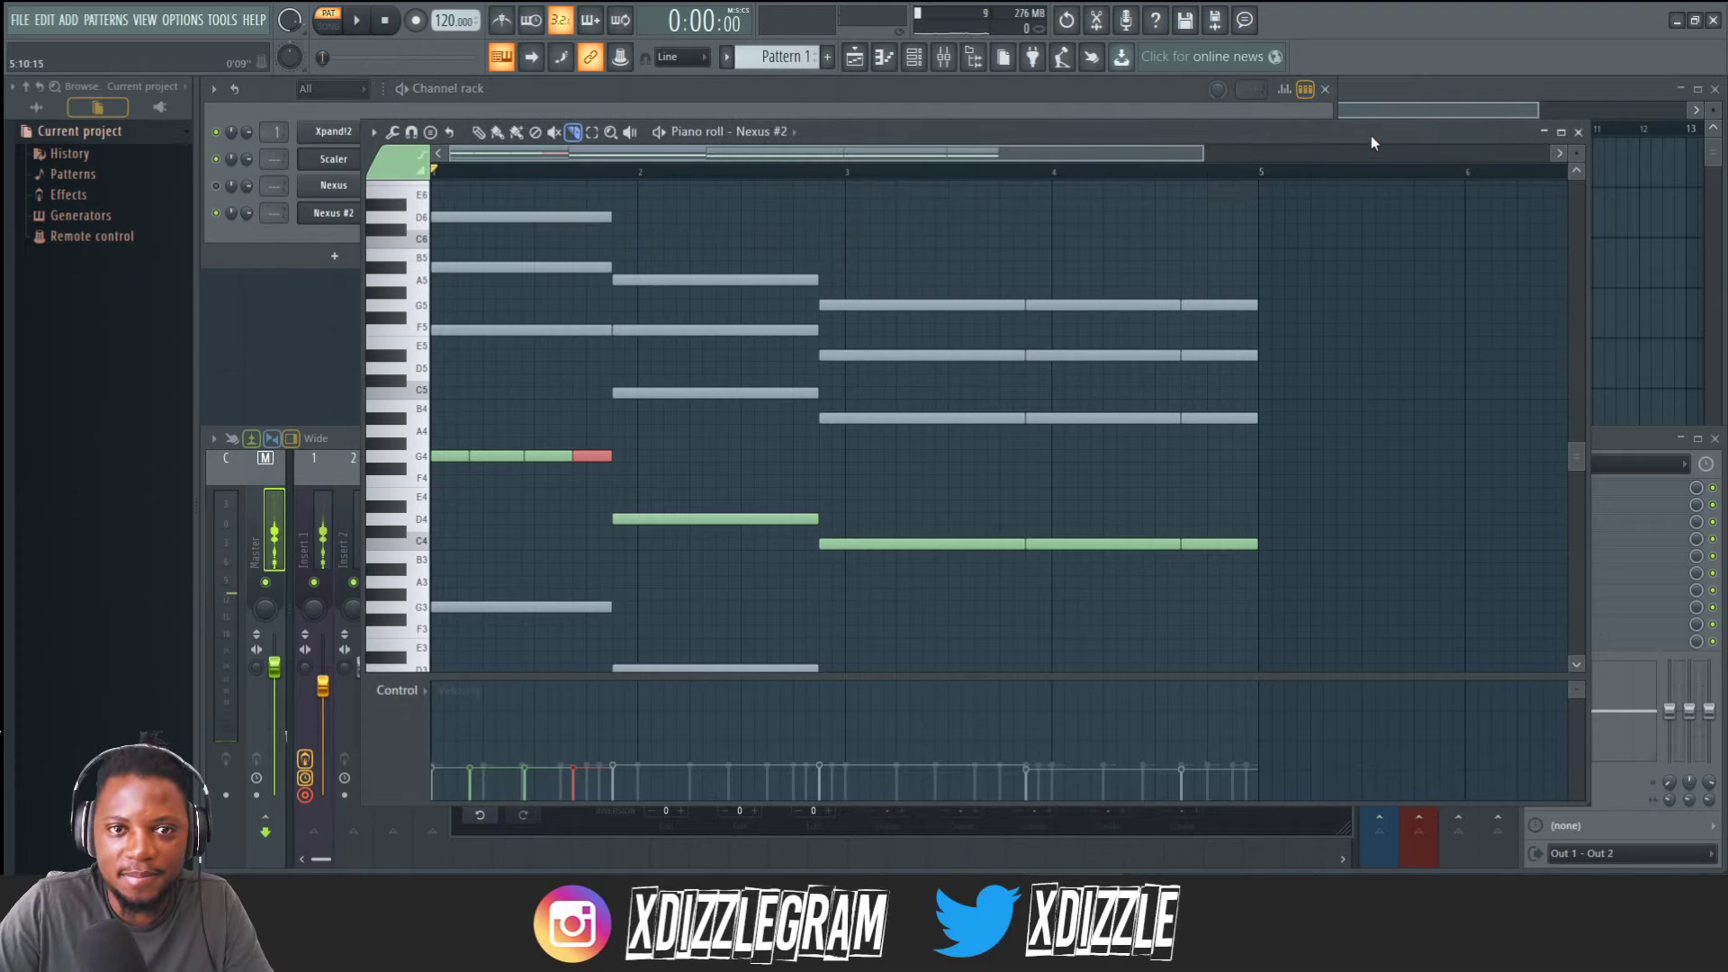
double_click(1369, 135)
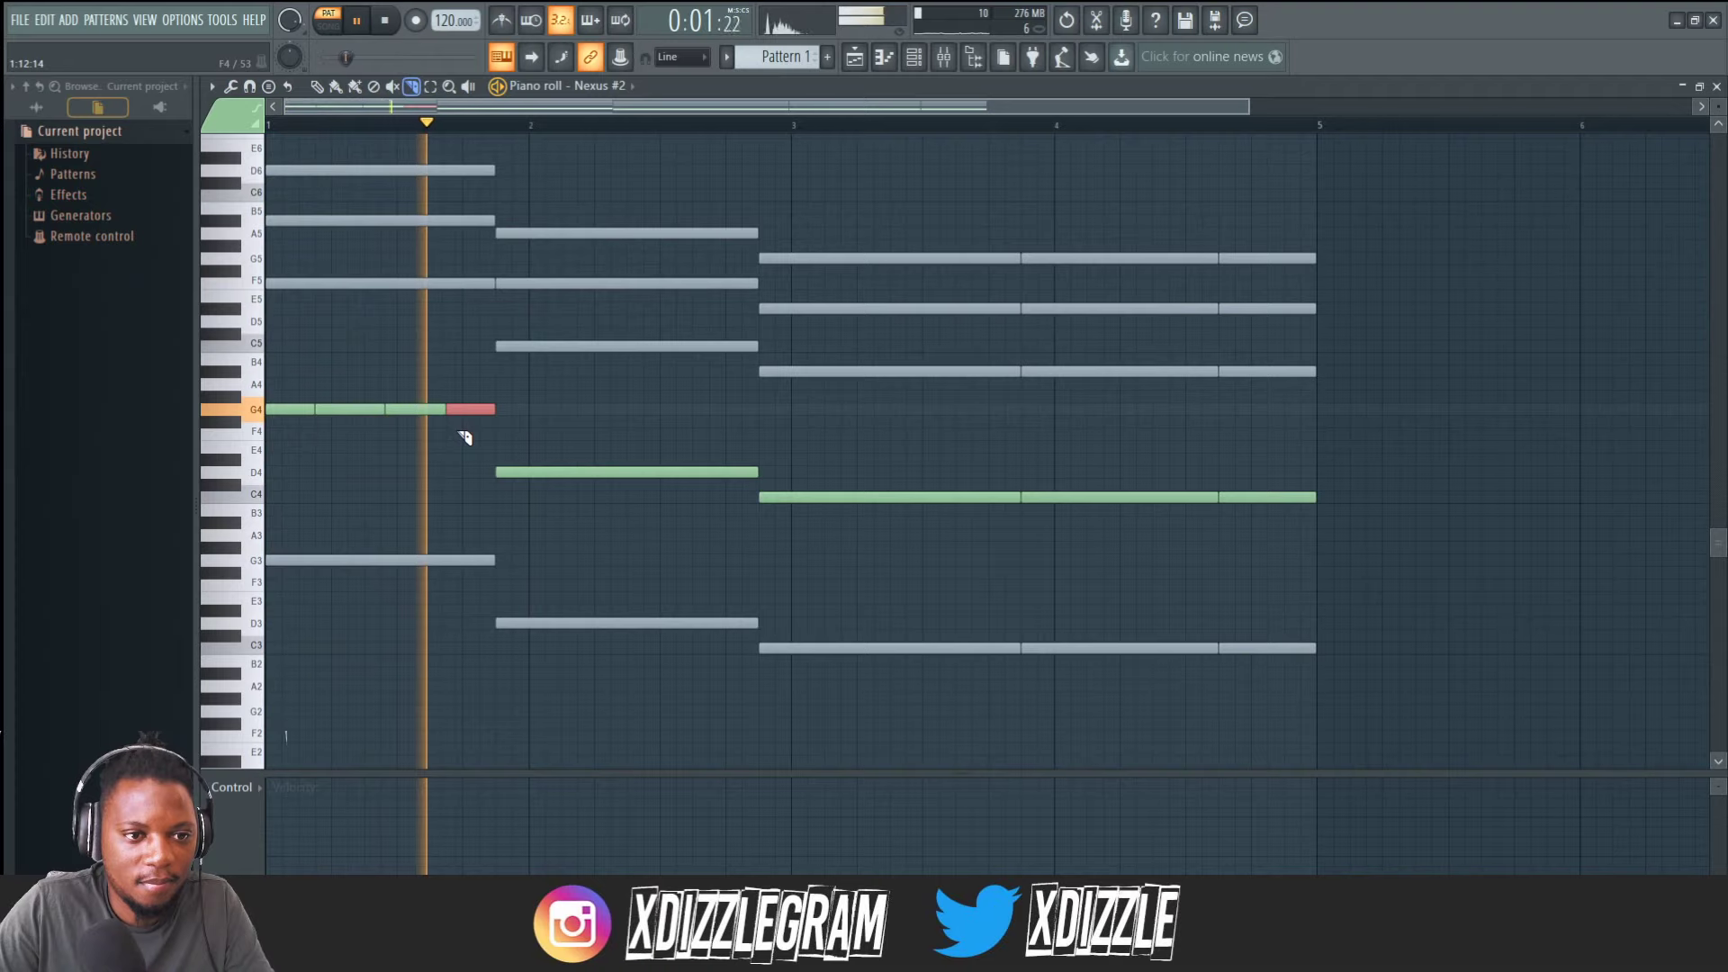
Undo the channel mute and the last G4 cut, and slice that note again slightly earlier.
key("space")
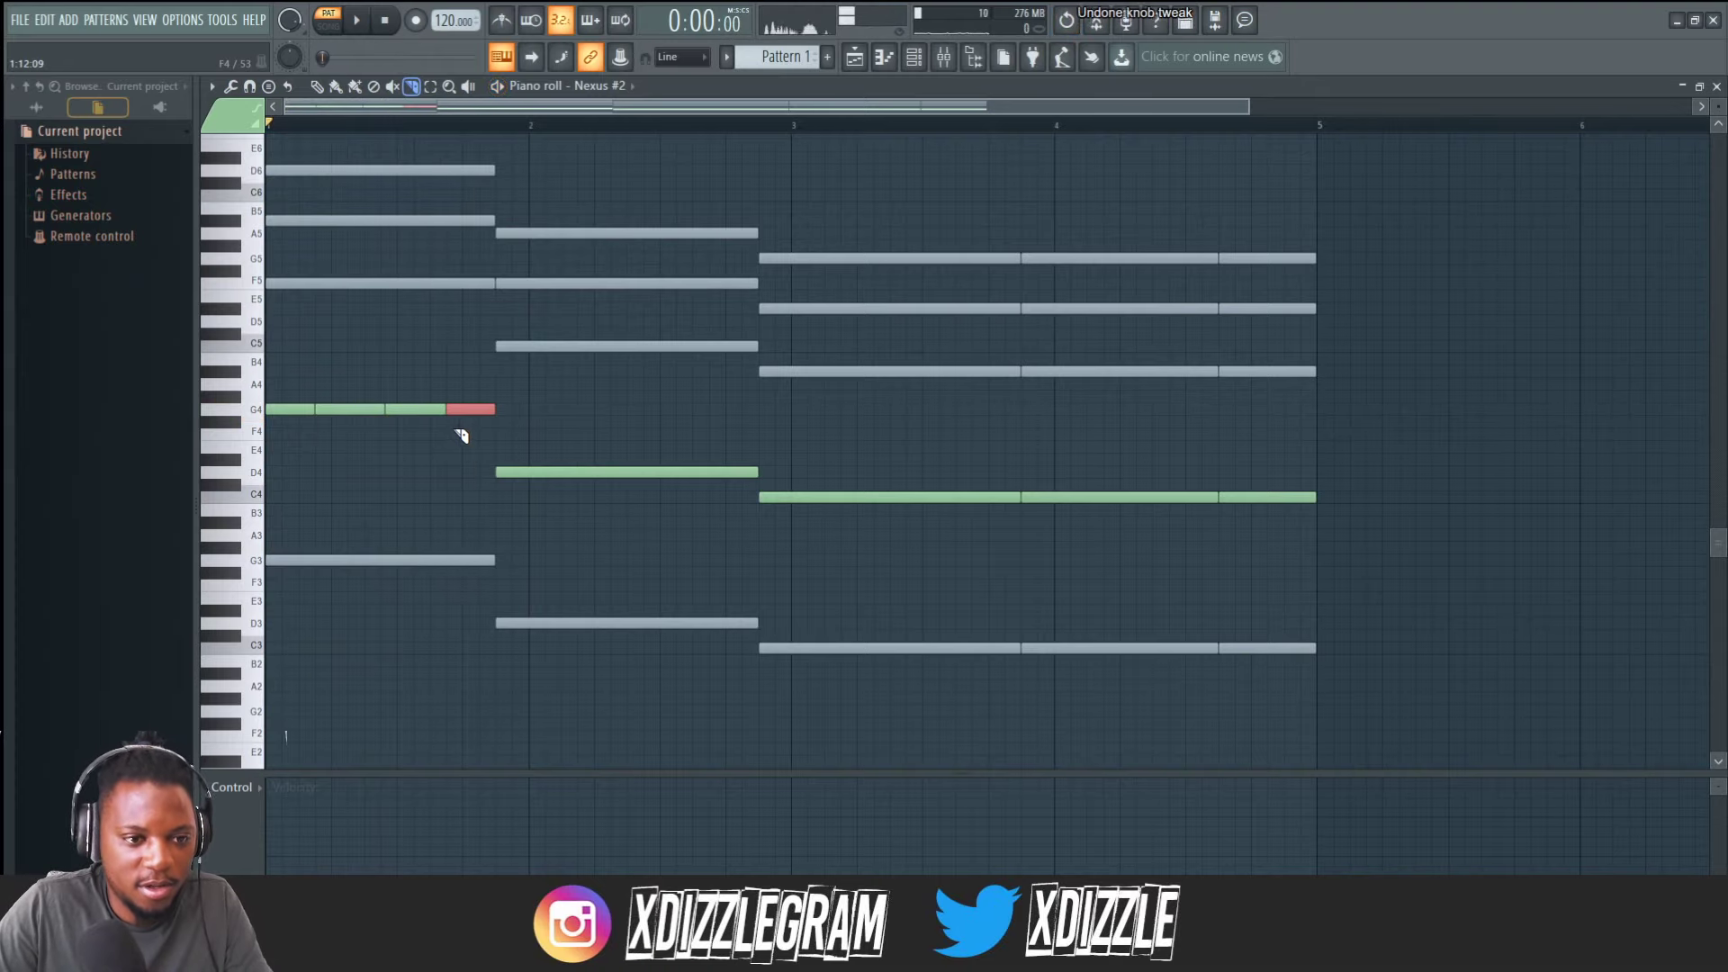
key("ctrl+z")
key("space")
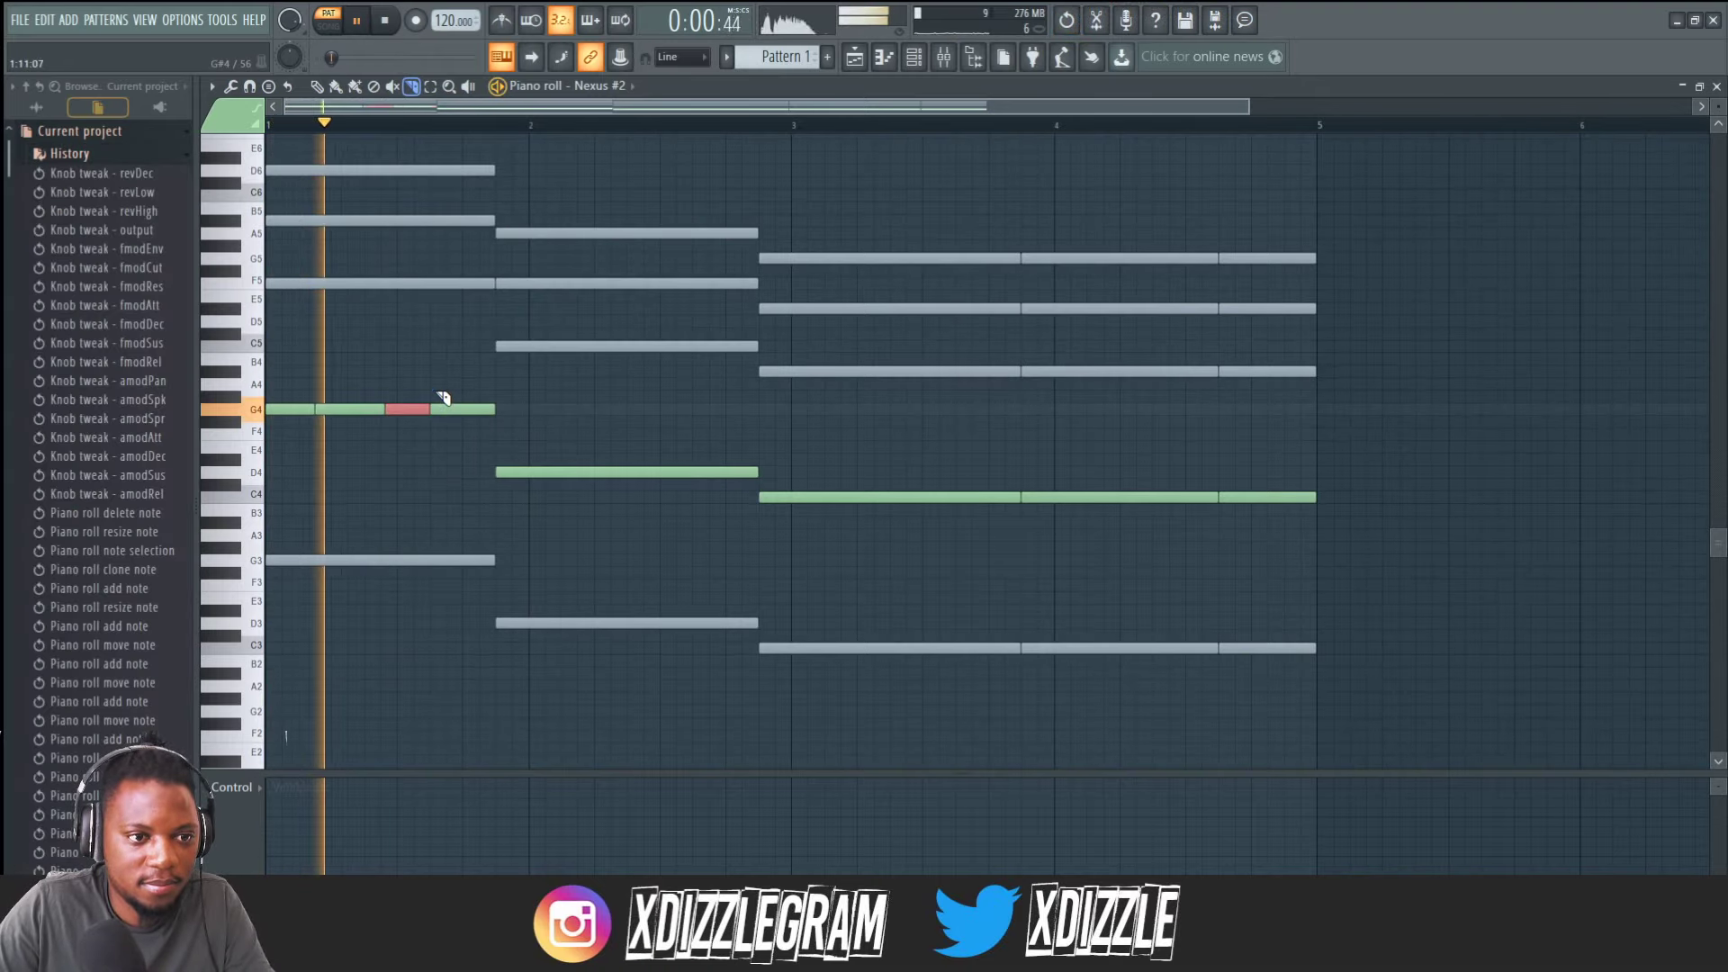
key("space")
Mute the original Nexus channel again and play the pattern with the Nexus #2 piano roll in front.
double_click(690, 83)
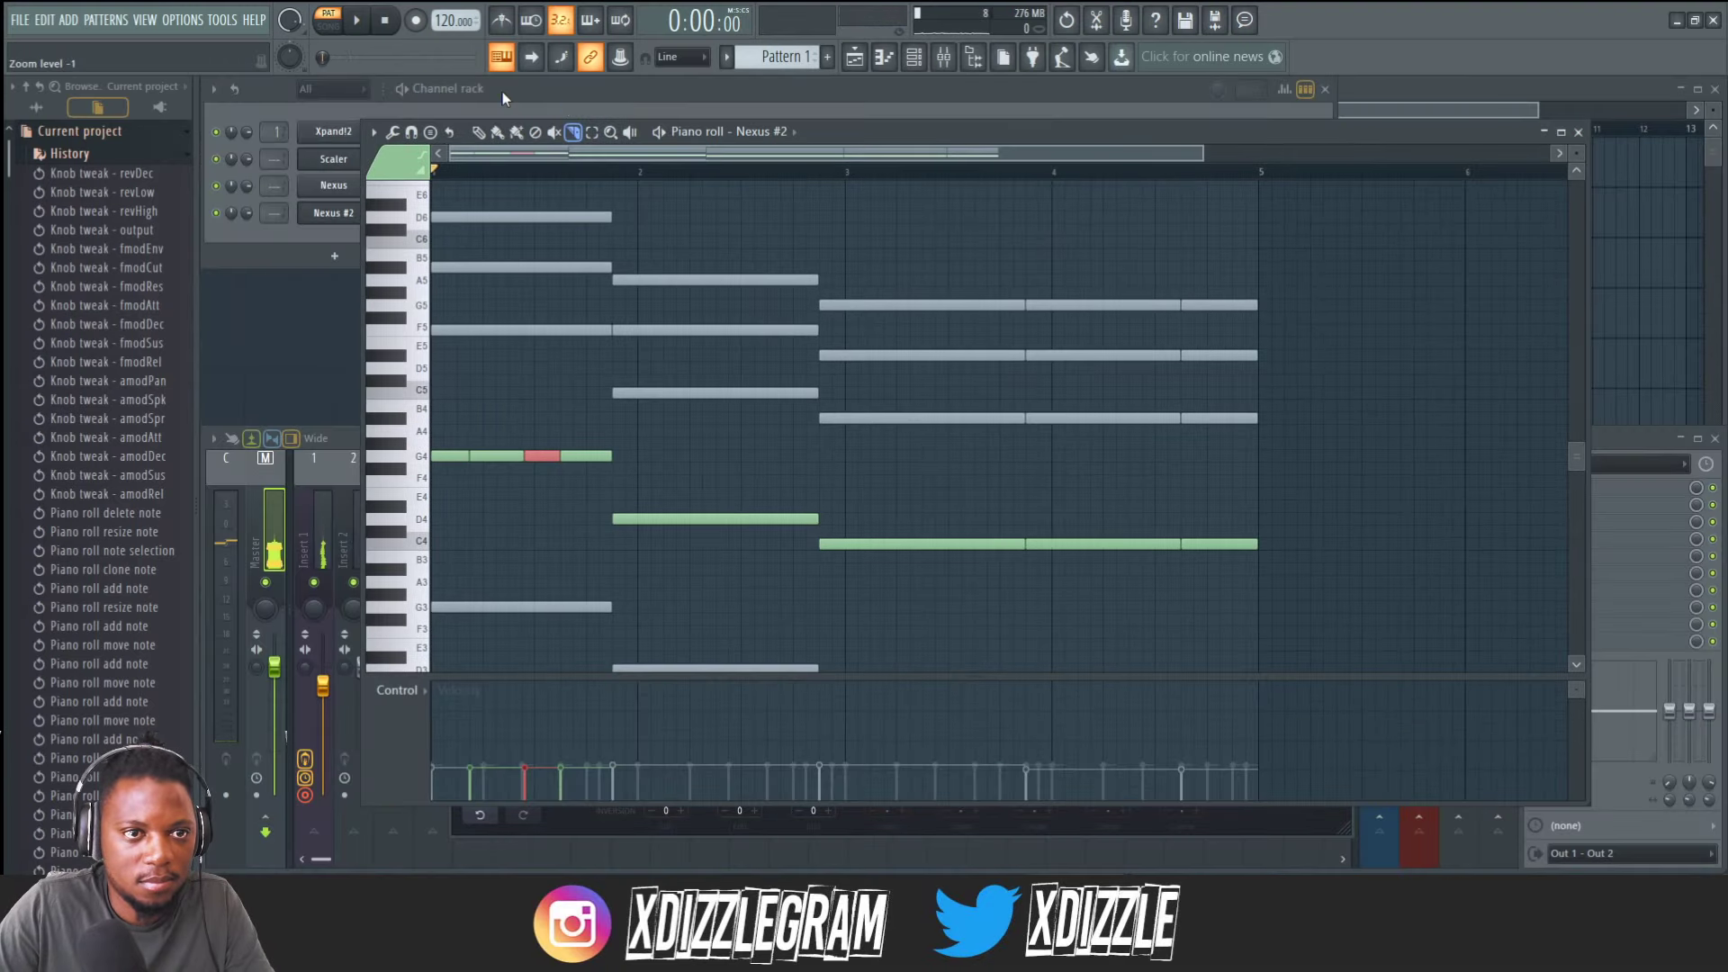
left_click(502, 92)
key("space")
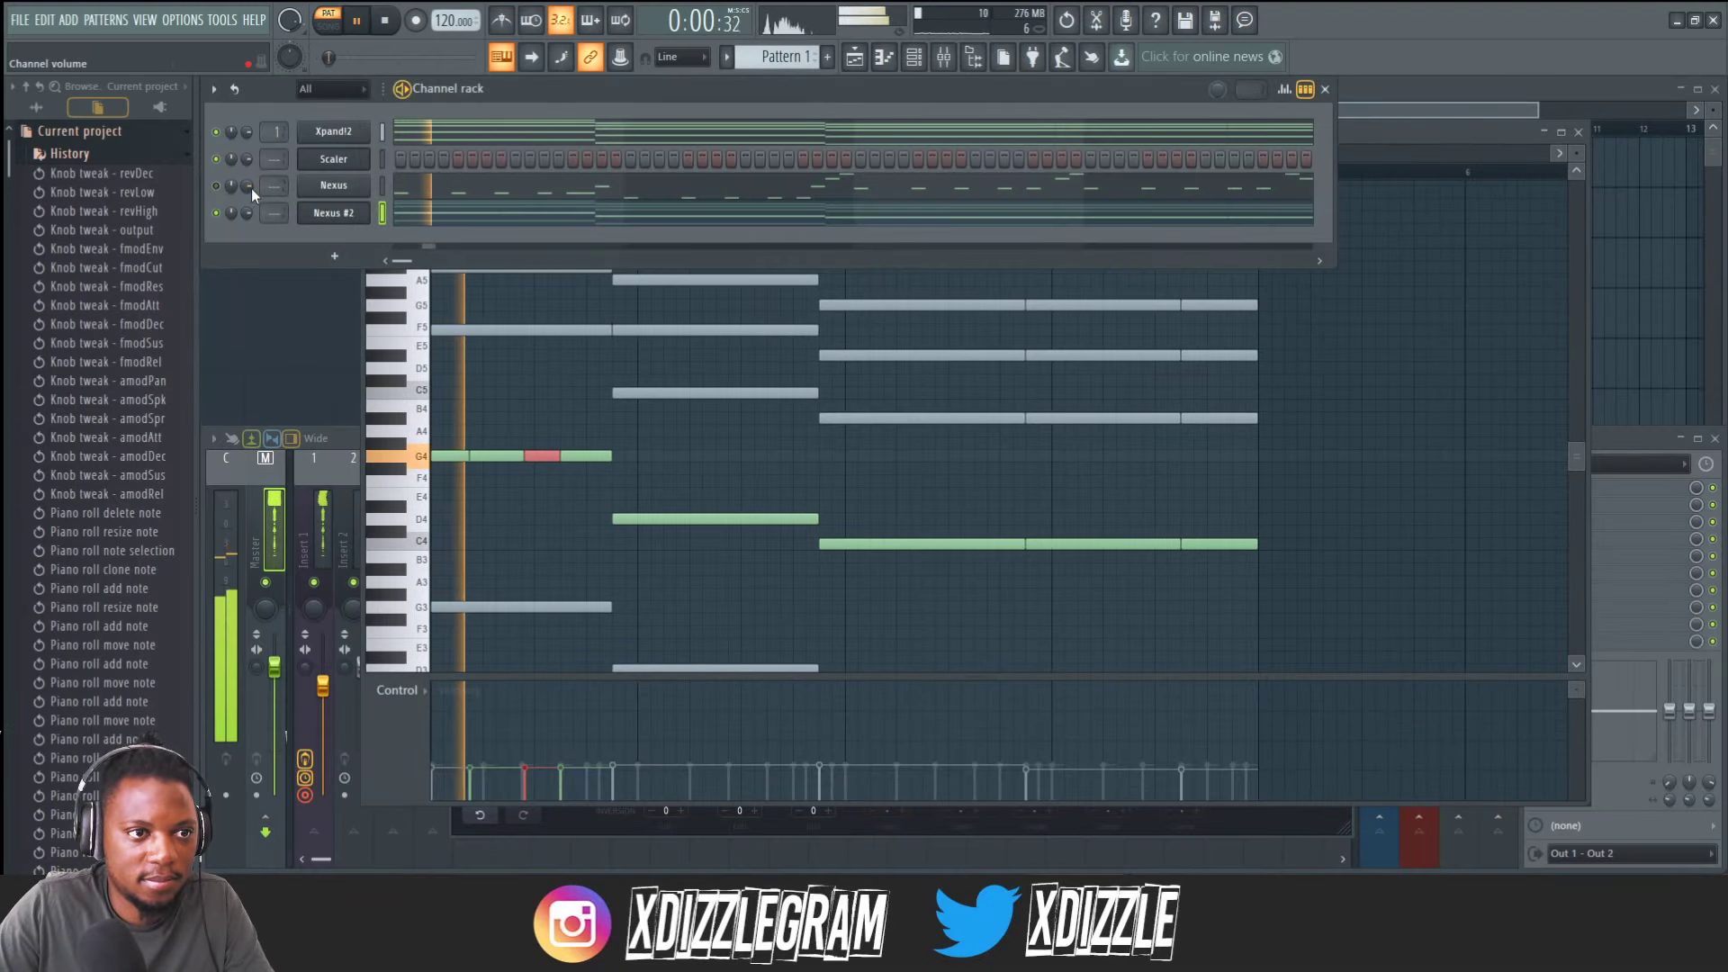
left_click(509, 213)
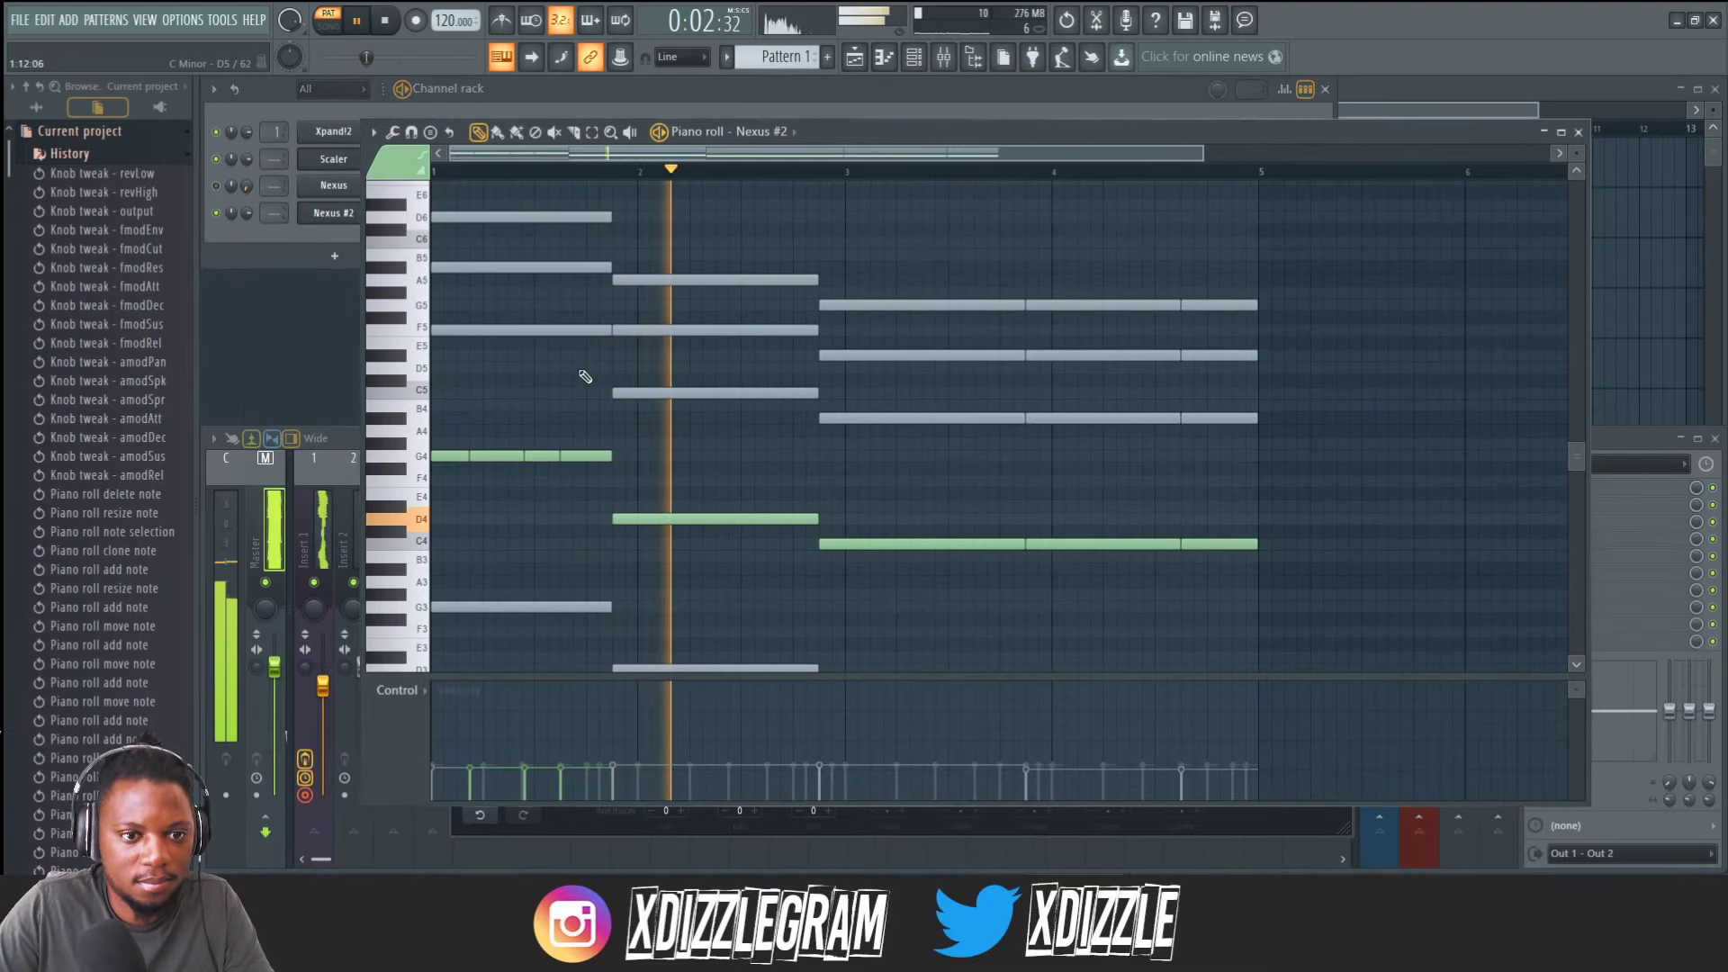
Cut the last segment of the first chord's G4 in two with the Slice tool, checking the rhythm in playback.
key("space")
key("space")
left_click(574, 133)
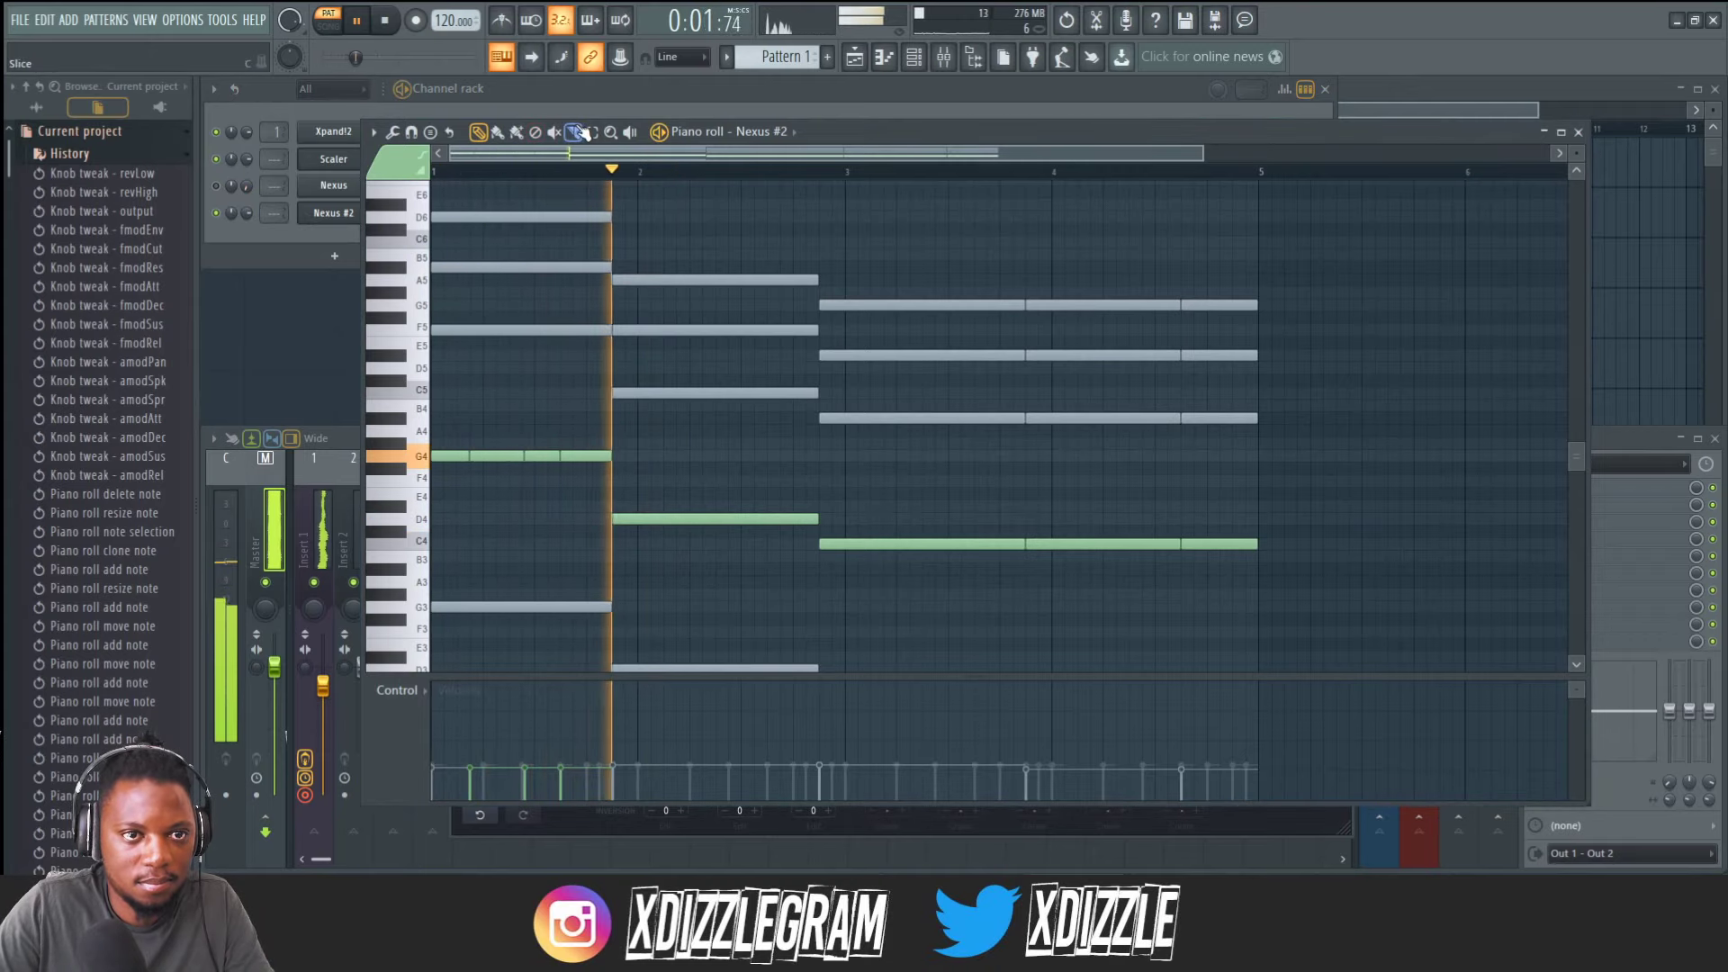
key("space")
key("space")
left_click_drag(587, 476, 586, 430)
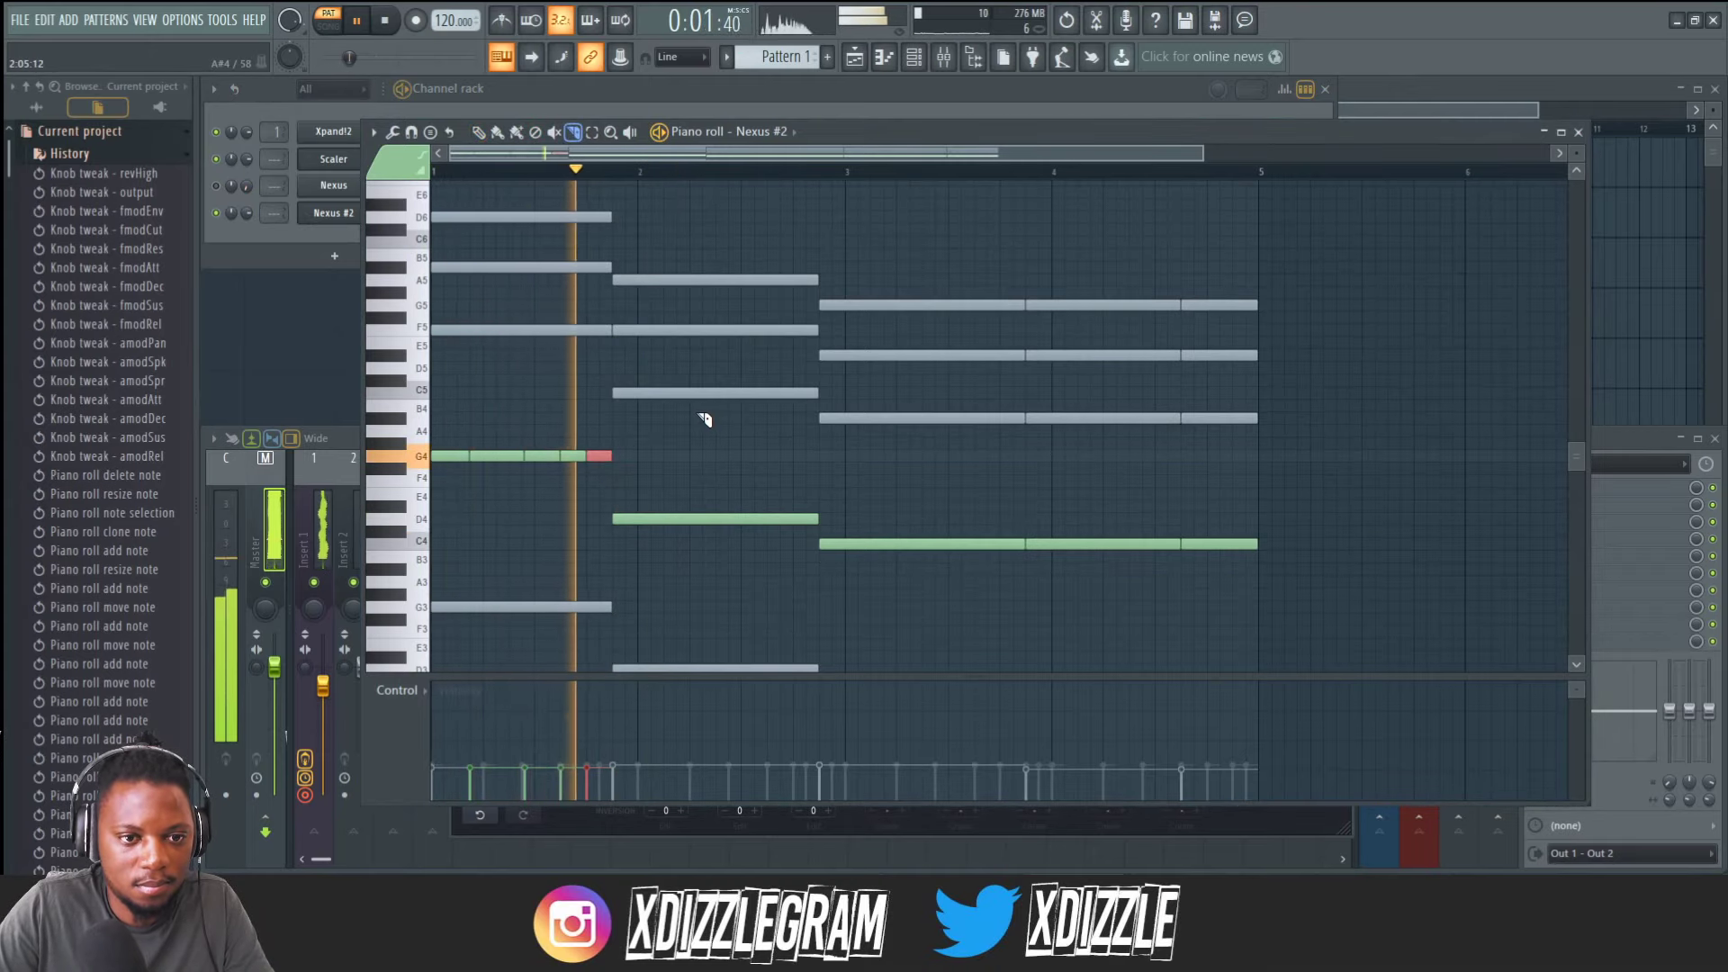
key("space")
key("space")
Slice the second chord's D4 into five segments during playback.
left_click_drag(638, 504, 638, 531)
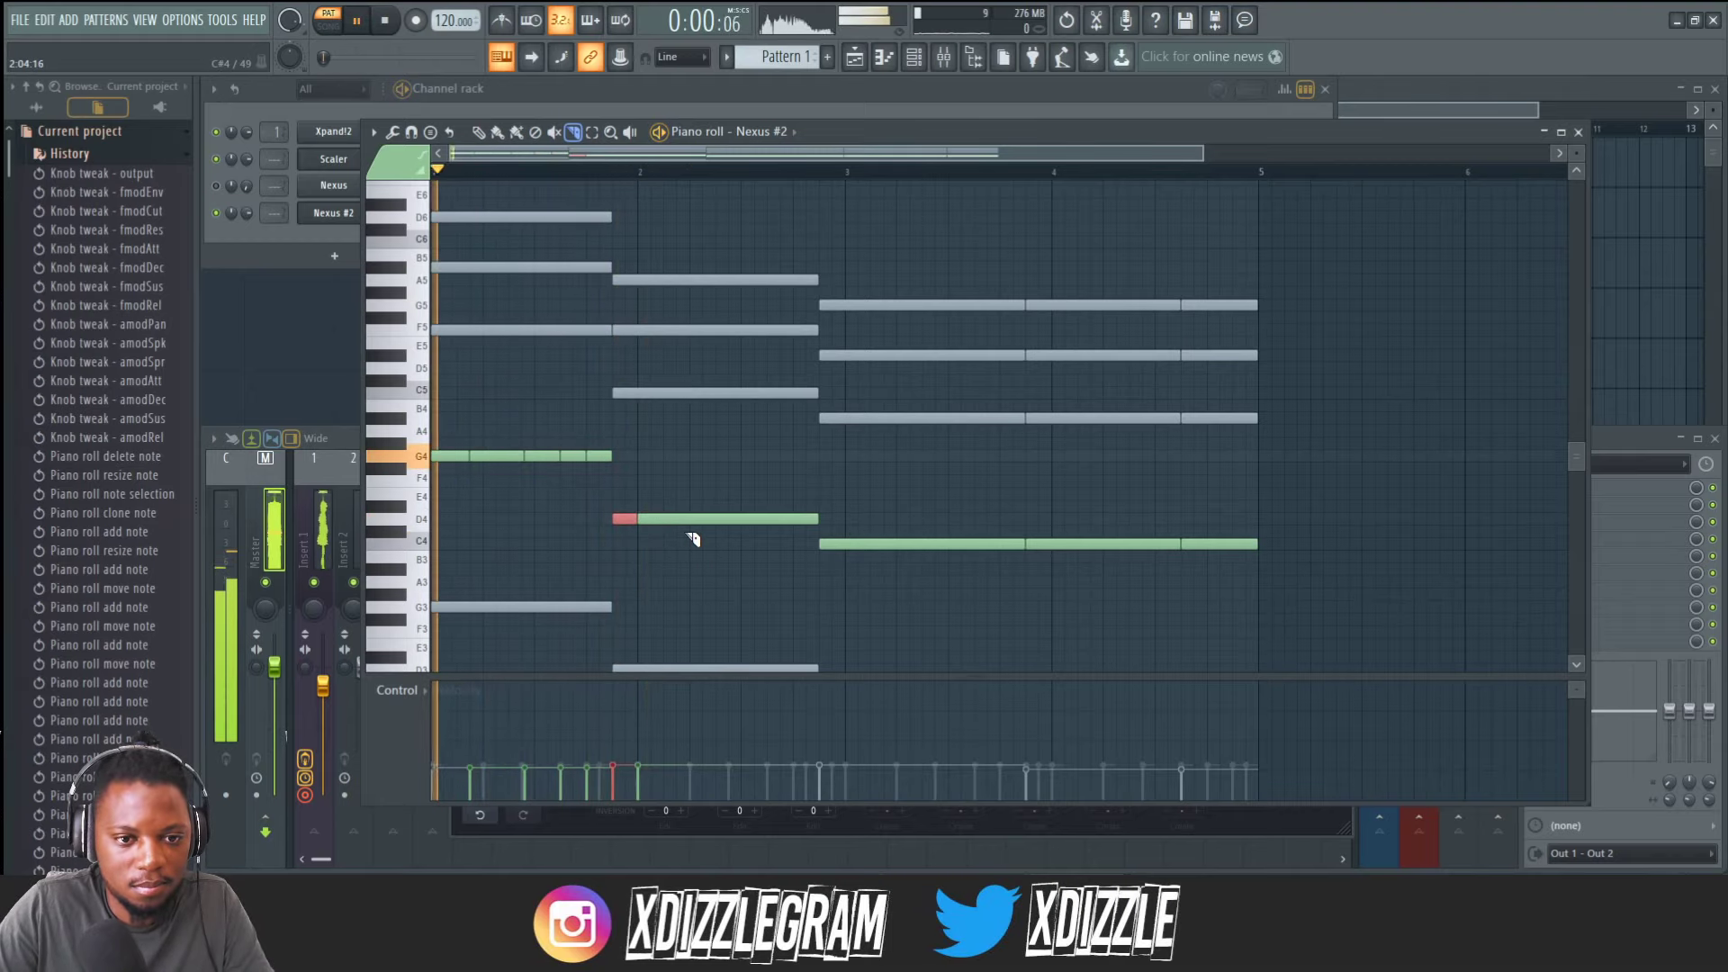
left_click_drag(677, 502, 684, 530)
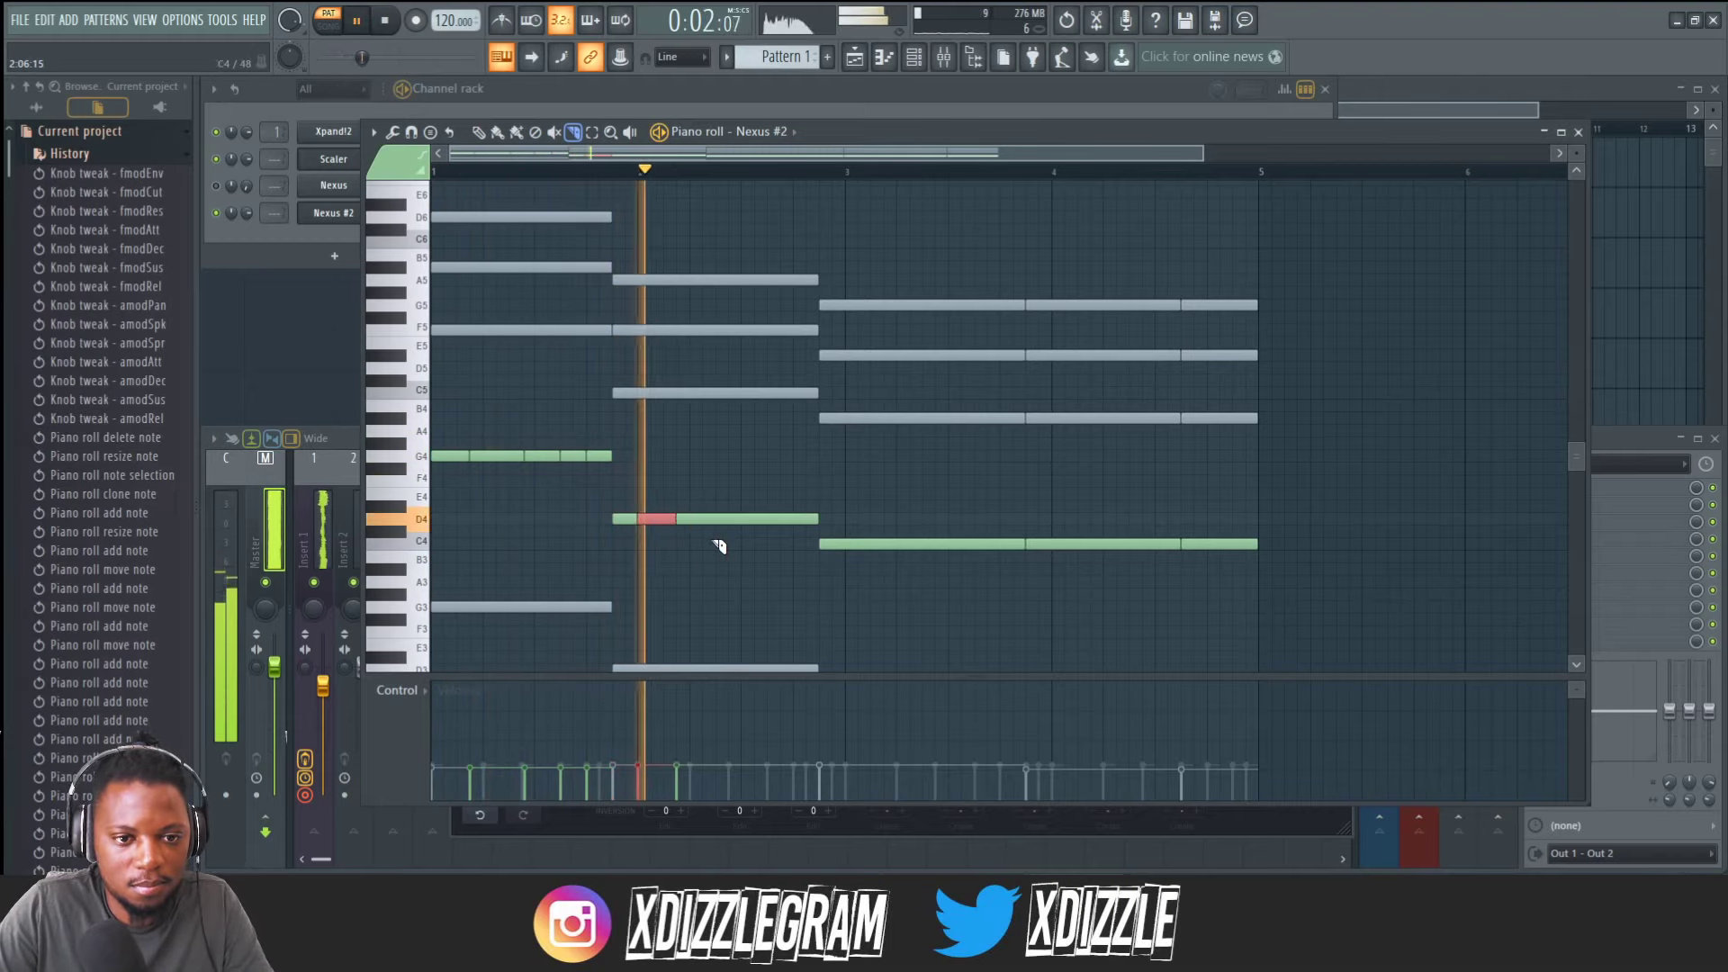
left_click_drag(728, 504, 734, 531)
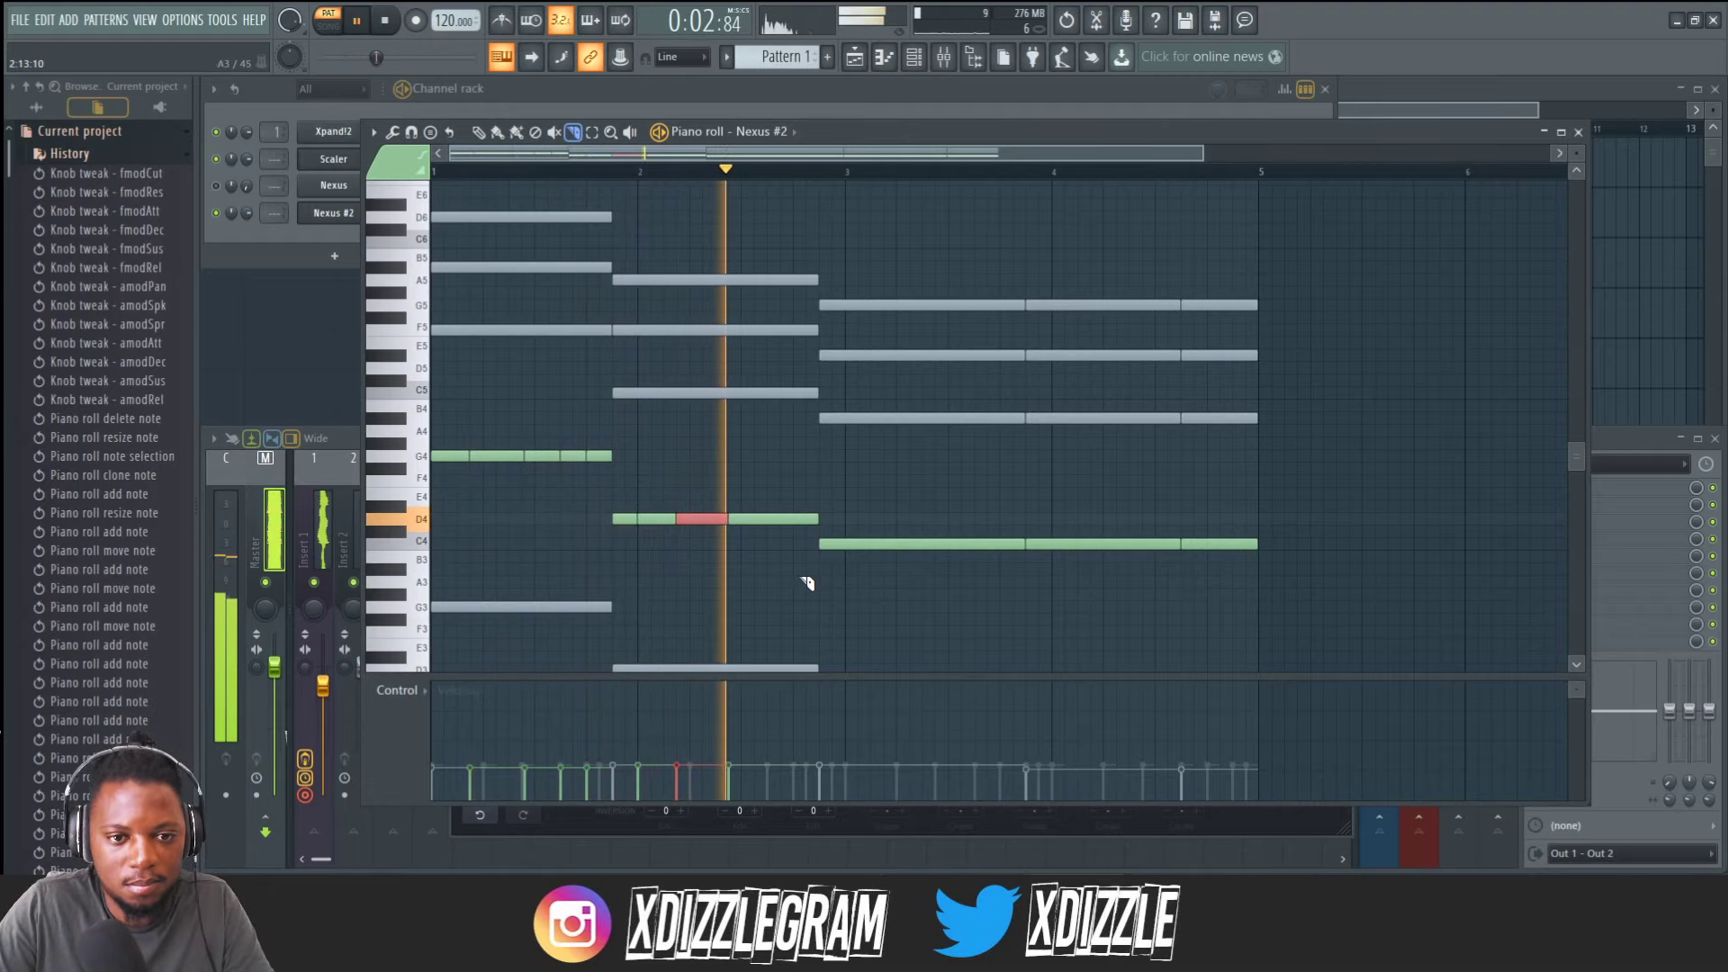
left_click_drag(761, 509, 763, 540)
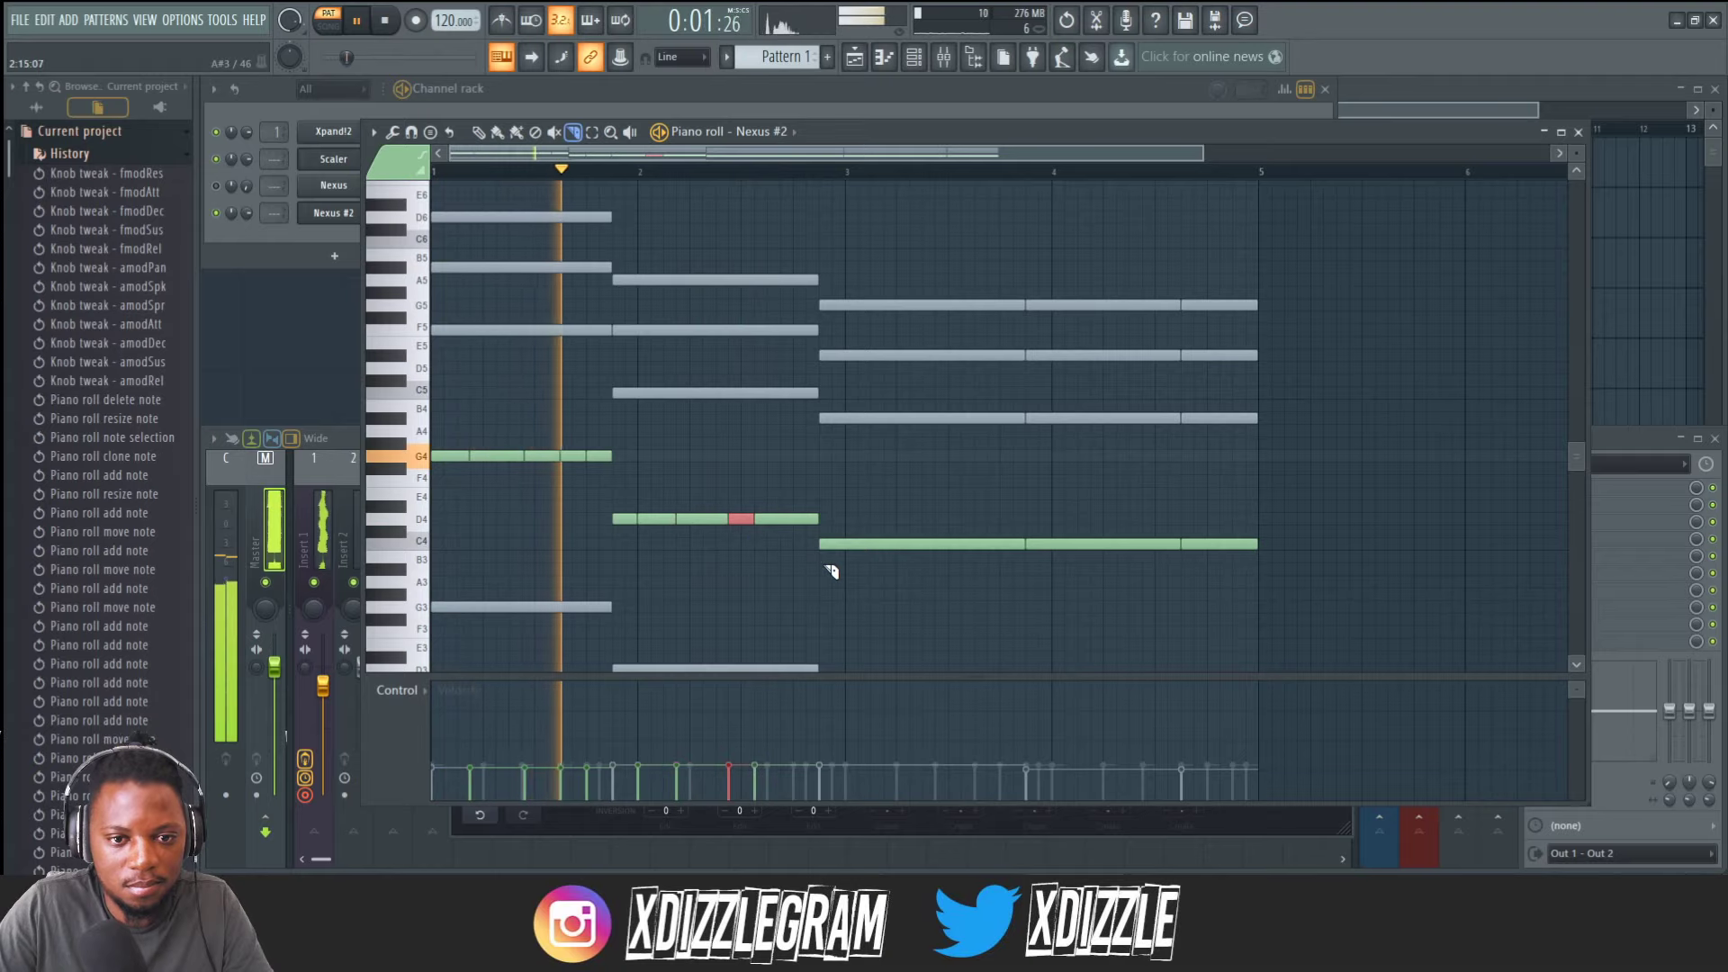
Redo the second chord's last D4 cut slightly later and add one more cut near the end of the note.
scroll(783, 173, "up", 2)
scroll(803, 539, "up", 1)
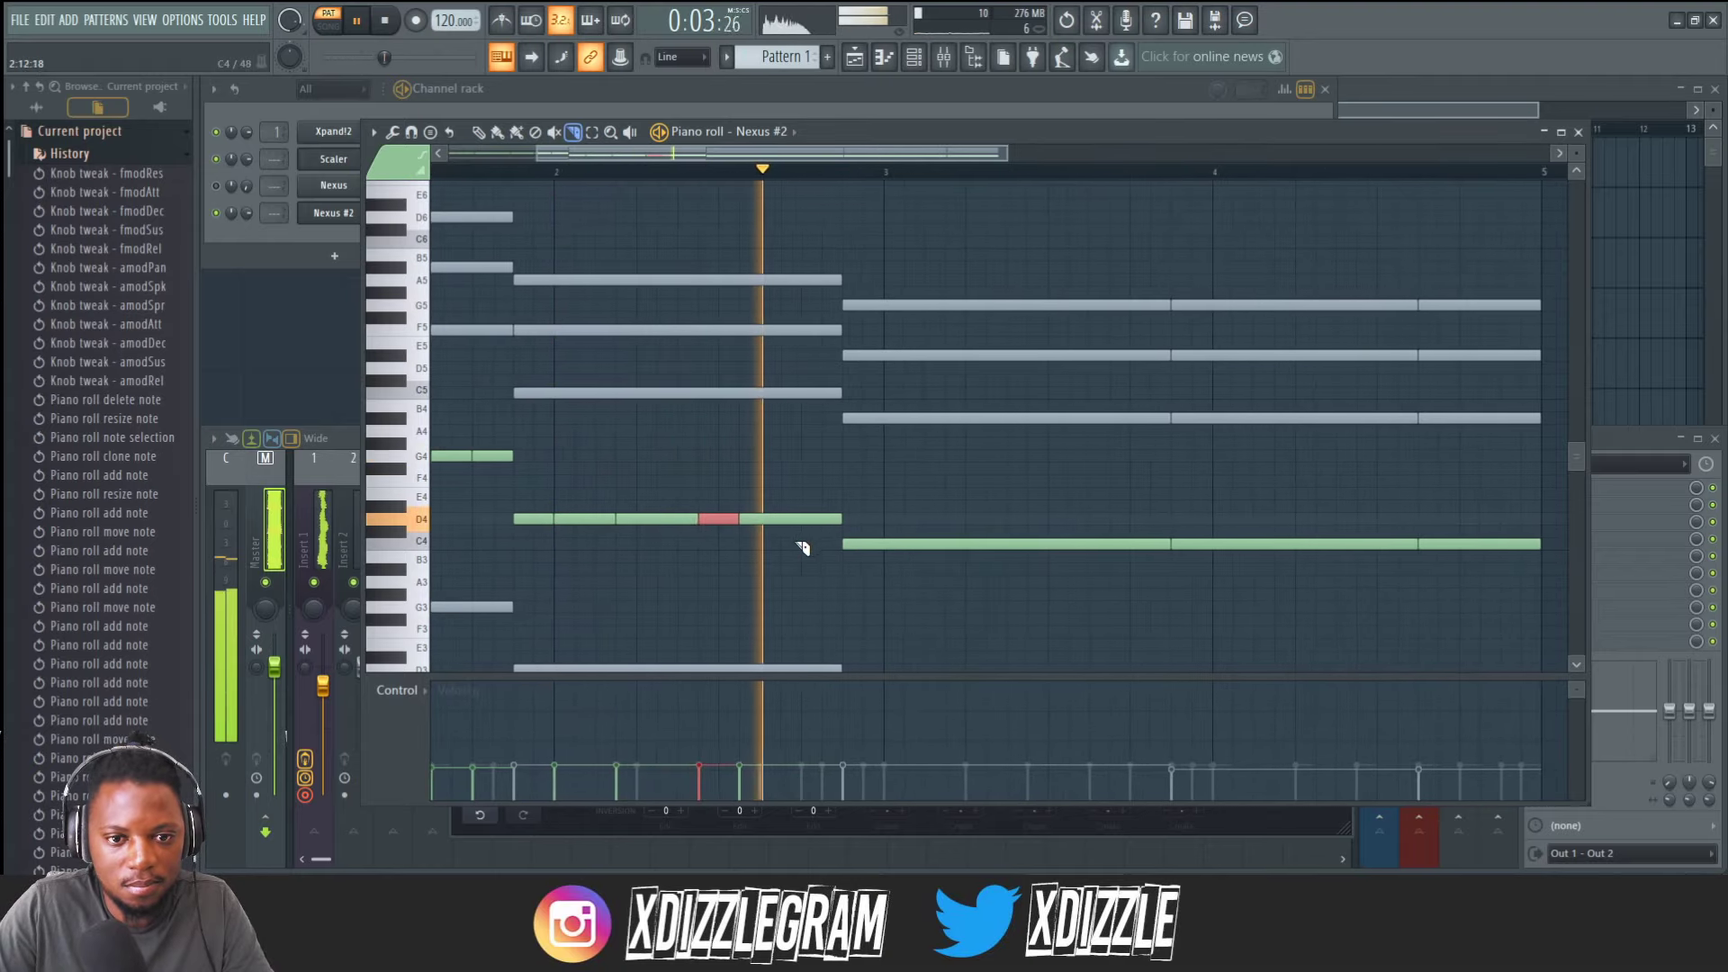
key("space")
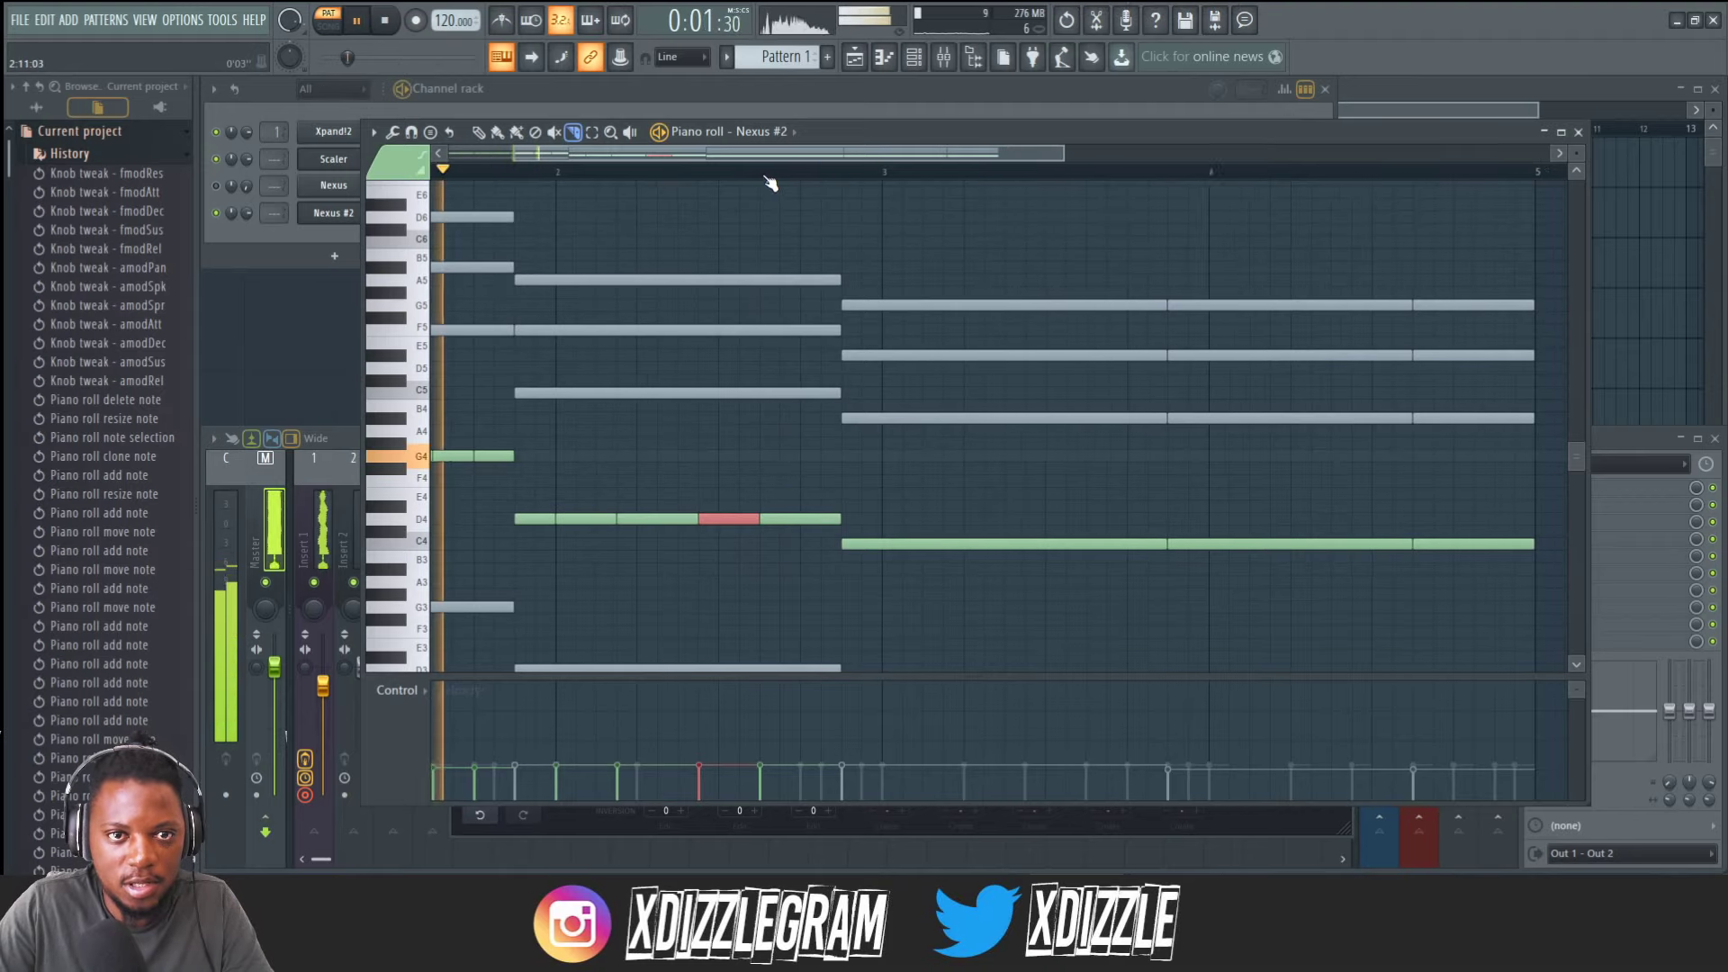
scroll(764, 206, "down", 2)
right_click(412, 19)
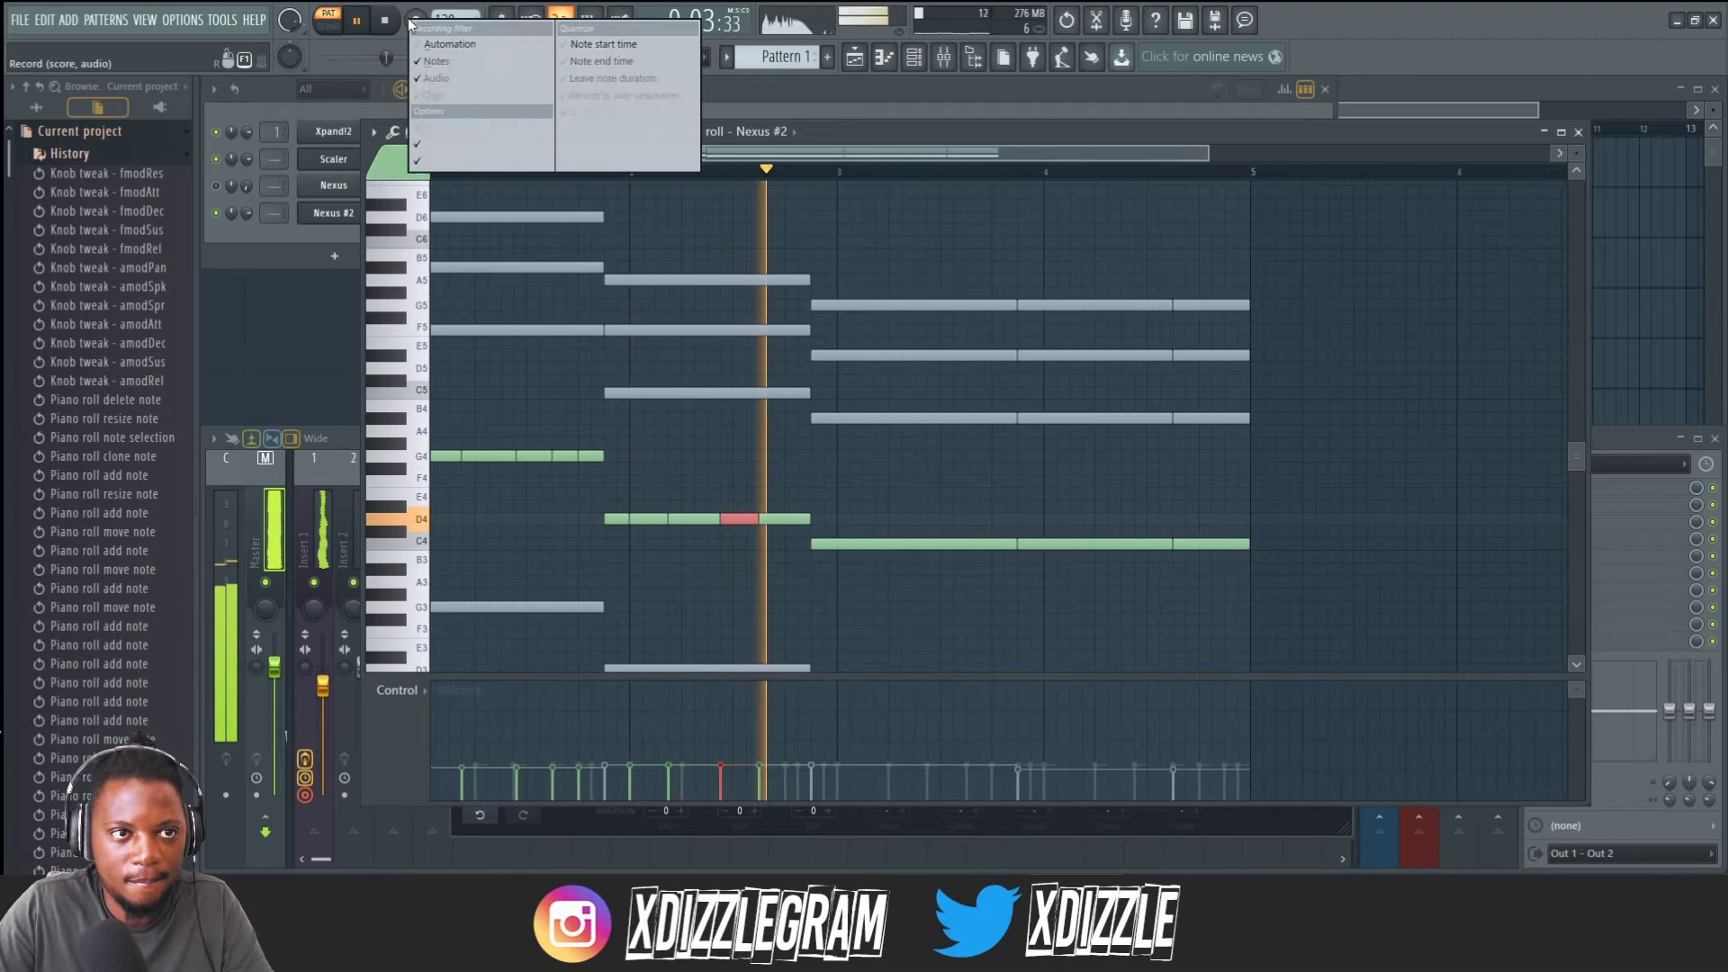
right_click(393, 18)
left_click(457, 28)
key("space")
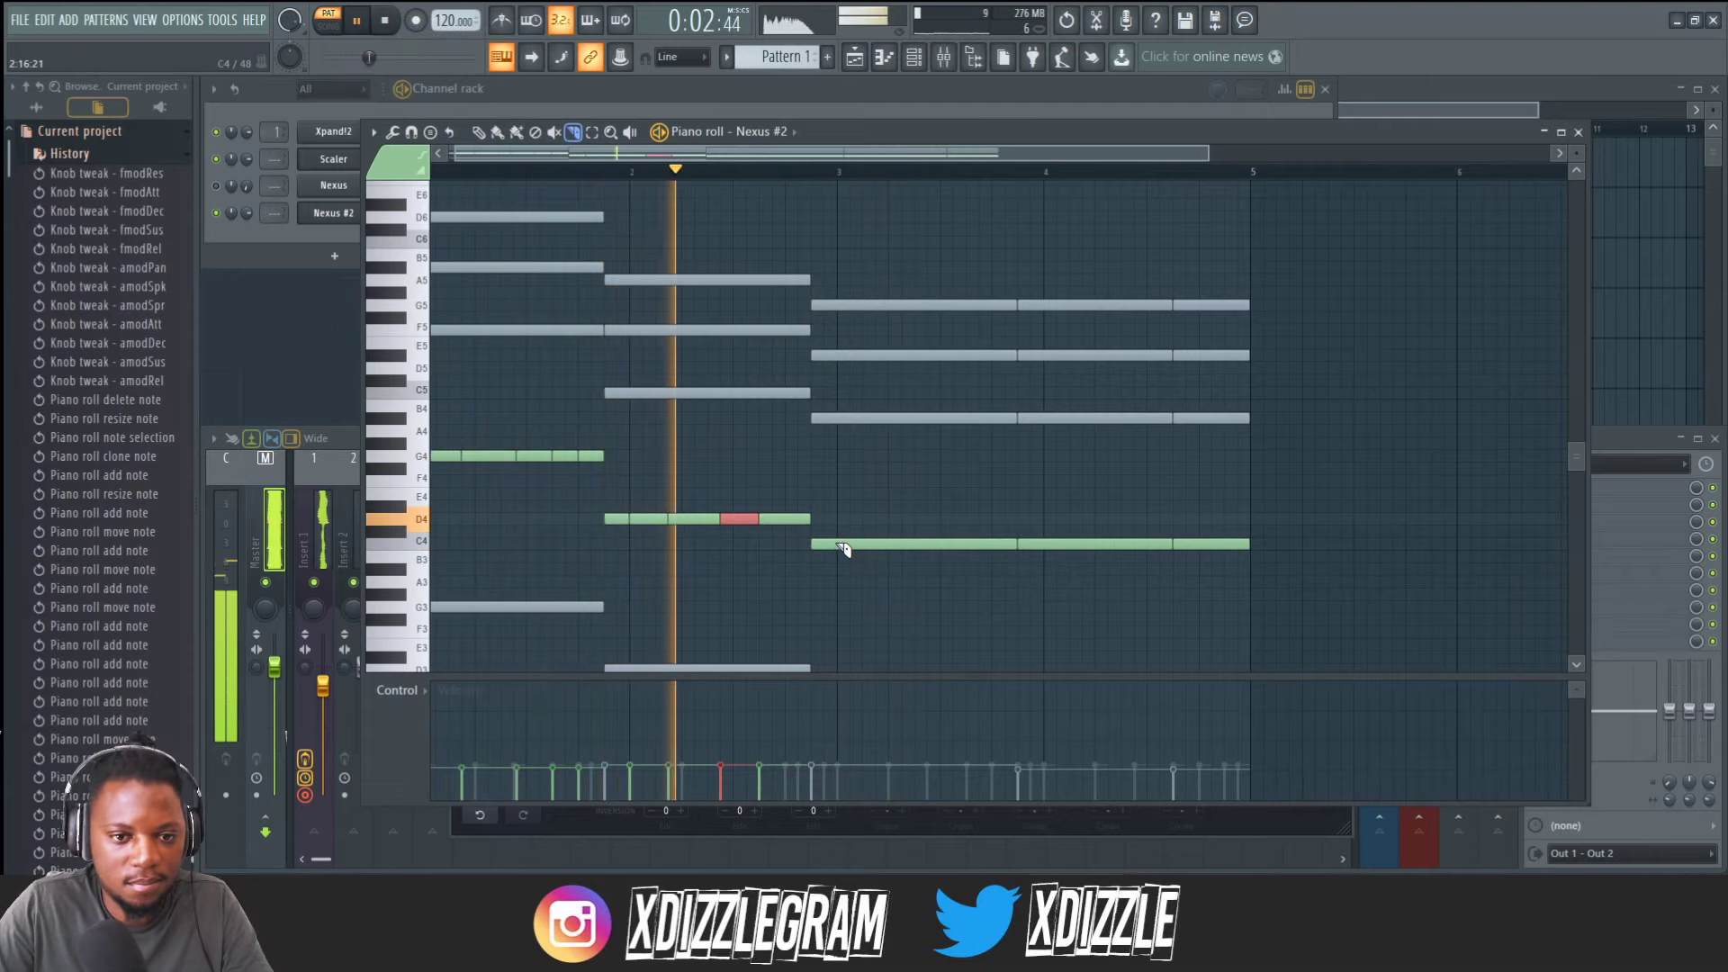
left_click_drag(791, 533, 792, 508)
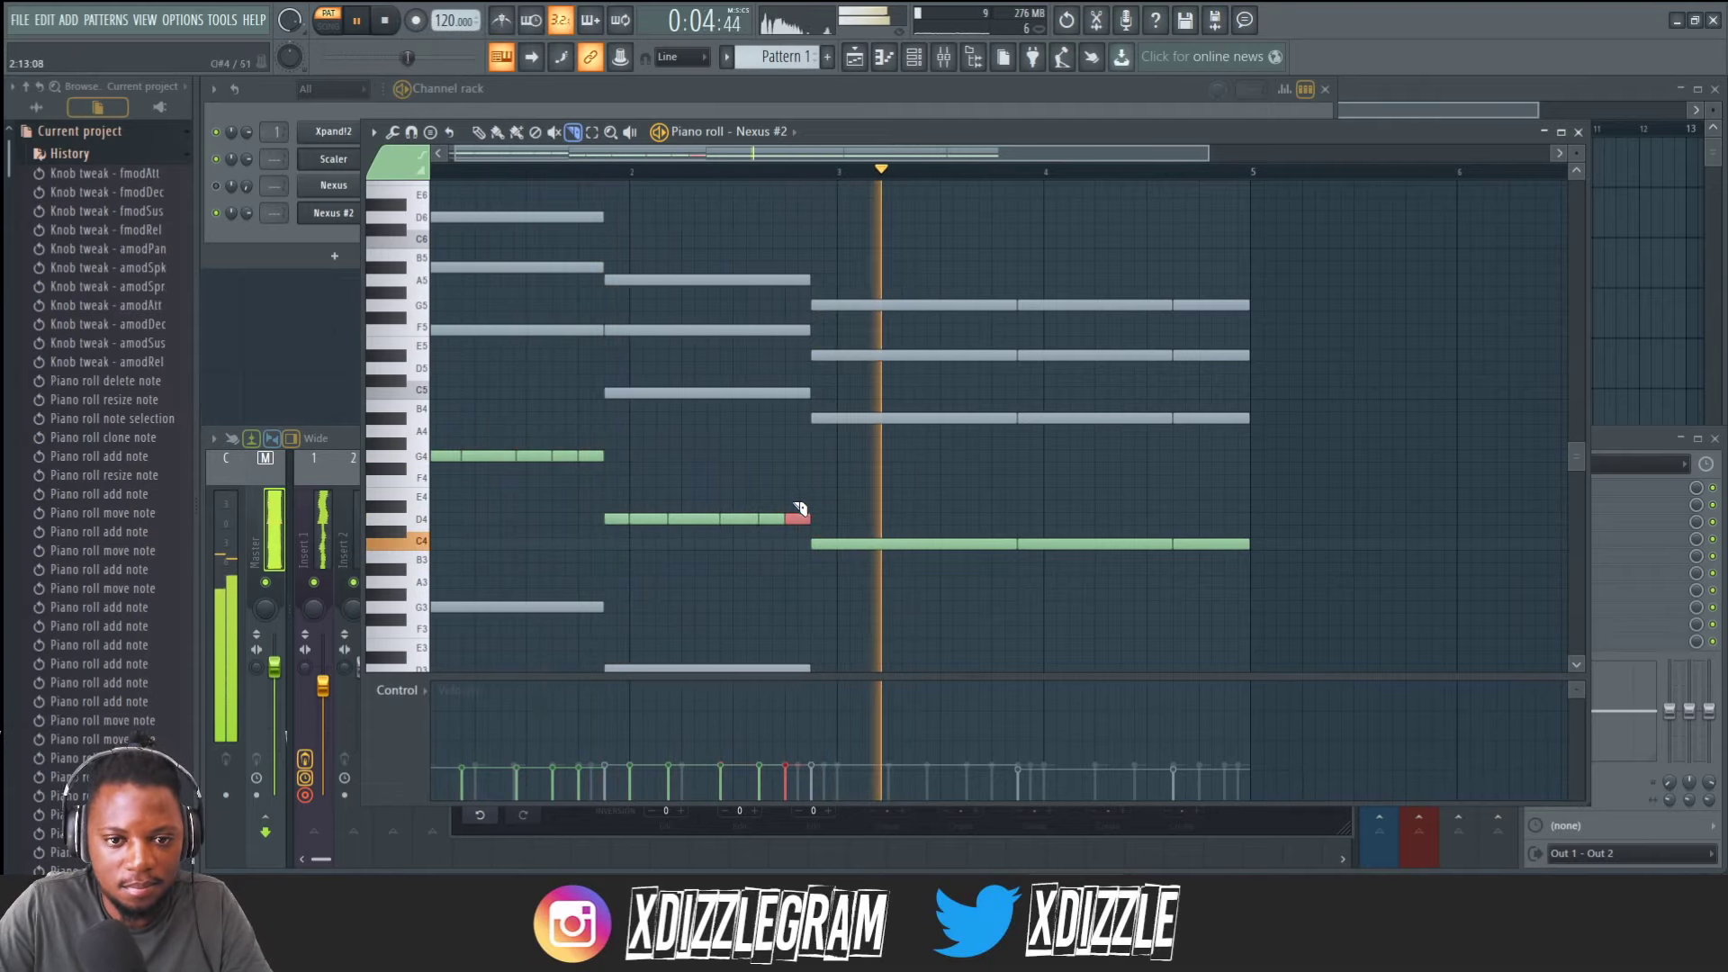
Try a cut near the start of the third chord's C4, undo it, and set playback to start late in bar 2.
left_click_drag(842, 566, 844, 520)
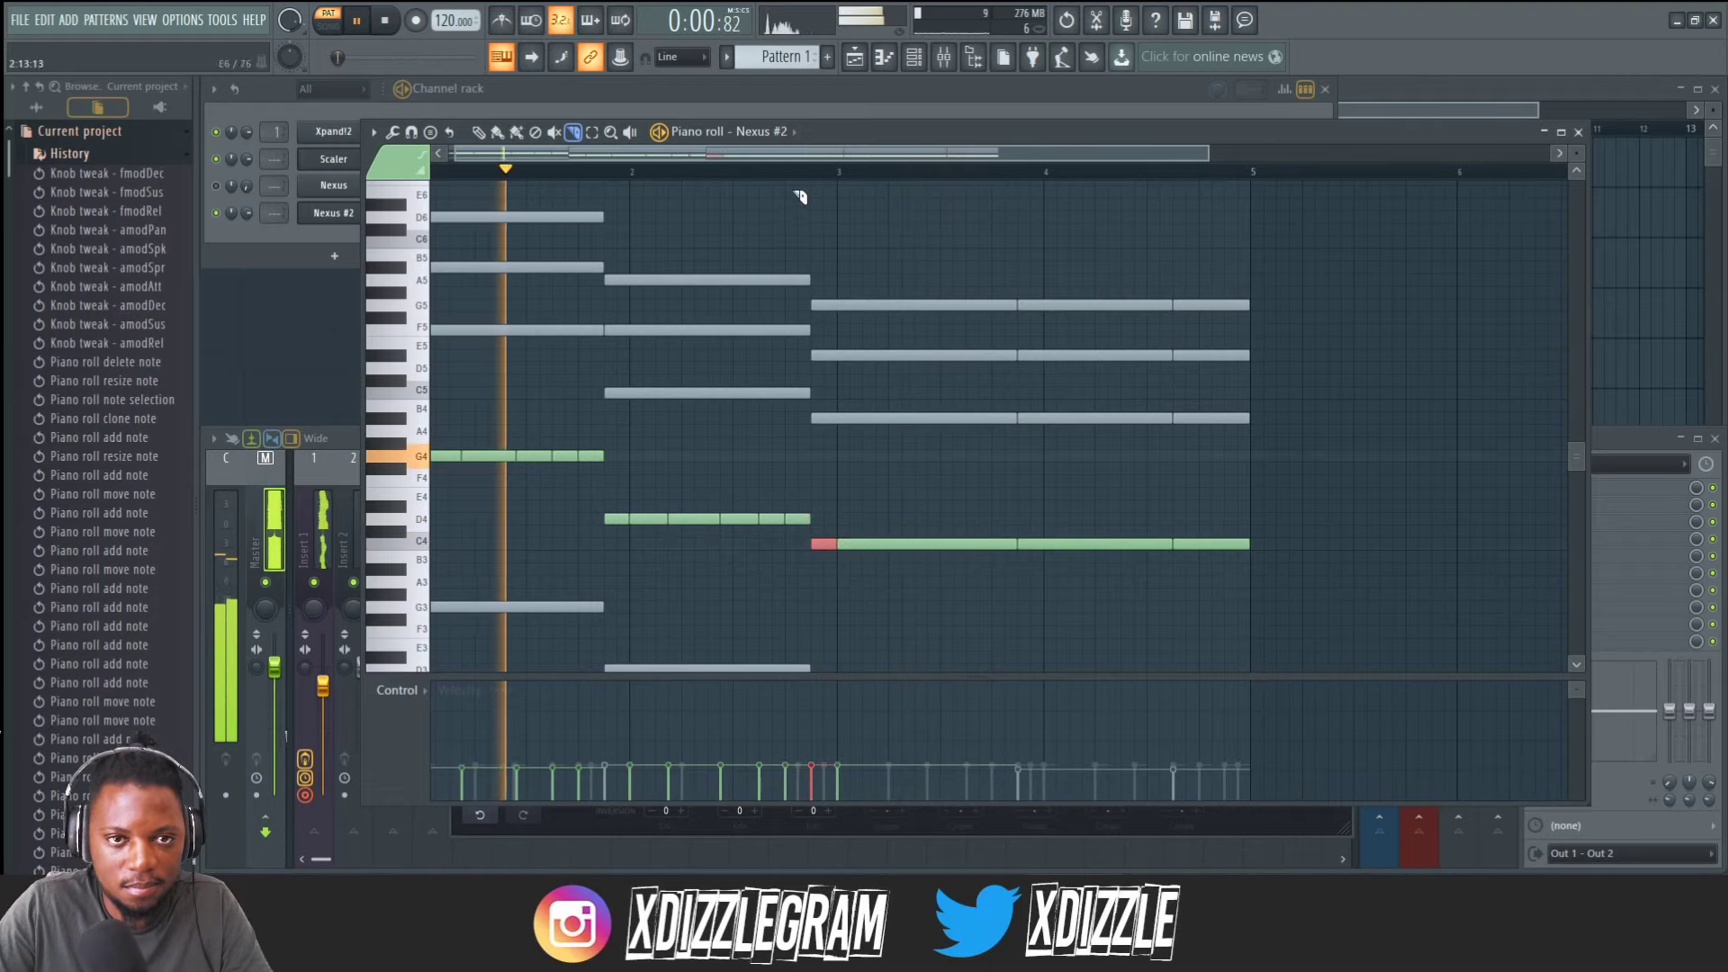
left_click(761, 170)
key("space")
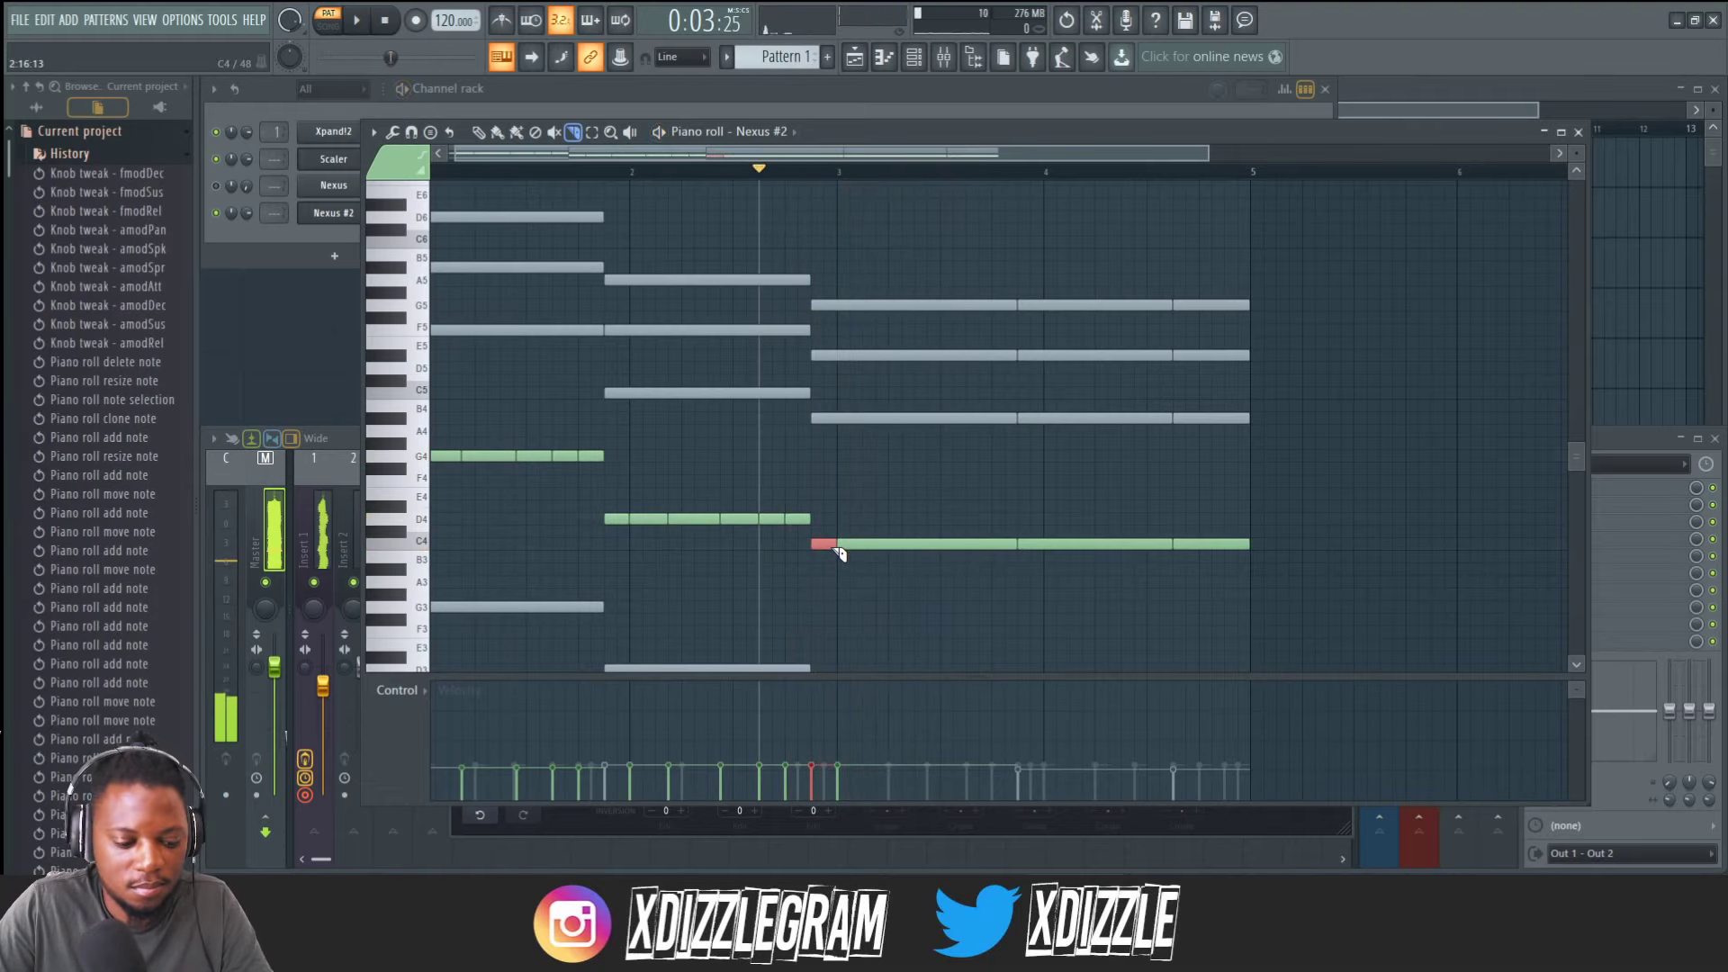
key("space")
key("space")
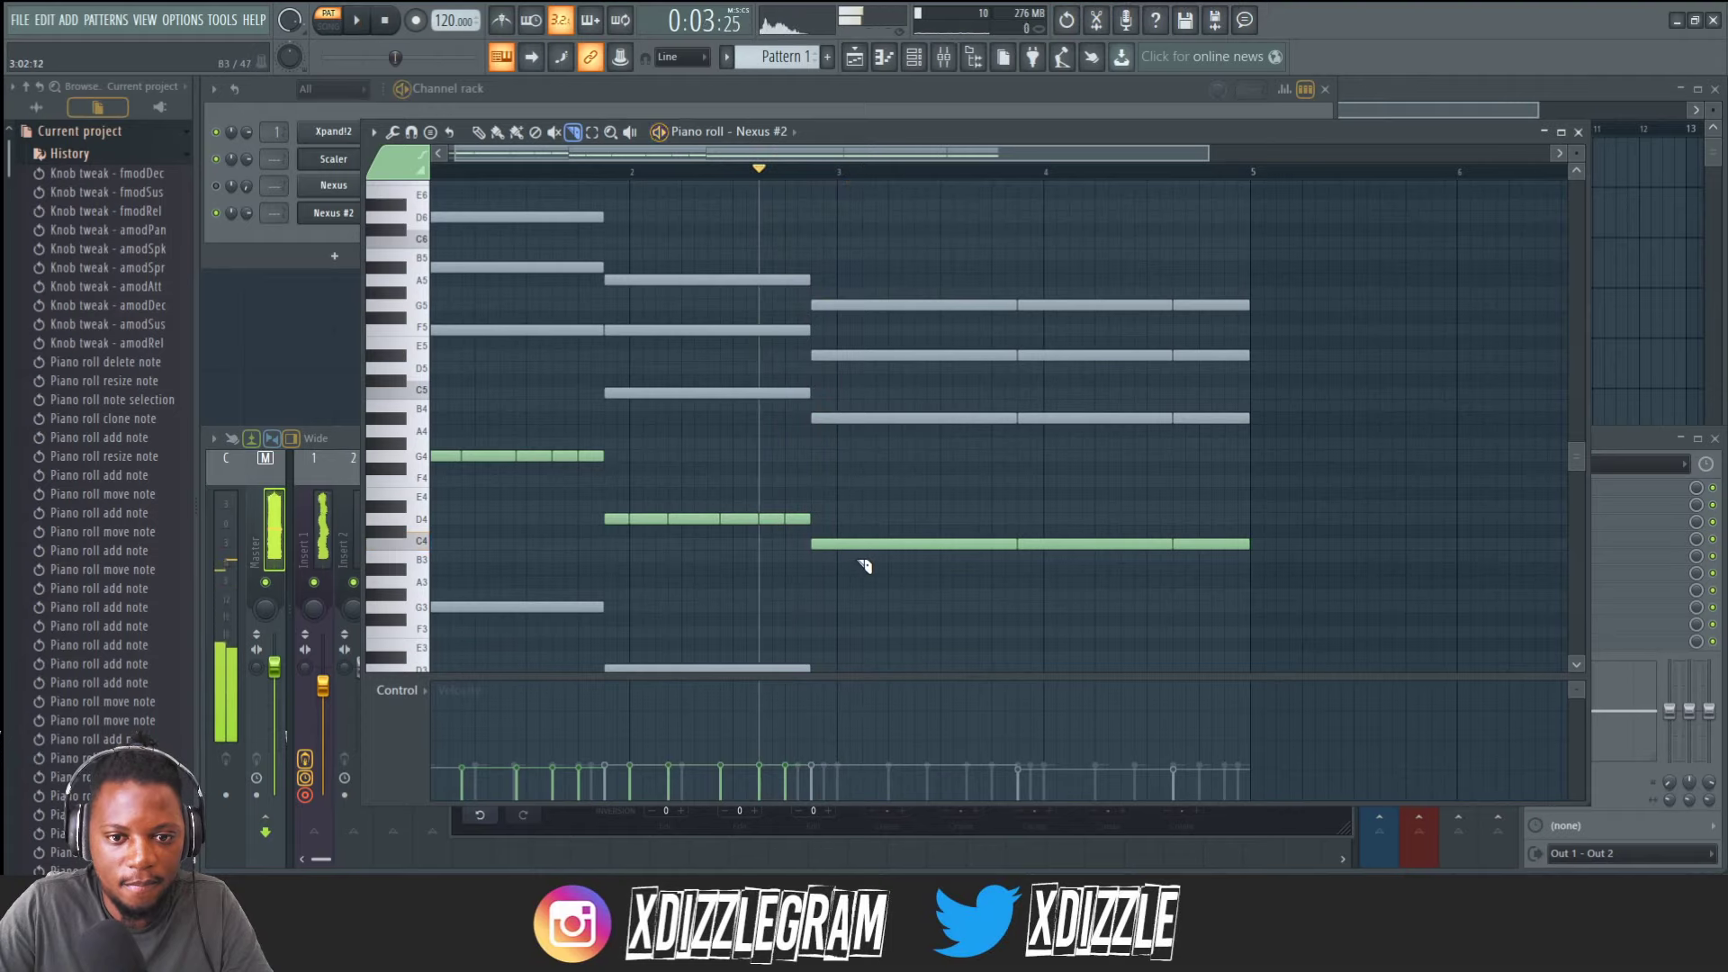
Slice the third chord's C4 into five segments, replaying the passage to place the cuts.
mouse_move(862, 525)
left_mouse_down()
mouse_move(861, 567)
mouse_move(908, 531)
mouse_move(964, 531)
left_mouse_up()
key("space")
key("space")
key("space")
key("space")
key("space")
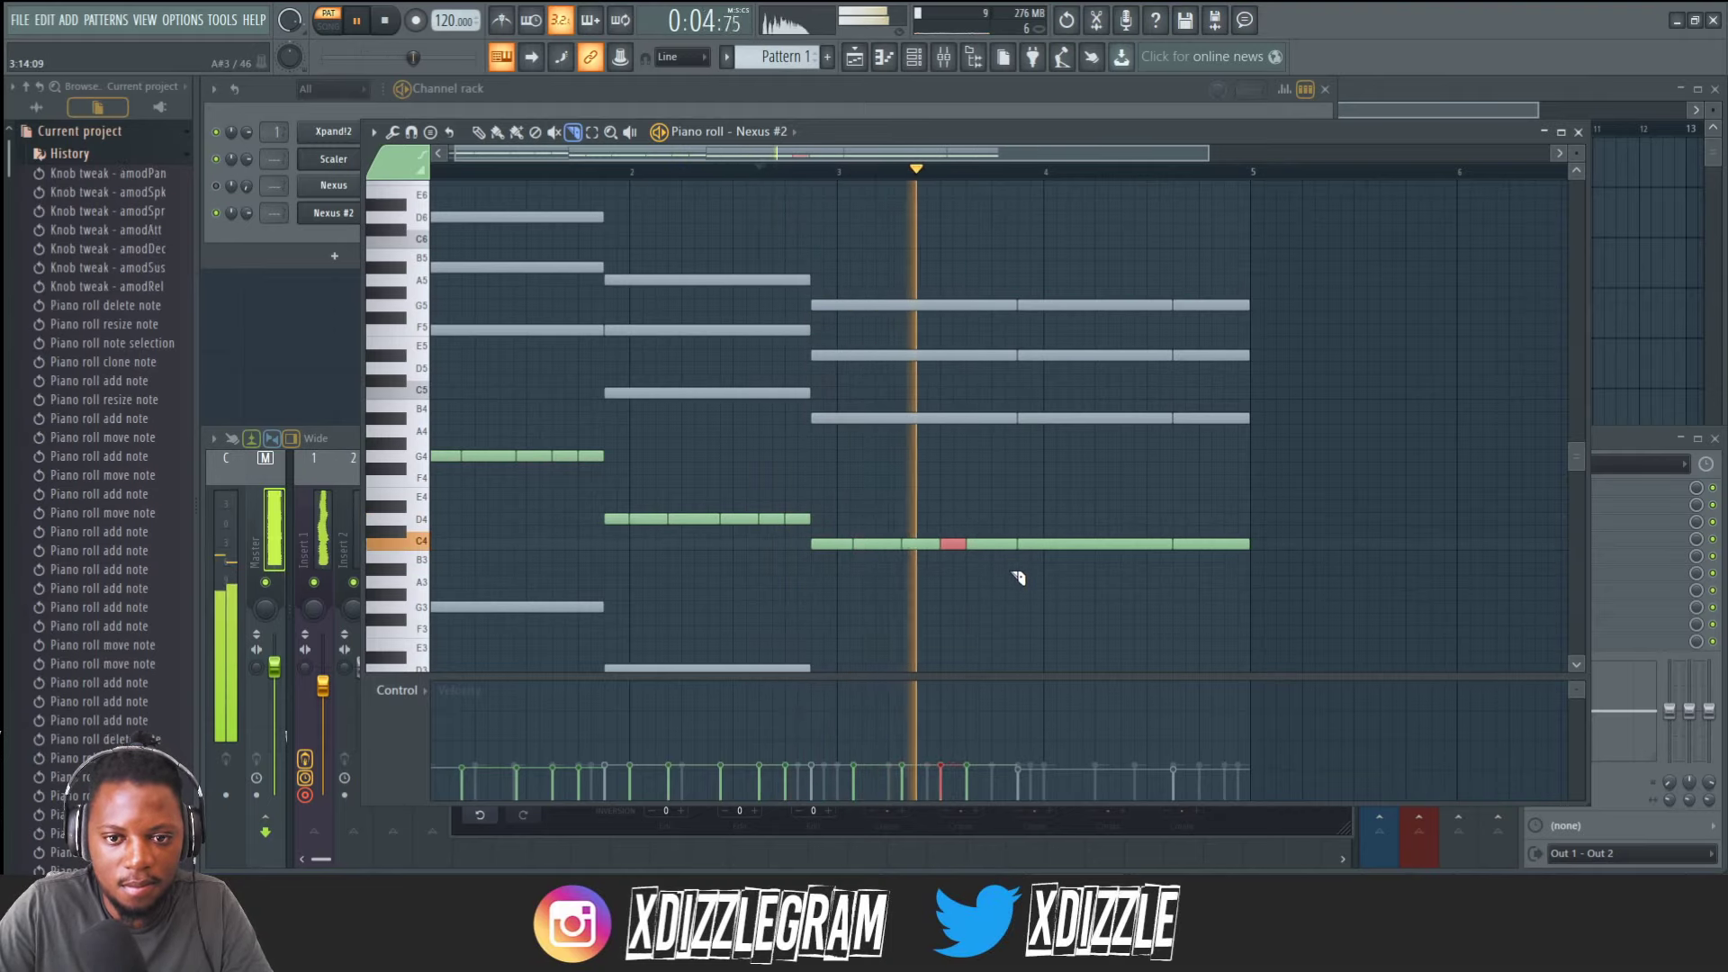
Slice the fourth chord's C4 into five segments with two short ones at its end, and play the passage.
key("space")
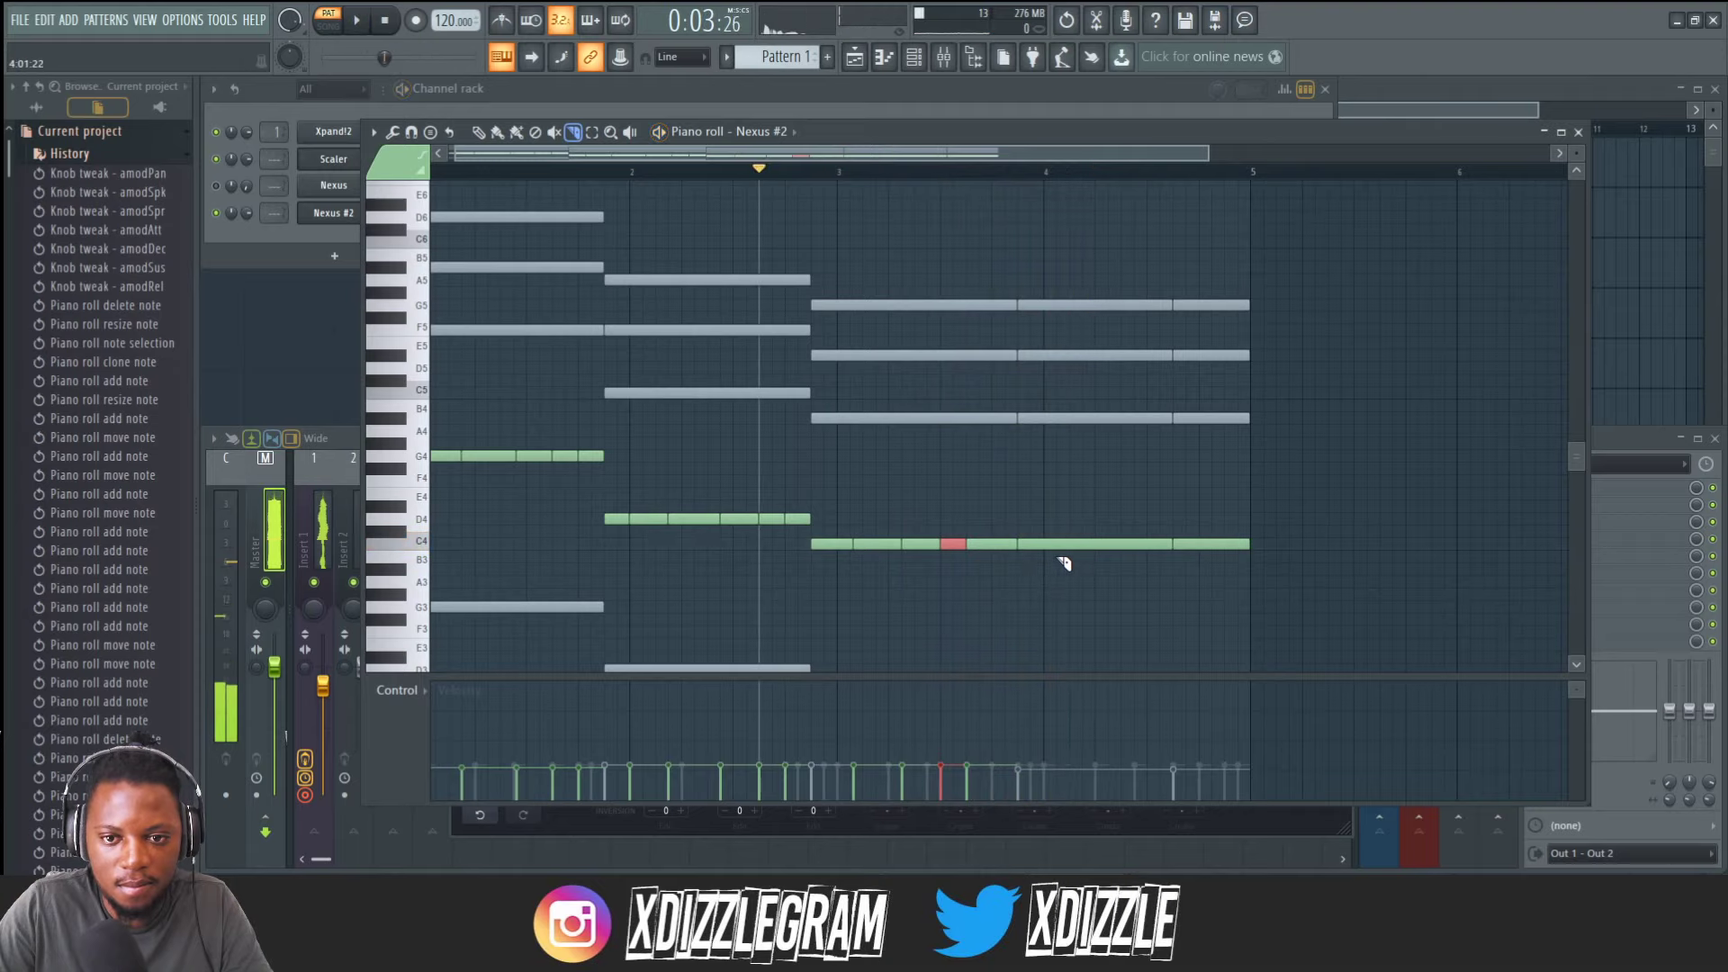
left_click_drag(1069, 530, 1073, 571)
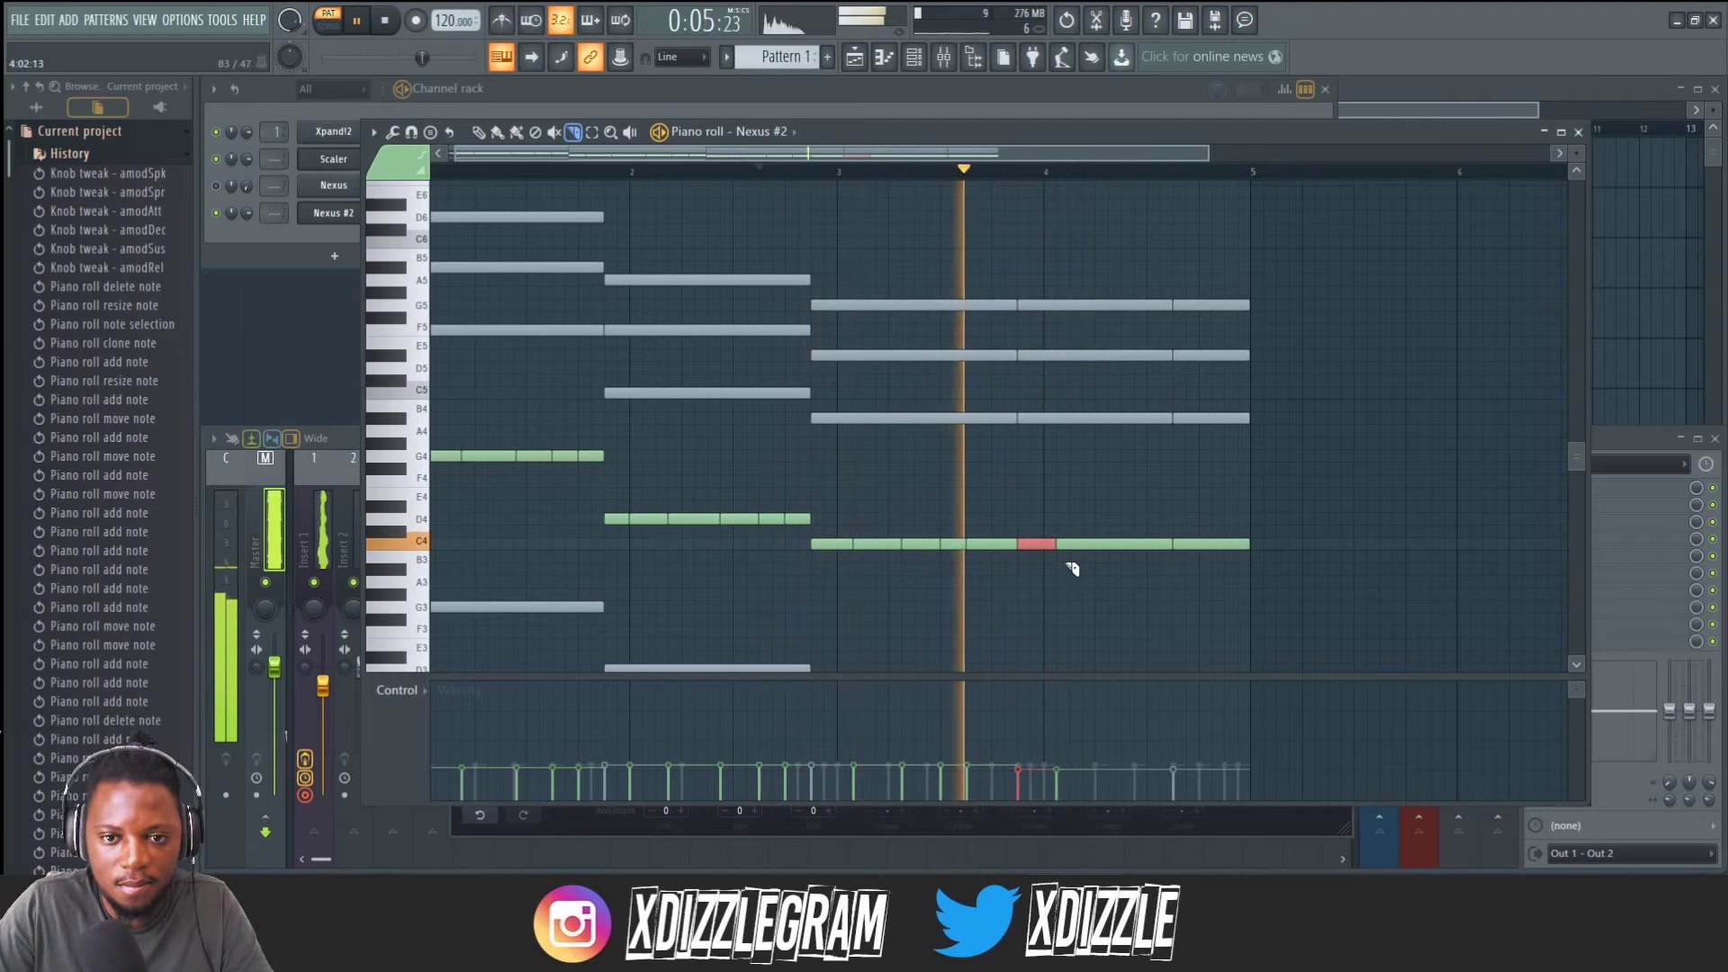
left_click_drag(1106, 567, 1103, 529)
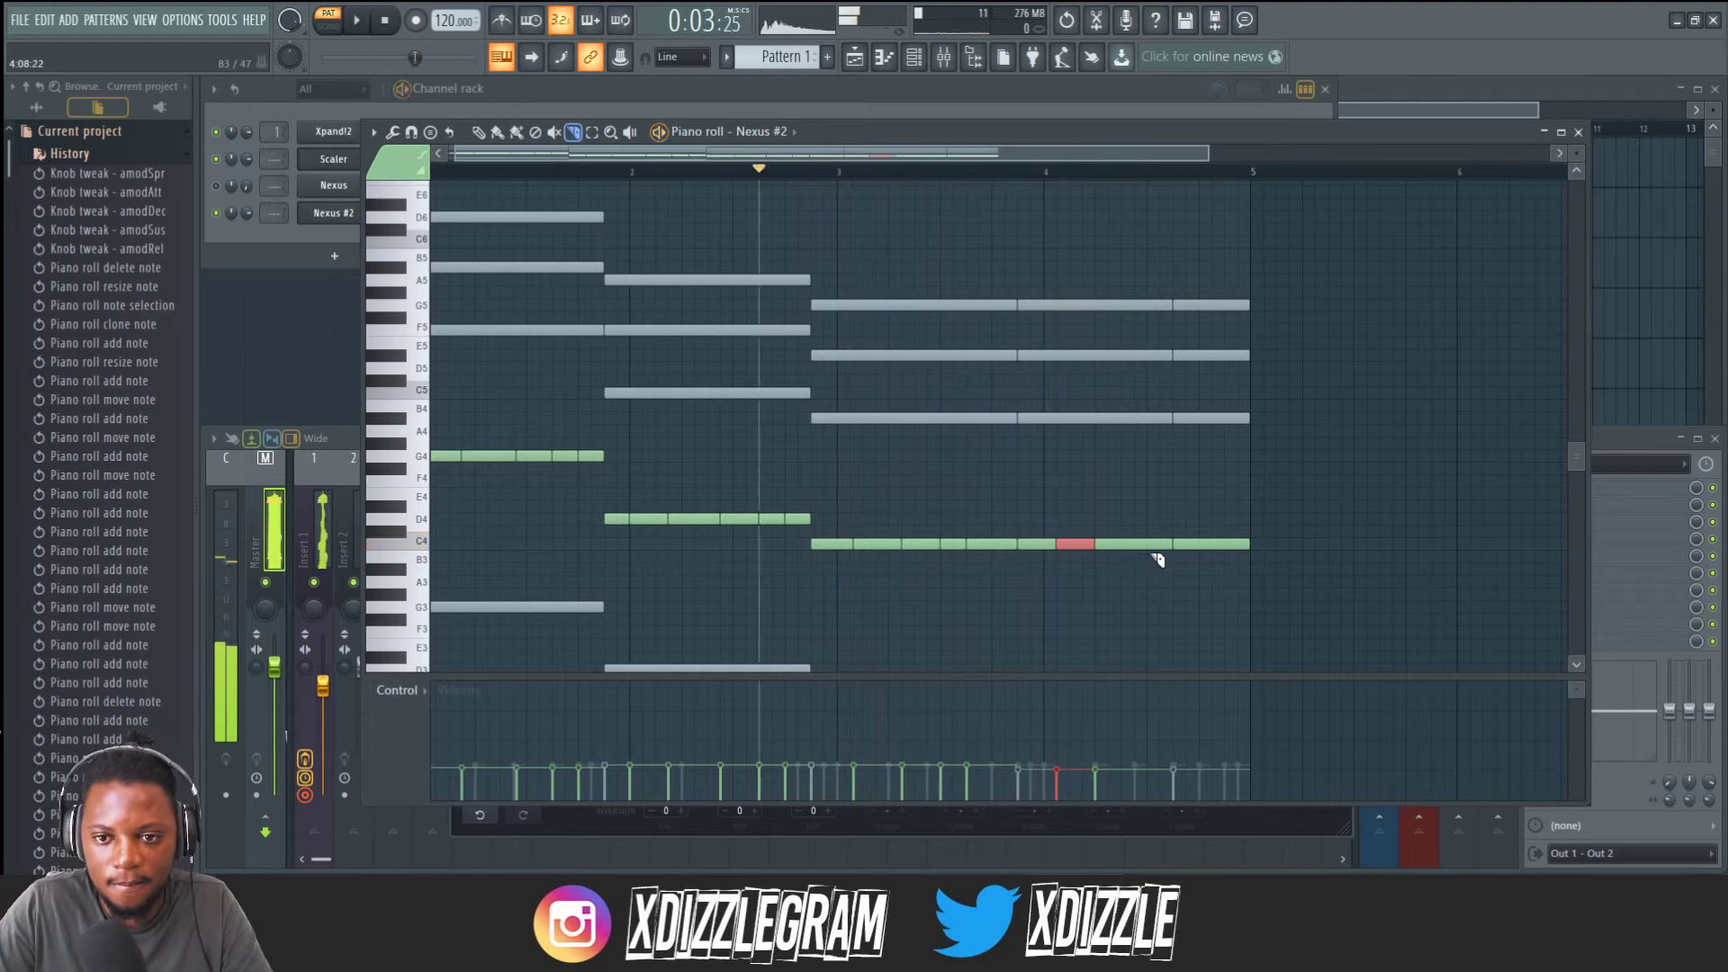
left_click_drag(1161, 564, 1173, 562)
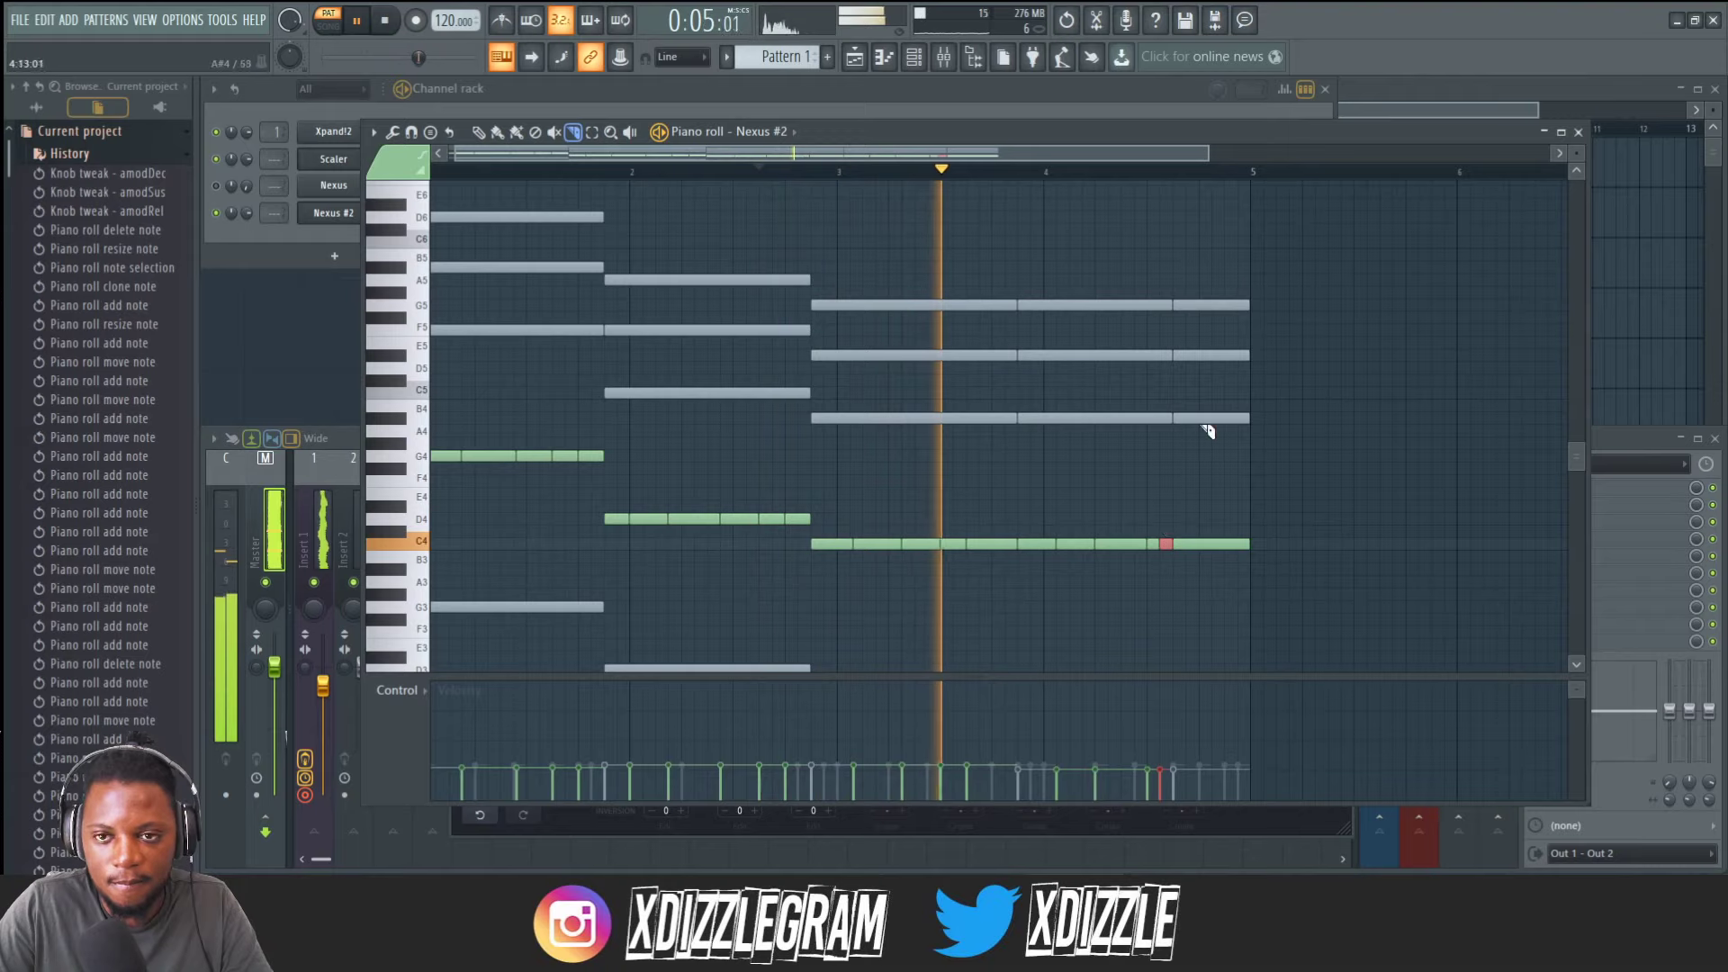
left_click_drag(937, 153, 994, 155)
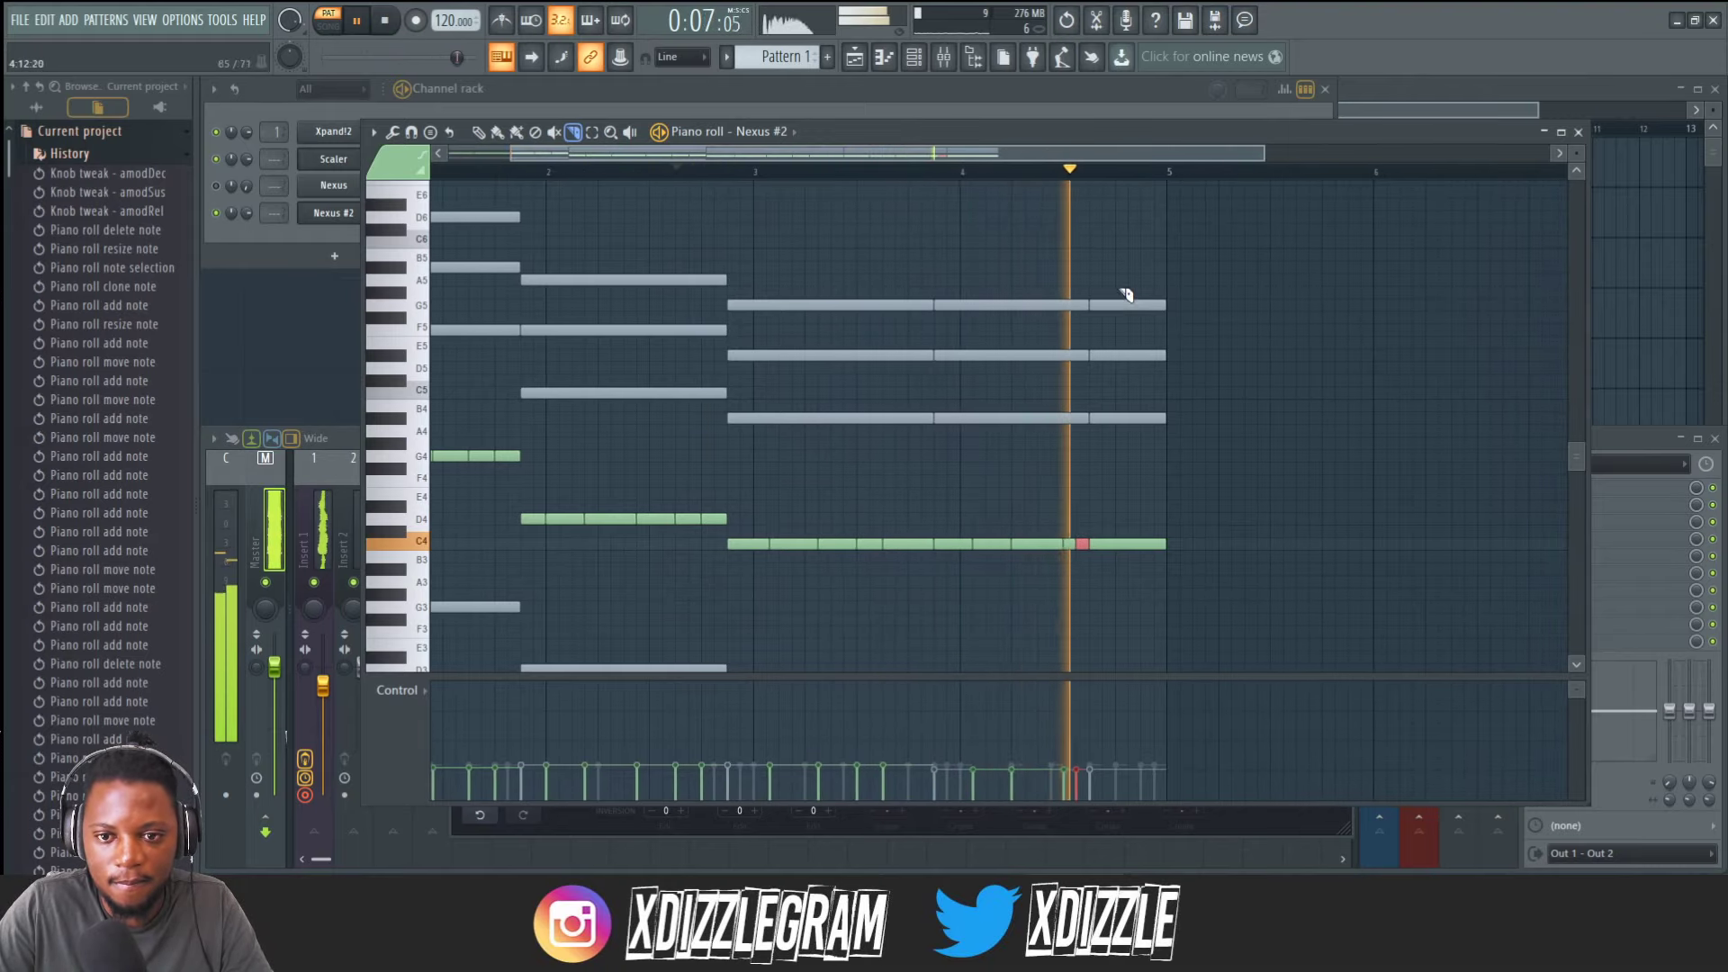
Add two more short cuts near the end of the last C4 and play the pattern from the start.
left_click(1107, 541)
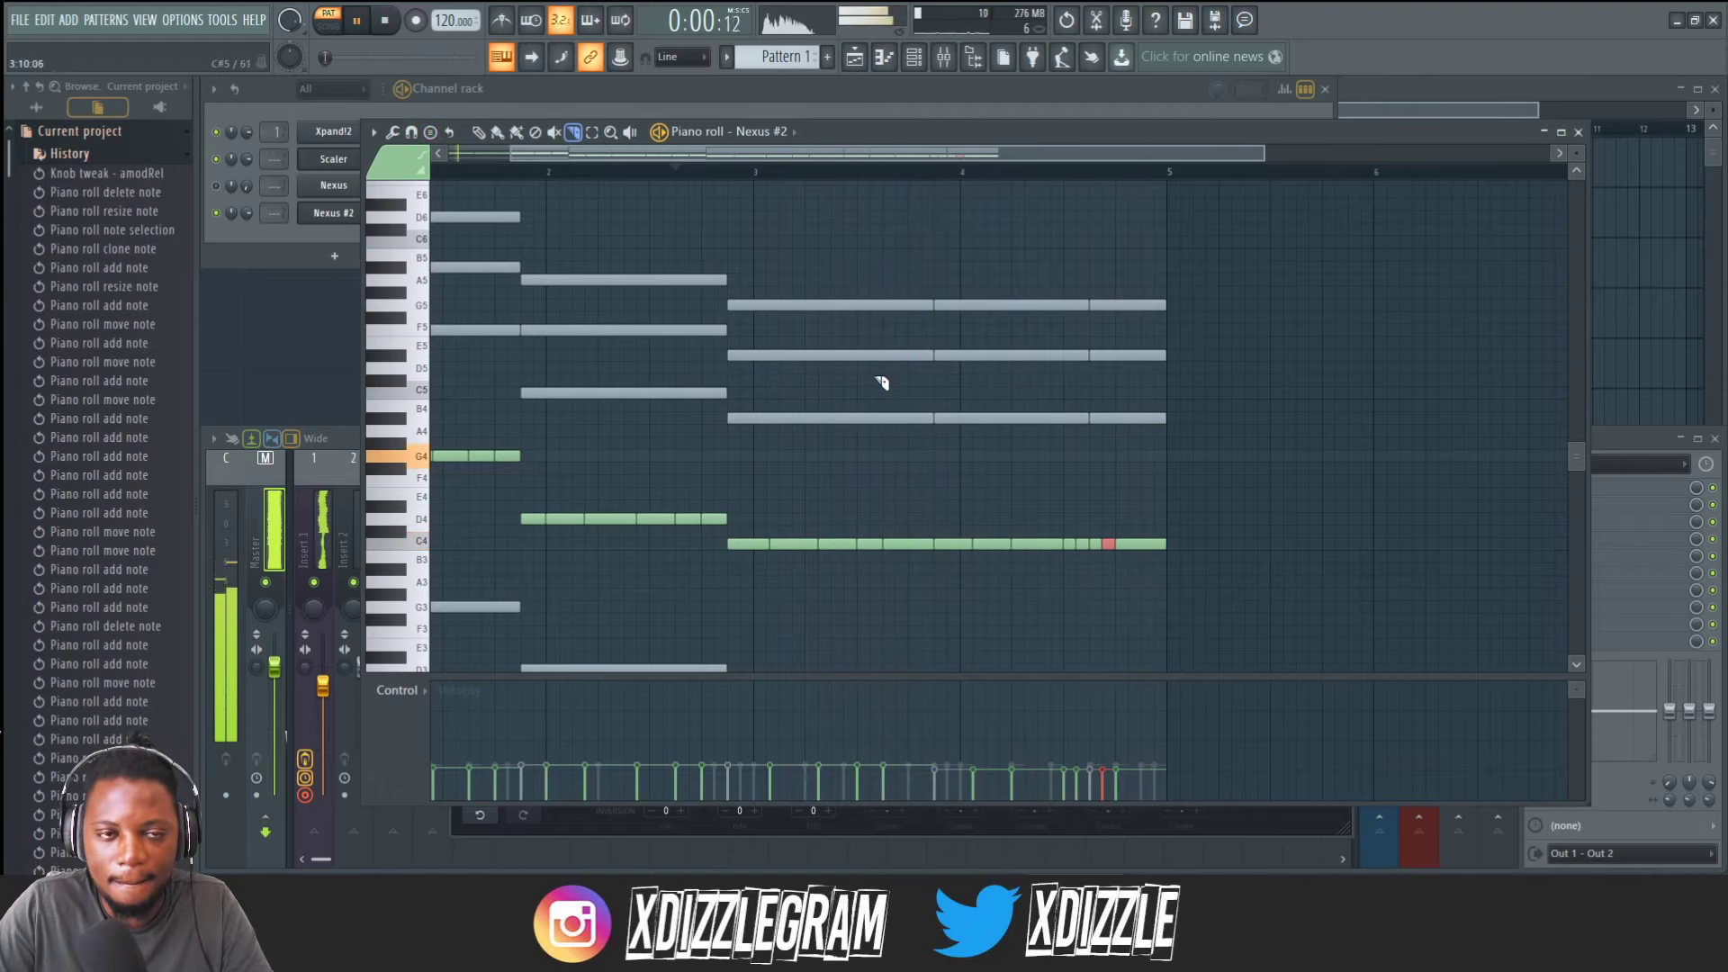
left_click_drag(1141, 564, 1142, 527)
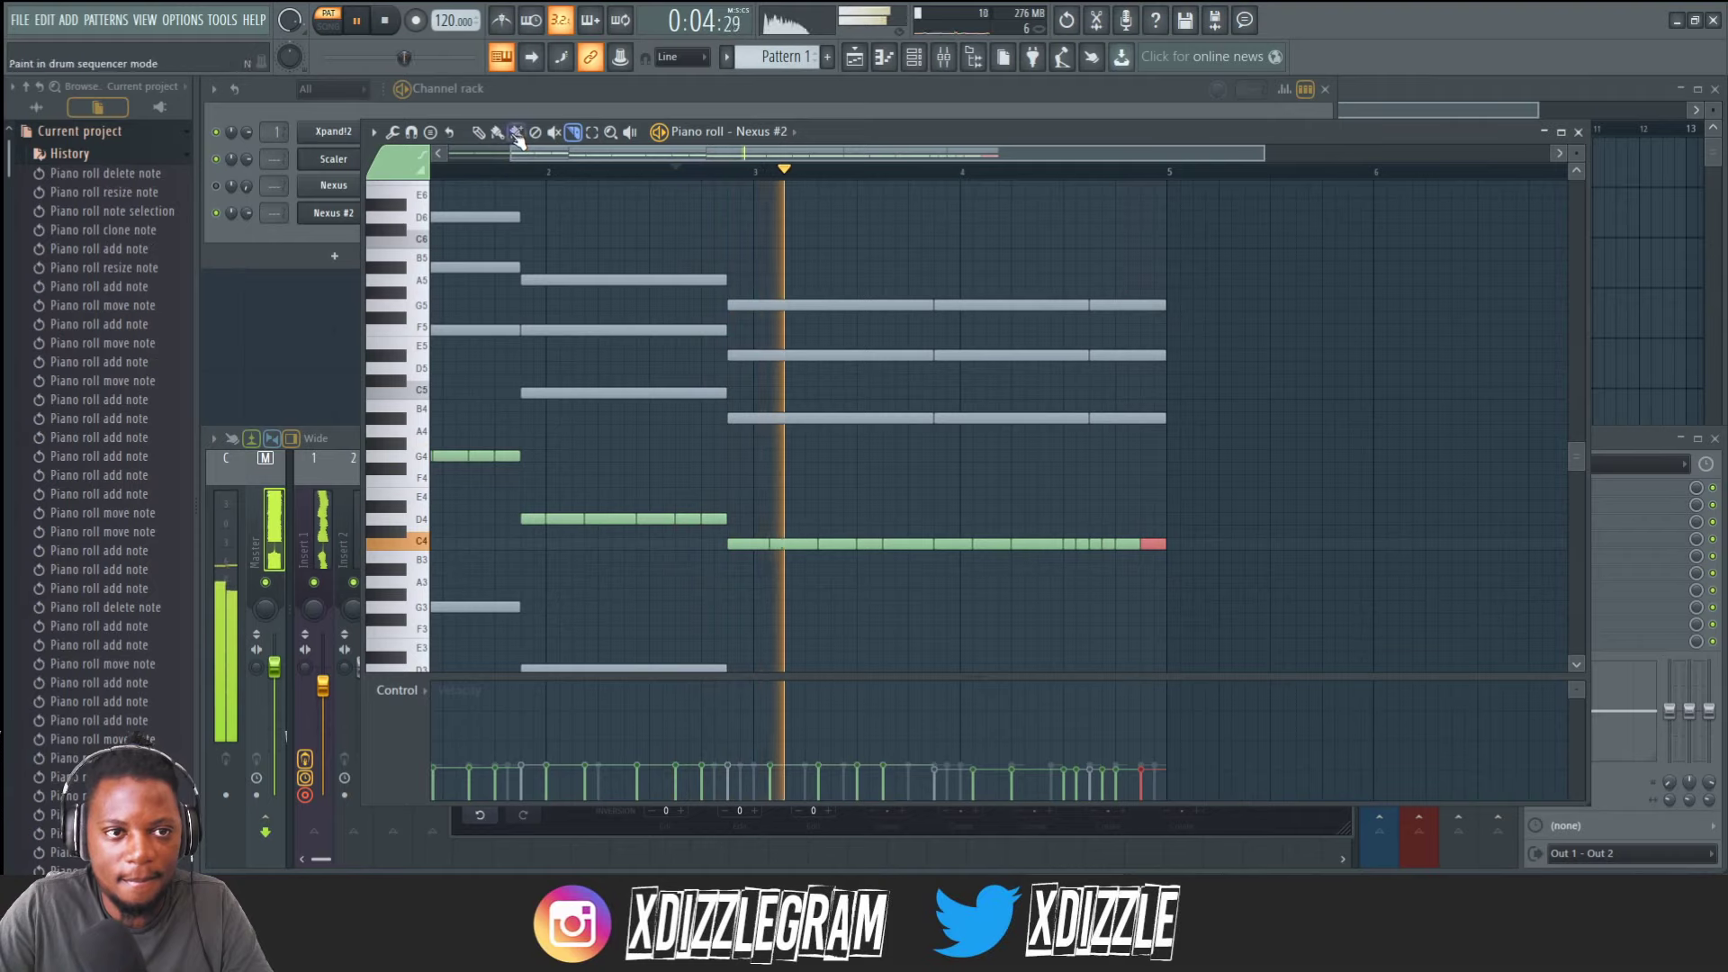
key("space")
left_click_drag(533, 154, 335, 161)
key("space")
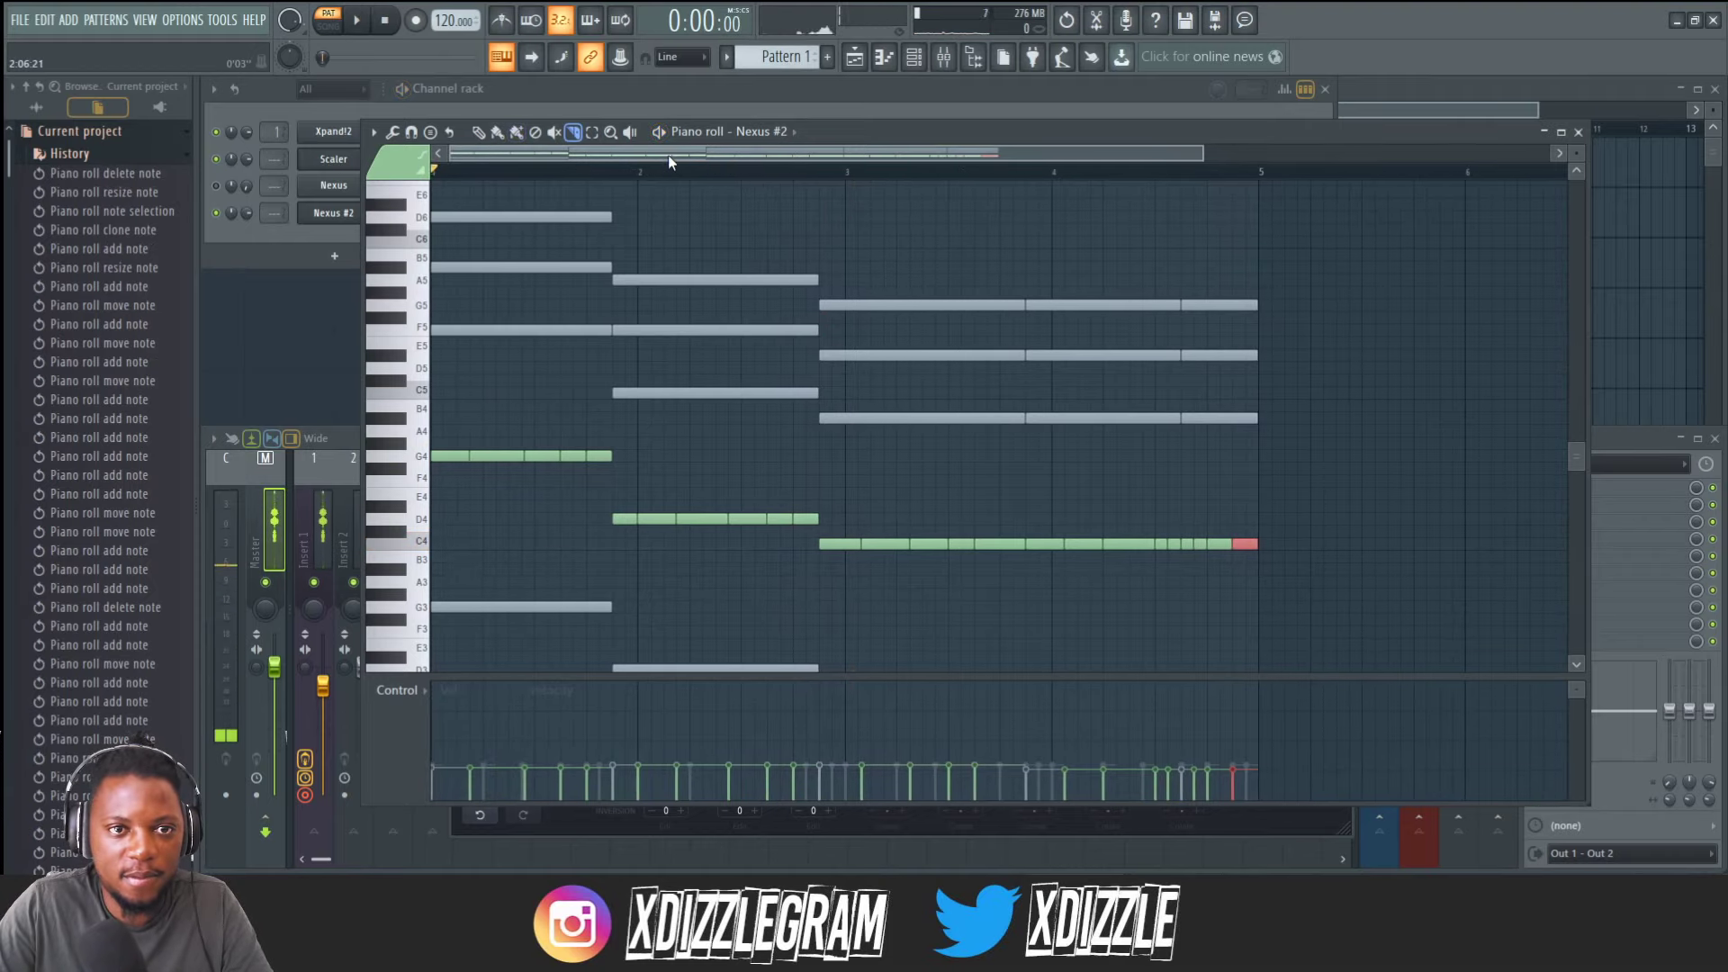
key("space")
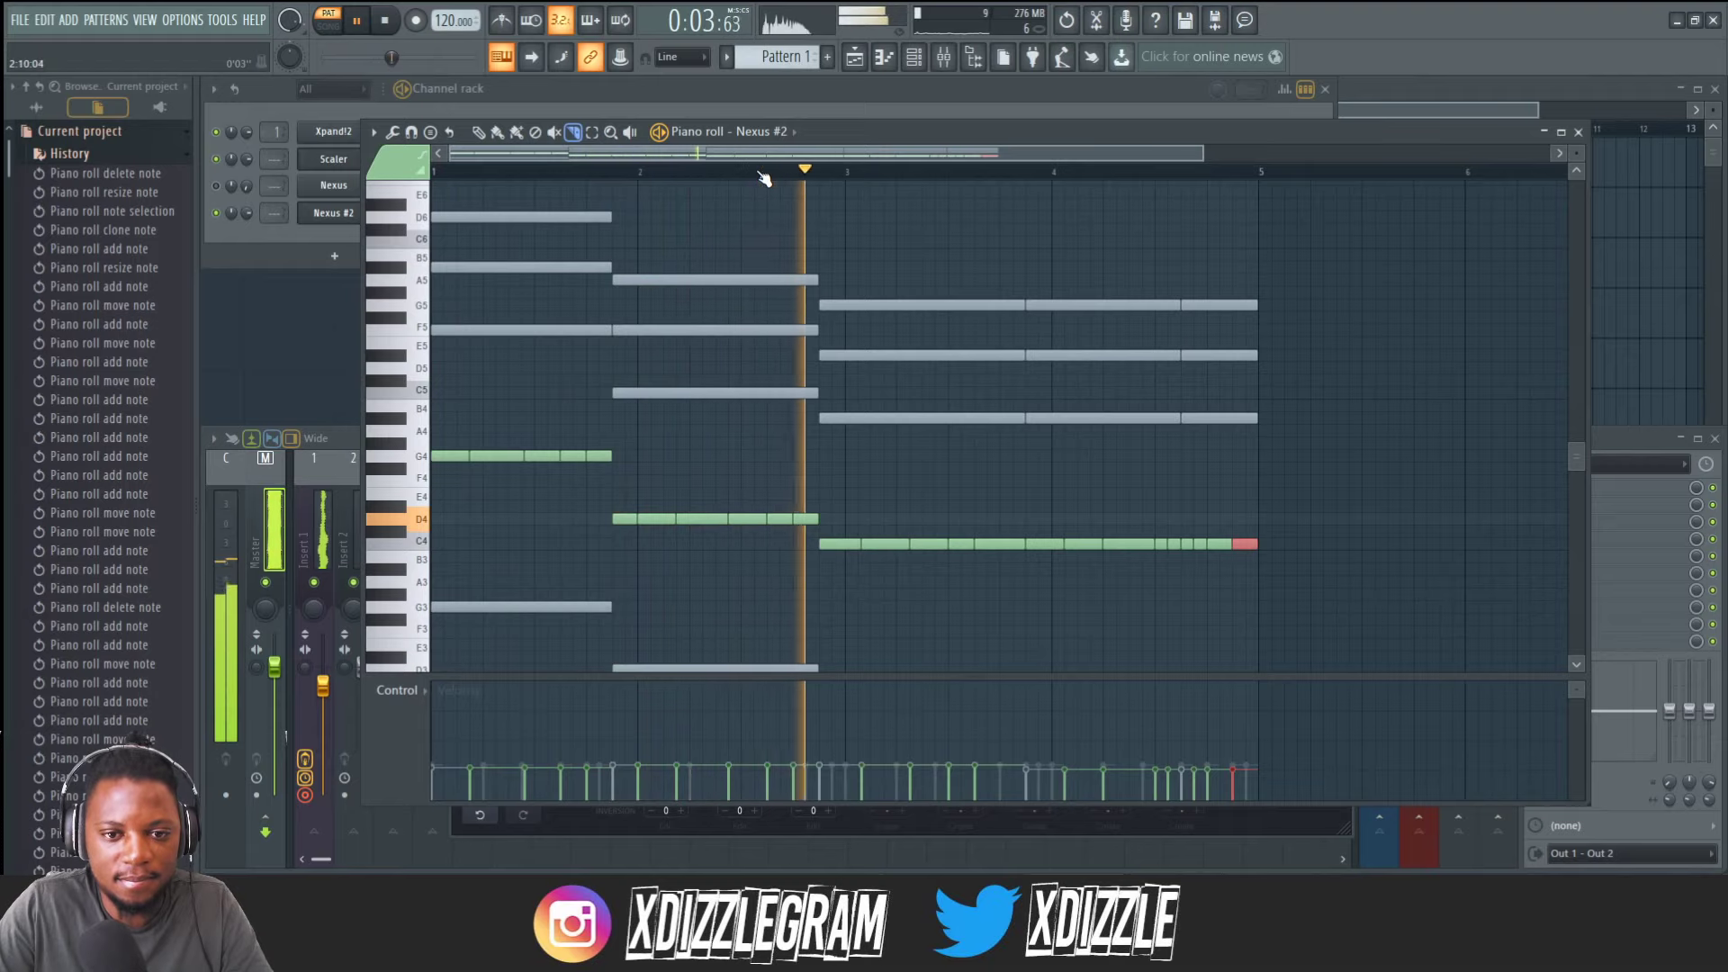
Delete the final C4 segment, shift the remaining C4 segments to start at bar 3, and extend the D4 line to meet them.
left_click(478, 131)
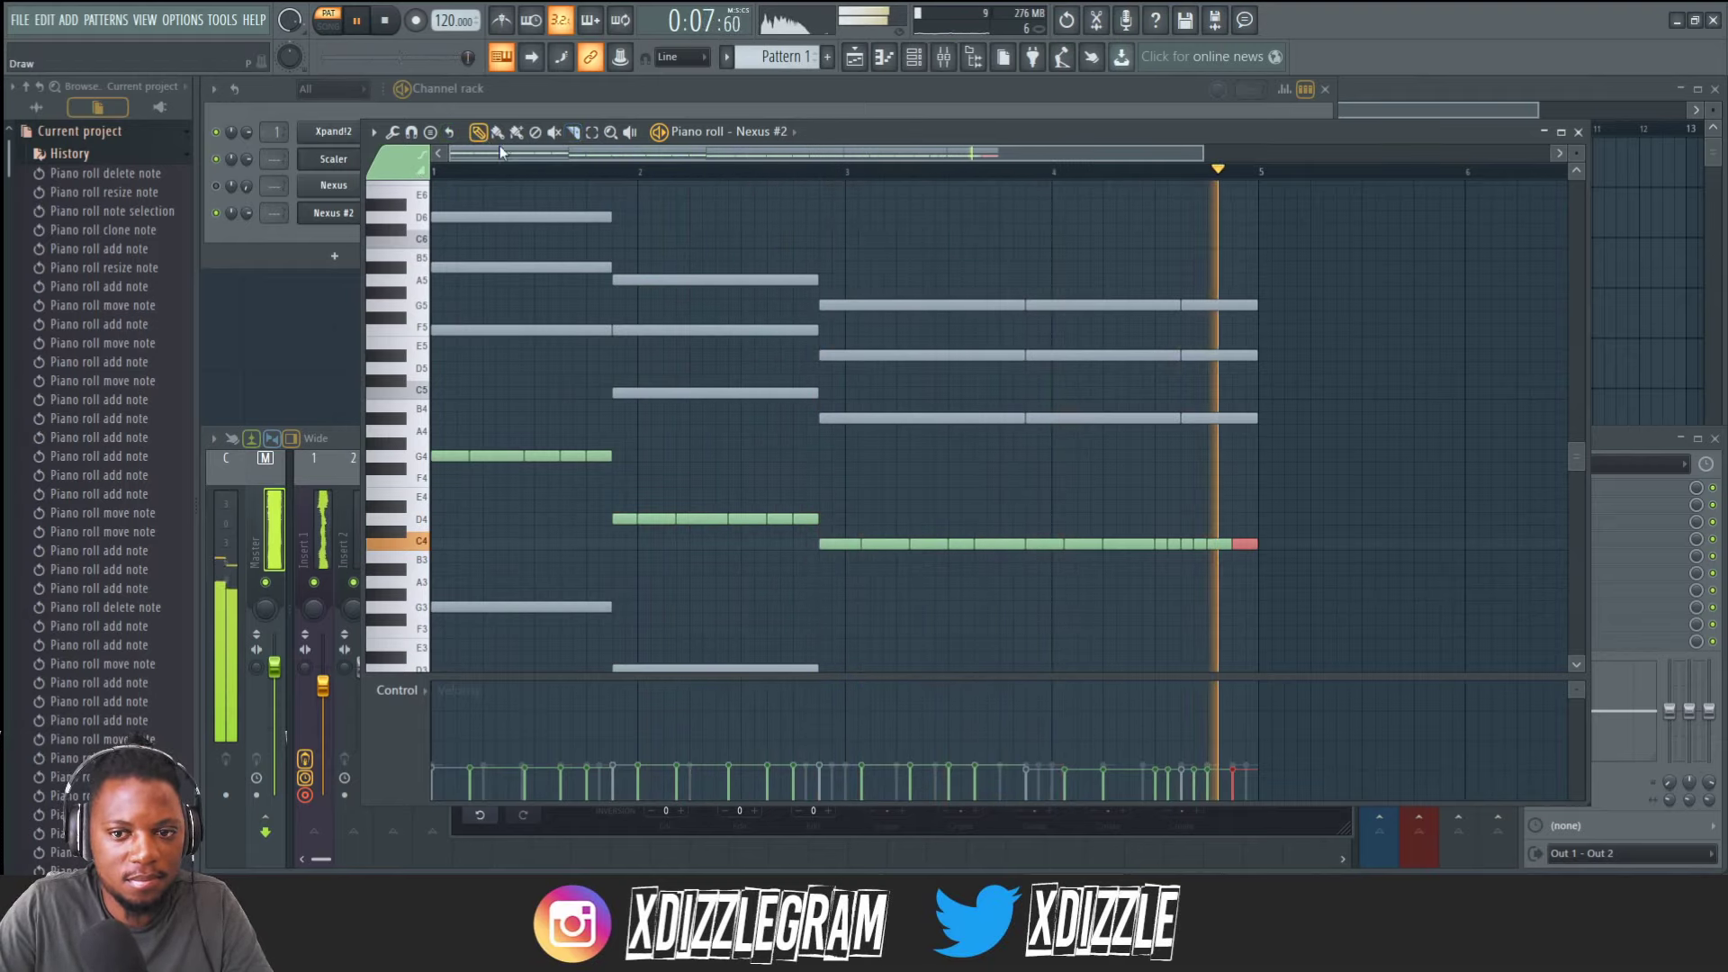
right_click(1245, 545)
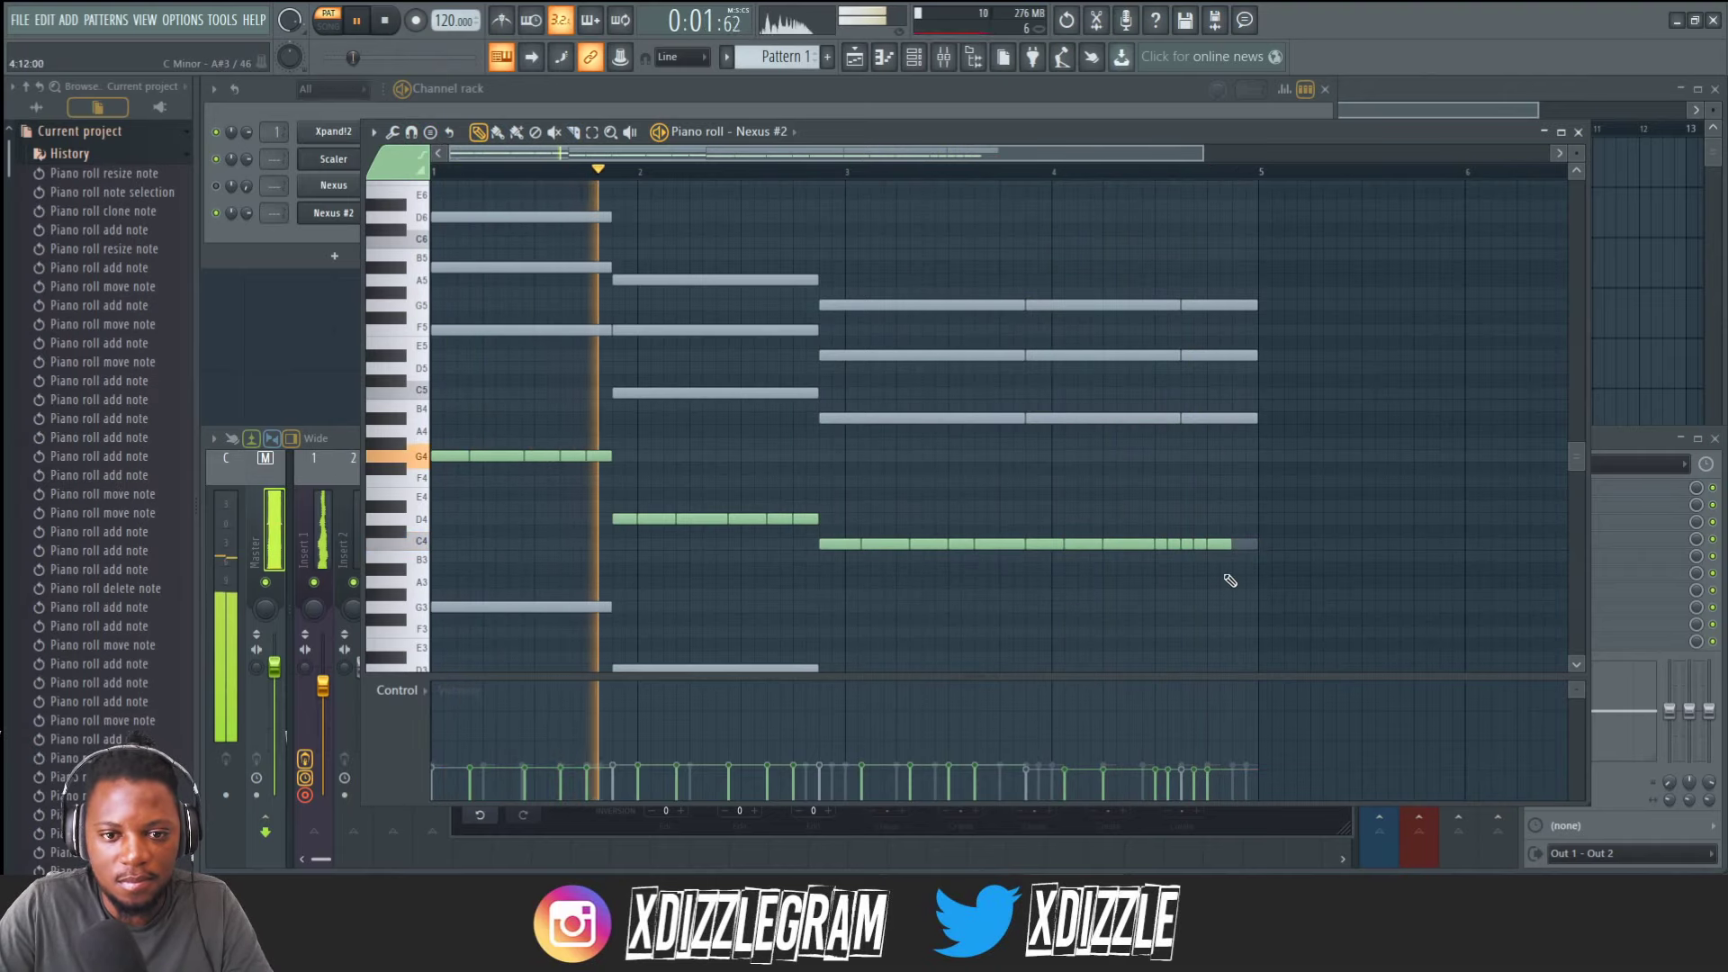
left_click_drag(1281, 590, 848, 515)
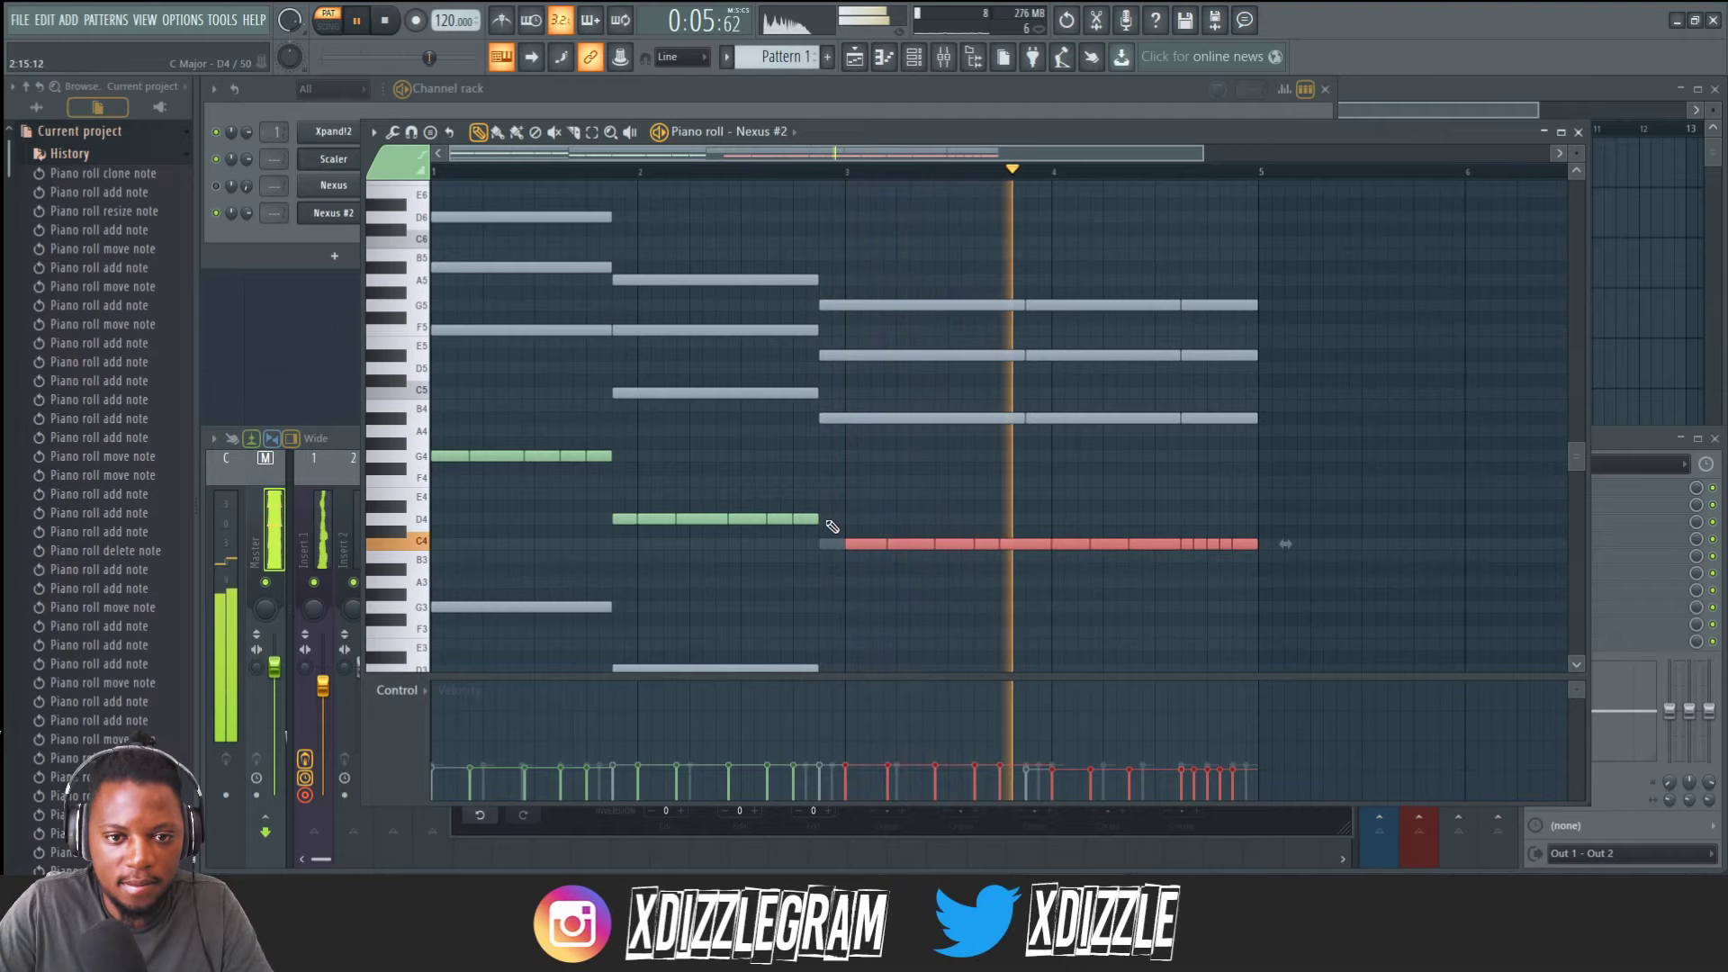
left_click_drag(817, 519, 844, 519)
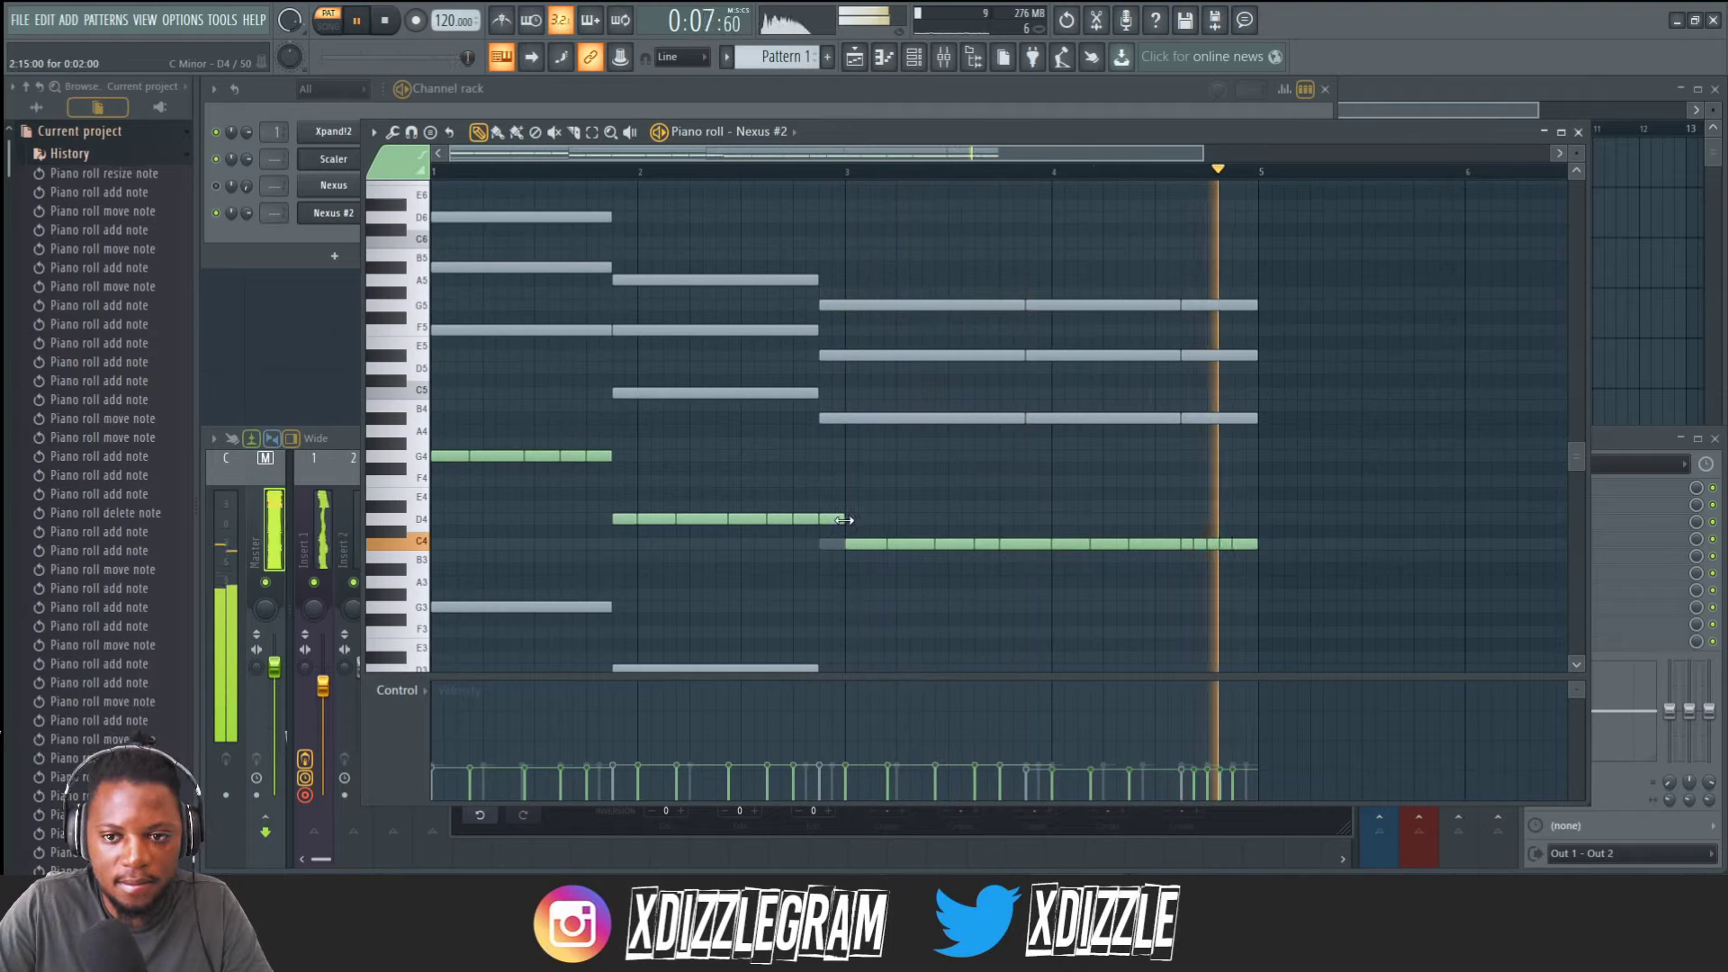
Raise the last C4 segment before bar 5 to A#4.
left_click(1212, 493)
right_click(1214, 493)
left_click_drag(1245, 544, 1244, 417)
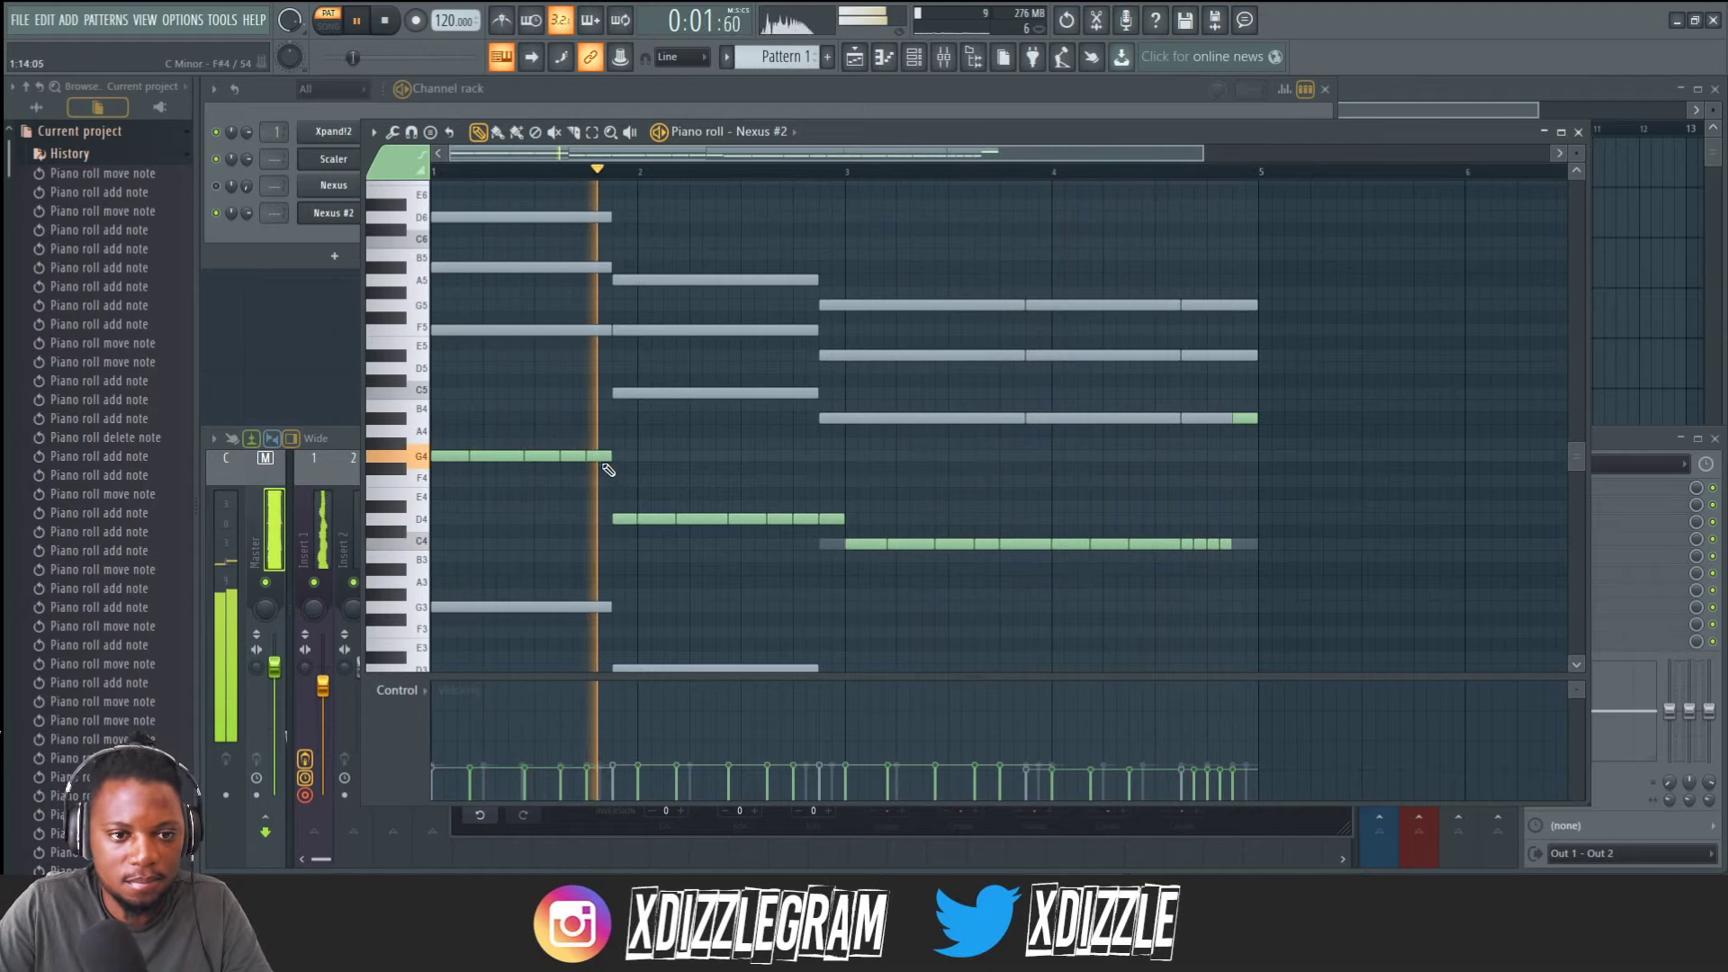
Start the D4 line at bar 2 and fill the gap before it with a short C5, removing the held C5.
left_click_drag(615, 519, 638, 519)
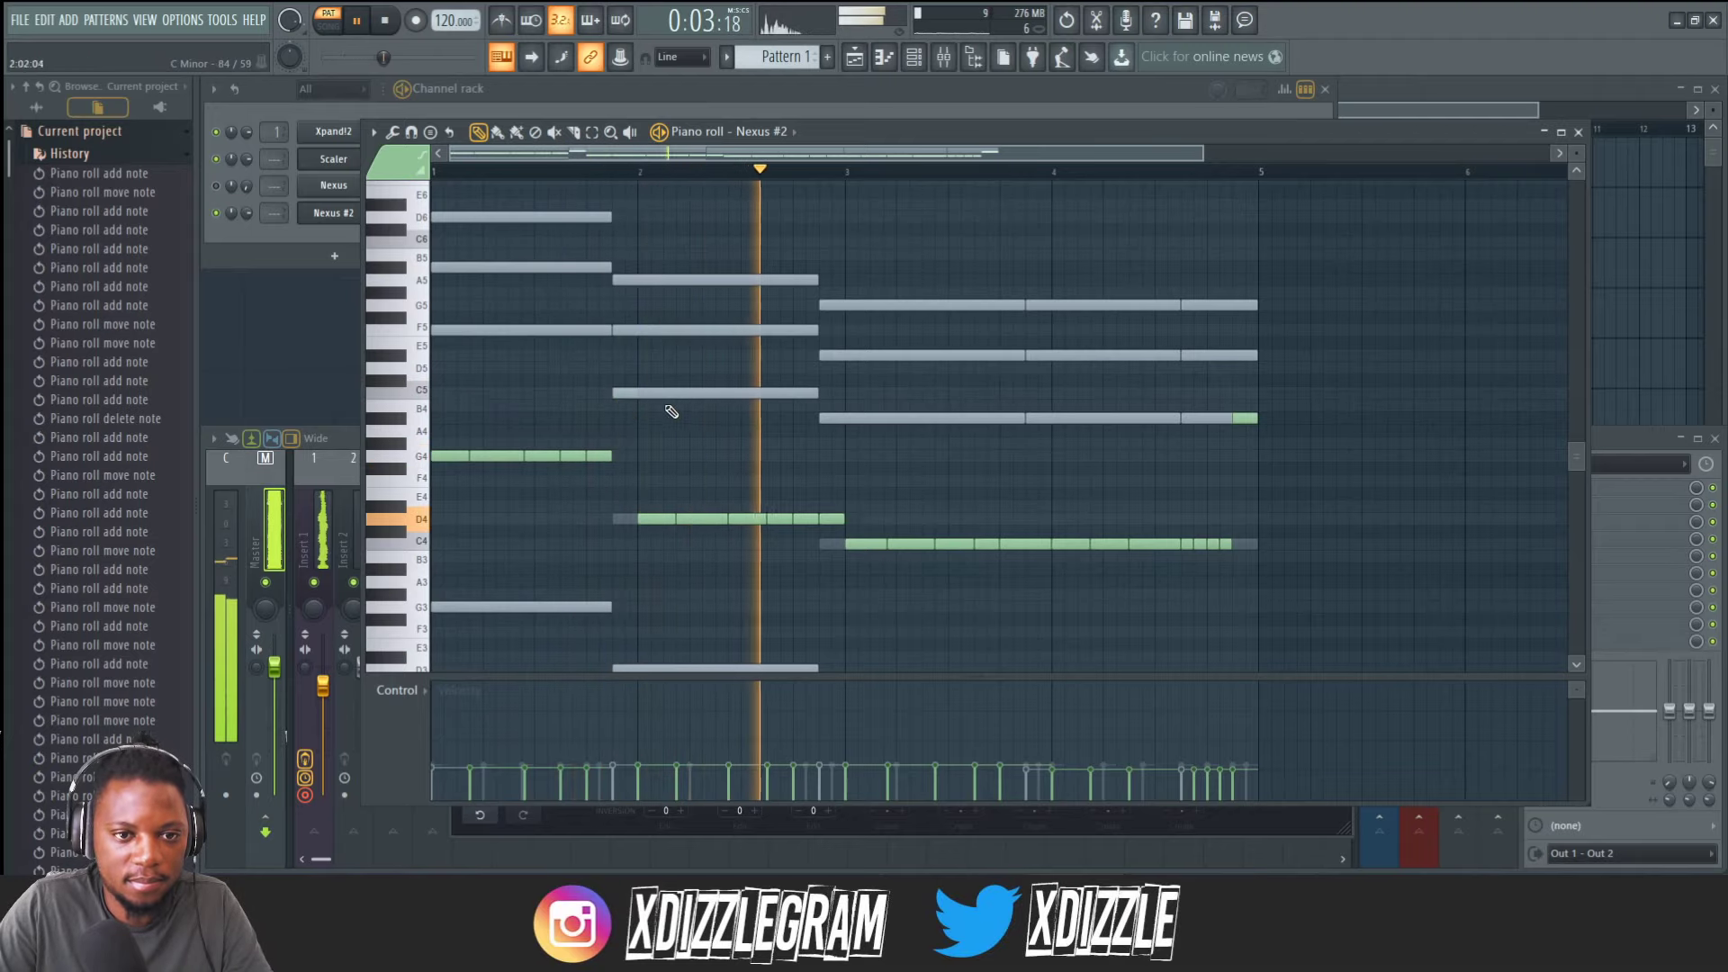
right_click(707, 395)
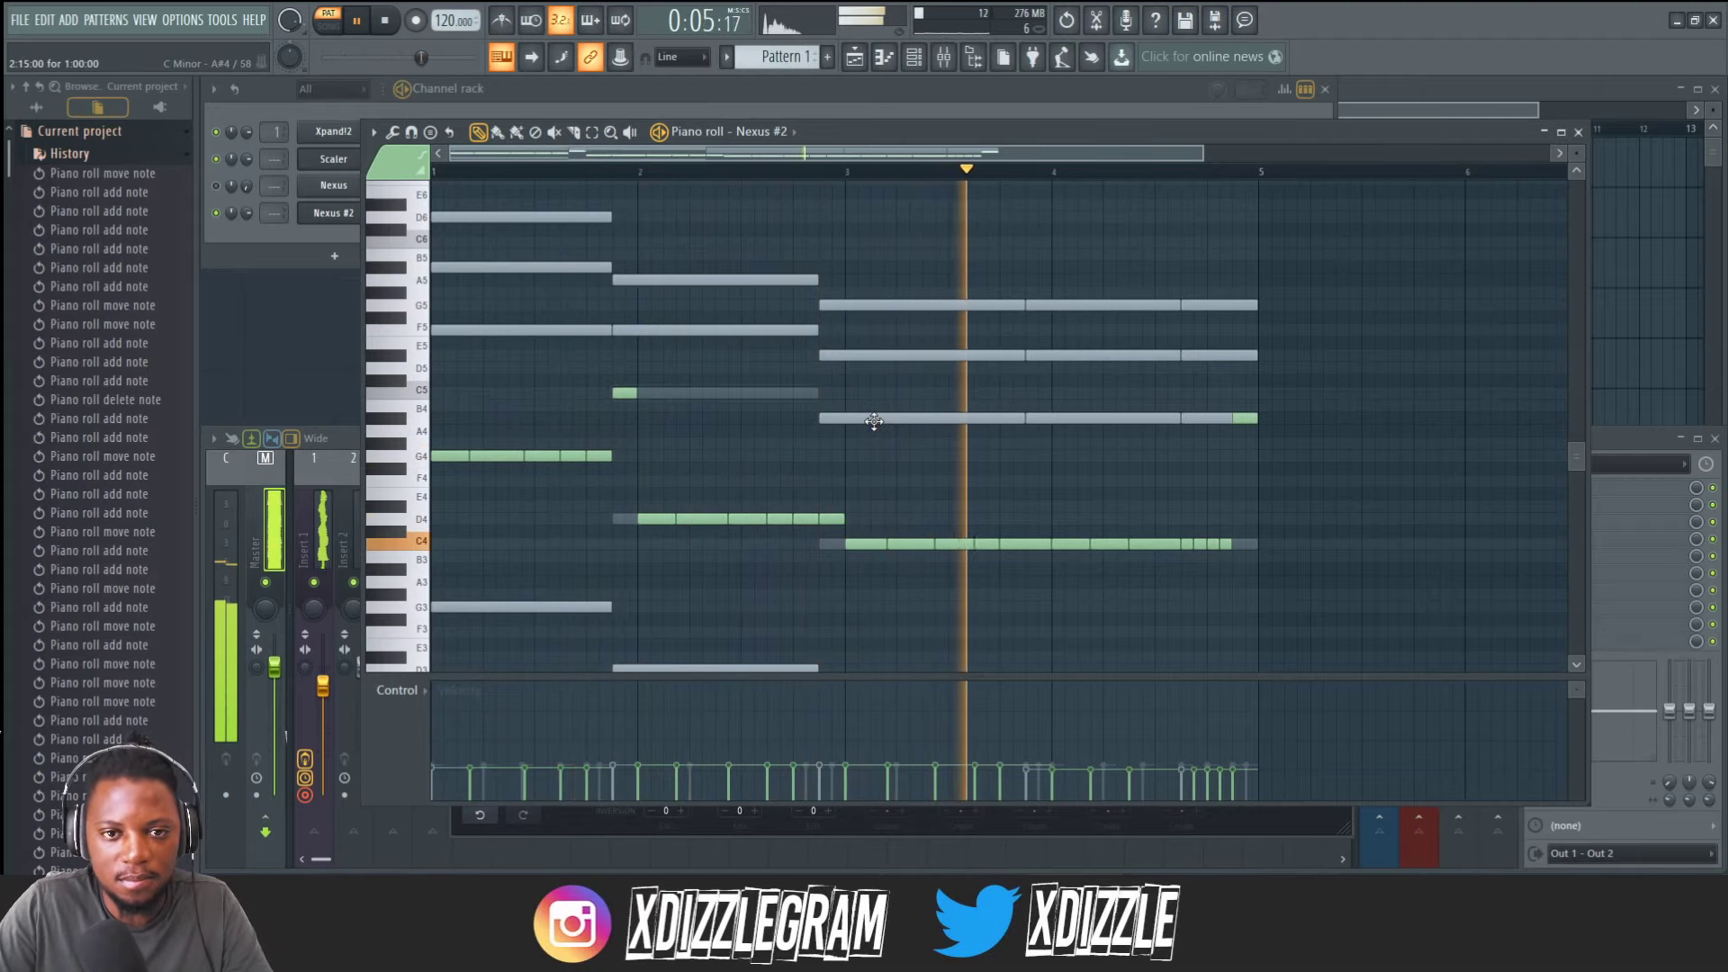
scroll(891, 216, "down", 1, "ctrl")
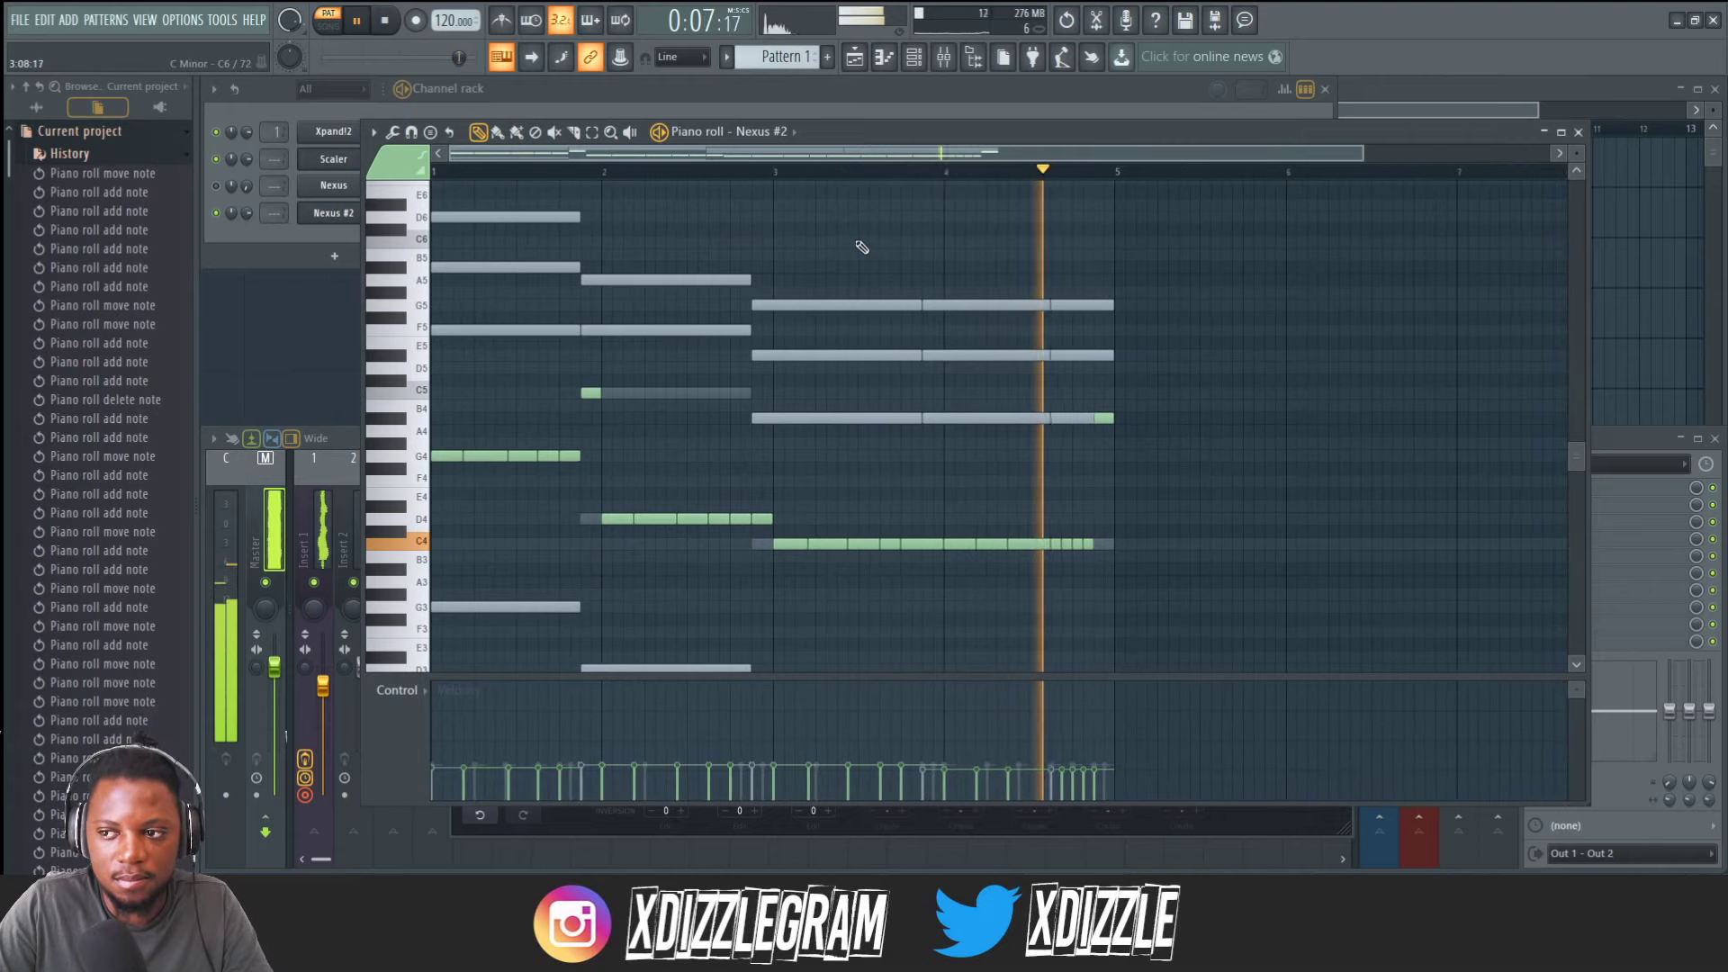
key("space")
Delete the remaining muted chord notes above and below the sliced line.
right_click(524, 330)
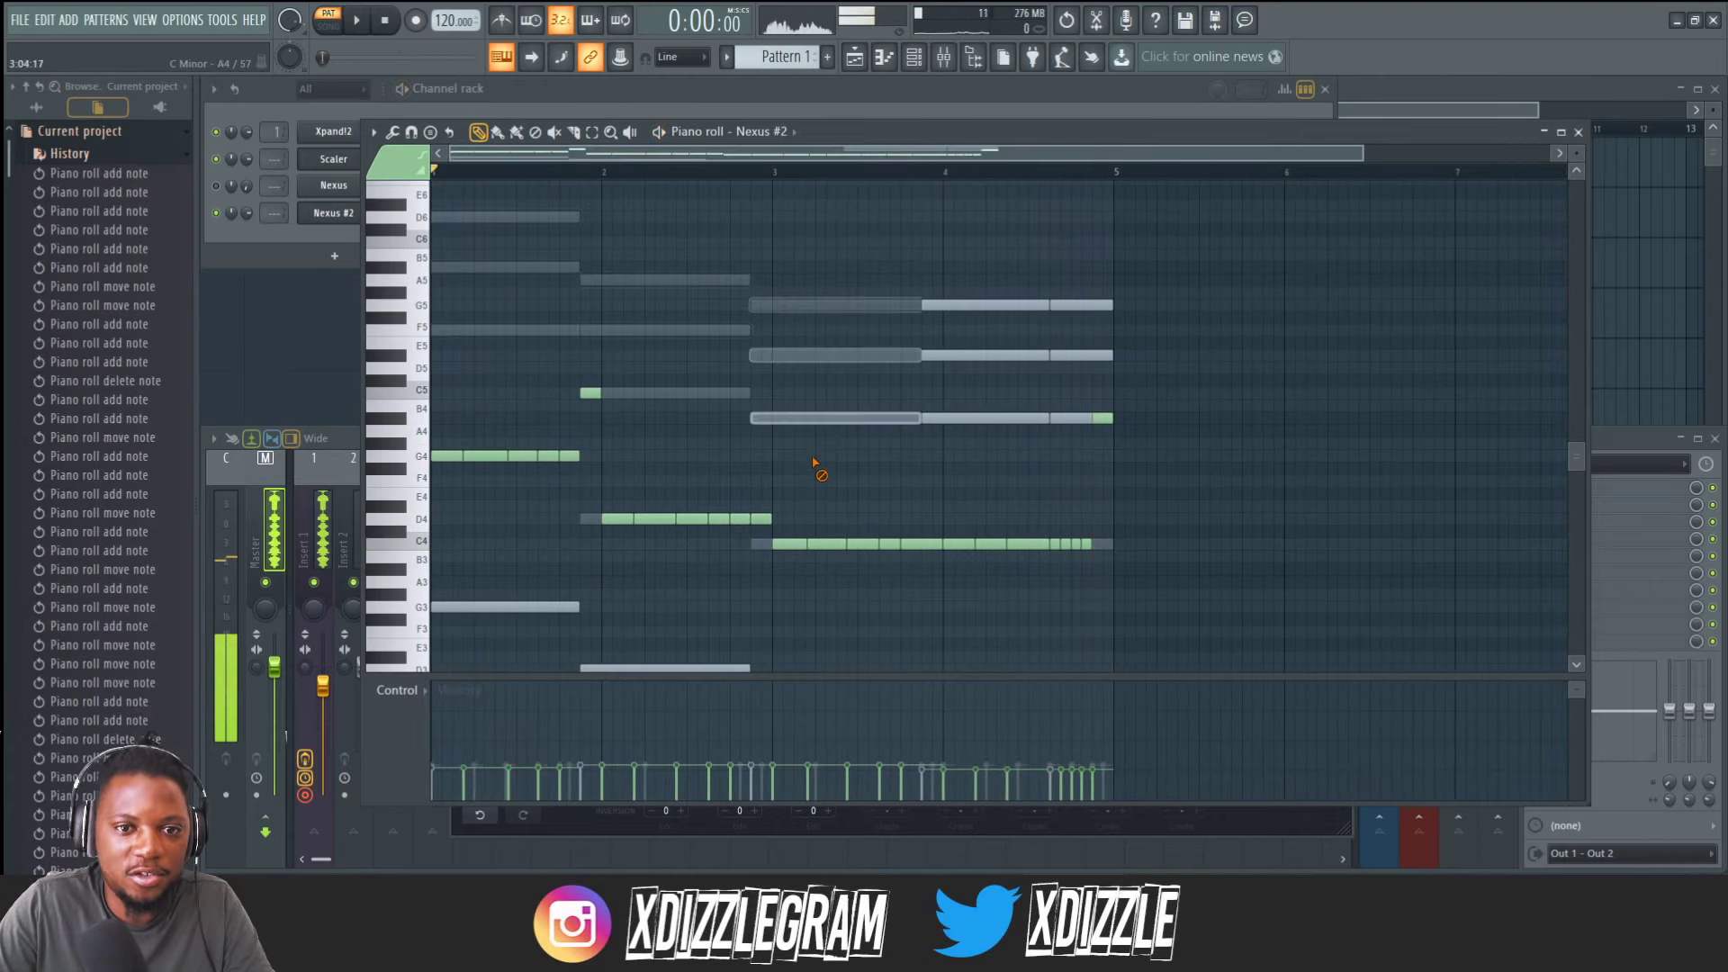
right_click(981, 305)
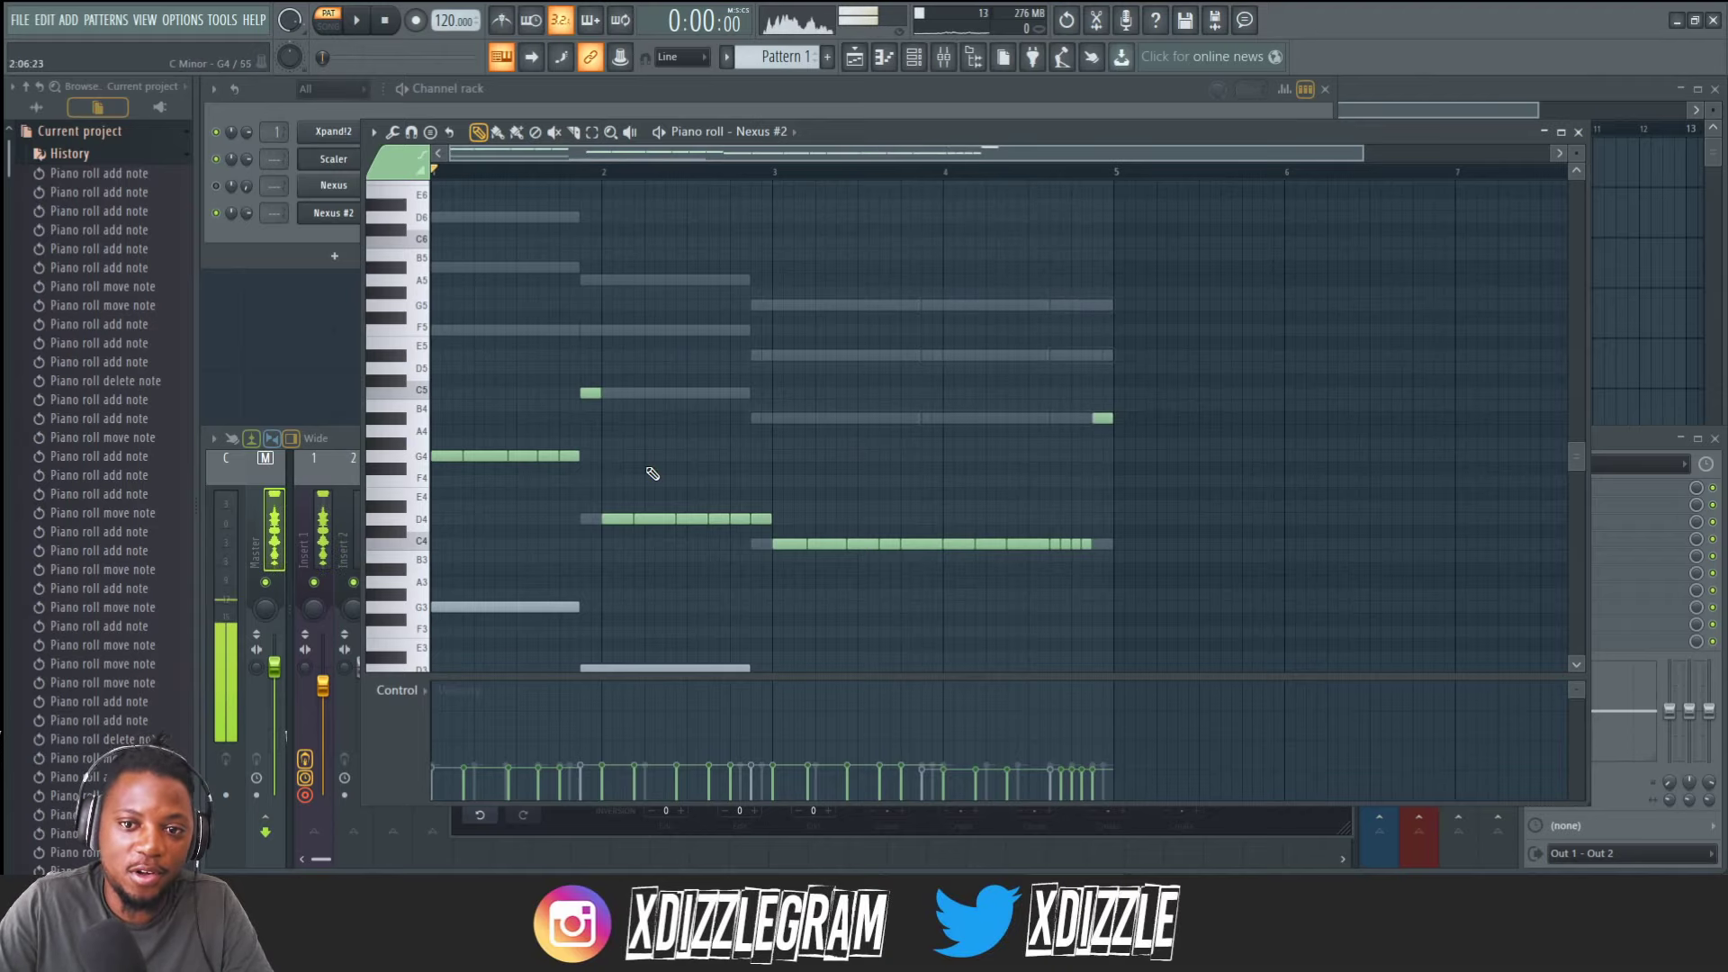
scroll(529, 568, "down", 3)
right_click(561, 494)
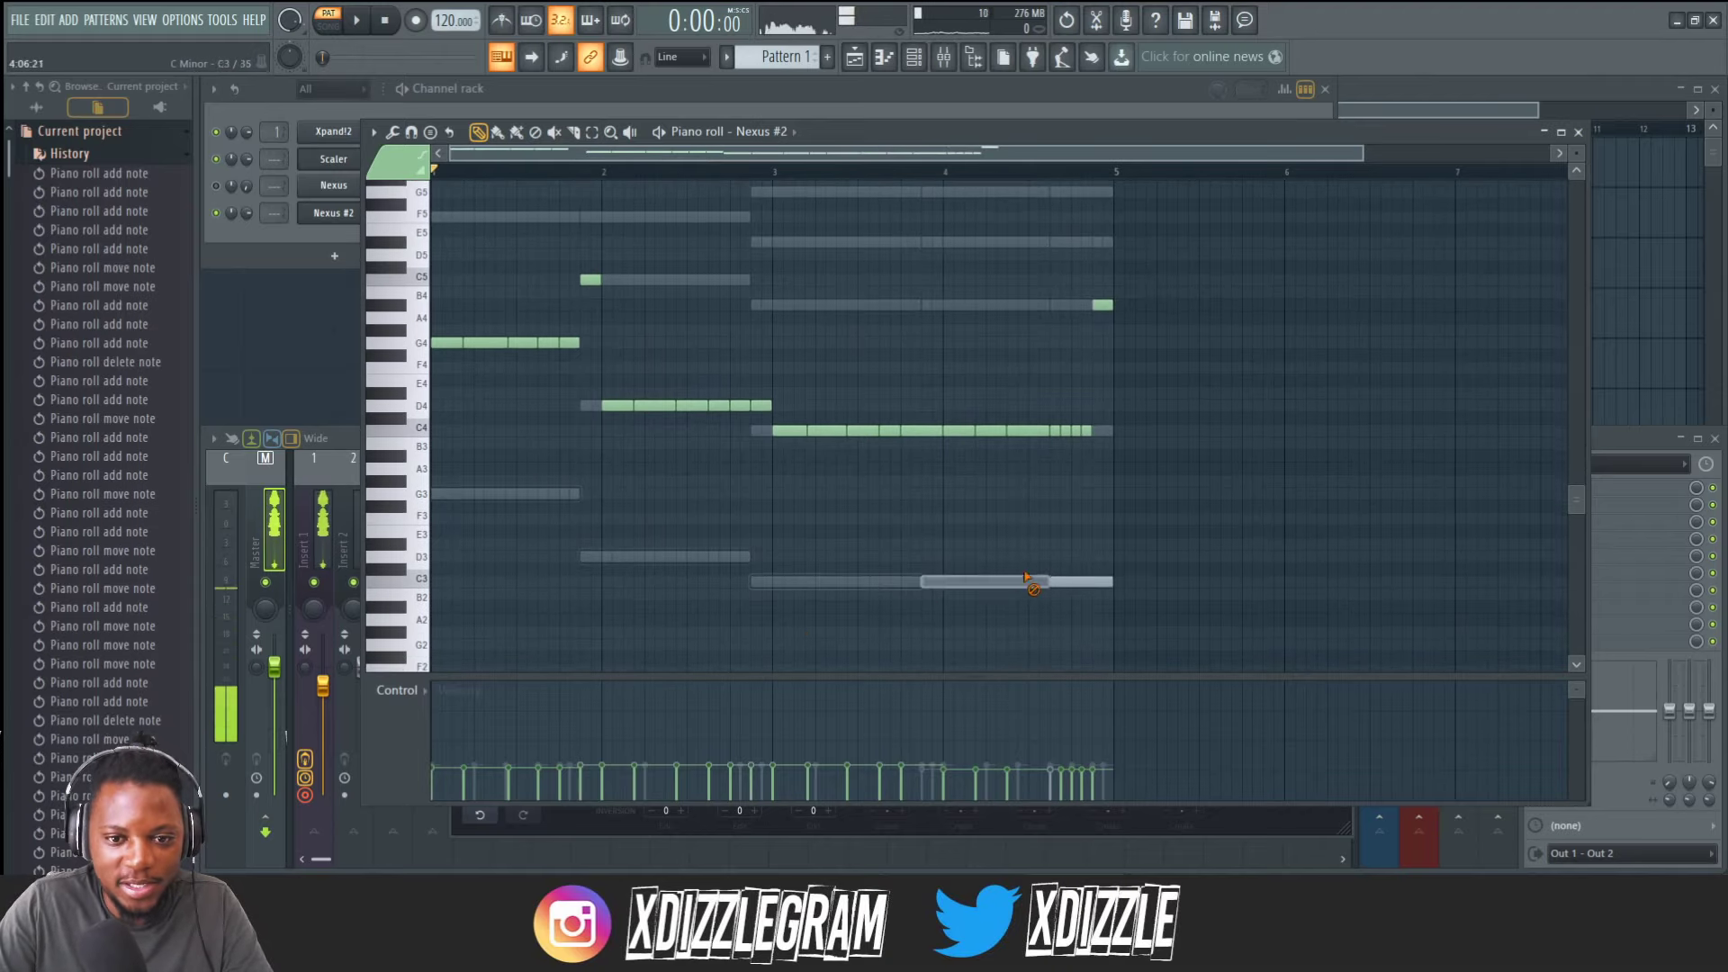
Split the last G4 segment in half and listen through the looping pattern.
key("space")
scroll(636, 494, "up", 2)
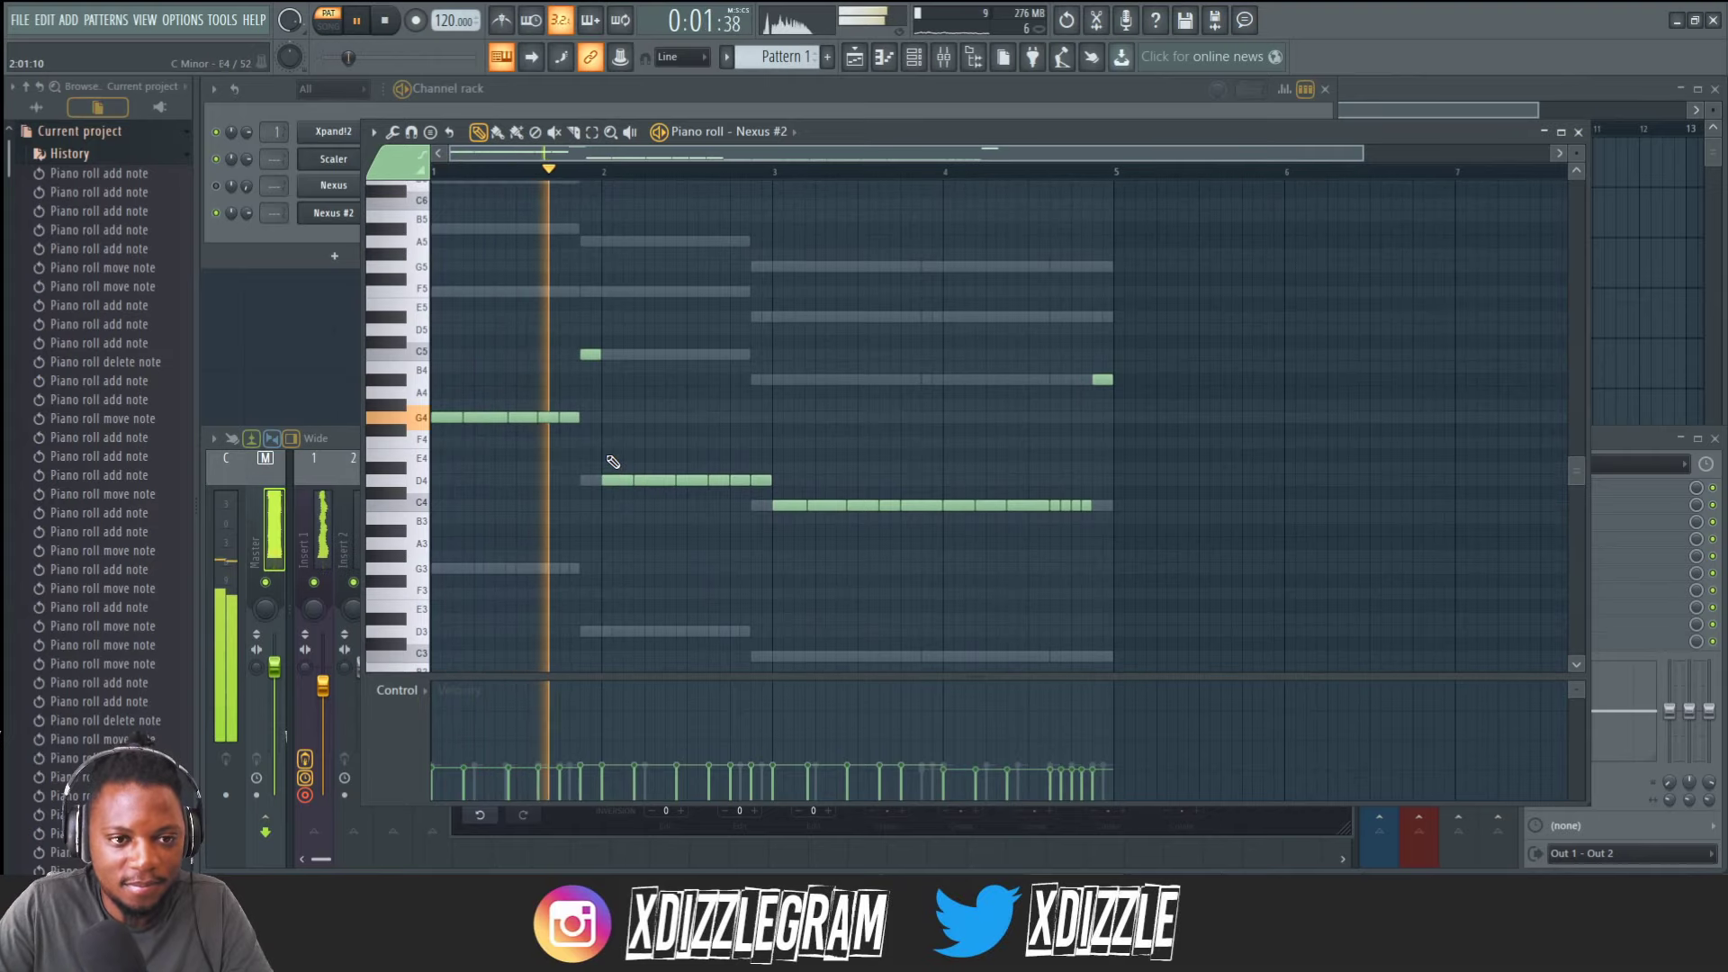
scroll(443, 156, "up", 3)
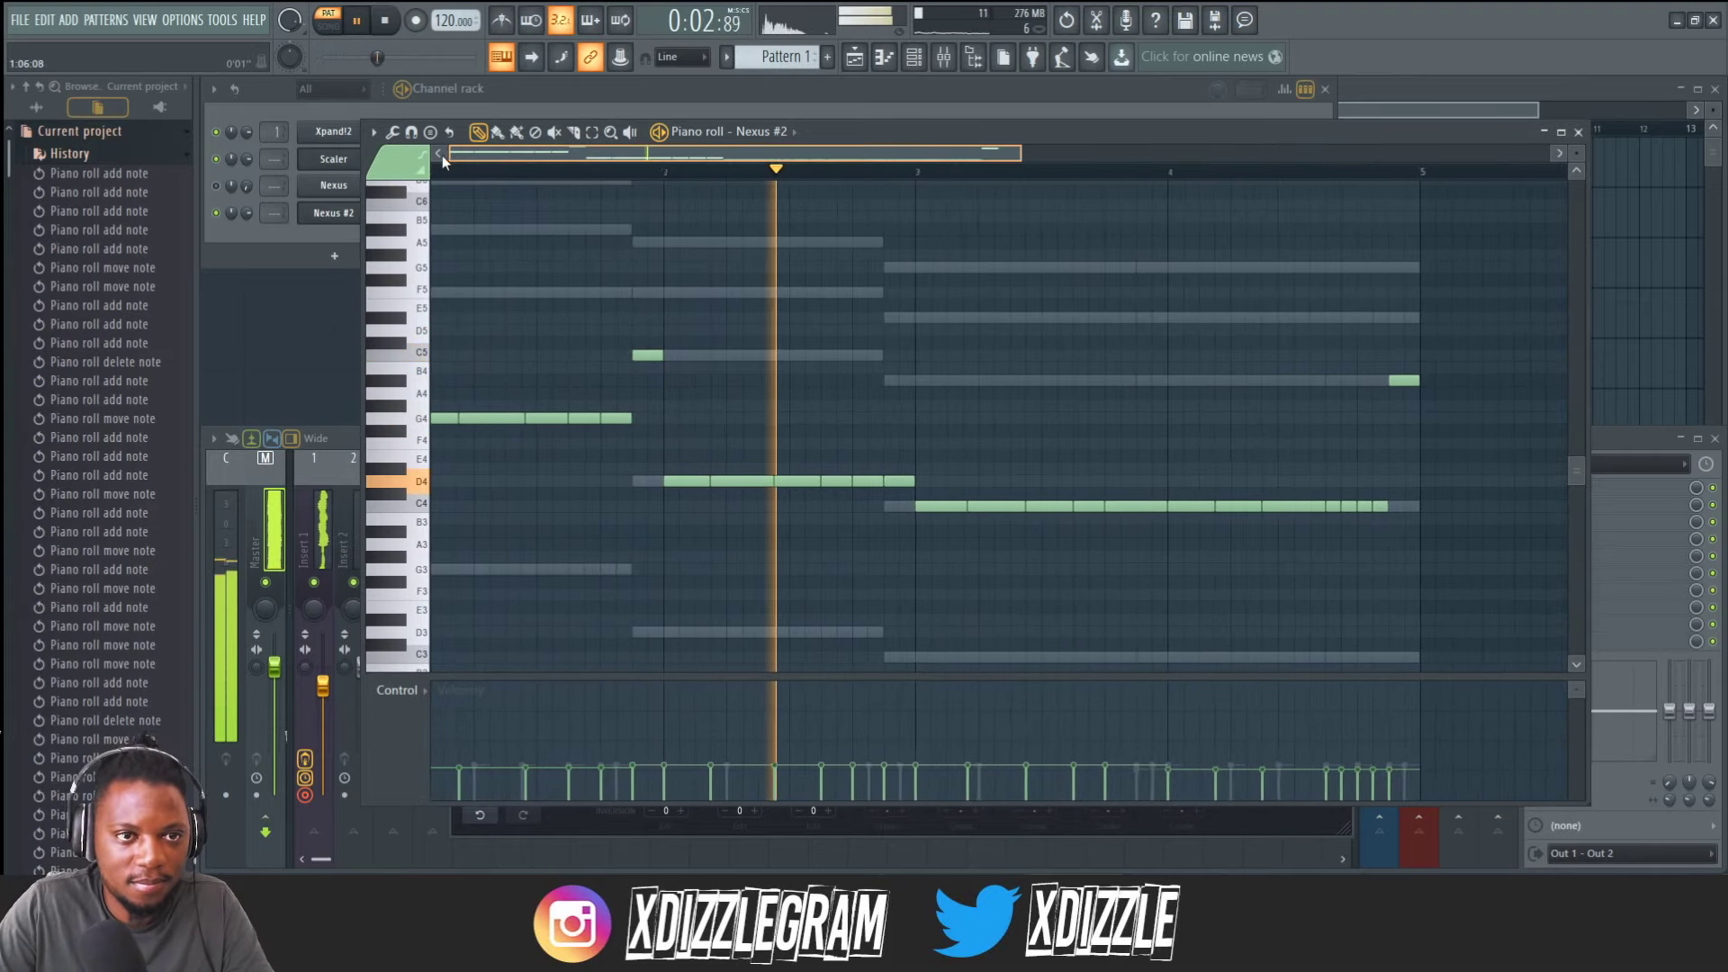
left_click(573, 134)
left_click_drag(662, 436, 658, 405)
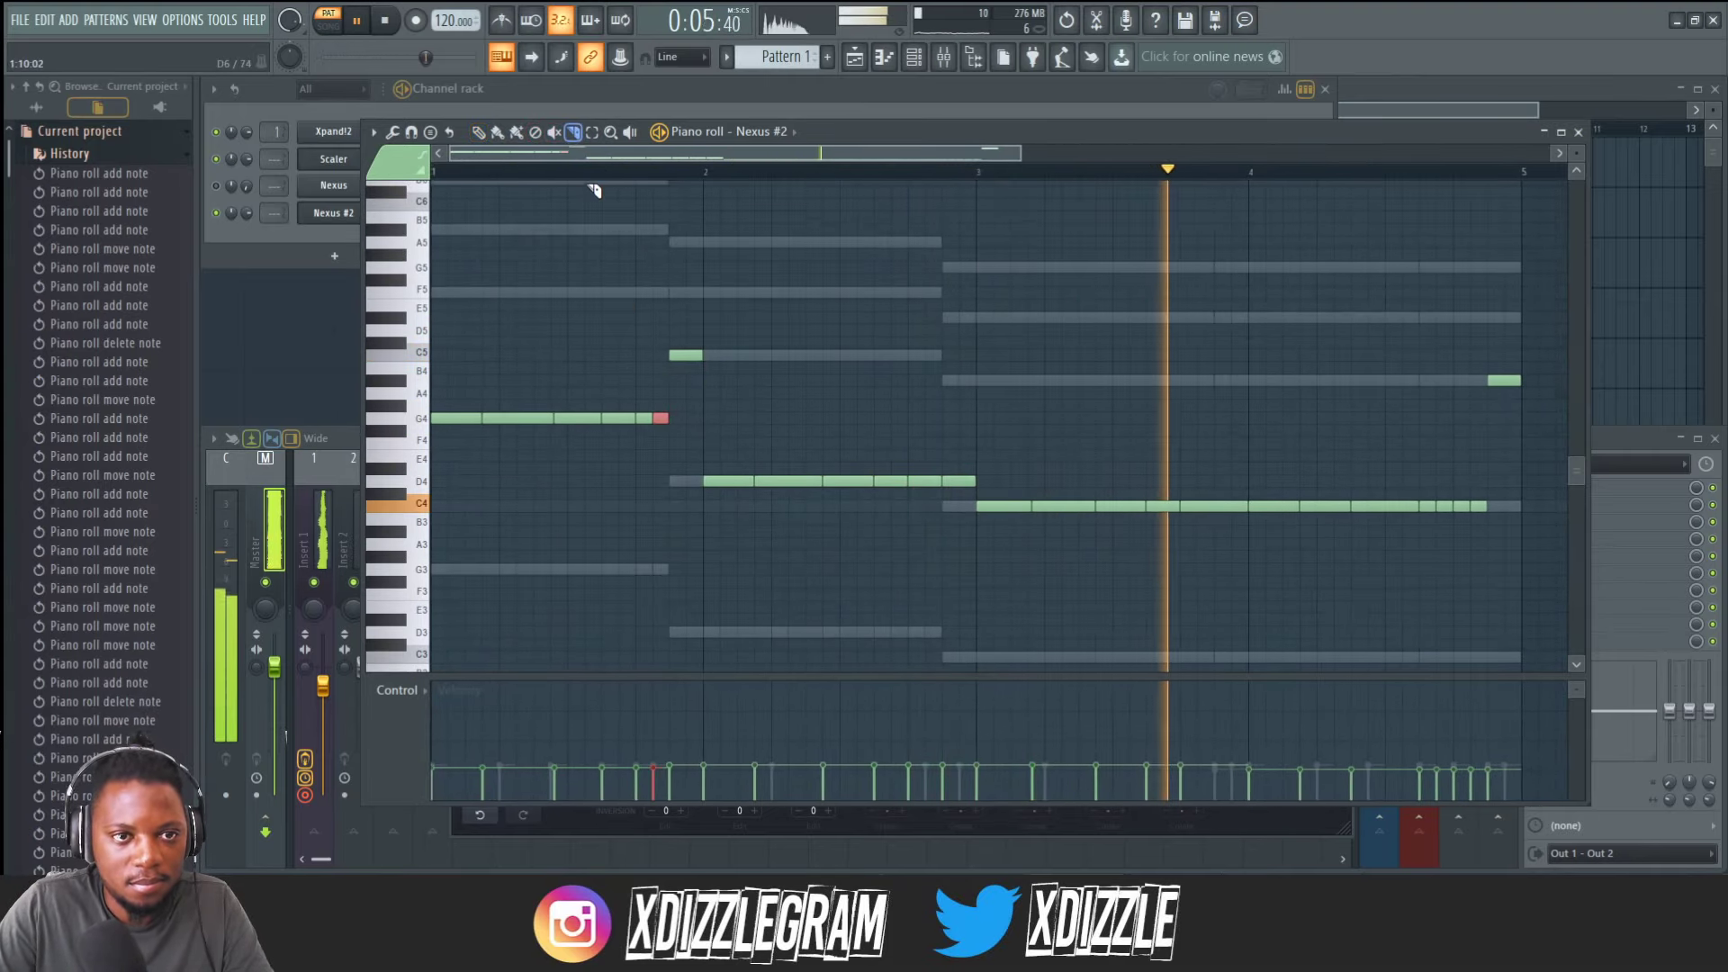
scroll(591, 175, "down", 2)
scroll(594, 181, "down", 1)
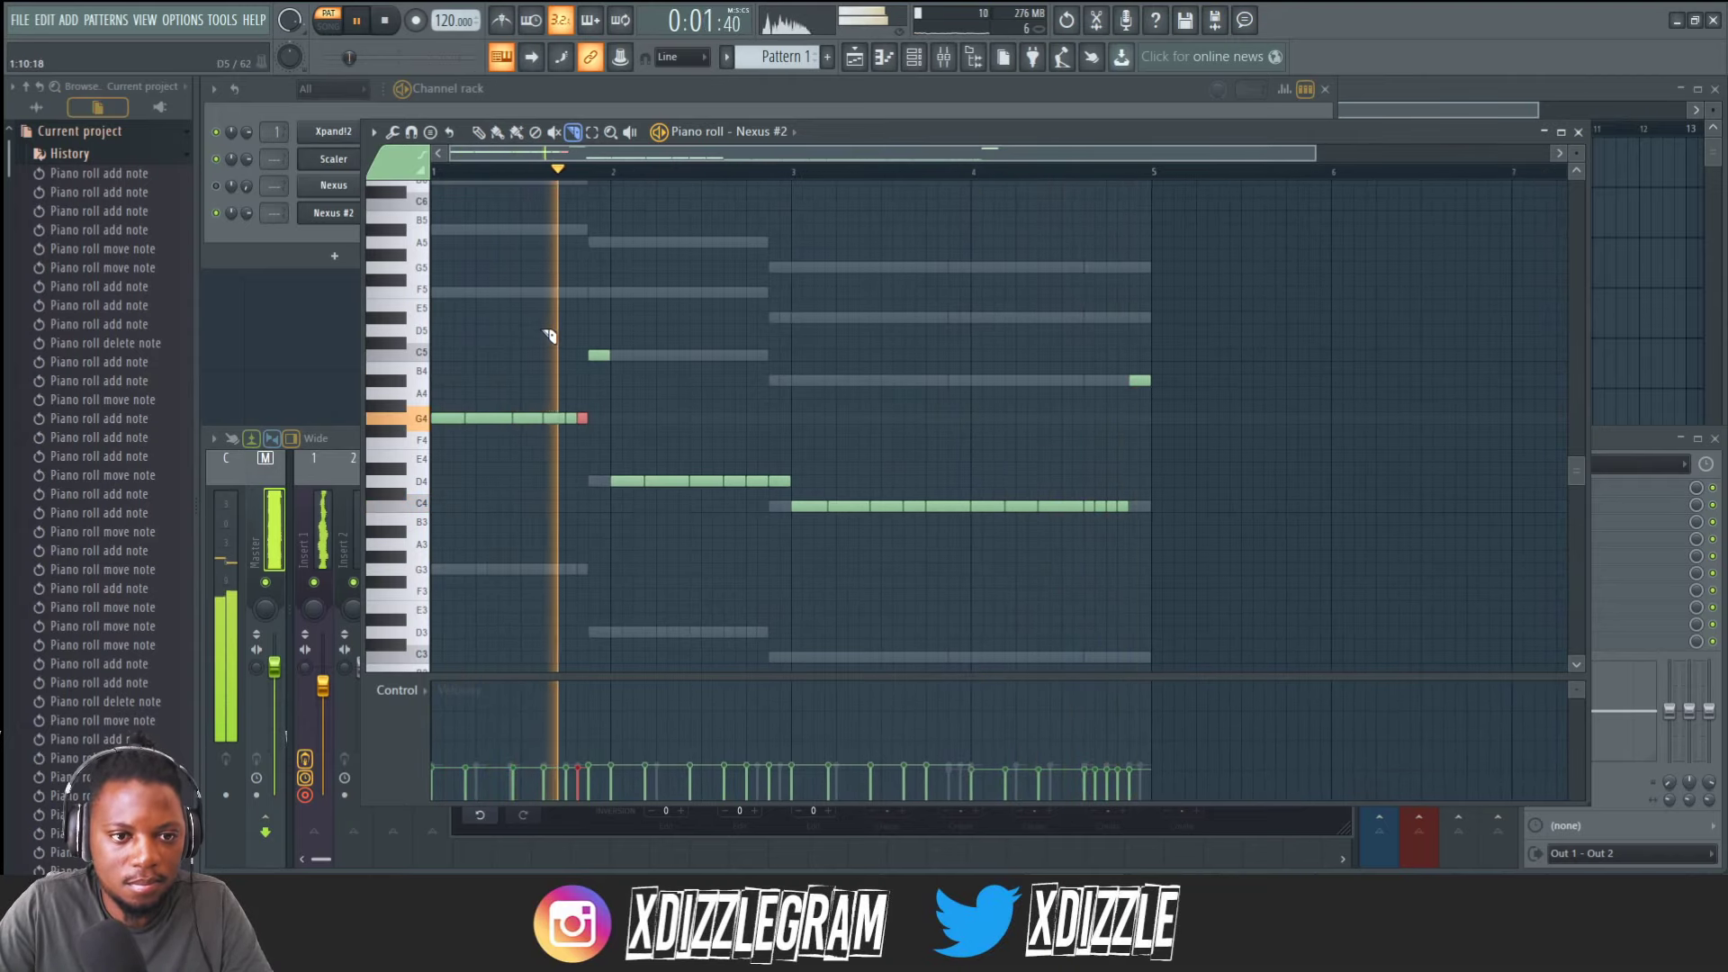
scroll(921, 175, "up", 2)
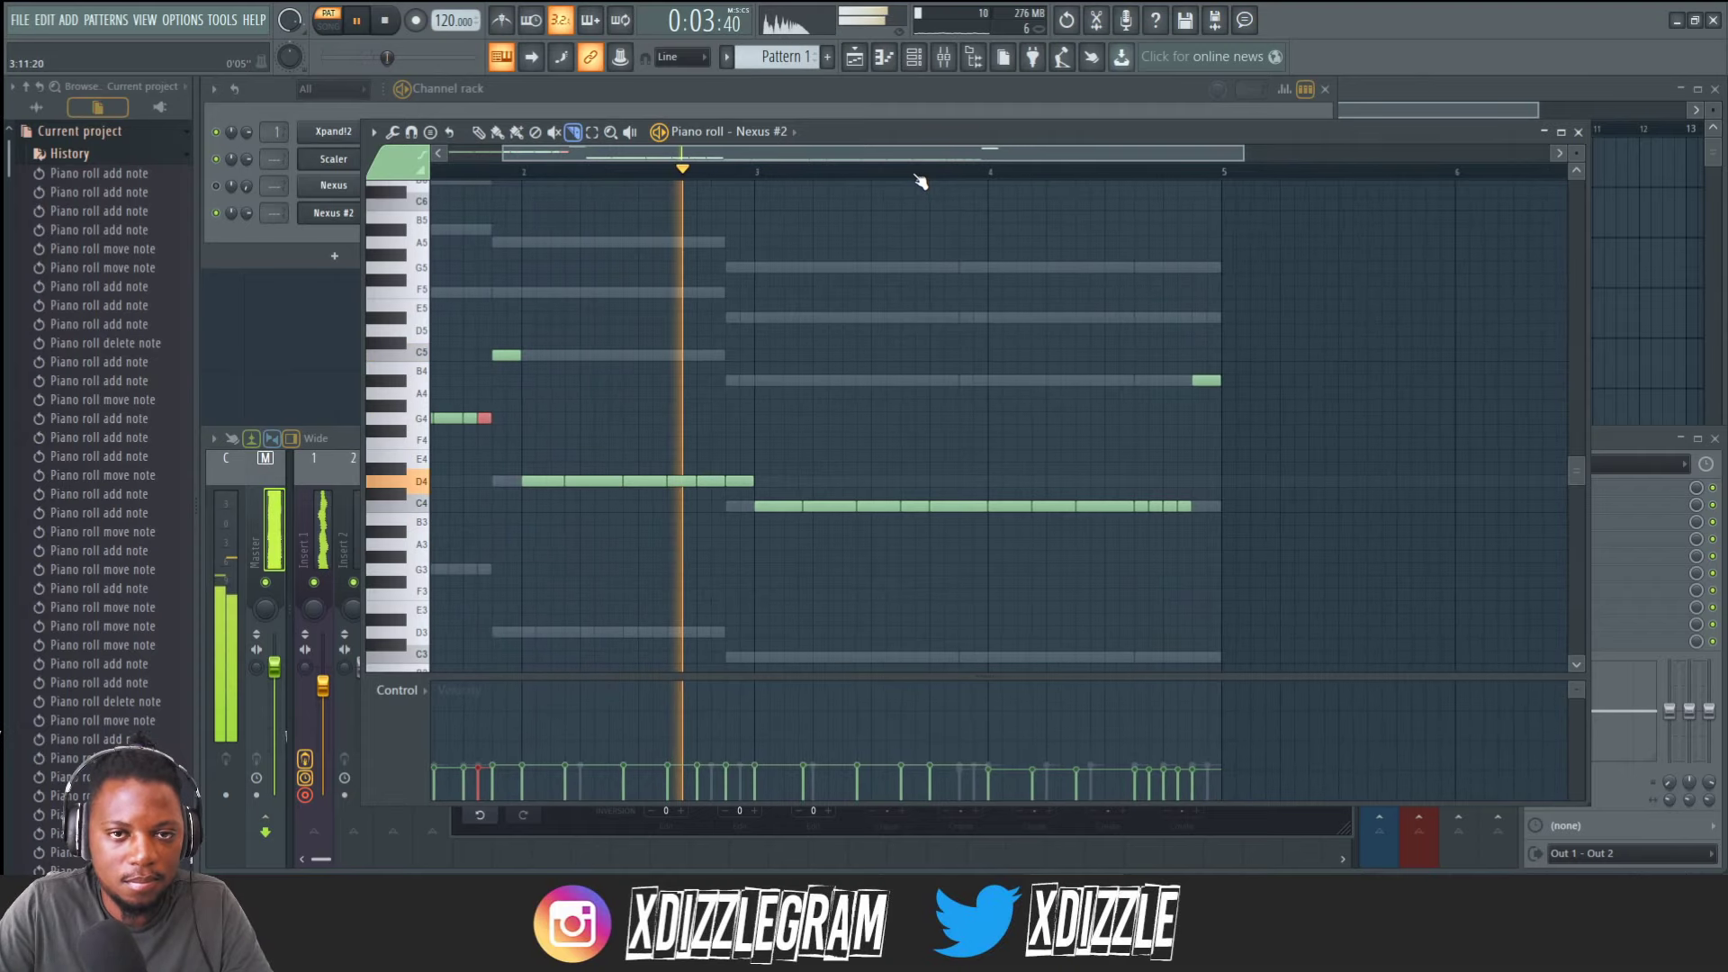
scroll(917, 173, "down", 3)
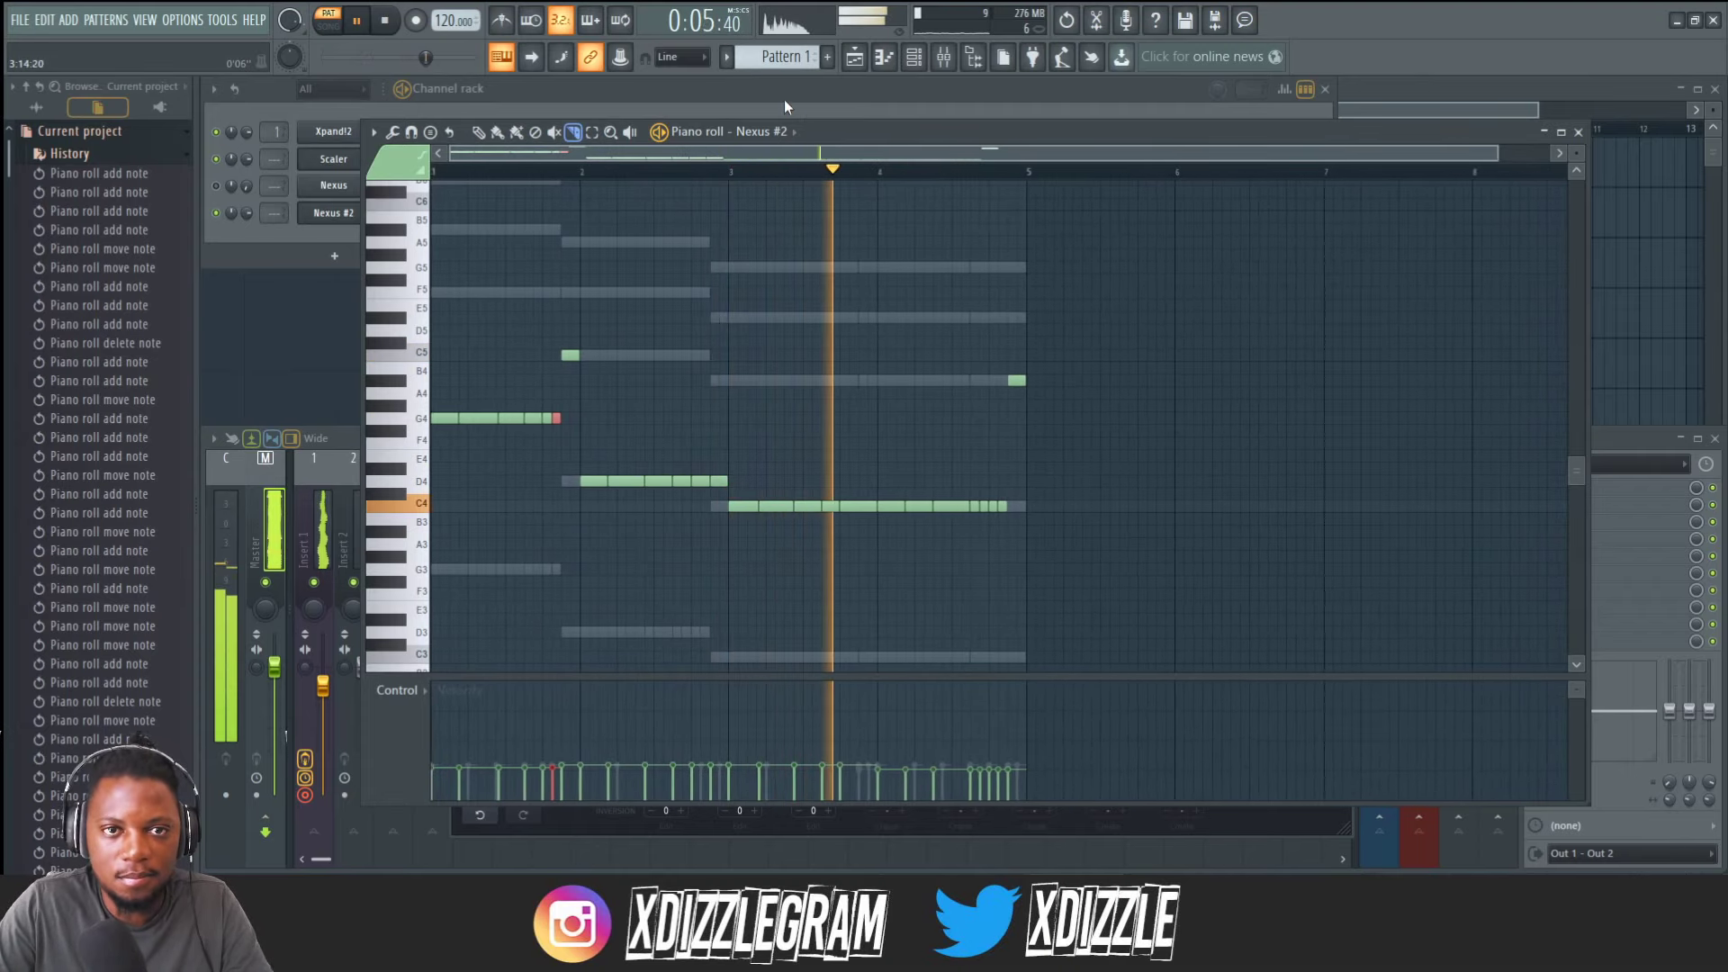
Bring up the channel rack, mute Nexus #2, unmute Nexus, and play the pattern.
left_click(839, 92)
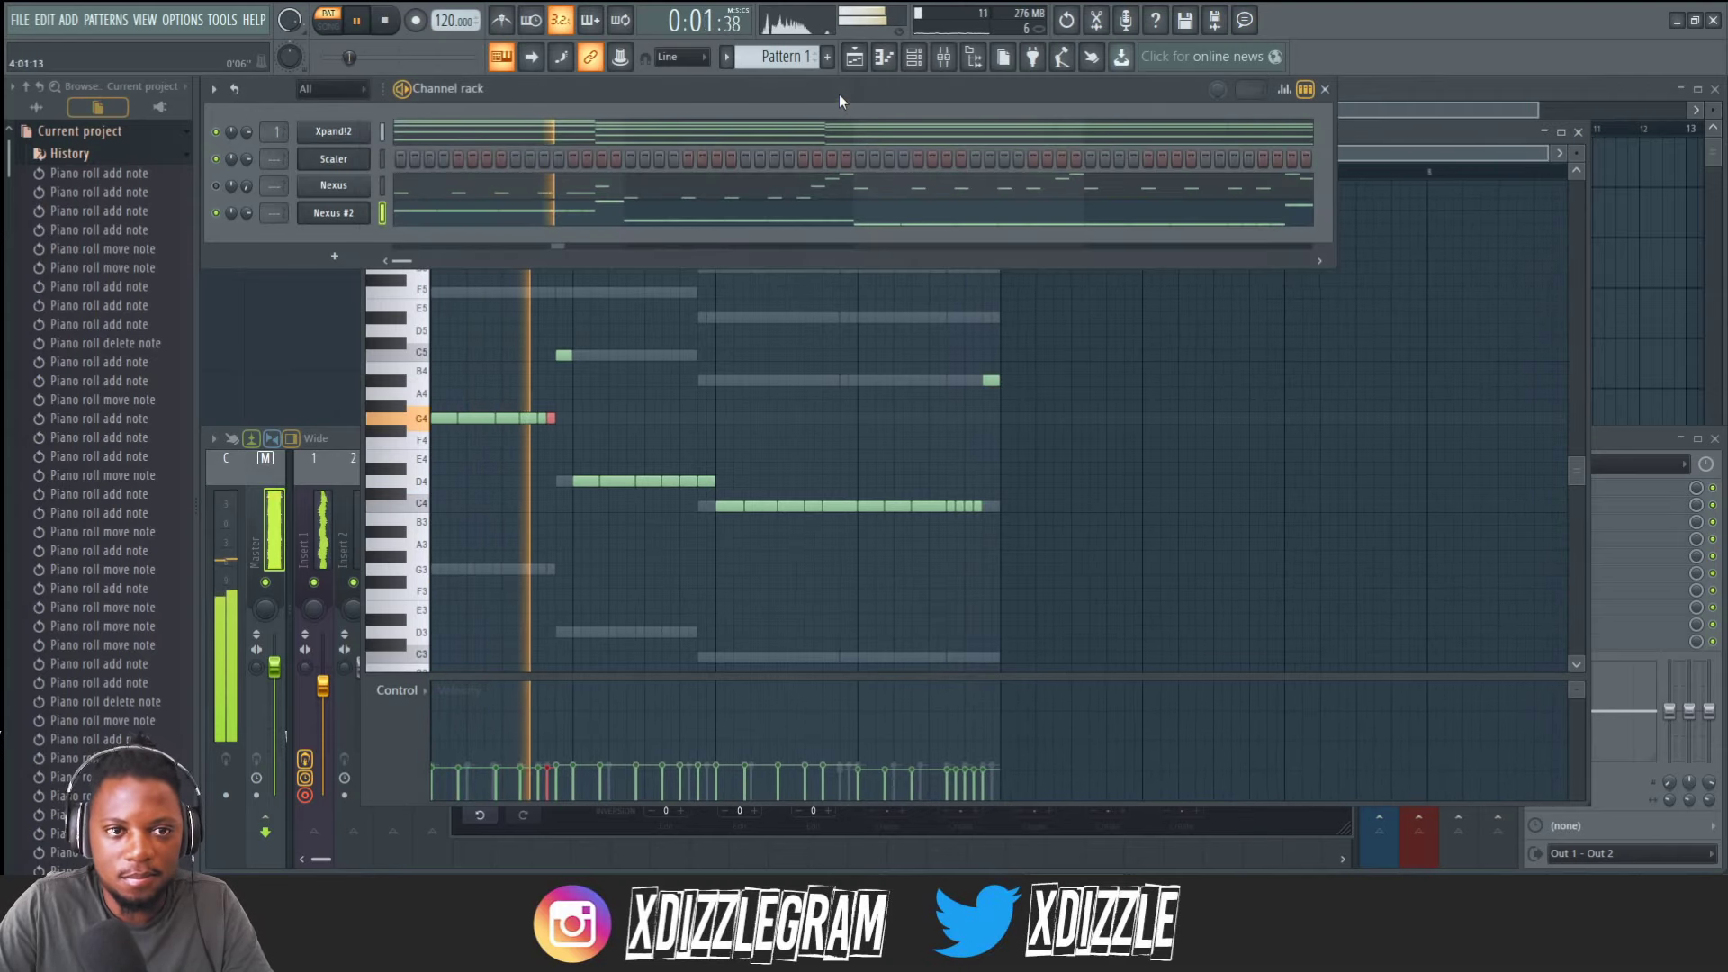
key("space")
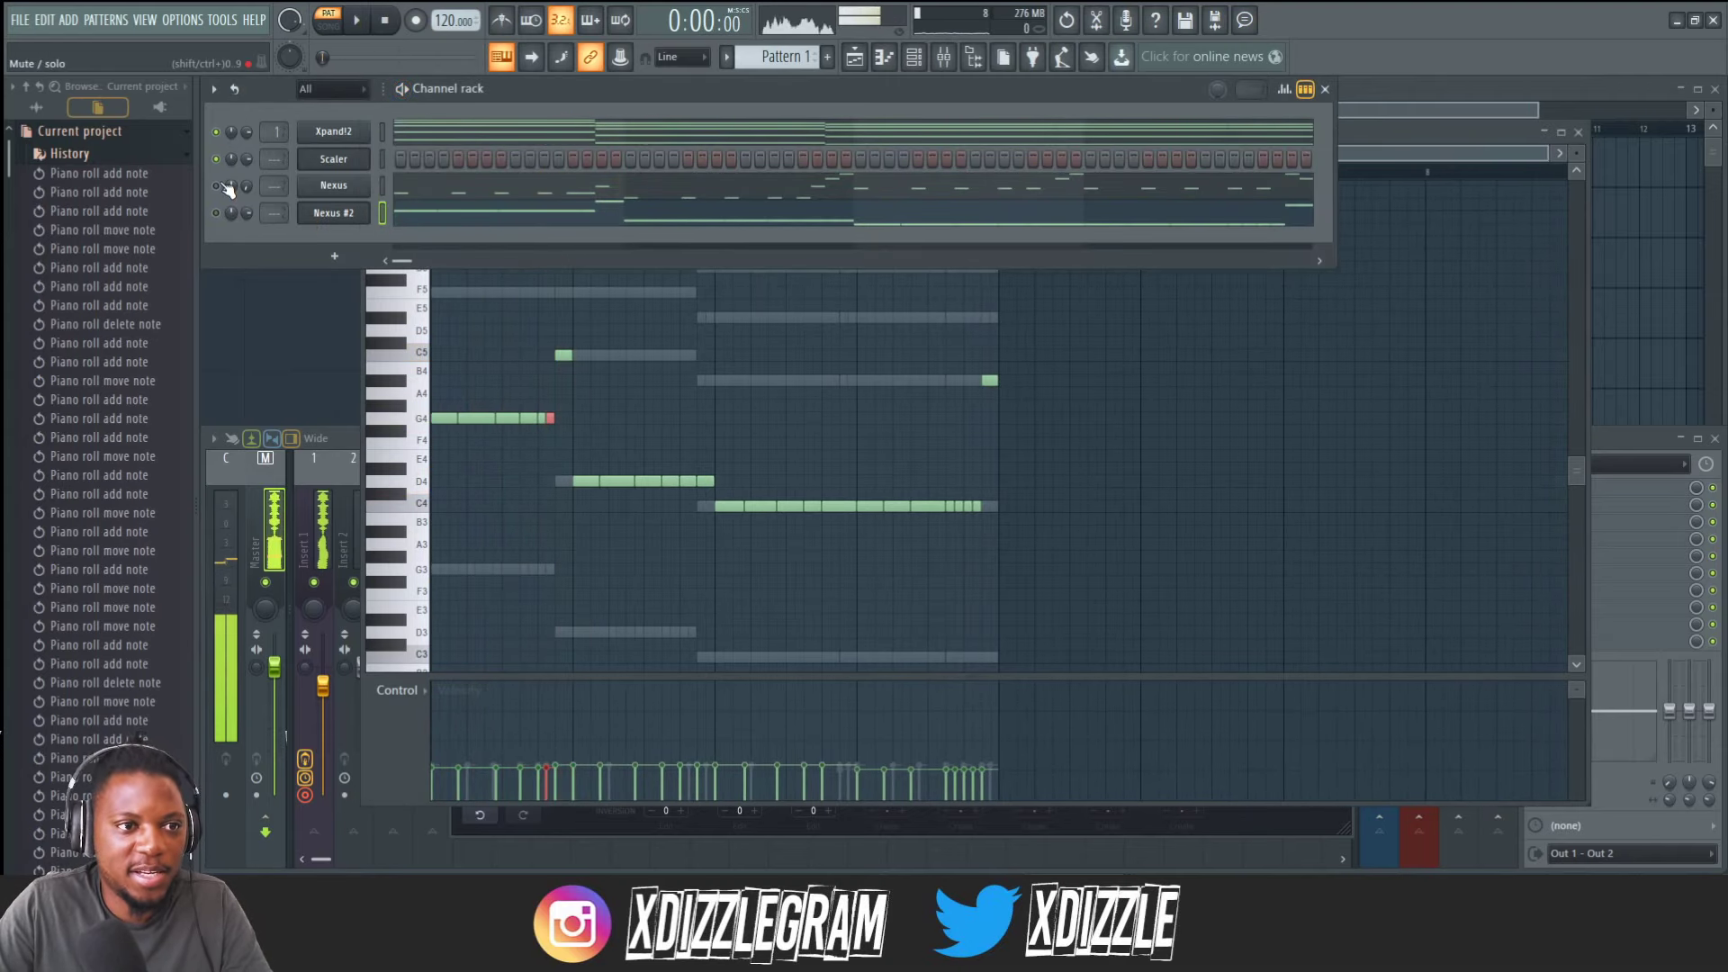
key("space")
scroll(252, 191, "up", 4)
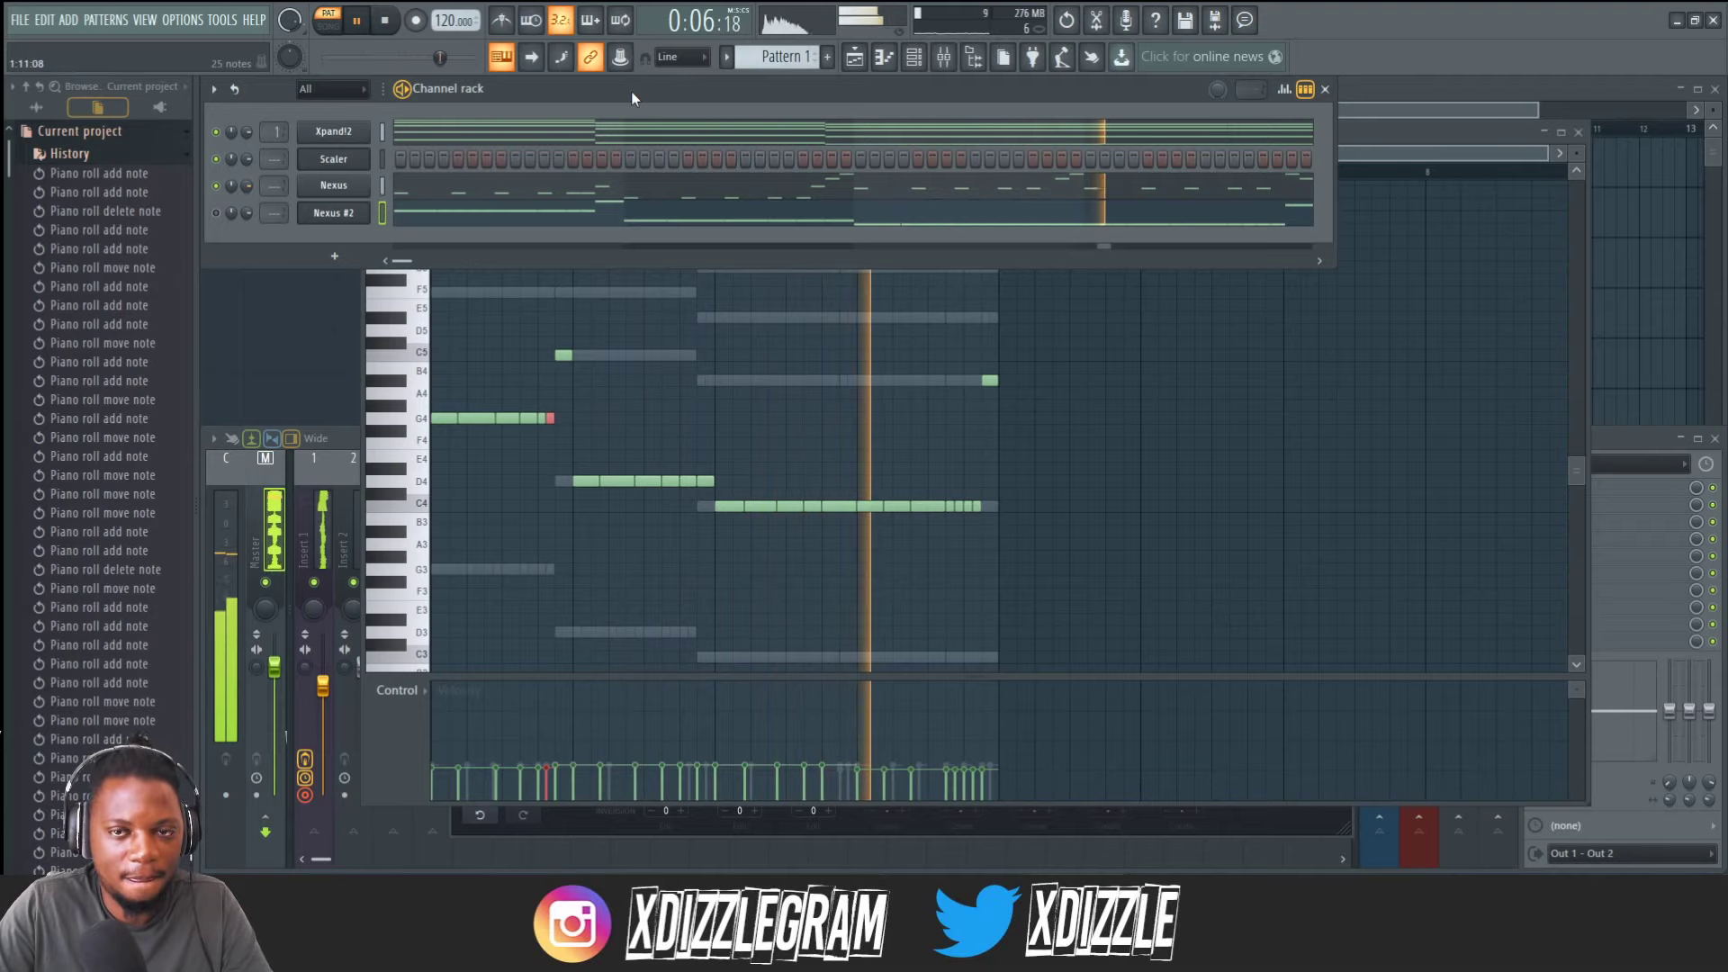
key("space")
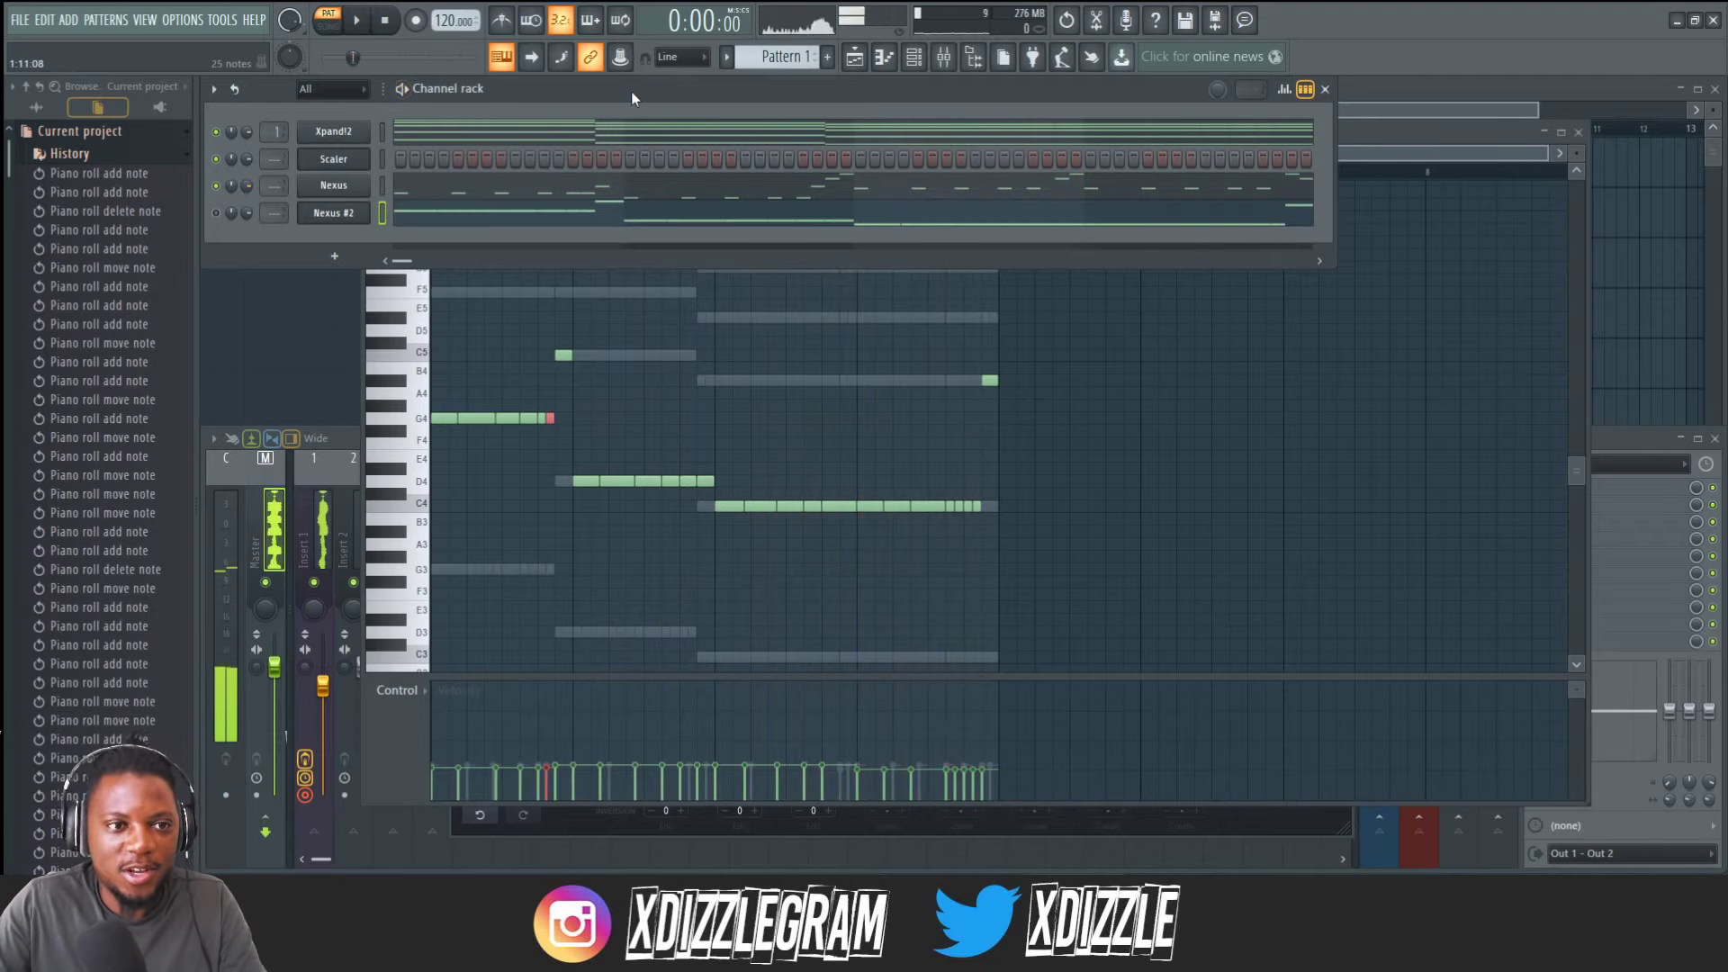